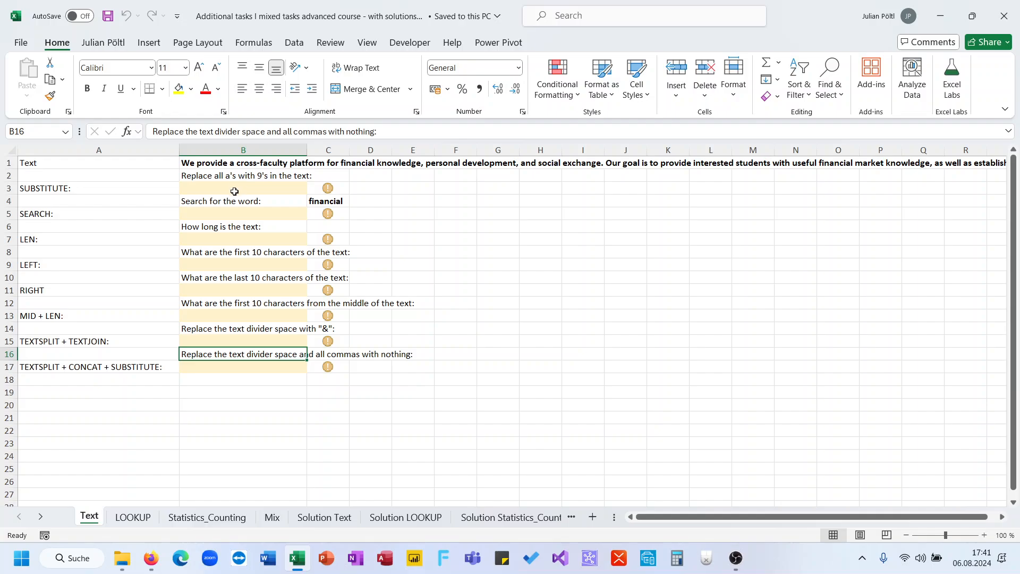
- Enter =SUBSTITUTE(B1;"a";"9") in B3 to replace every "a" in the B1 text with 9
{"action": "left_click", "coordinate": [234, 190]}
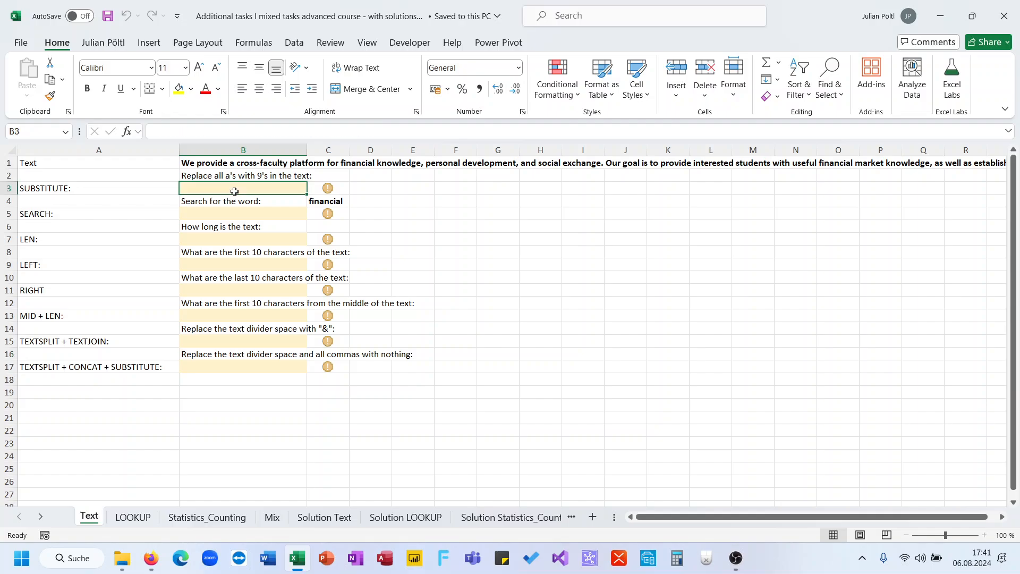
{"action": "left_click", "coordinate": [266, 163]}
{"action": "scroll", "coordinate": [265, 163], "scroll_direction": "right", "scroll_amount": 6}
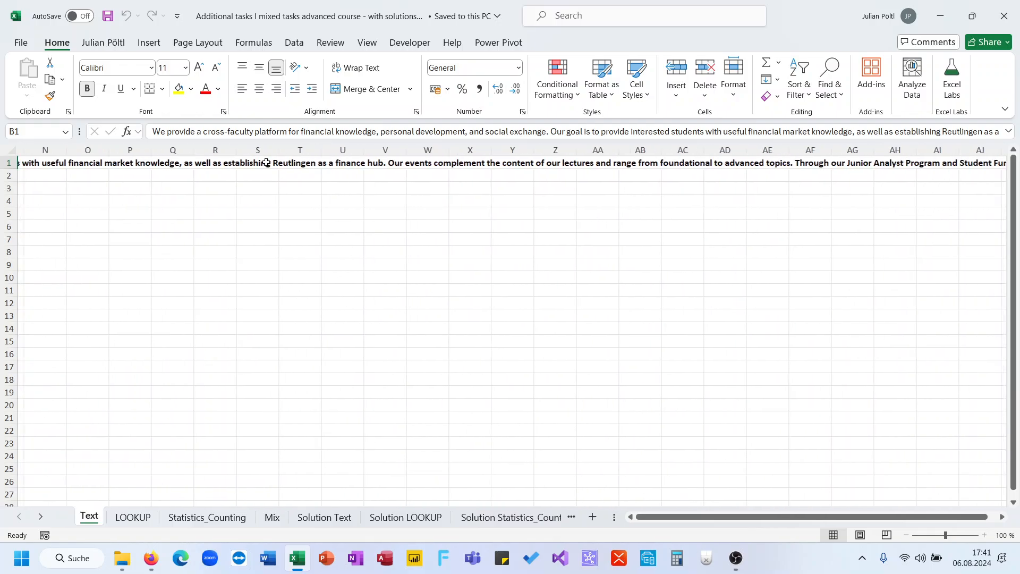
{"action": "scroll", "coordinate": [266, 163], "scroll_direction": "left", "scroll_amount": 6}
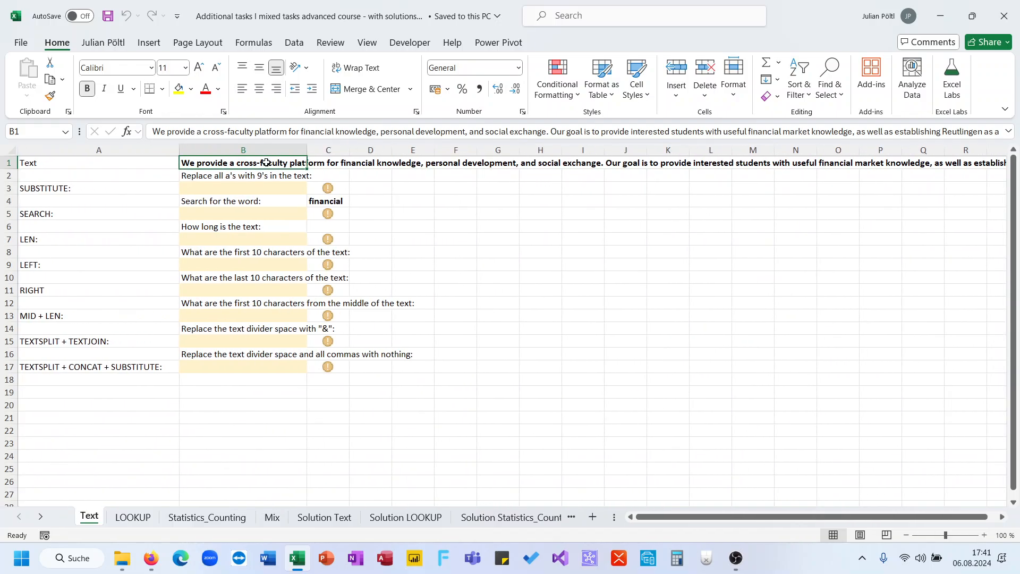
{"action": "key", "text": "Down"}
{"action": "key", "text": "Down"}
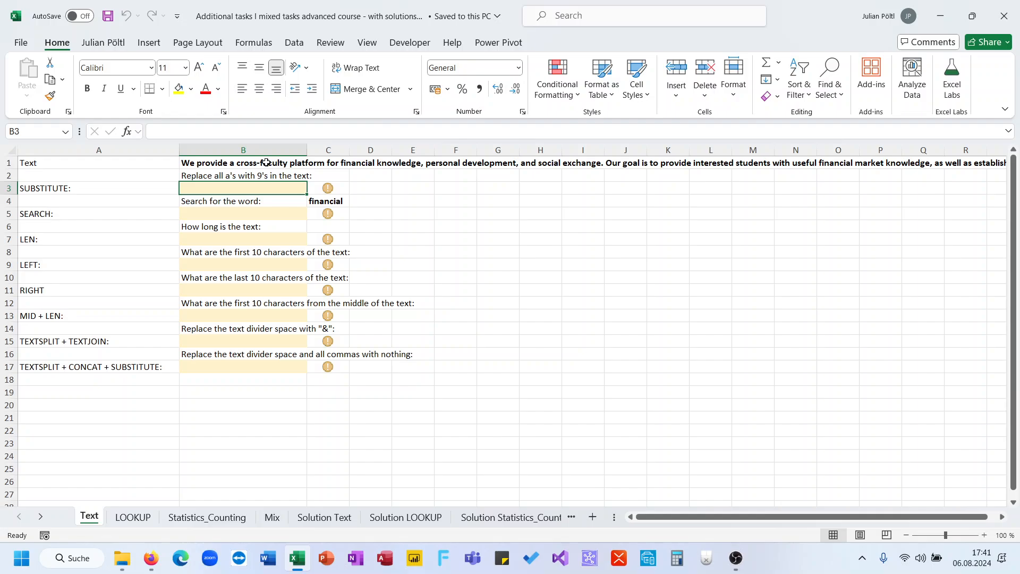
{"action": "type", "text": "=sub"}
{"action": "key", "text": "Tab"}
{"action": "left_click", "coordinate": [265, 163]}
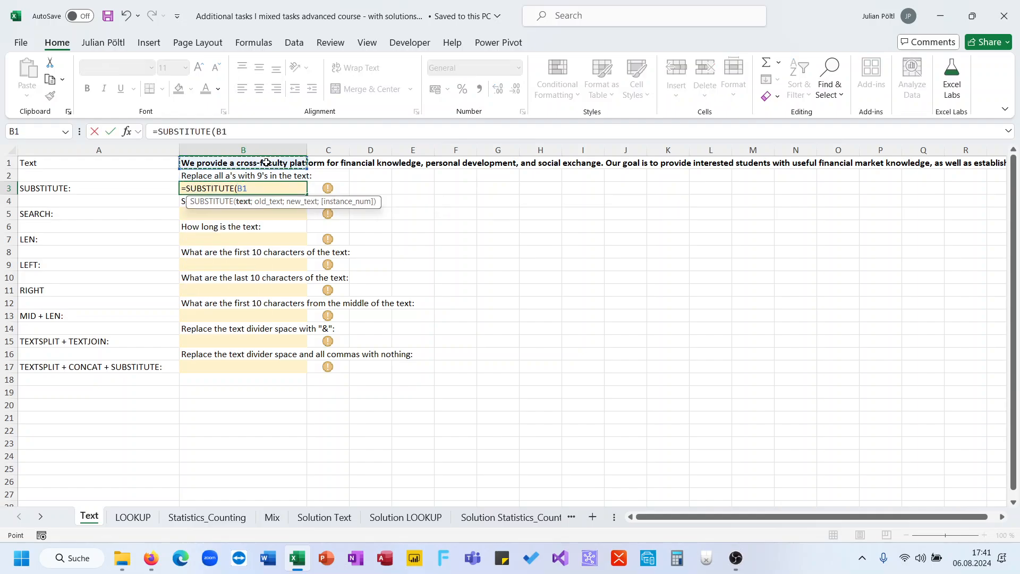
{"action": "type", "text": ";"}
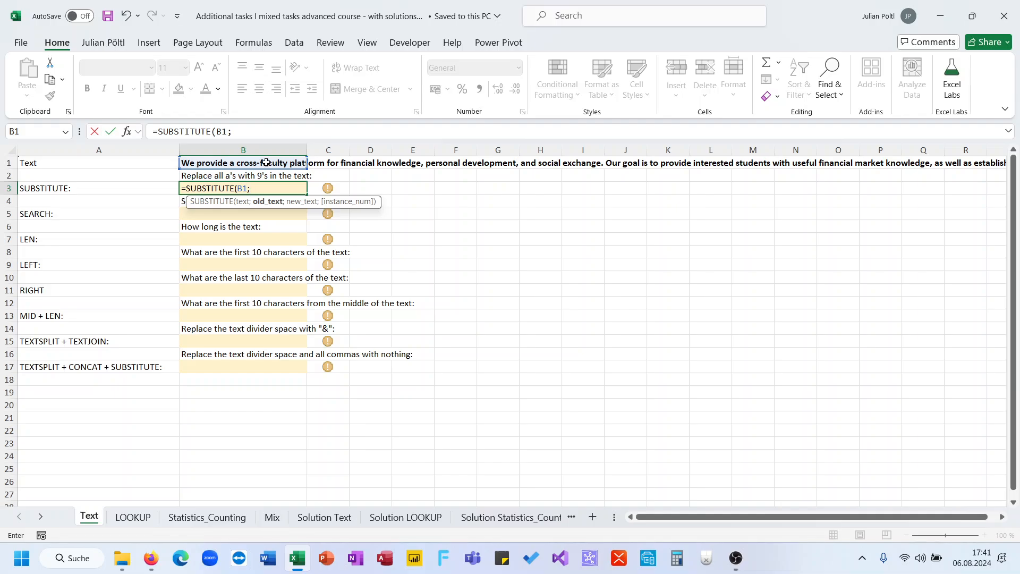
{"action": "type", "text": "\"a\";"}
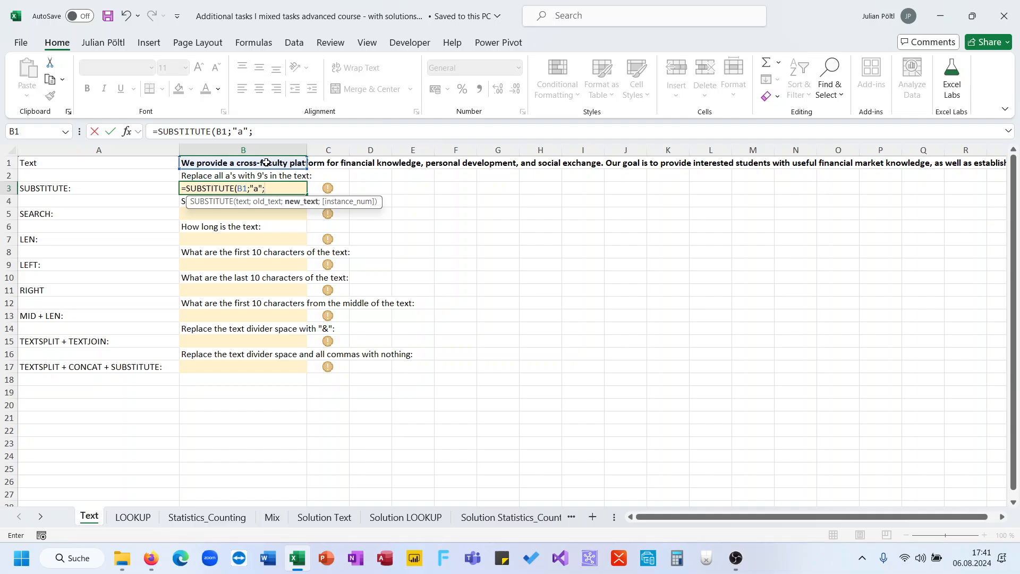
{"action": "type", "text": "\"9\")"}
{"action": "key", "text": "Return"}
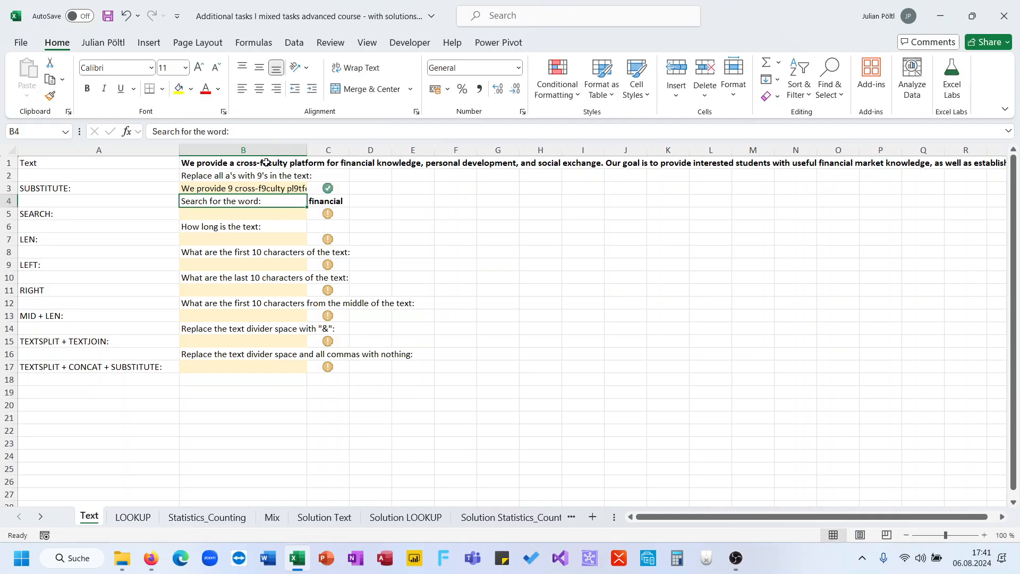
{"action": "key", "text": "Up"}
- Enter =SEARCH(C4;B1) in B5 to locate the word from C4 within the B1 text
{"action": "key", "text": "Down"}
{"action": "key", "text": "Down"}
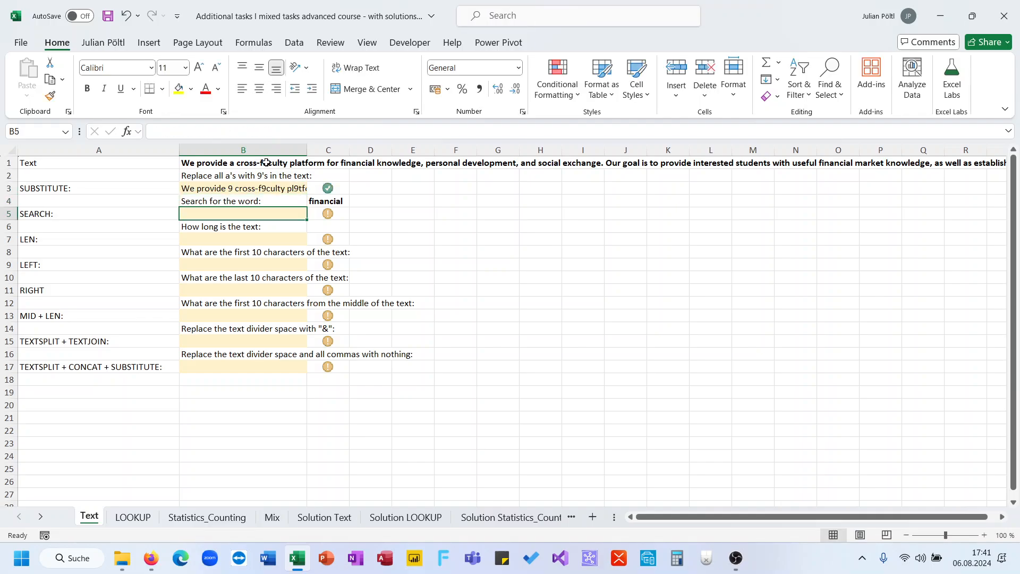
{"action": "key", "text": "Up"}
{"action": "key", "text": "Up"}
{"action": "key", "text": "Down"}
{"action": "key", "text": "Down"}
{"action": "type", "text": "=sea"}
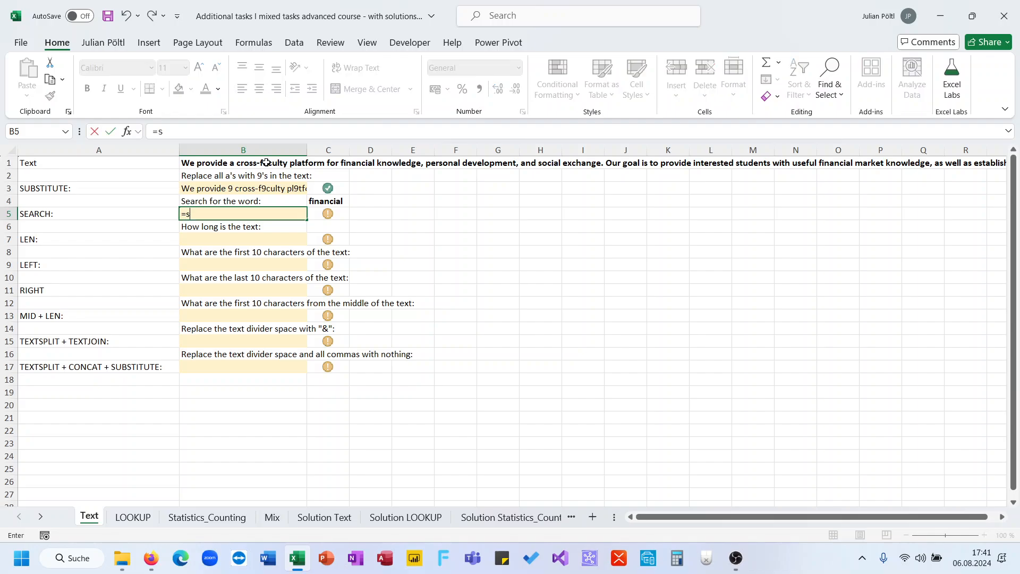
{"action": "key", "text": "Tab"}
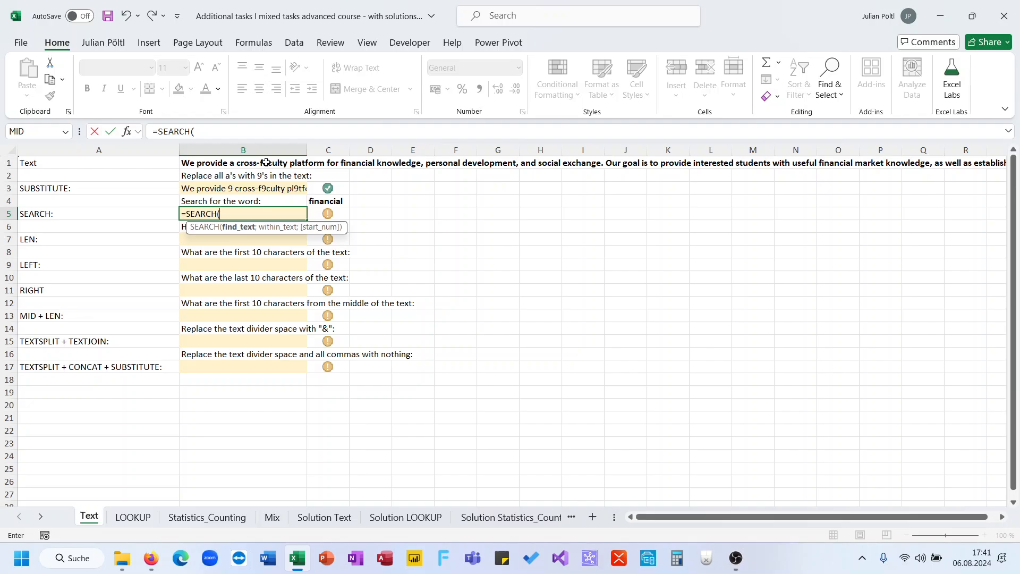
{"action": "key", "text": "Up"}
{"action": "key", "text": "Right"}
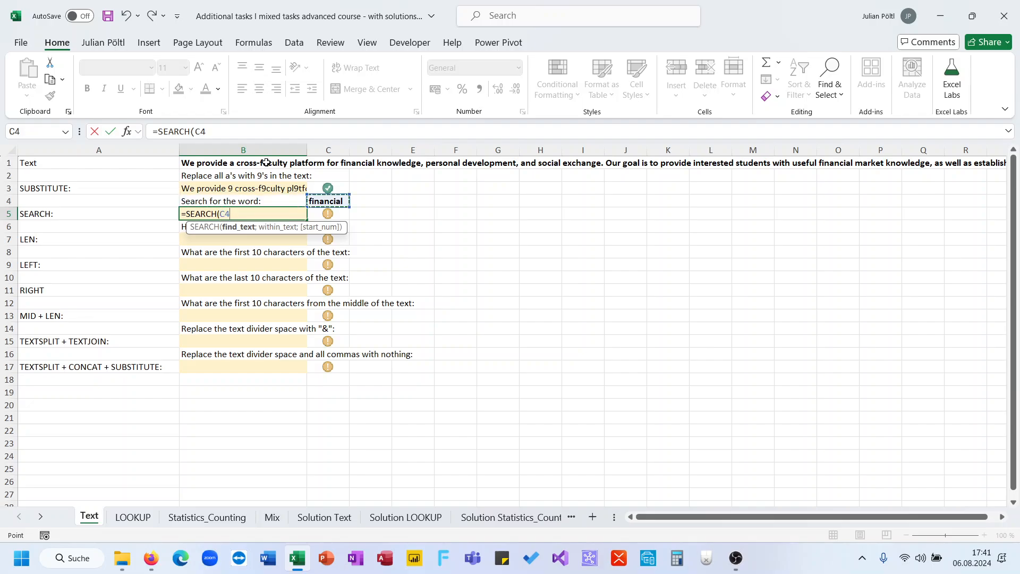
{"action": "type", "text": ";"}
{"action": "key", "text": "Up"}
{"action": "key", "text": "Up"}
{"action": "key", "text": "Up"}
{"action": "key", "text": "Up"}
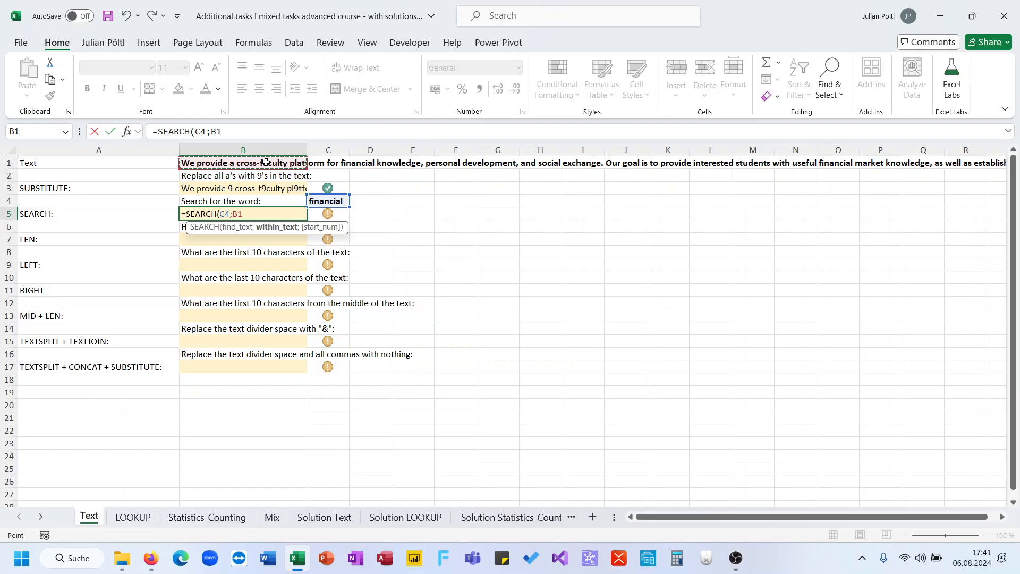
{"action": "type", "text": ")"}
{"action": "key", "text": "Return"}
{"action": "key", "text": "Up"}
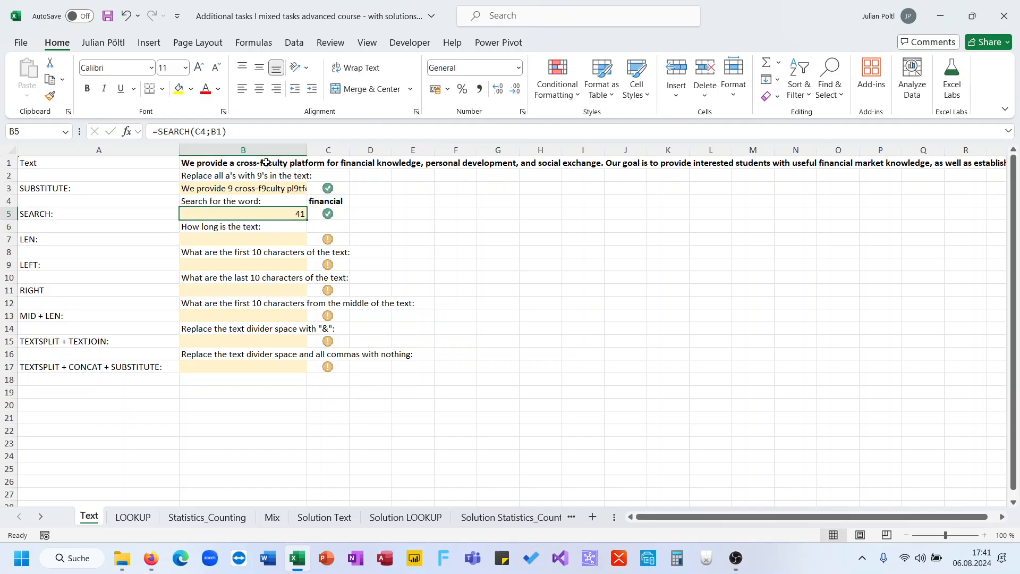
{"action": "left_click", "coordinate": [266, 163]}
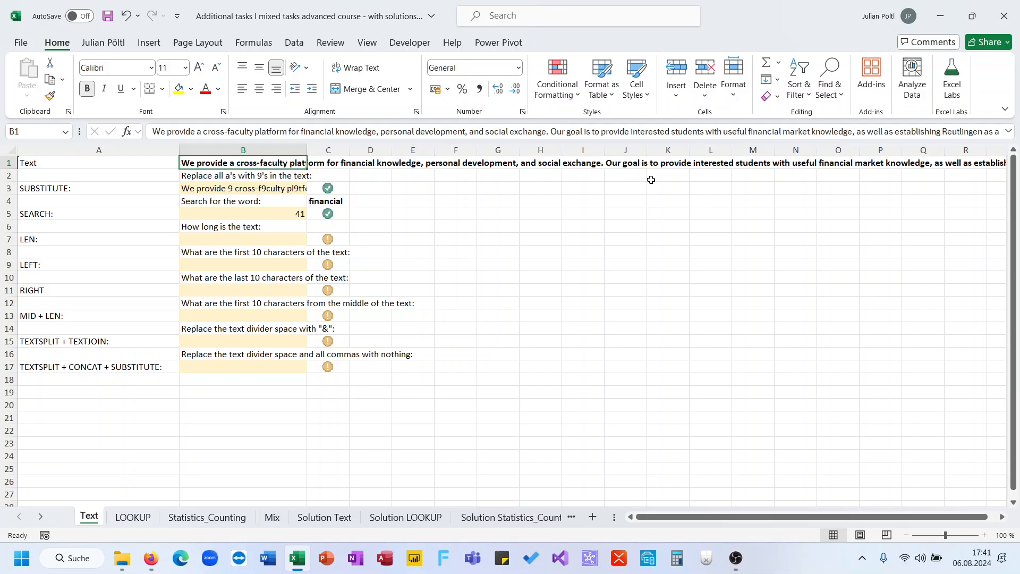
{"action": "left_click", "coordinate": [829, 165]}
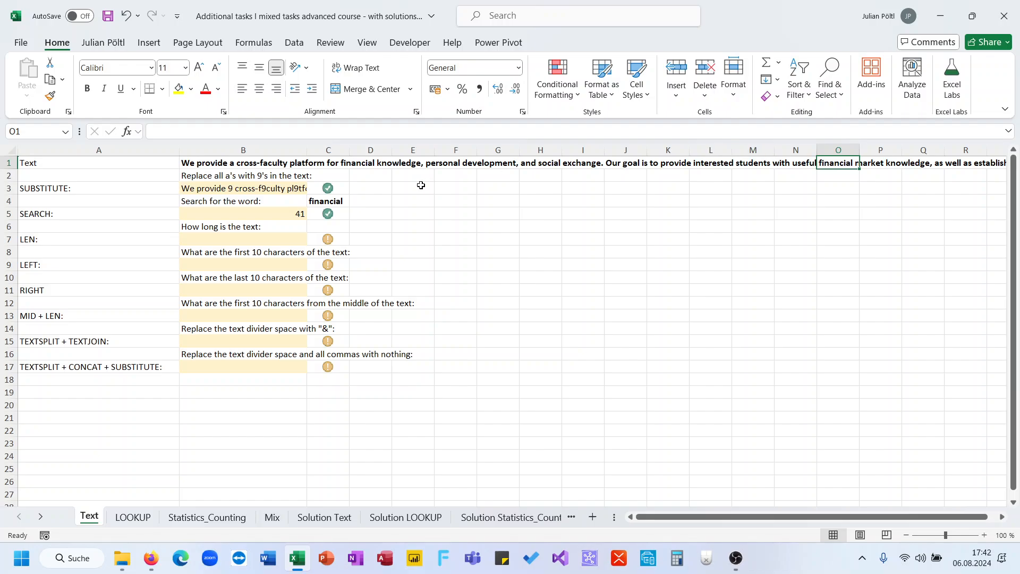
- Enter =LEN(B1) in B7 to calculate the length of the text in B1
{"action": "left_click", "coordinate": [219, 241]}
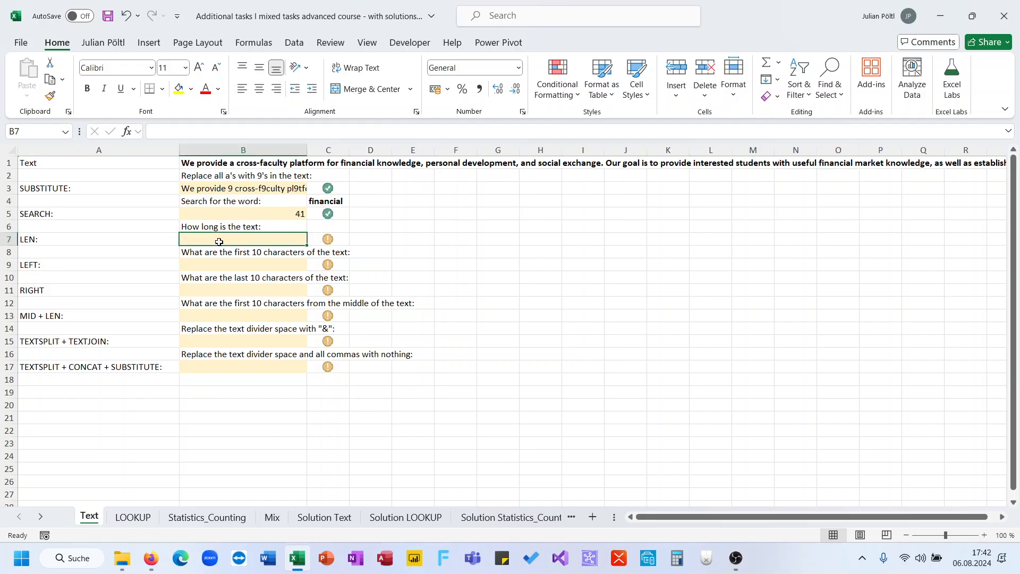
{"action": "type", "text": "=len("}
{"action": "key", "text": "Up"}
{"action": "key", "text": "Up"}
{"action": "key", "text": "Up"}
{"action": "key", "text": "Up"}
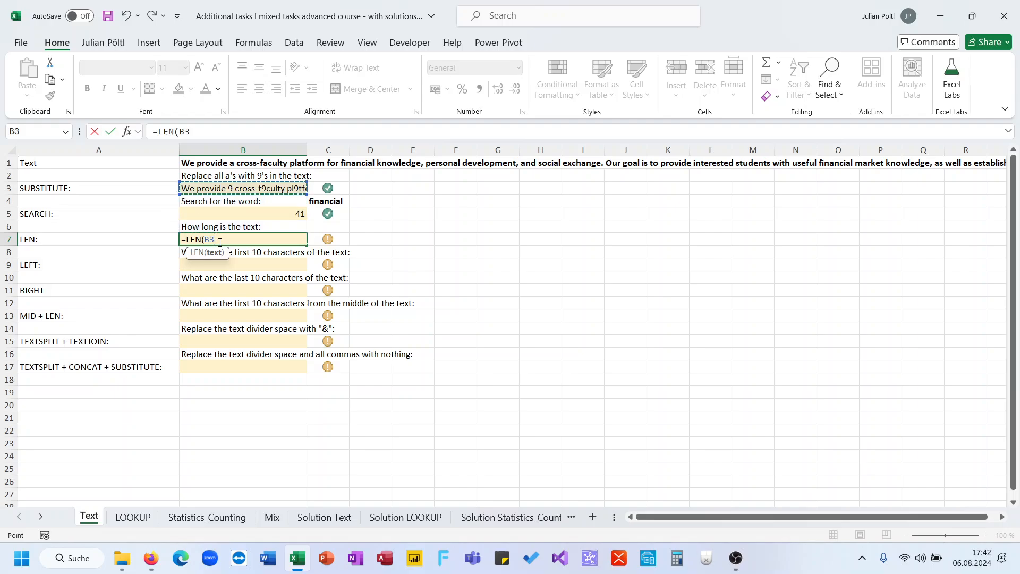
{"action": "key", "text": "Up"}
{"action": "key", "text": "Up"}
{"action": "type", "text": ")"}
{"action": "key", "text": "Return"}
{"action": "left_click", "coordinate": [219, 242]}
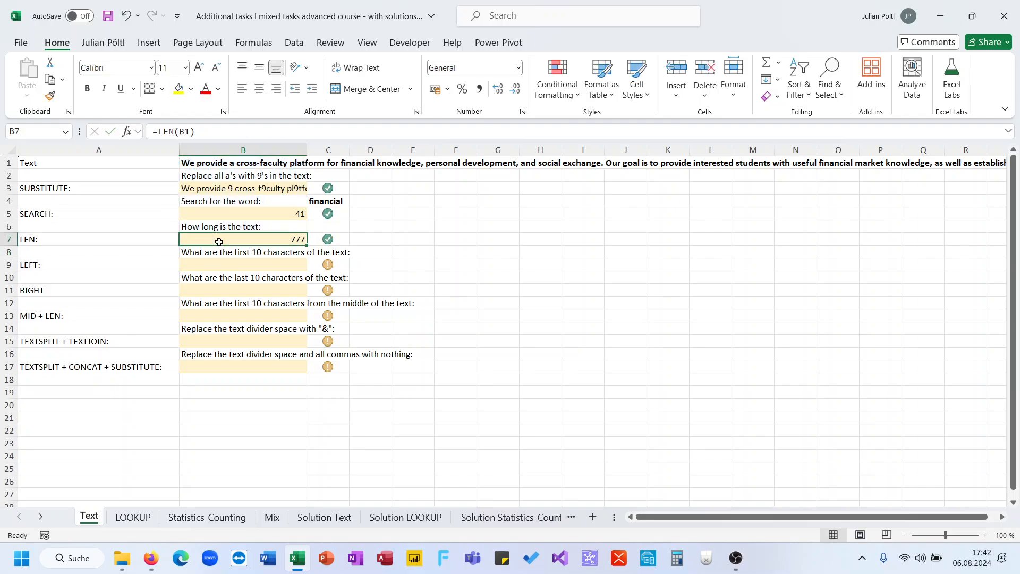
- Enter =LEFT(B1;10) in B9 to extract the first 10 characters of the text in B1
{"action": "key", "text": "Down"}
{"action": "key", "text": "Down"}
{"action": "key", "text": "Down"}
{"action": "key", "text": "Up"}
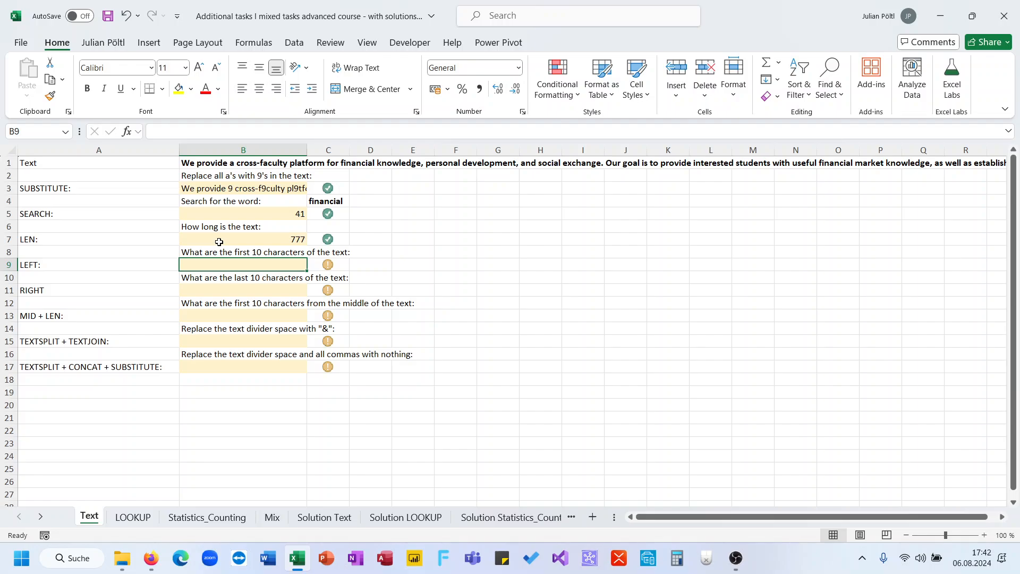
{"action": "type", "text": "=Lef"}
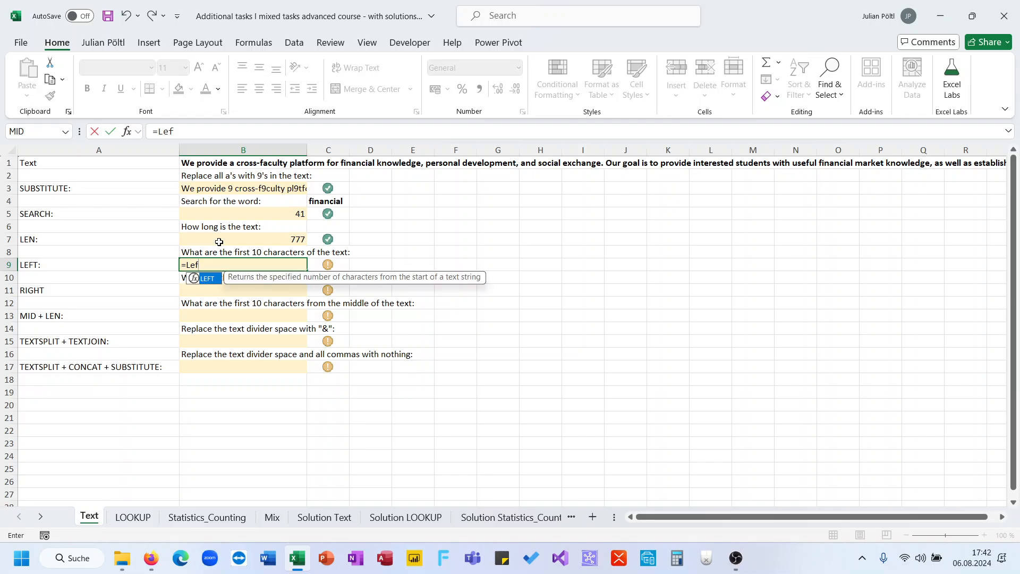
{"action": "key", "text": "Tab"}
{"action": "key", "text": "Up"}
{"action": "key", "text": "Up"}
{"action": "key", "text": "Up"}
{"action": "key", "text": "Up"}
{"action": "key", "text": "Up"}
{"action": "key", "text": "Up"}
{"action": "key", "text": "Up"}
{"action": "key", "text": "Up"}
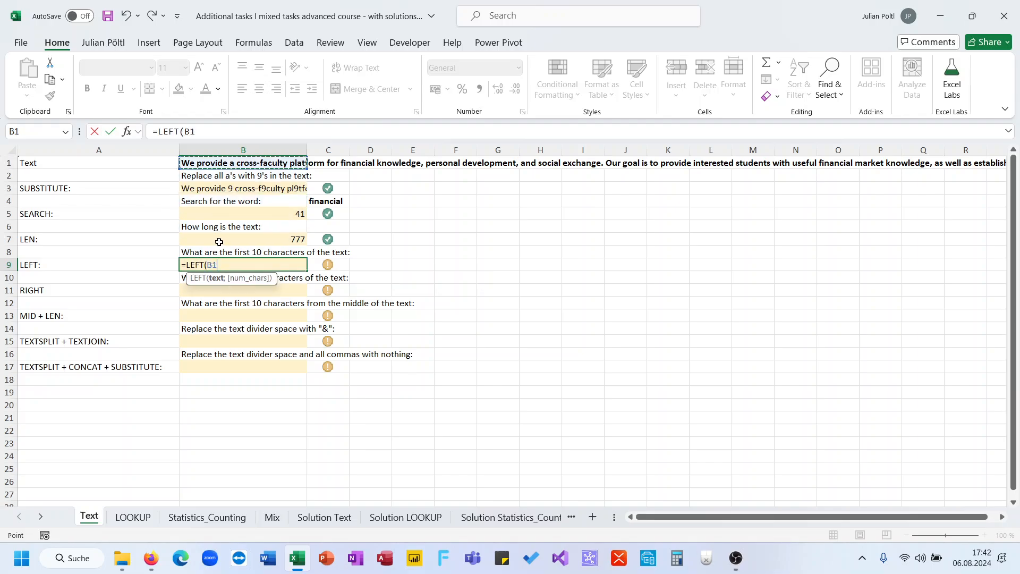
{"action": "type", "text": ";10)"}
{"action": "key", "text": "Return"}
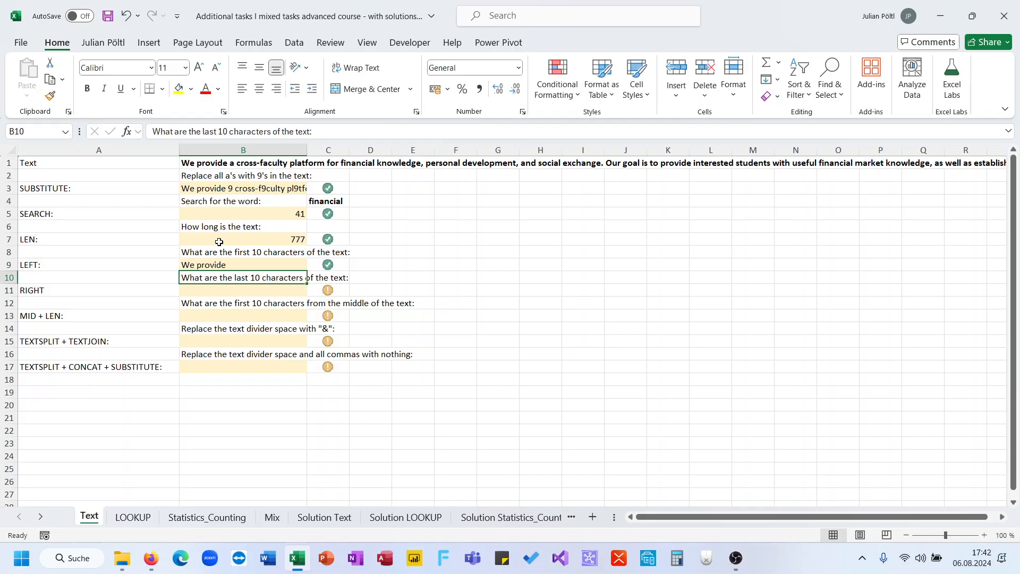
{"action": "key", "text": "Up"}
- Enter =RIGHT(B1;10) in B11 to extract the last 10 characters of the text in B1
{"action": "key", "text": "Down"}
{"action": "key", "text": "Down"}
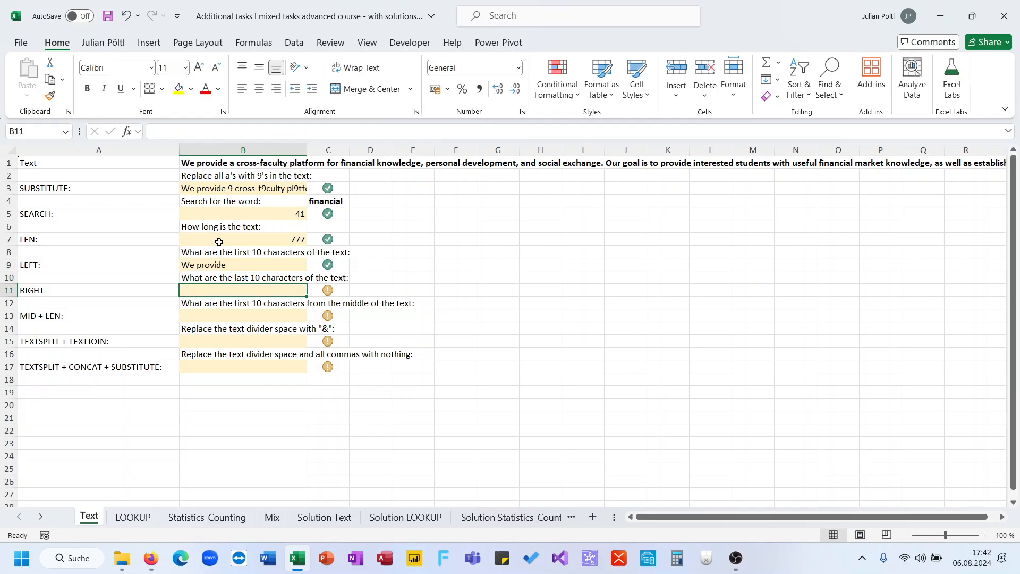
{"action": "type", "text": "=Ri"}
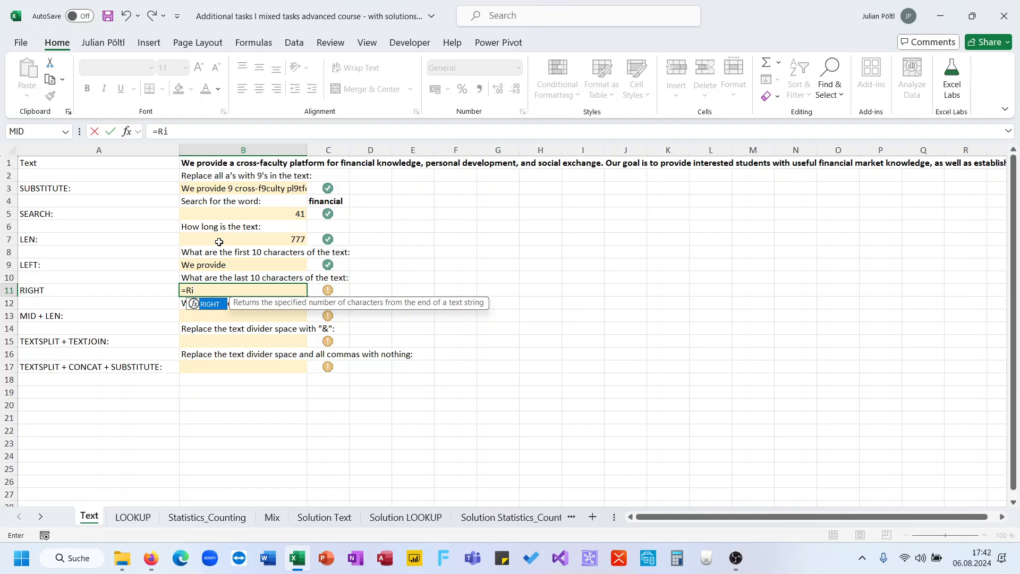
{"action": "key", "text": "Tab"}
{"action": "key", "text": "Up"}
{"action": "key", "text": "Up"}
{"action": "key", "text": "Up"}
{"action": "key", "text": "Up"}
{"action": "key", "text": "Up"}
{"action": "key", "text": "Up"}
{"action": "key", "text": "Up"}
{"action": "key", "text": "Up"}
{"action": "key", "text": "Up"}
{"action": "key", "text": "Up"}
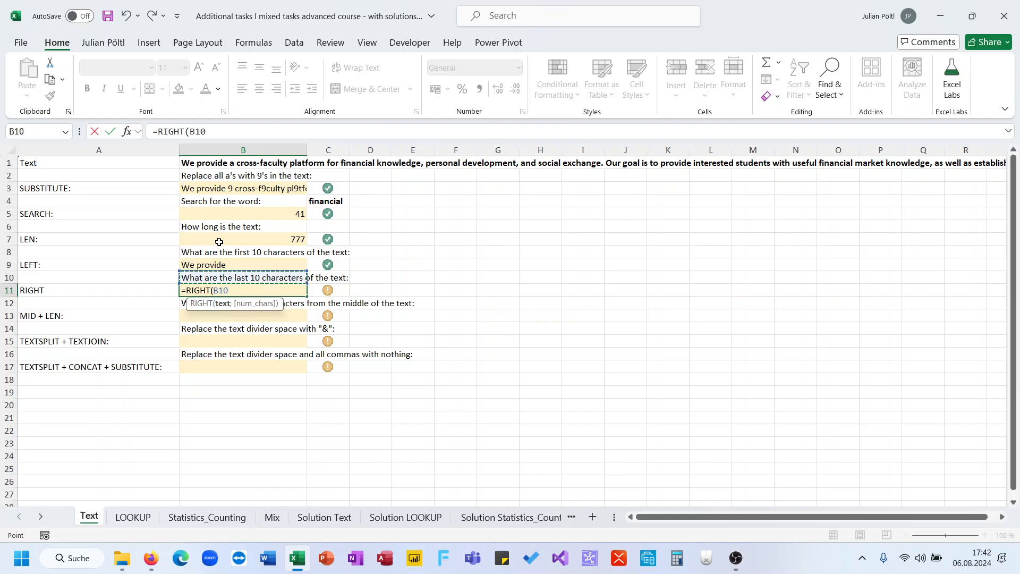
{"action": "type", "text": ";10"}
{"action": "key", "text": "Return"}
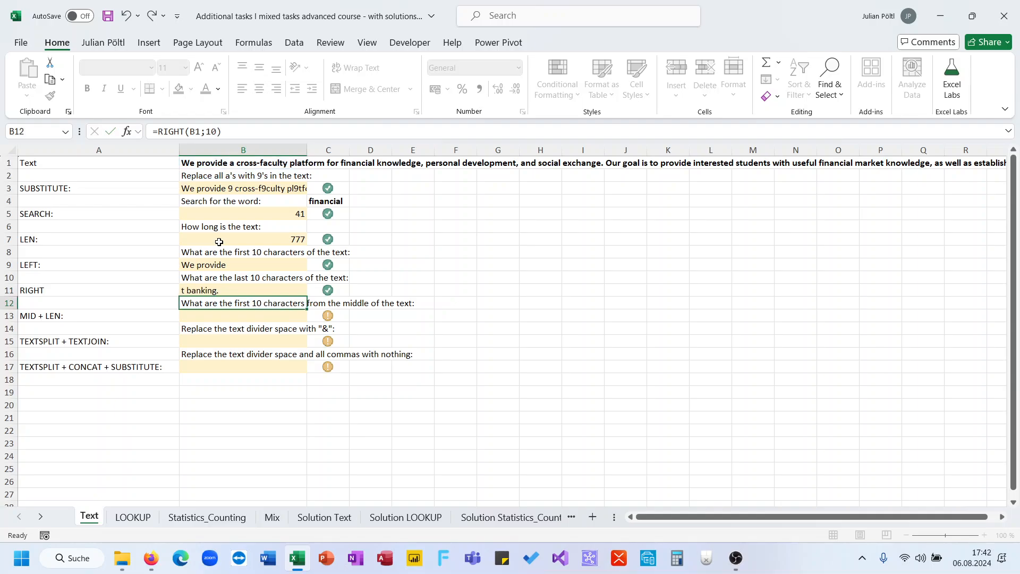
{"action": "key", "text": "Up"}
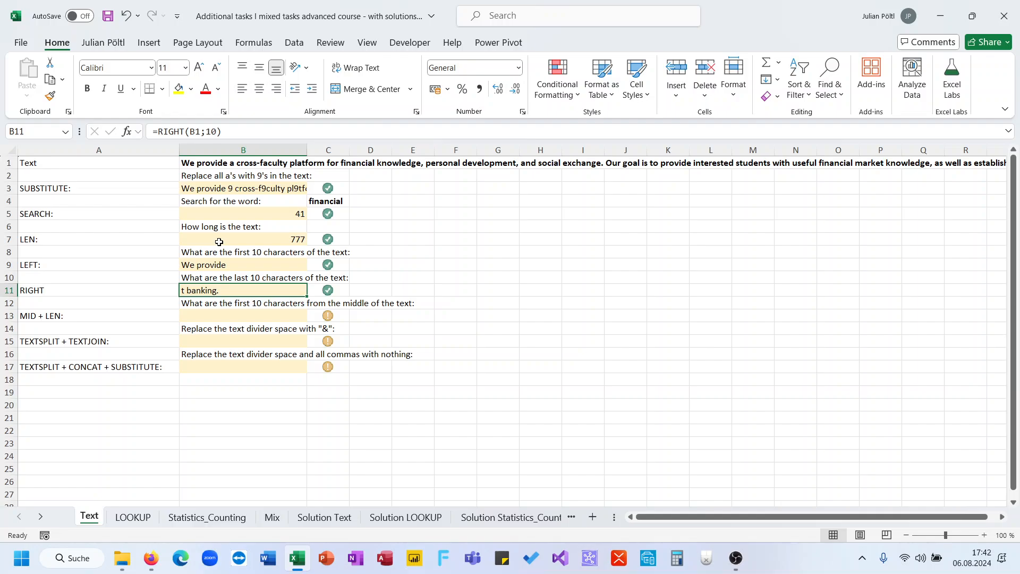
- Enter =MID(B1;LEN(B1)/2;10) in B13 to extract 10 characters starting from the middle of the B1 text
{"action": "key", "text": "Down"}
{"action": "key", "text": "Down"}
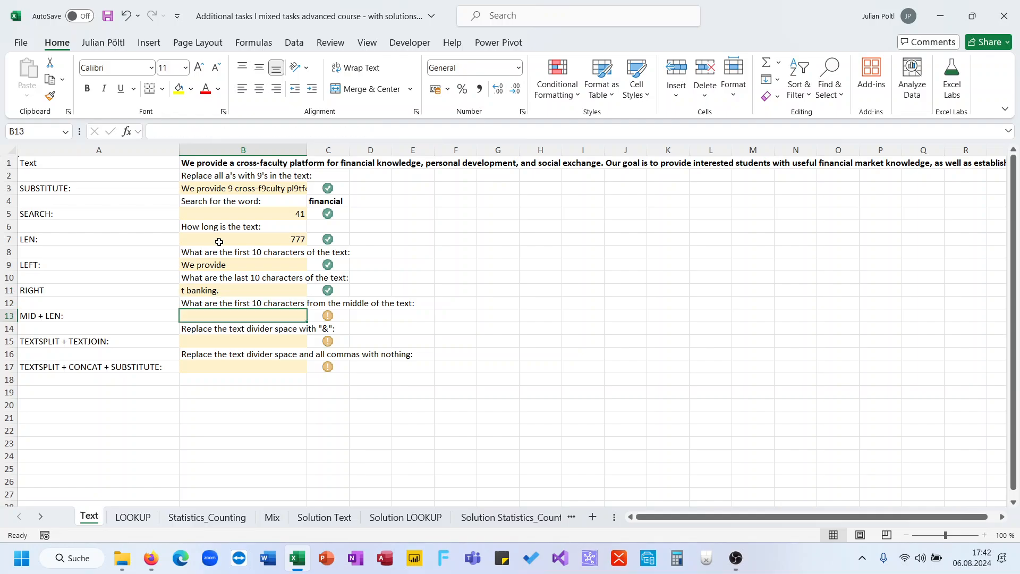
{"action": "key", "text": "Up"}
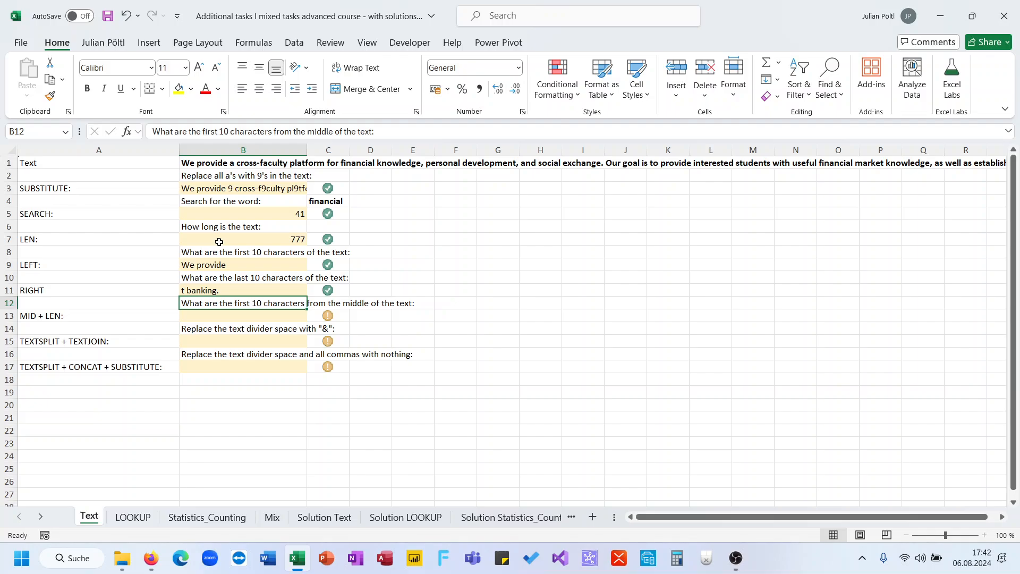
{"action": "key", "text": "Down"}
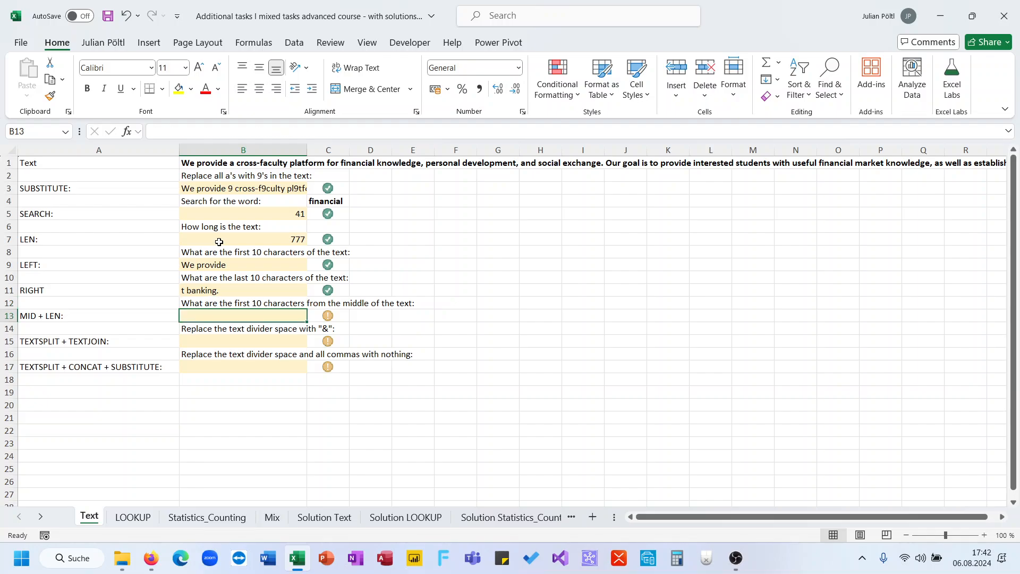
{"action": "key", "text": "Up"}
{"action": "key", "text": "Down"}
{"action": "type", "text": "=mid("}
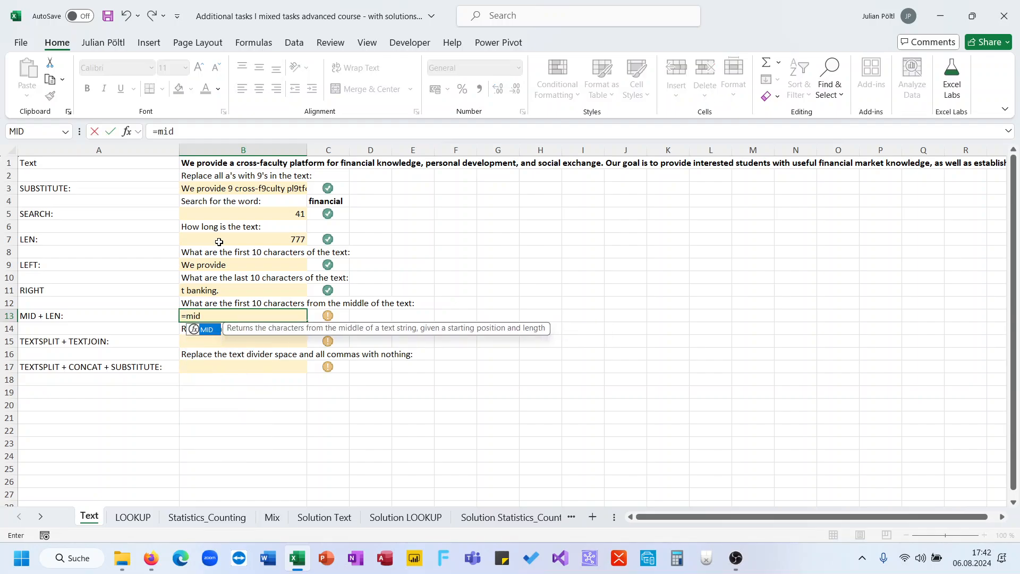
{"action": "key", "text": "Up"}
{"action": "key", "text": "Up"}
{"action": "key", "text": "Up"}
{"action": "key", "text": "Up"}
{"action": "key", "text": "Up"}
{"action": "key", "text": "Up"}
{"action": "key", "text": "Up"}
{"action": "key", "text": "Up"}
{"action": "key", "text": "Up"}
{"action": "key", "text": "Up"}
{"action": "key", "text": "Up"}
{"action": "key", "text": "Up"}
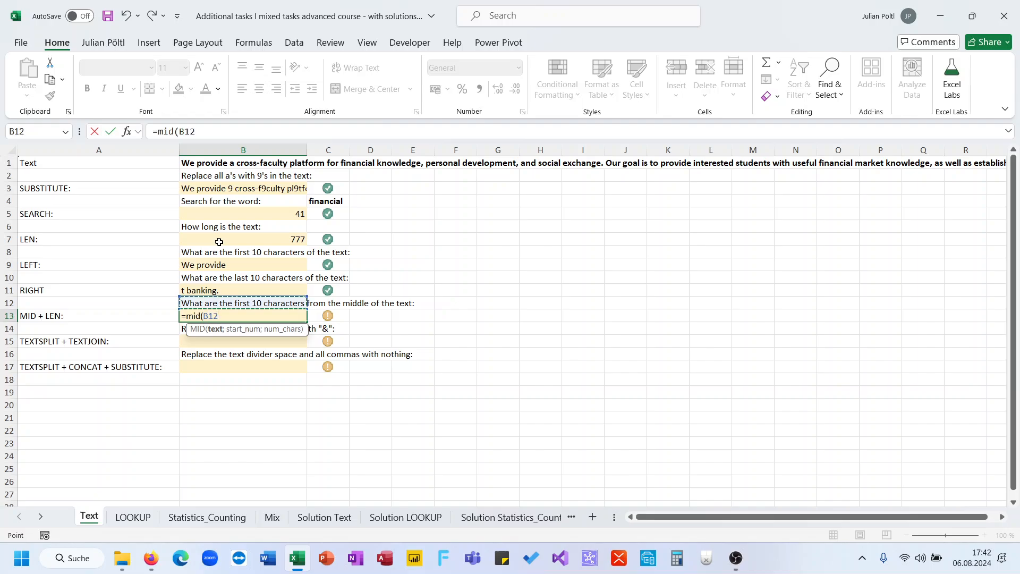
{"action": "type", "text": ";"}
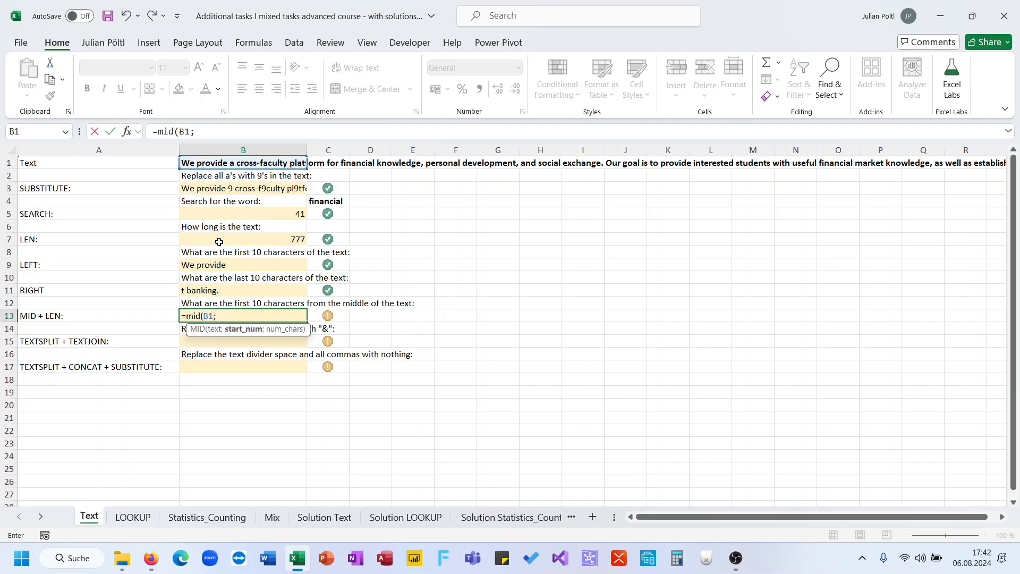
{"action": "type", "text": "len("}
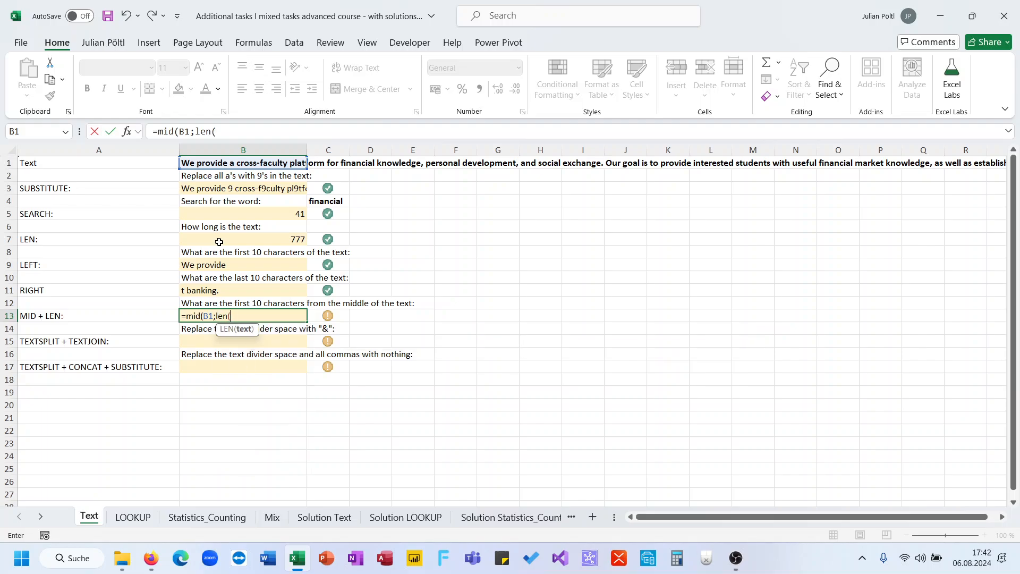
{"action": "left_click", "coordinate": [237, 159]}
{"action": "type", "text": ")/2"}
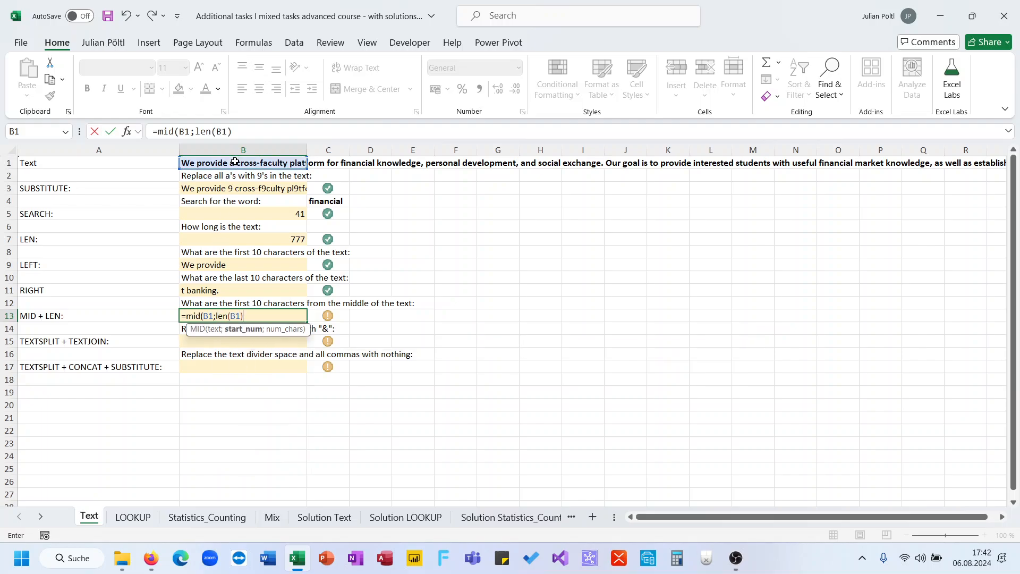
{"action": "type", "text": ";10"}
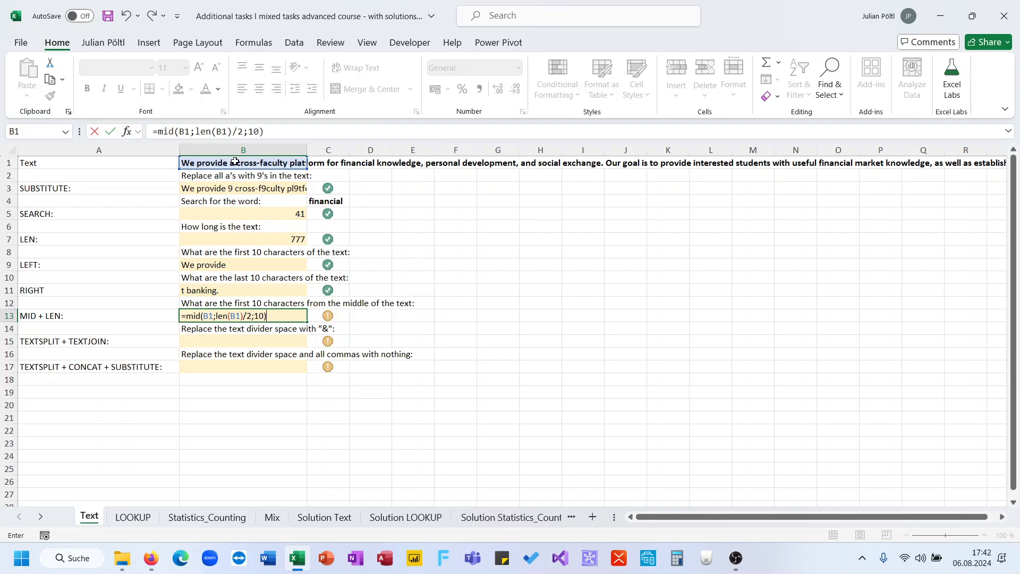
{"action": "key", "text": "Return"}
{"action": "key", "text": "Up"}
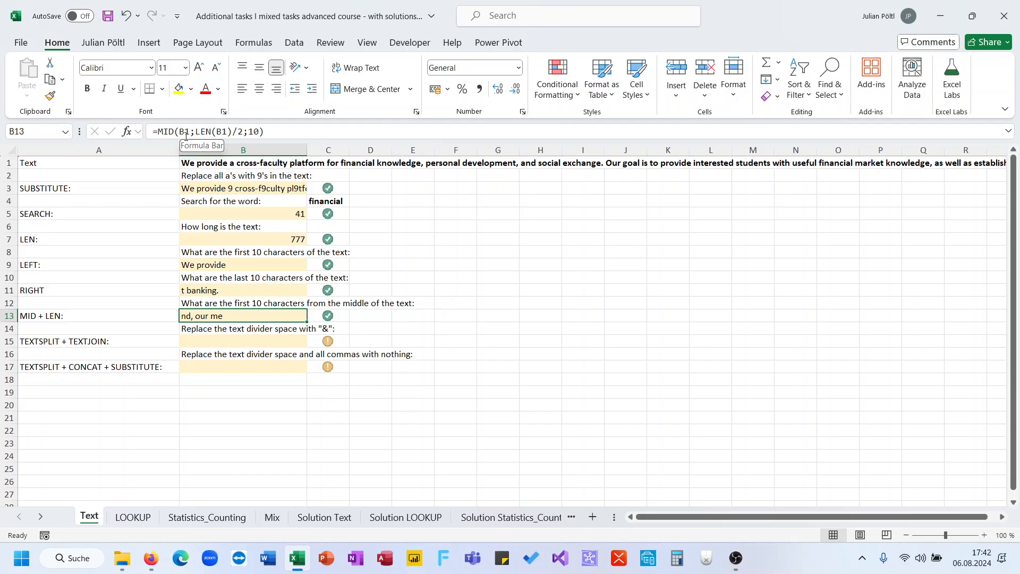
- Examine the start position and character count arguments of the MID formula in B13
{"action": "left_click_drag", "start_coordinate": [196, 133], "coordinate": [244, 132]}
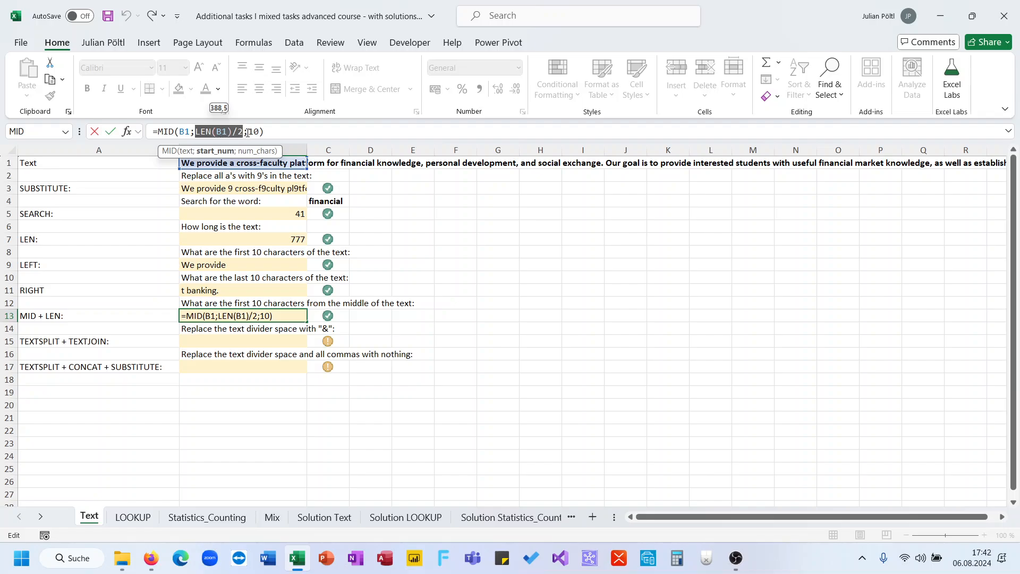
{"action": "left_click_drag", "start_coordinate": [248, 132], "coordinate": [256, 133]}
{"action": "key", "text": "Escape"}
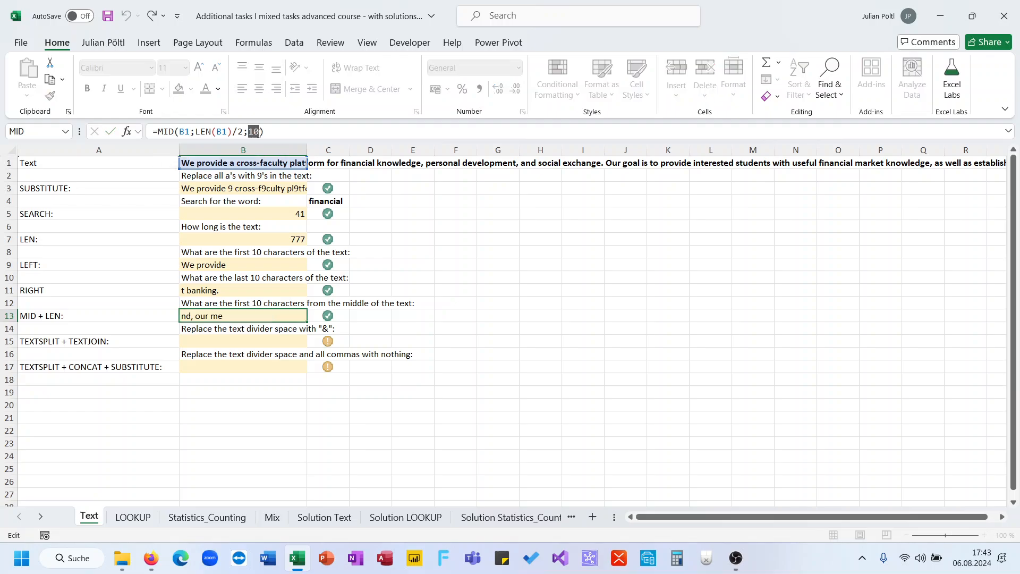
- Enter =TEXTSPLIT(B1;" ") in B15 to split the B1 text at every space
{"action": "left_click", "coordinate": [241, 342]}
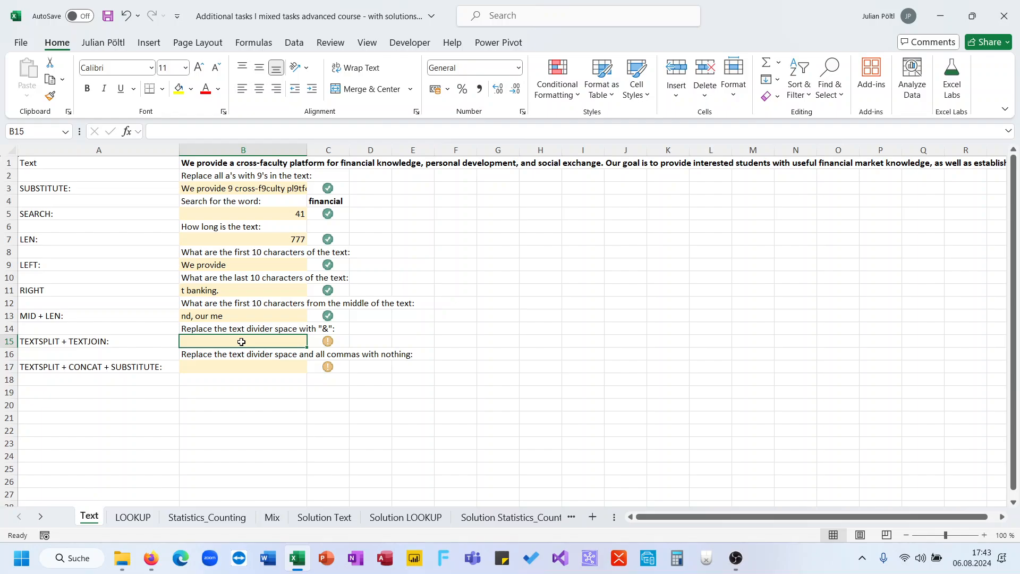
{"action": "type", "text": "="}
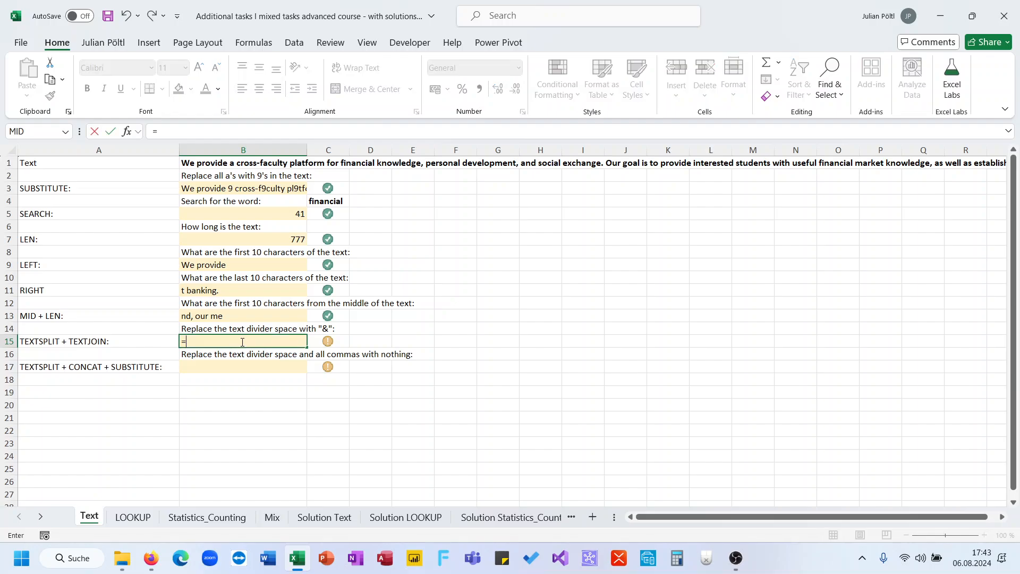
{"action": "type", "text": "texs"}
{"action": "key", "text": "BackSpace"}
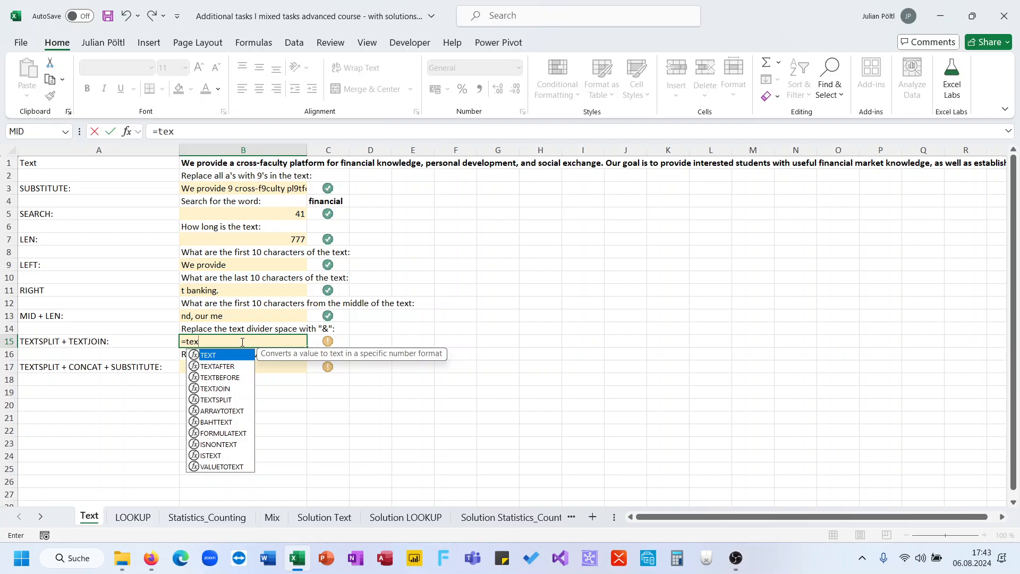
{"action": "type", "text": "ts"}
{"action": "key", "text": "Tab"}
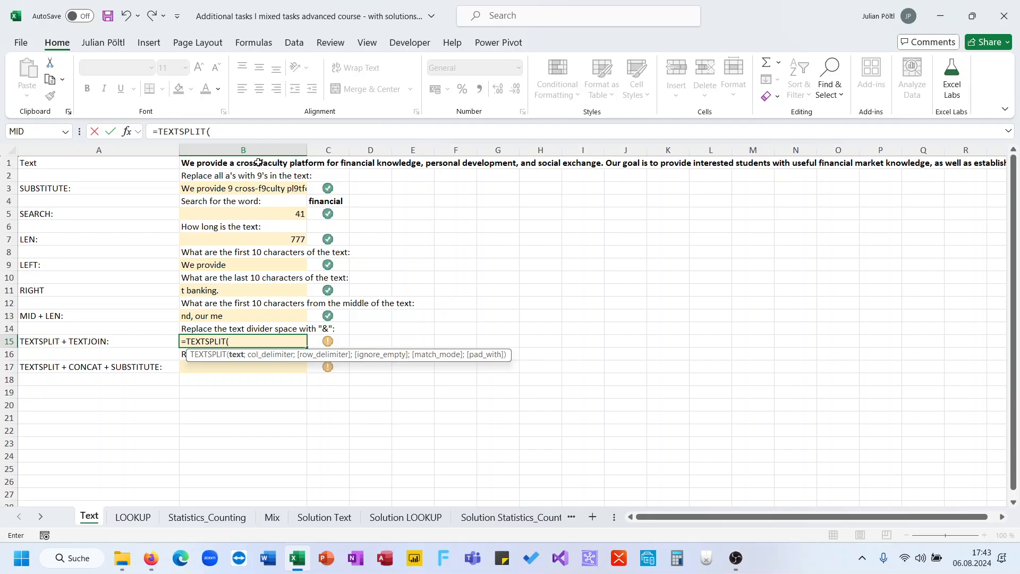
{"action": "left_click", "coordinate": [258, 163]}
{"action": "type", "text": ";\""}
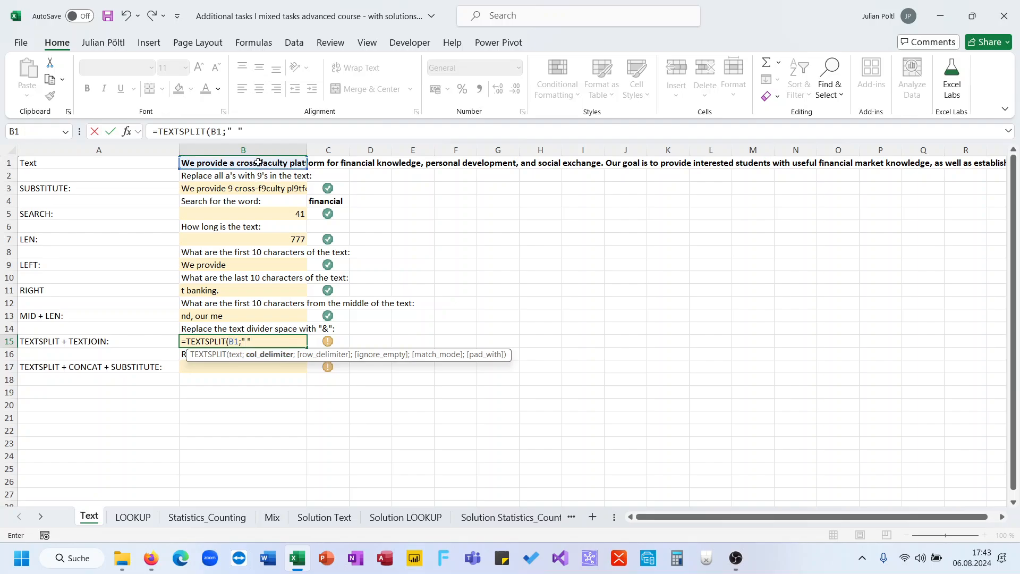
{"action": "type", "text": " \")"}
{"action": "key", "text": "Return"}
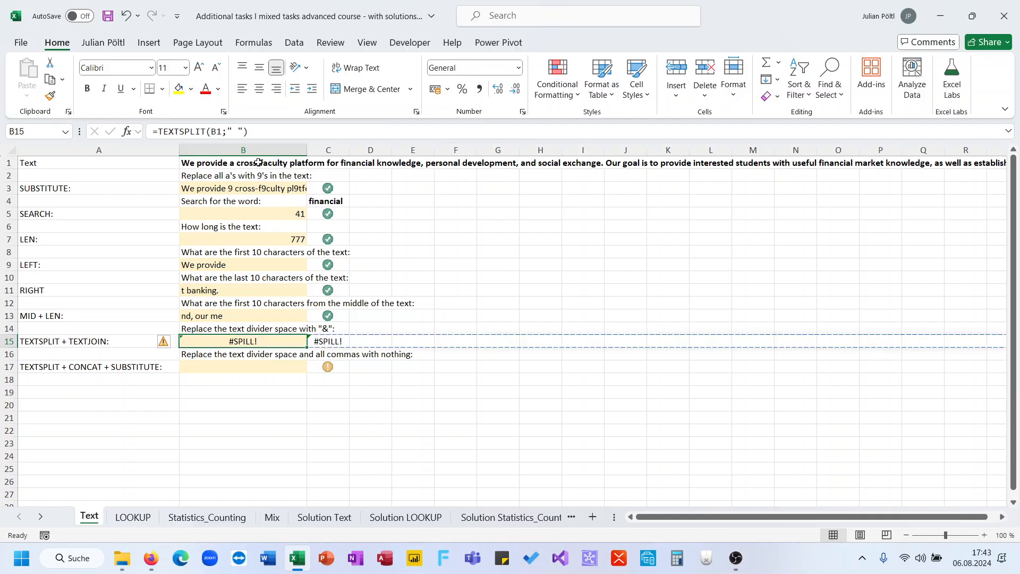
{"action": "key", "text": "Right"}
{"action": "key", "text": "Left"}
{"action": "scroll", "coordinate": [499, 273], "scroll_direction": "right", "scroll_amount": 5}
{"action": "scroll", "coordinate": [528, 301], "scroll_direction": "left", "scroll_amount": 5}
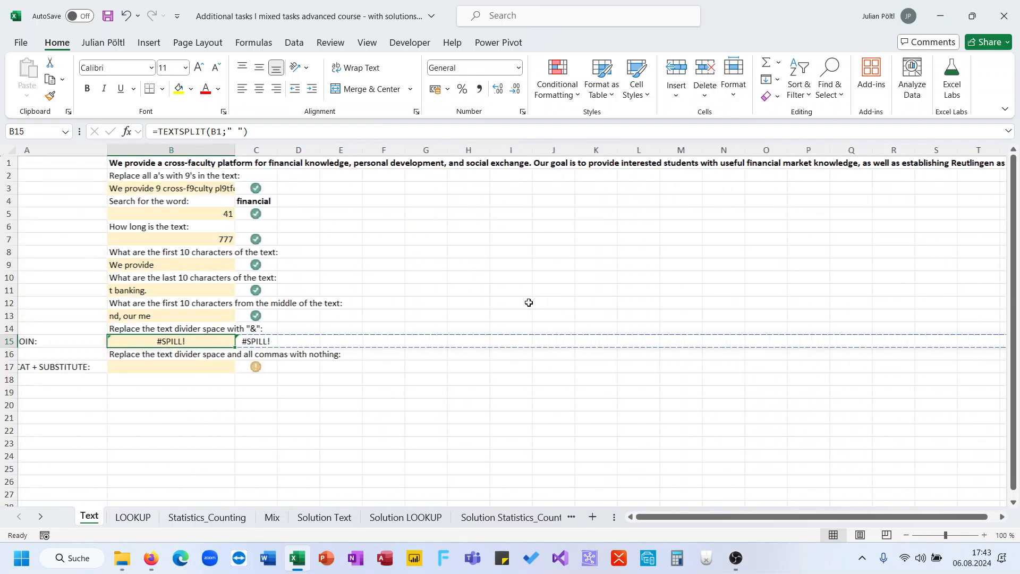
- Wrap the B15 formula in TEXTJOIN with "&" as delimiter, giving =TEXTJOIN("&";;TEXTSPLIT(B1;" "))
{"action": "left_click", "coordinate": [159, 132]}
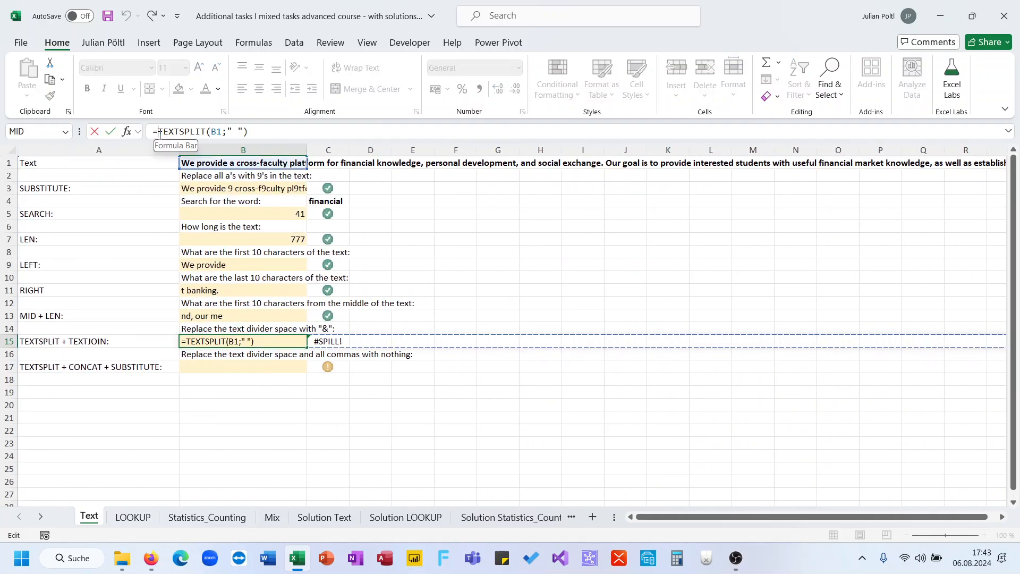
{"action": "type", "text": "texj"}
{"action": "key", "text": "BackSpace"}
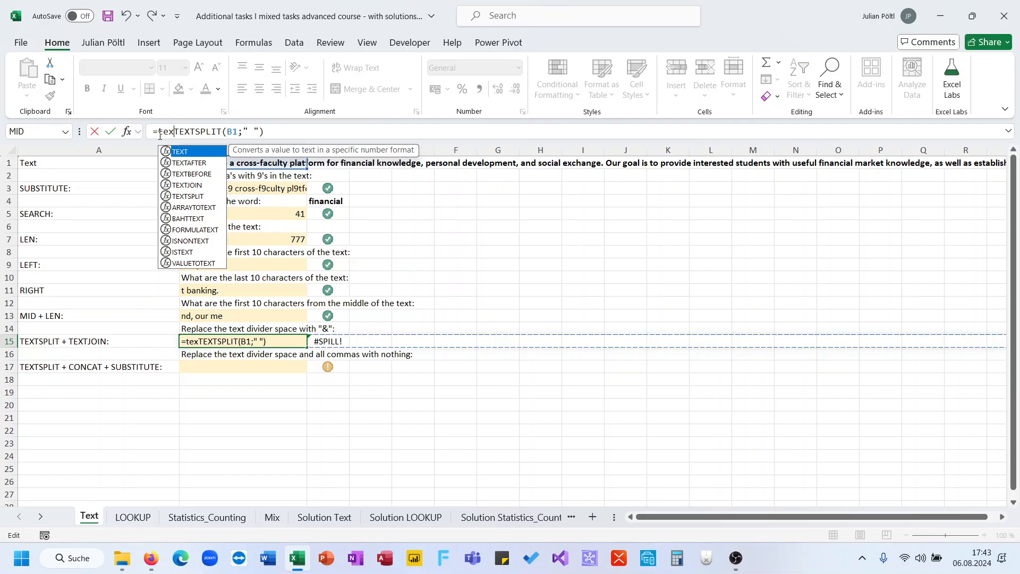
{"action": "type", "text": "tj"}
{"action": "key", "text": "Tab"}
{"action": "type", "text": "\""}
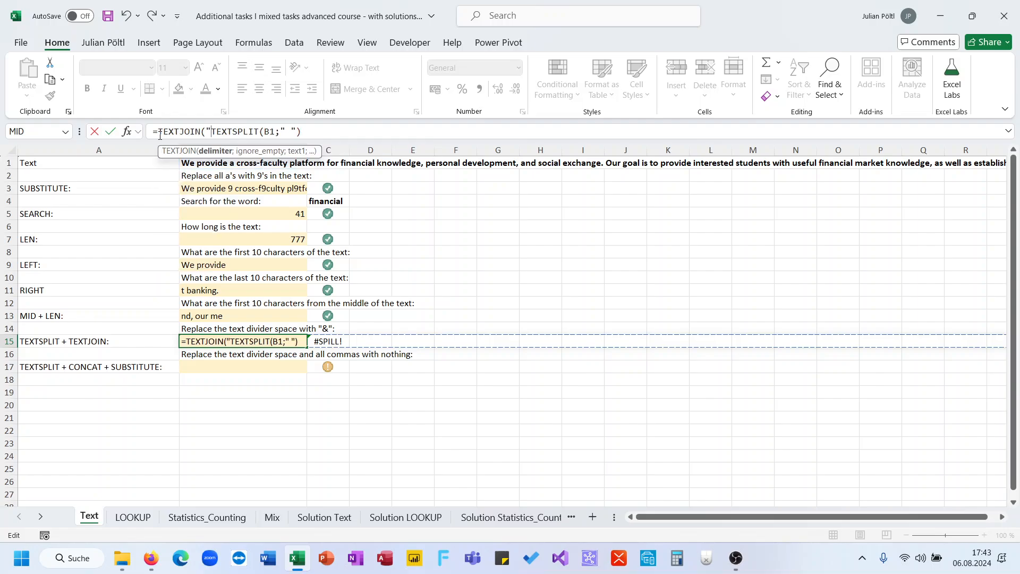
{"action": "type", "text": "&\";;"}
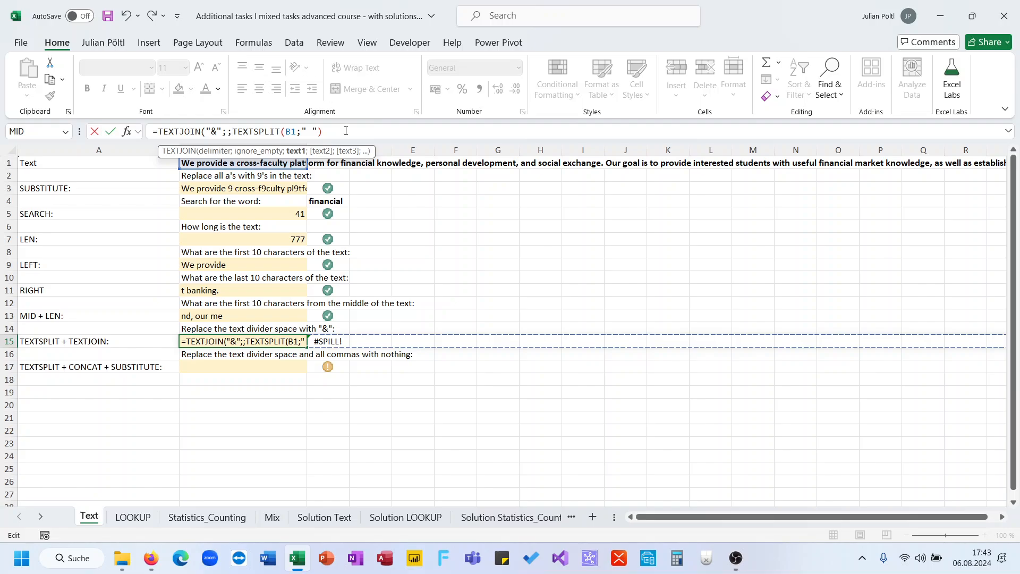
{"action": "type", "text": ")"}
{"action": "key", "text": "Return"}
{"action": "key", "text": "Up"}
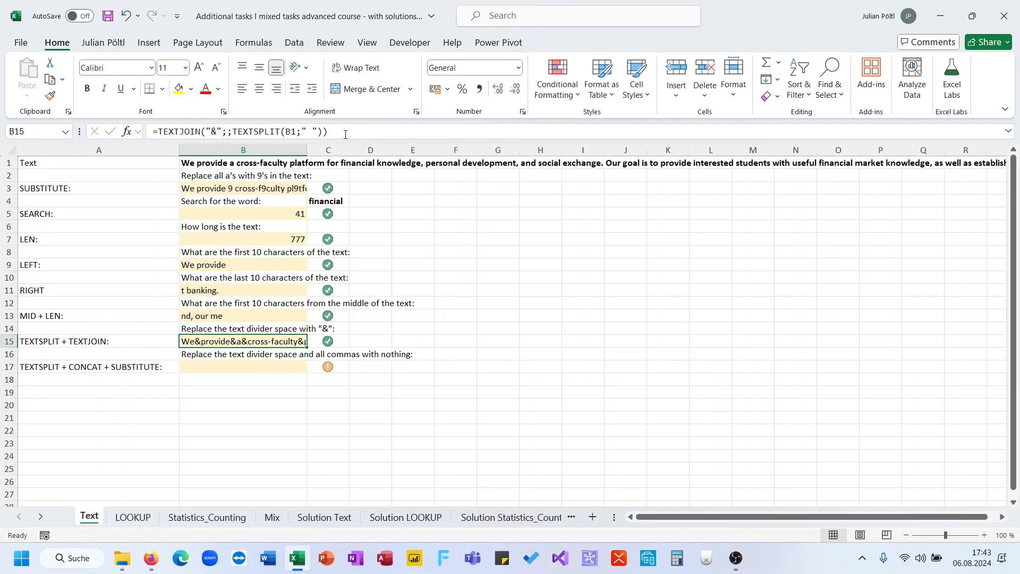
- Try =SUBSTITUTE(B1;" ";"&") in B15 as an alternative to the TEXTJOIN formula
{"action": "type", "text": "=sub"}
{"action": "key", "text": "Tab"}
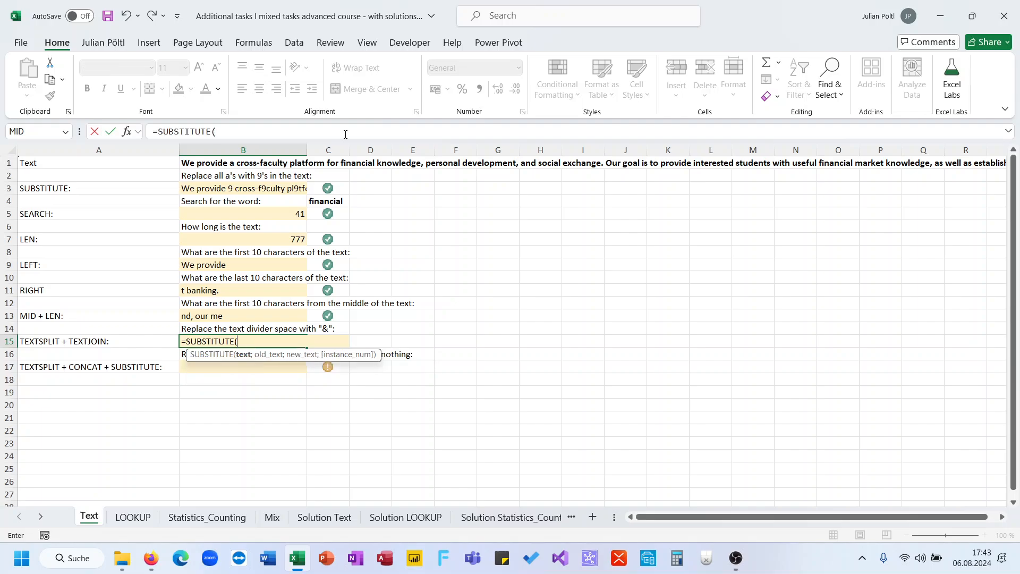
{"action": "key", "text": "Up"}
{"action": "key", "text": "Up"}
{"action": "key", "text": "Up"}
{"action": "key", "text": "Up"}
{"action": "key", "text": "Up"}
{"action": "key", "text": "Up"}
{"action": "key", "text": "Up"}
{"action": "key", "text": "Up"}
{"action": "key", "text": "Up"}
{"action": "key", "text": "Up"}
{"action": "key", "text": "Up"}
{"action": "key", "text": "Up"}
{"action": "key", "text": "Up"}
{"action": "key", "text": "Up"}
{"action": "type", "text": ";\""}
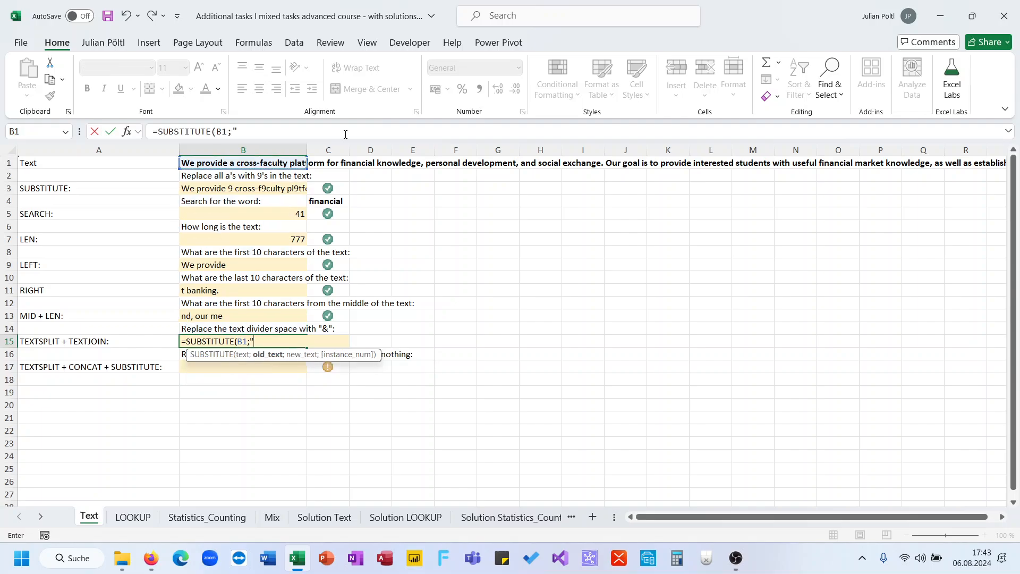
{"action": "type", "text": " \";\"&\")"}
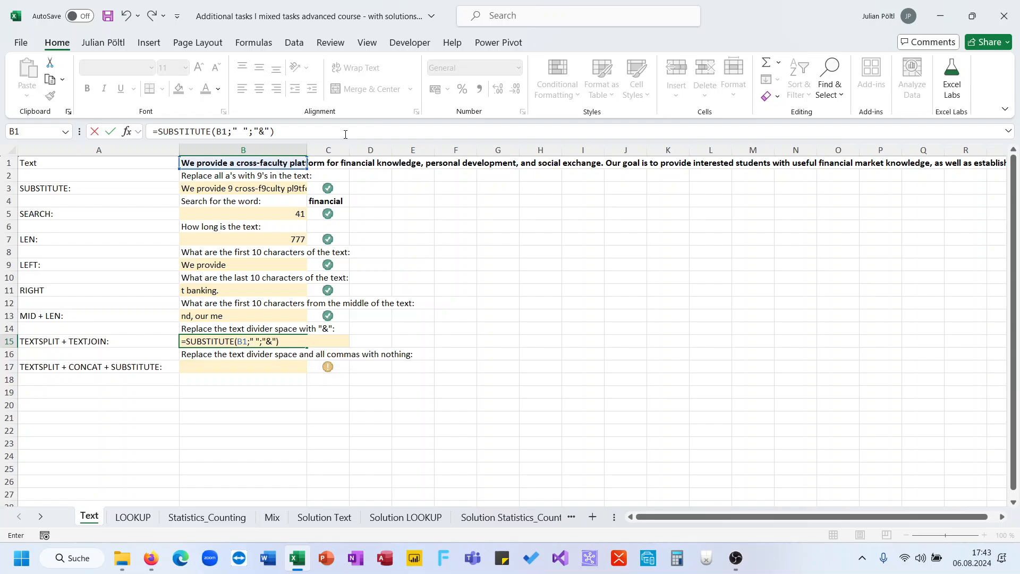
{"action": "key", "text": "Return"}
{"action": "key", "text": "Up"}
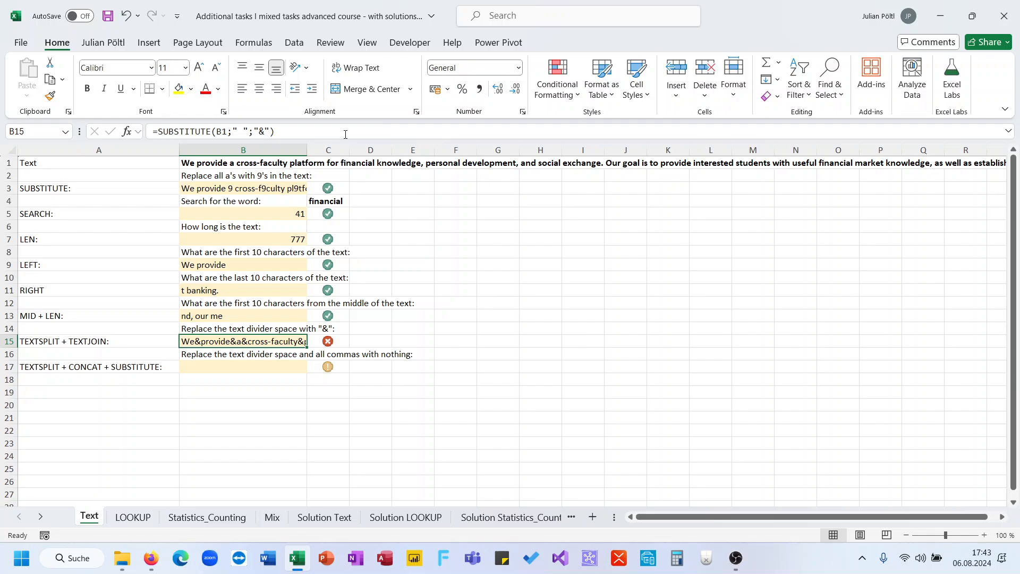
- Undo and redo the SUBSTITUTE entry in B15 repeatedly to compare both formulas, ending on the TEXTJOIN version
{"action": "key", "text": "ctrl+z"}
{"action": "key", "text": "ctrl+y"}
{"action": "key", "text": "ctrl+z"}
{"action": "key", "text": "ctrl+y"}
{"action": "key", "text": "ctrl+z"}
{"action": "key", "text": "ctrl+y"}
{"action": "key", "text": "ctrl+z"}
{"action": "key", "text": "ctrl+y"}
{"action": "key", "text": "ctrl+z"}
{"action": "key", "text": "ctrl+y"}
{"action": "key", "text": "ctrl+z"}
{"action": "key", "text": "ctrl+y"}
{"action": "key", "text": "ctrl+z"}
{"action": "key", "text": "ctrl+y"}
{"action": "key", "text": "ctrl+z"}
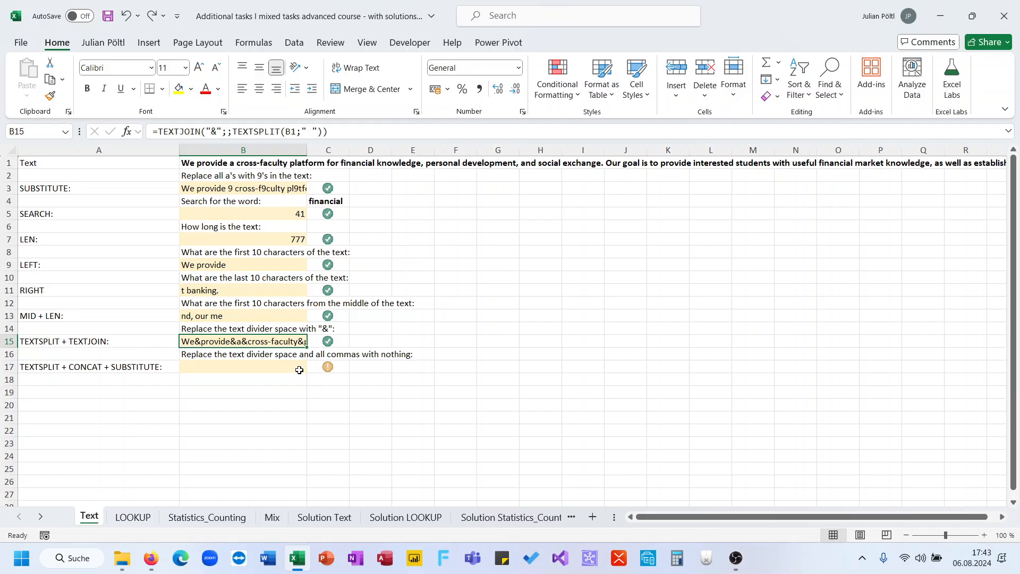
- Copy the B15 result and paste it as values only into B19
{"action": "key", "text": "ctrl+c"}
{"action": "left_click", "coordinate": [288, 388]}
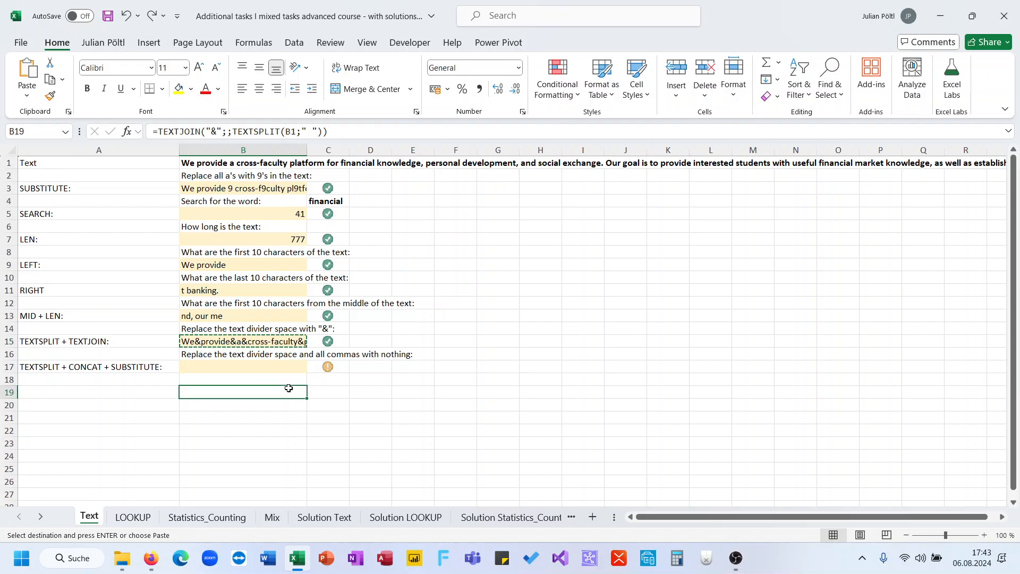
{"action": "key", "text": "ctrl+shift+v"}
- Enter =SUBSTITUTE(B1;" ";"&") in B20, directly below the pasted TEXTJOIN result, for comparison
{"action": "left_click", "coordinate": [275, 405]}
{"action": "type", "text": "=s"}
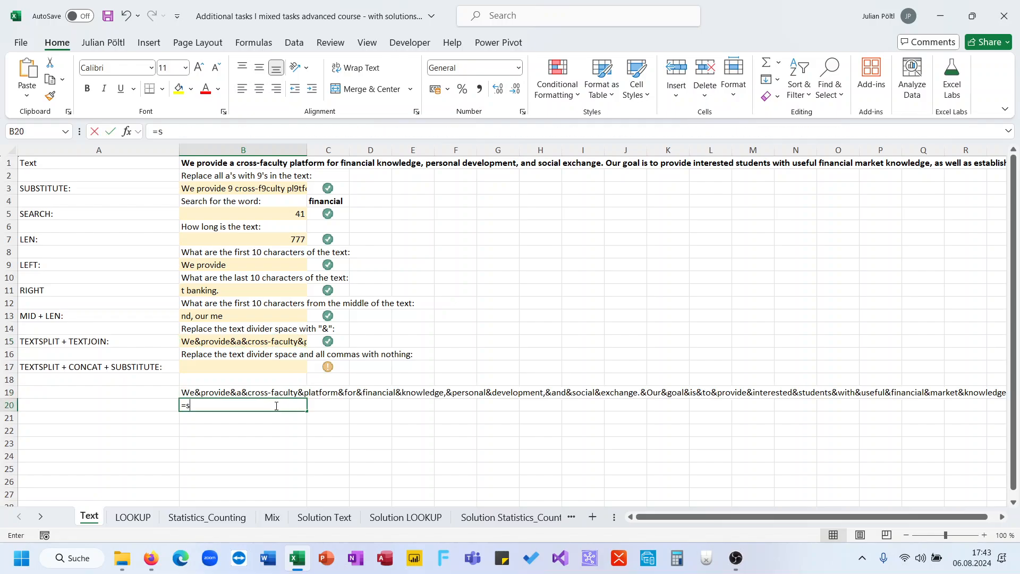
{"action": "type", "text": "ubs"}
{"action": "key", "text": "Tab"}
{"action": "key", "text": "Up"}
{"action": "key", "text": "Up"}
{"action": "key", "text": "Up"}
{"action": "key", "text": "Up"}
{"action": "key", "text": "Up"}
{"action": "key", "text": "Up"}
{"action": "key", "text": "Up"}
{"action": "key", "text": "Up"}
{"action": "key", "text": "Up"}
{"action": "key", "text": "Up"}
{"action": "key", "text": "Up"}
{"action": "key", "text": "Up"}
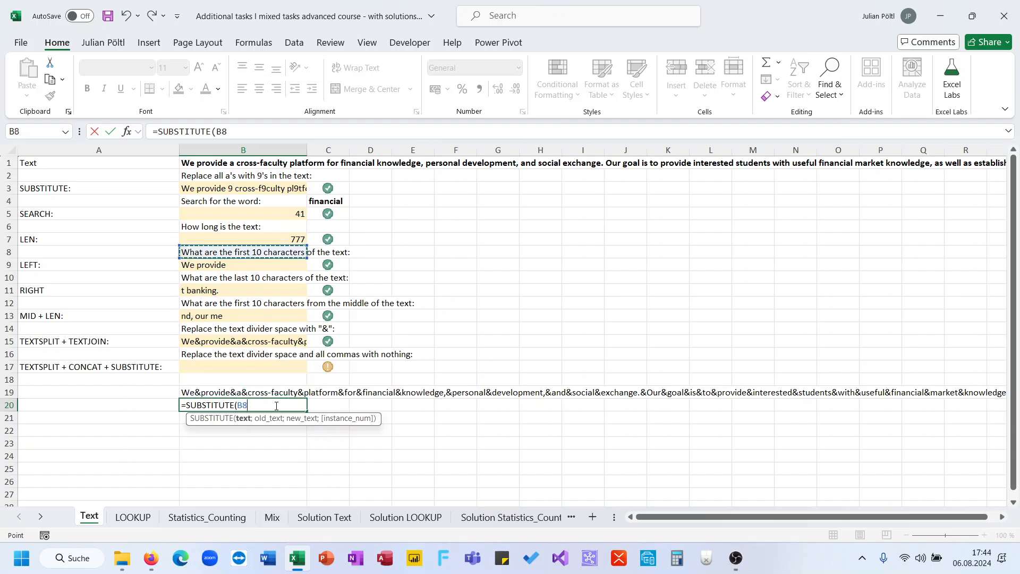
{"action": "key", "text": "Up"}
{"action": "key", "text": "Up"}
{"action": "key", "text": "Up"}
{"action": "key", "text": "Up"}
{"action": "key", "text": "Up"}
{"action": "key", "text": "Up"}
{"action": "key", "text": "Up"}
{"action": "type", "text": ";\""}
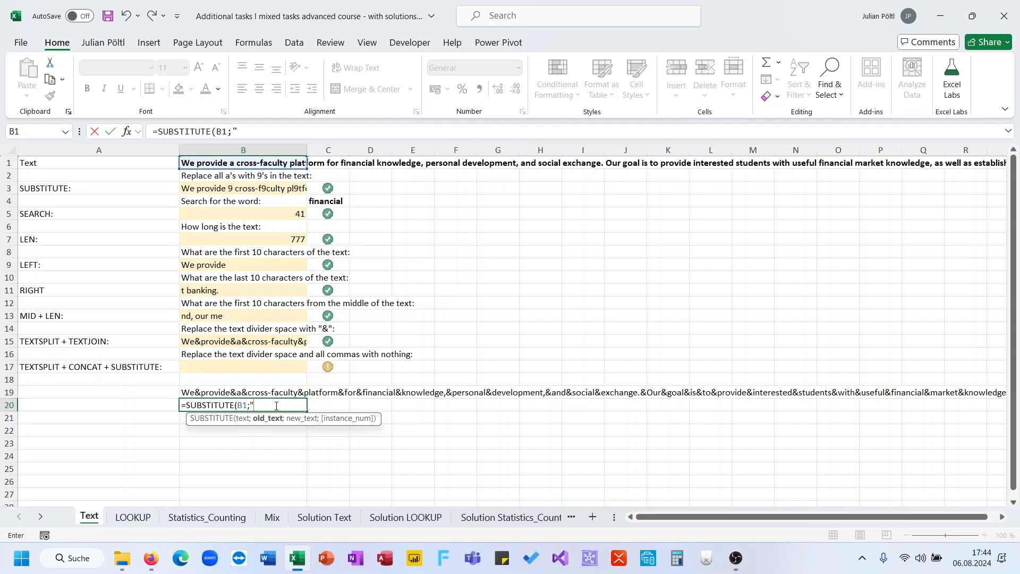
{"action": "type", "text": "\" \";\""}
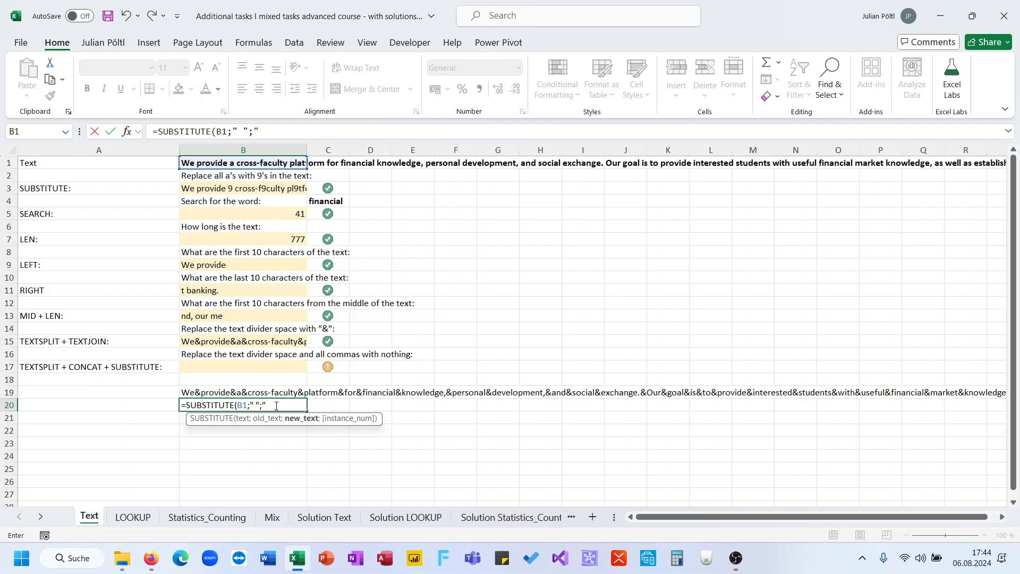
{"action": "type", "text": "&\")"}
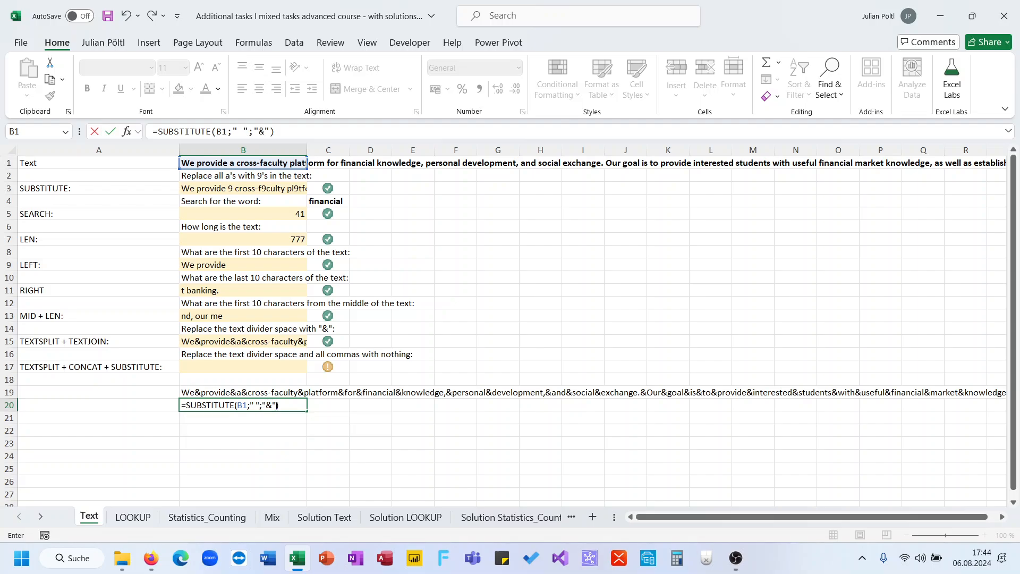
{"action": "key", "text": "Return"}
- Compare the texts in B19 and B20 along their full length to locate where they differ
{"action": "left_click", "coordinate": [276, 406]}
{"action": "scroll", "coordinate": [466, 448], "scroll_direction": "right", "scroll_amount": 12}
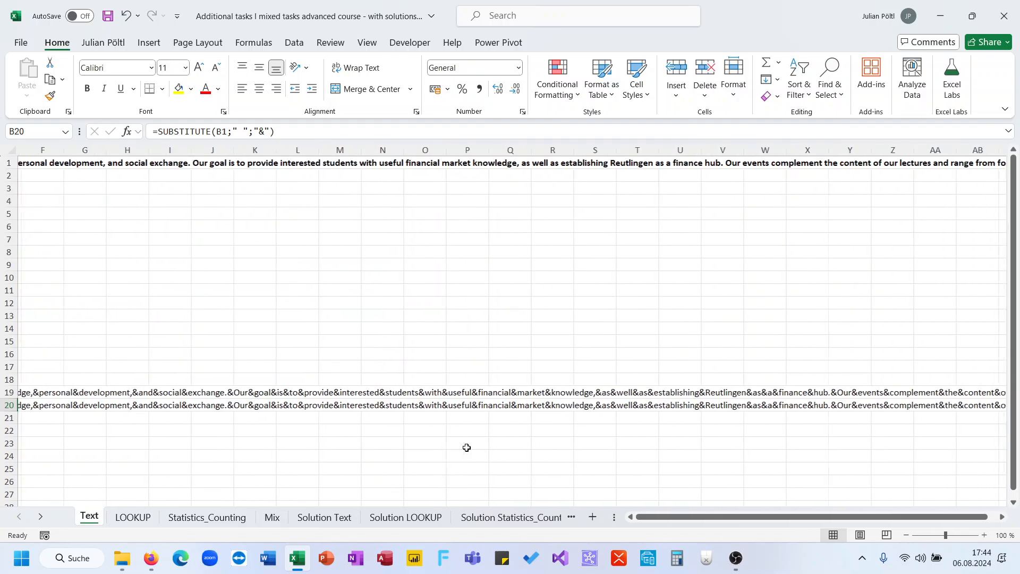
{"action": "scroll", "coordinate": [467, 448], "scroll_direction": "right", "scroll_amount": 14}
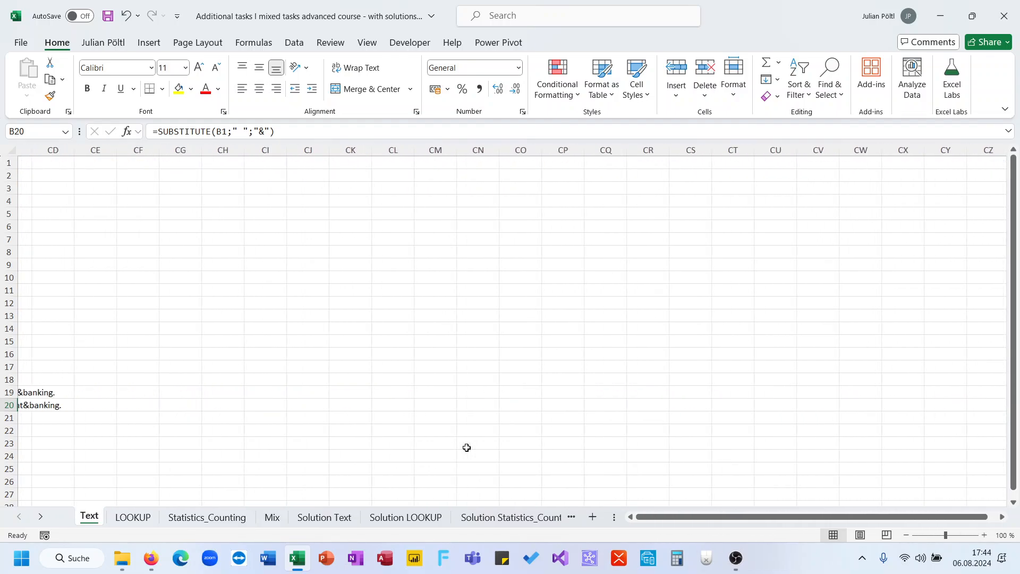
{"action": "scroll", "coordinate": [466, 448], "scroll_direction": "left", "scroll_amount": 2}
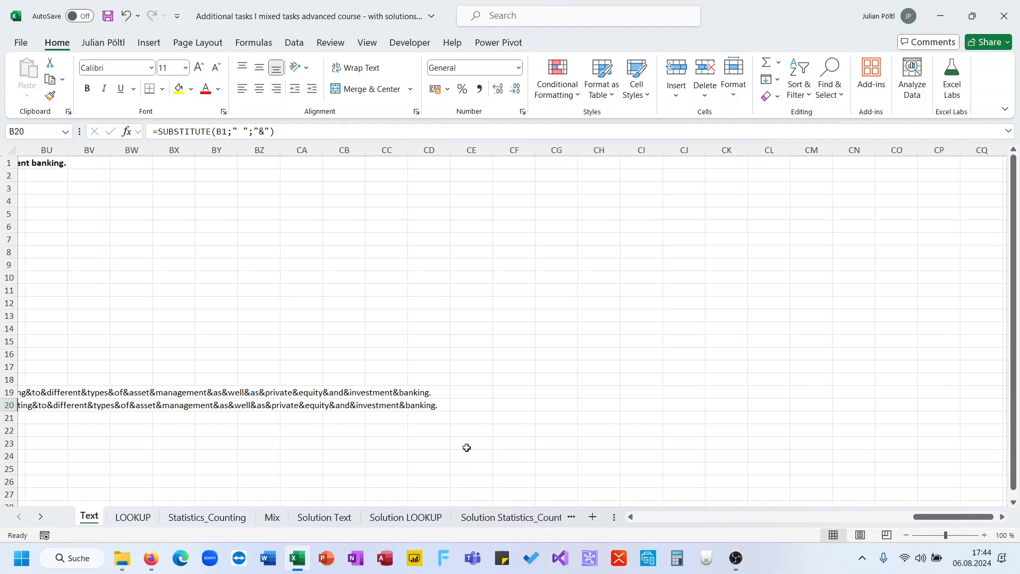
{"action": "scroll", "coordinate": [384, 420], "scroll_direction": "left", "scroll_amount": 1}
{"action": "scroll", "coordinate": [384, 420], "scroll_direction": "left", "scroll_amount": 3}
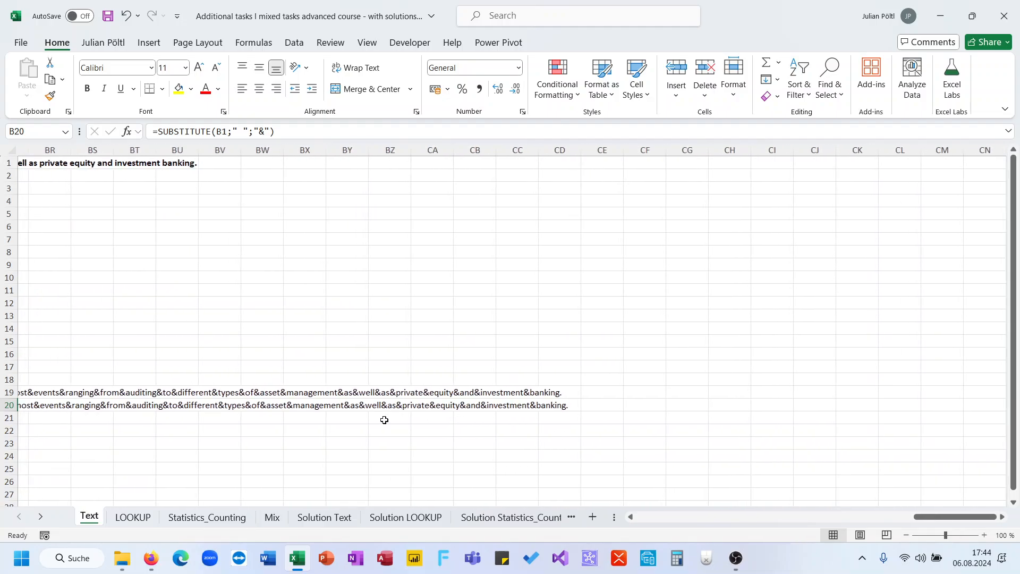
{"action": "scroll", "coordinate": [385, 420], "scroll_direction": "left", "scroll_amount": 3}
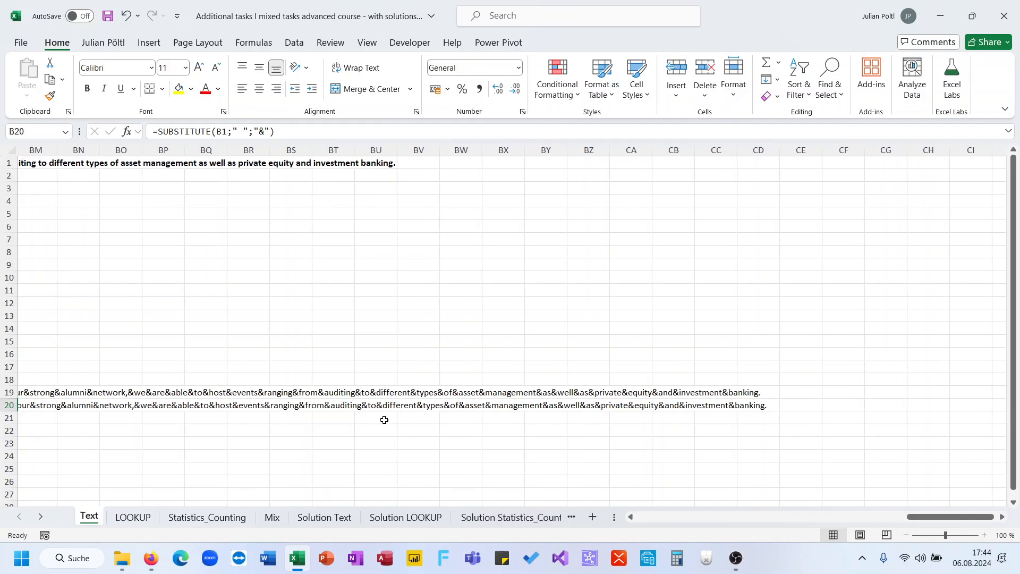
{"action": "scroll", "coordinate": [384, 420], "scroll_direction": "left", "scroll_amount": 15}
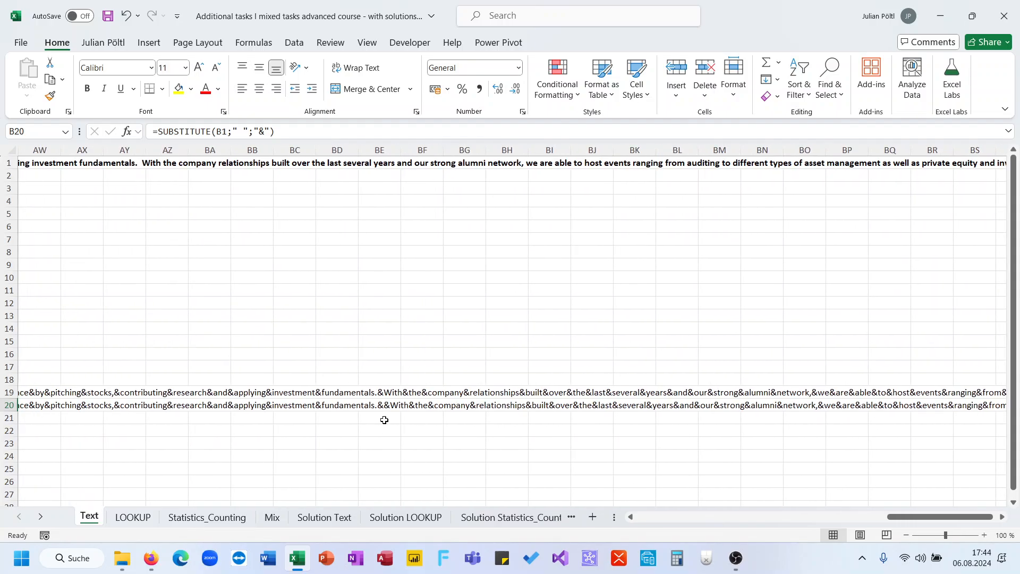
{"action": "left_click", "coordinate": [385, 407]}
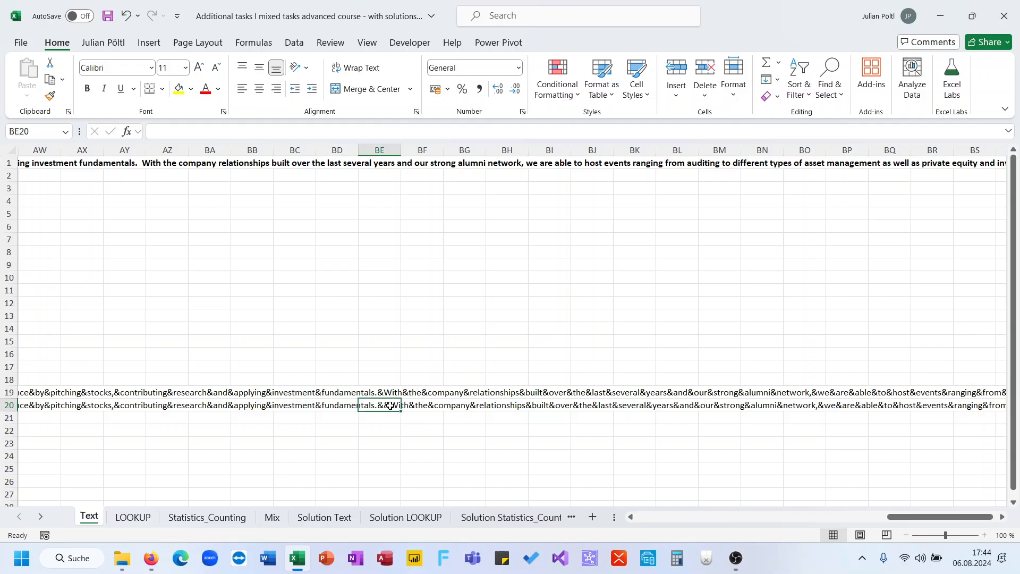
- Clear the SUBSTITUTE formula from B20 and the pasted TEXTJOIN result from B19
{"action": "key", "text": "ctrl+Left"}
{"action": "key", "text": "Delete"}
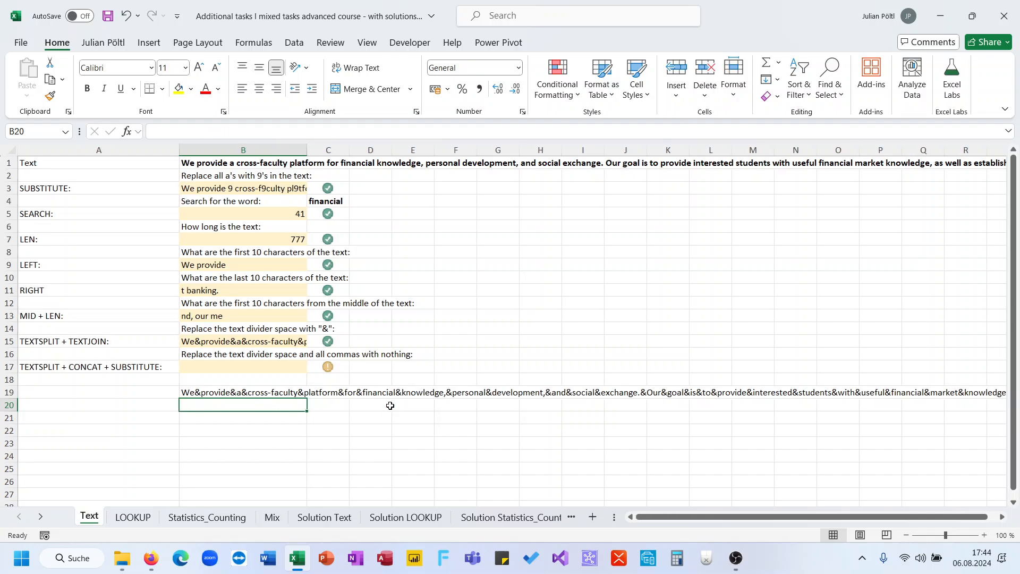
{"action": "key", "text": "Up"}
{"action": "key", "text": "Up"}
{"action": "key", "text": "Up"}
{"action": "key", "text": "Up"}
{"action": "key", "text": "Up"}
{"action": "key", "text": "Up"}
{"action": "key", "text": "Up"}
{"action": "key", "text": "Up"}
{"action": "key", "text": "Up"}
{"action": "key", "text": "Up"}
{"action": "key", "text": "Up"}
{"action": "key", "text": "Up"}
{"action": "key", "text": "Up"}
{"action": "key", "text": "Up"}
{"action": "key", "text": "Up"}
{"action": "key", "text": "Up"}
{"action": "key", "text": "Up"}
{"action": "key", "text": "Up"}
{"action": "key", "text": "Up"}
{"action": "scroll", "coordinate": [390, 406], "scroll_direction": "right", "scroll_amount": 5}
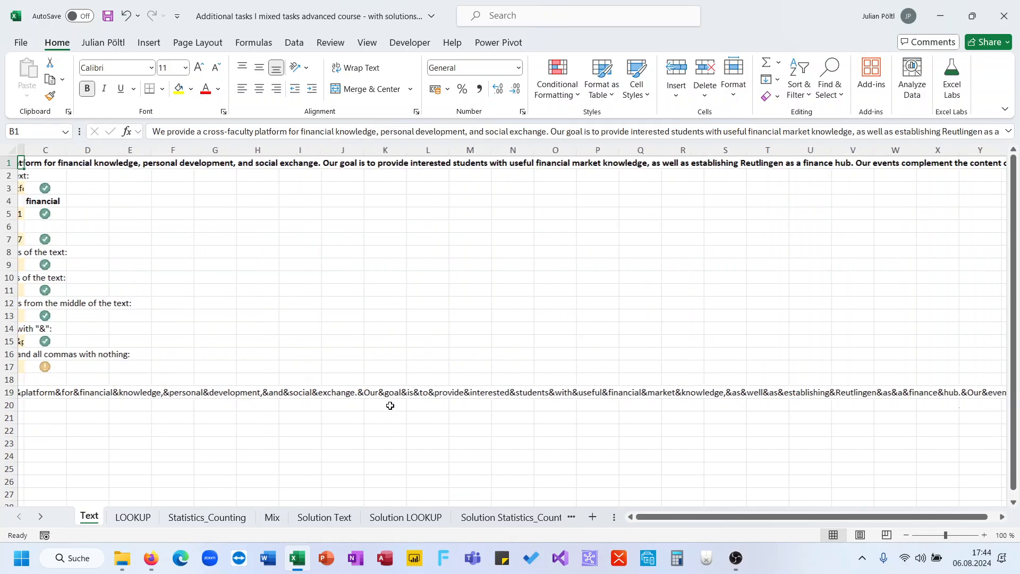
{"action": "scroll", "coordinate": [390, 406], "scroll_direction": "right", "scroll_amount": 5}
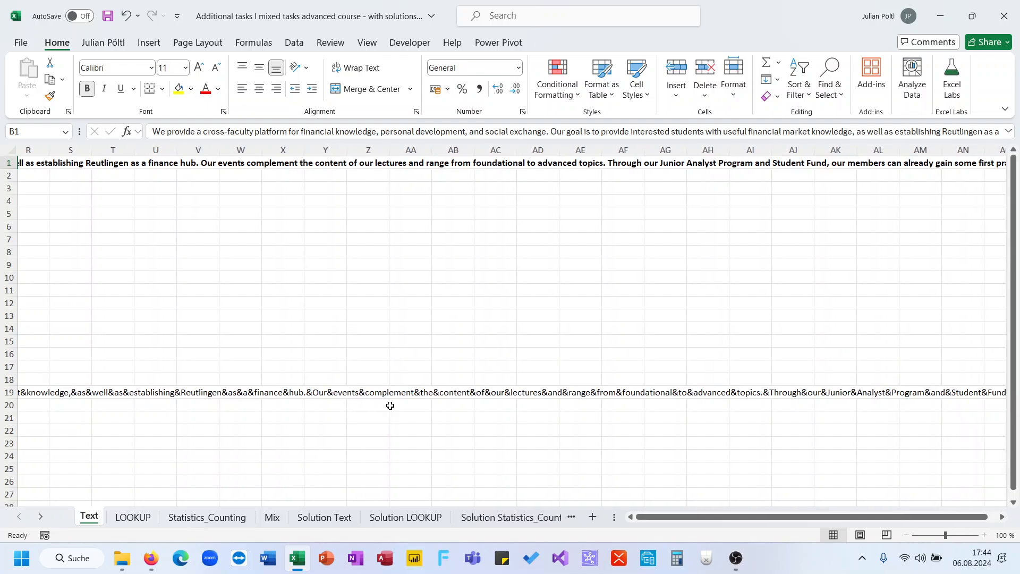
{"action": "scroll", "coordinate": [390, 406], "scroll_direction": "left", "scroll_amount": 15}
{"action": "scroll", "coordinate": [390, 405], "scroll_direction": "left", "scroll_amount": 2}
{"action": "left_click", "coordinate": [292, 396]}
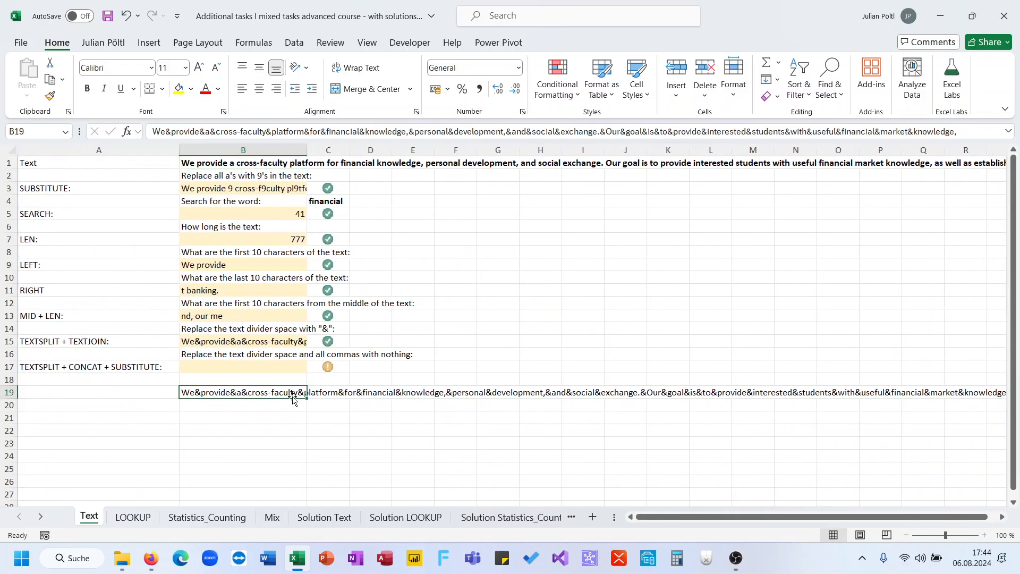
{"action": "key", "text": "Delete"}
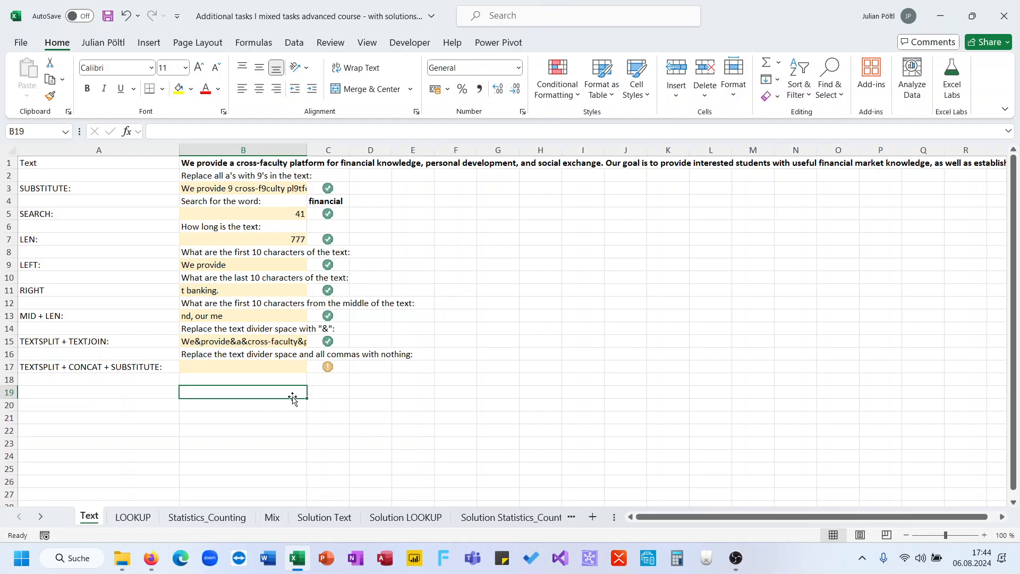
- Try =TEXTSPLIT(SUBSTITUTE(B1;",";"")) in B17 to strip the commas from the text before splitting it
{"action": "left_click", "coordinate": [276, 343]}
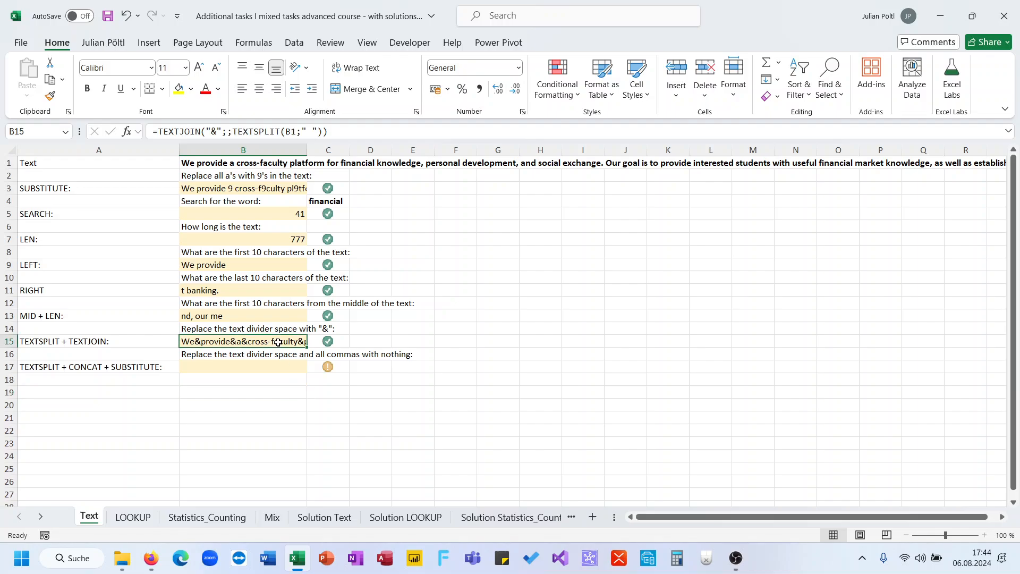
{"action": "left_click", "coordinate": [264, 369]}
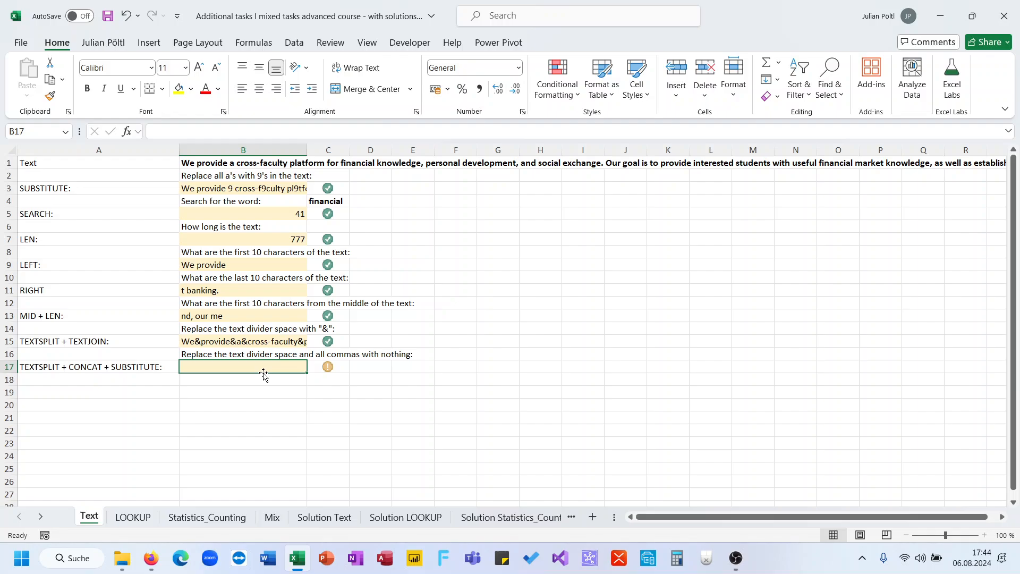
{"action": "type", "text": "=TEXTSPLIT("}
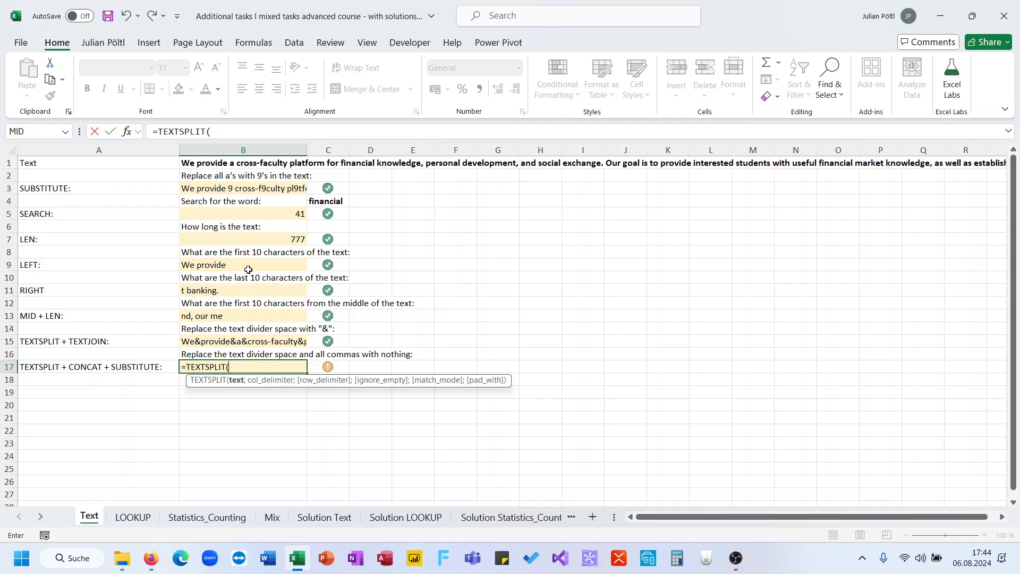
{"action": "left_click", "coordinate": [241, 164]}
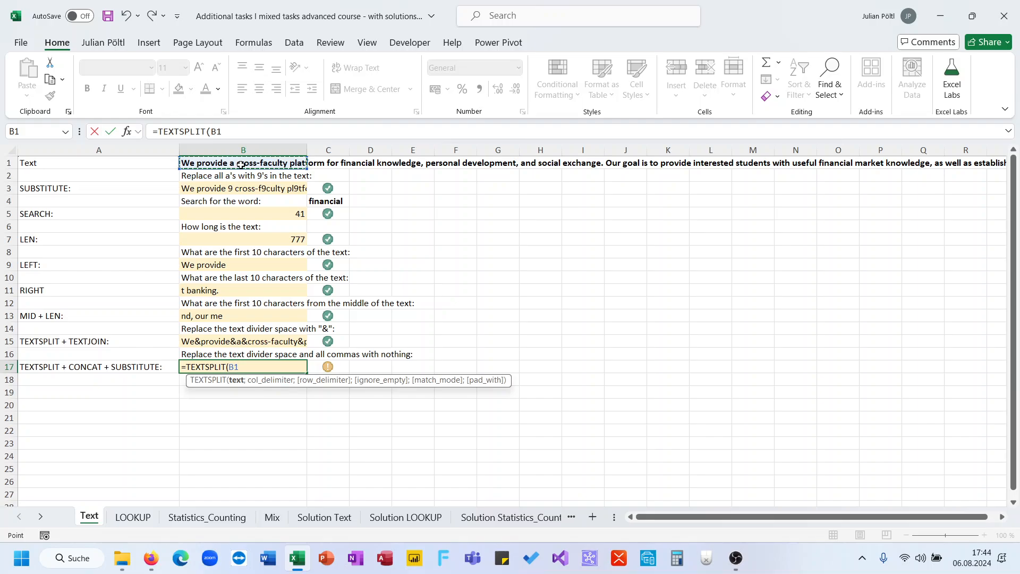
{"action": "key", "text": "BackSpace"}
{"action": "key", "text": "BackSpace"}
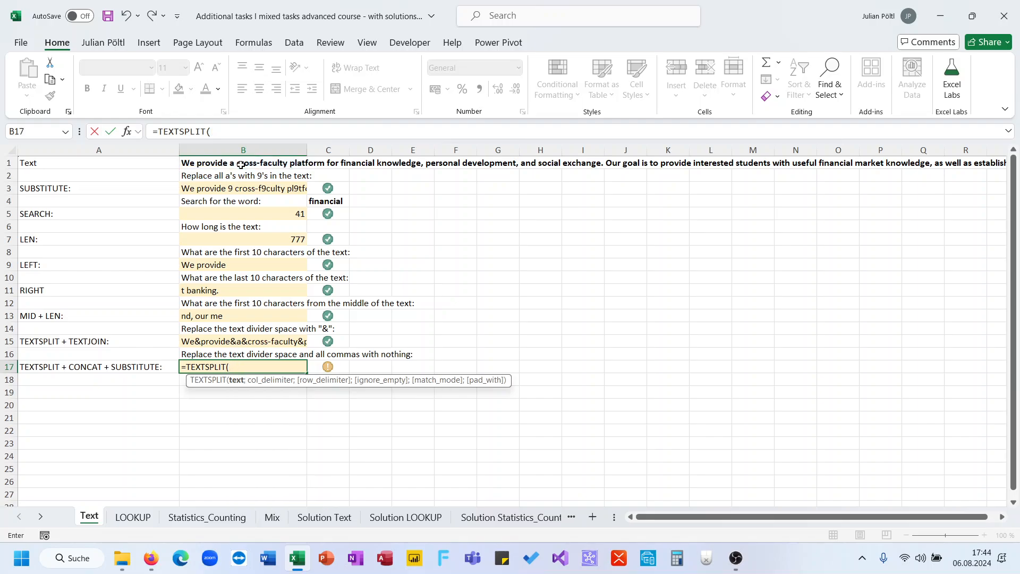
{"action": "type", "text": "sib"}
{"action": "key", "text": "BackSpace"}
{"action": "key", "text": "BackSpace"}
{"action": "type", "text": "ub"}
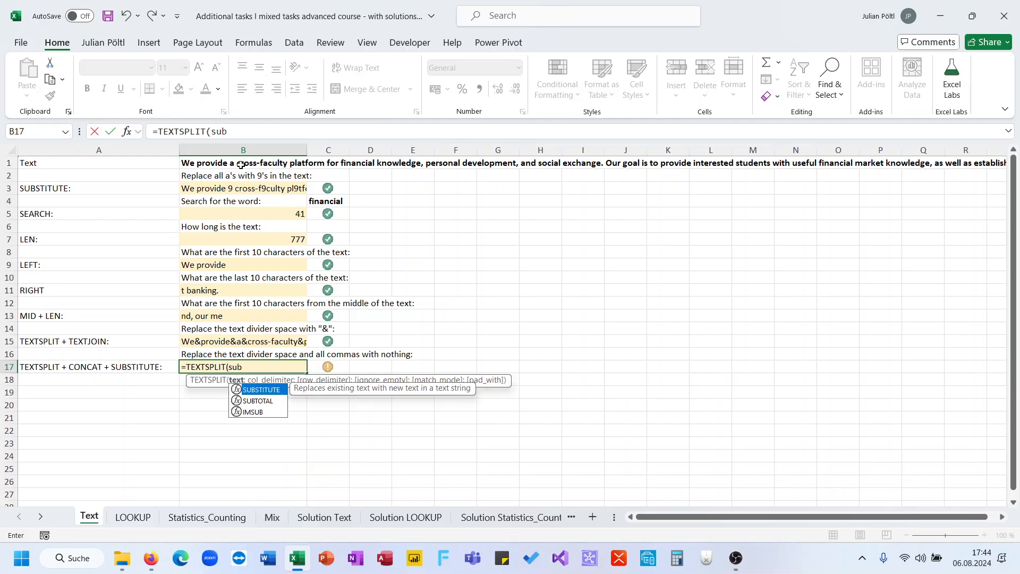
{"action": "key", "text": "Tab"}
{"action": "left_click", "coordinate": [240, 165]}
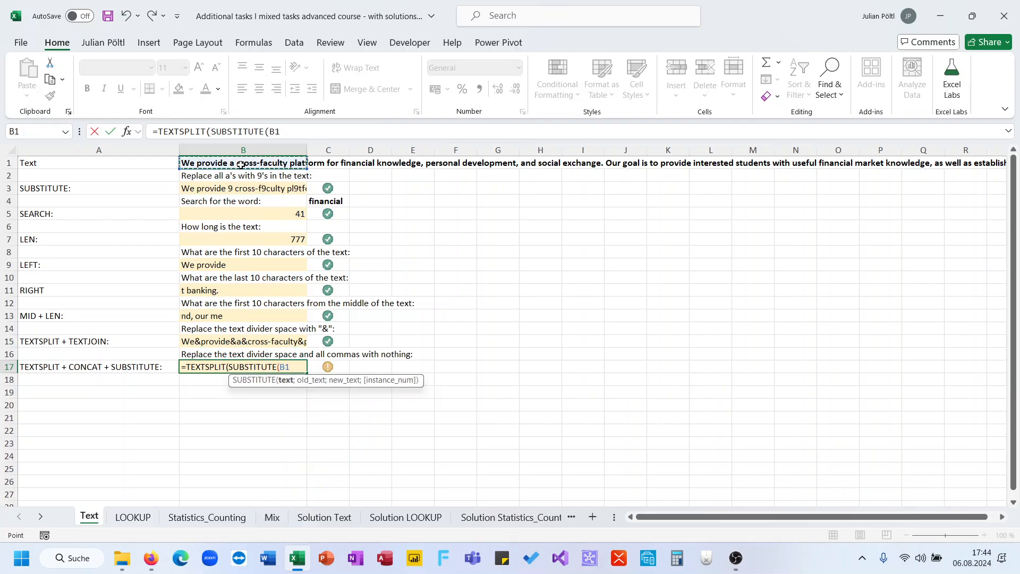
{"action": "type", "text": ";"}
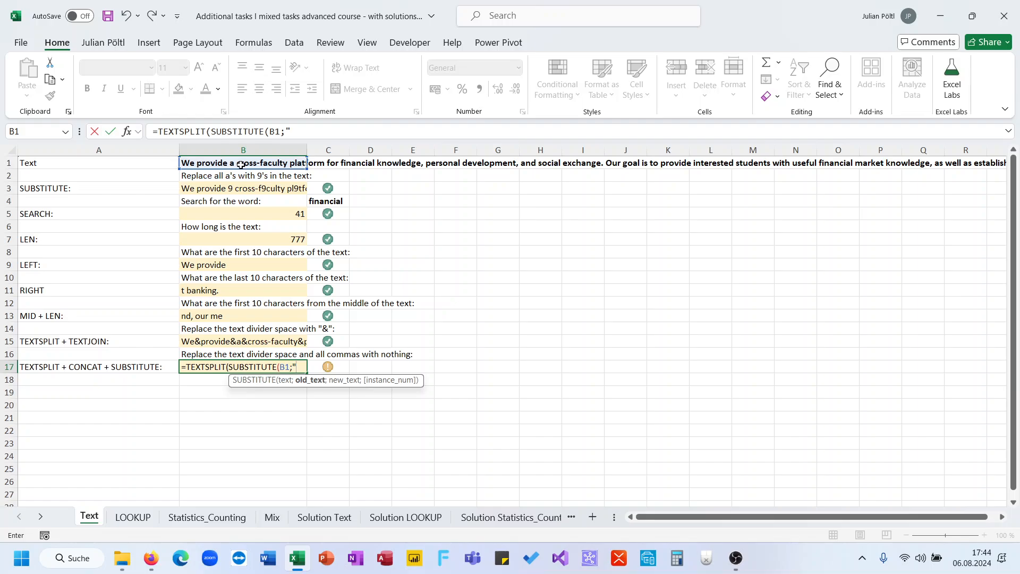
{"action": "type", "text": "\";\""}
{"action": "type", "text": ";\"\")"}
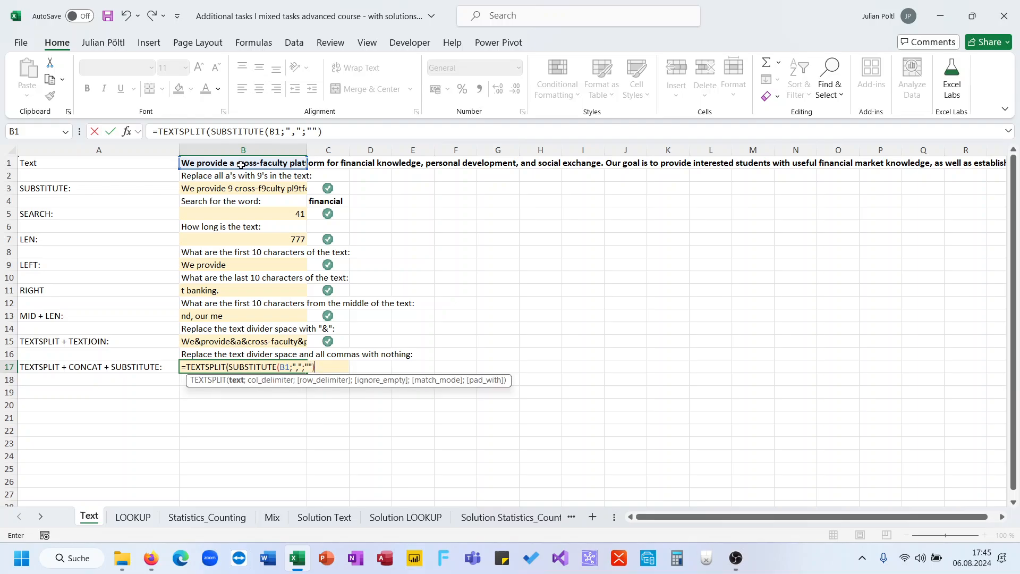
{"action": "key", "text": "Return"}
{"action": "key", "text": "Return"}
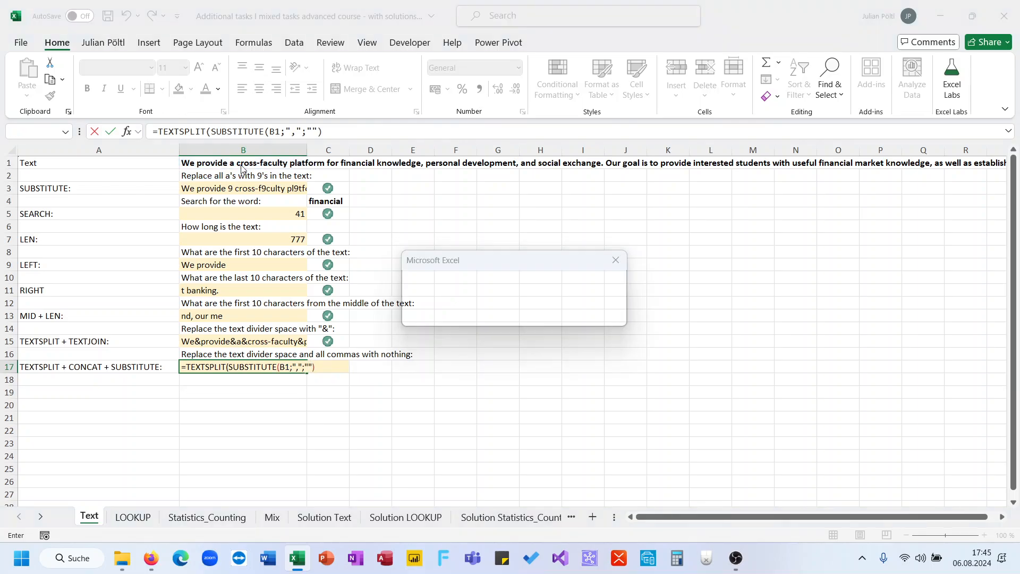
{"action": "key", "text": "Right"}
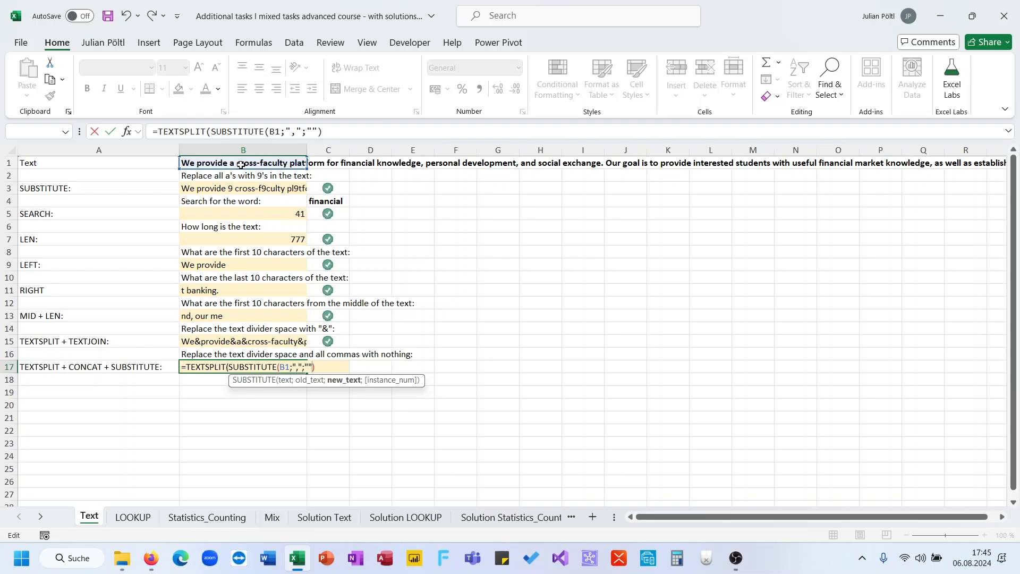
{"action": "type", "text": ")"}
{"action": "key", "text": "Return"}
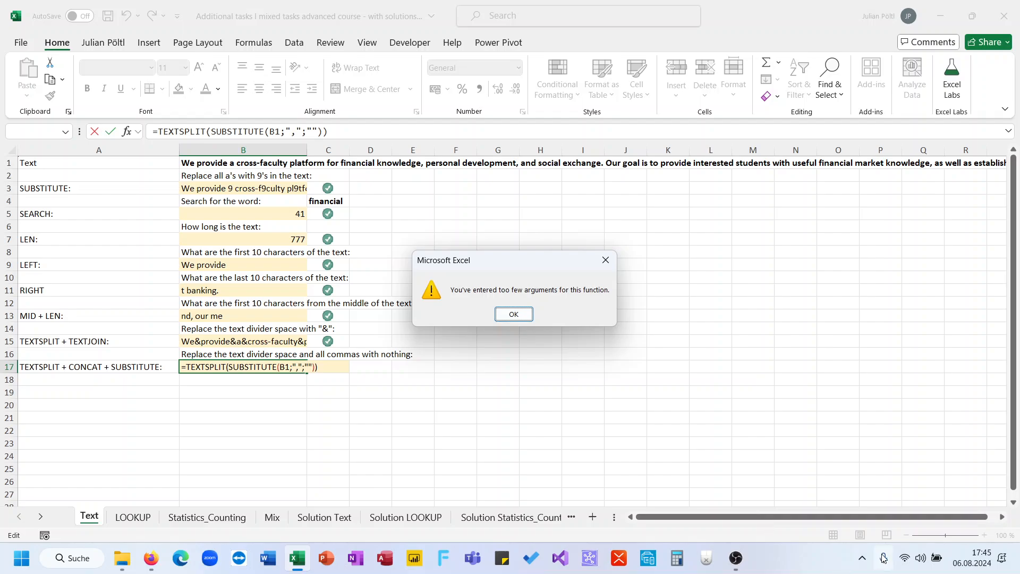
{"action": "left_click", "coordinate": [915, 559]}
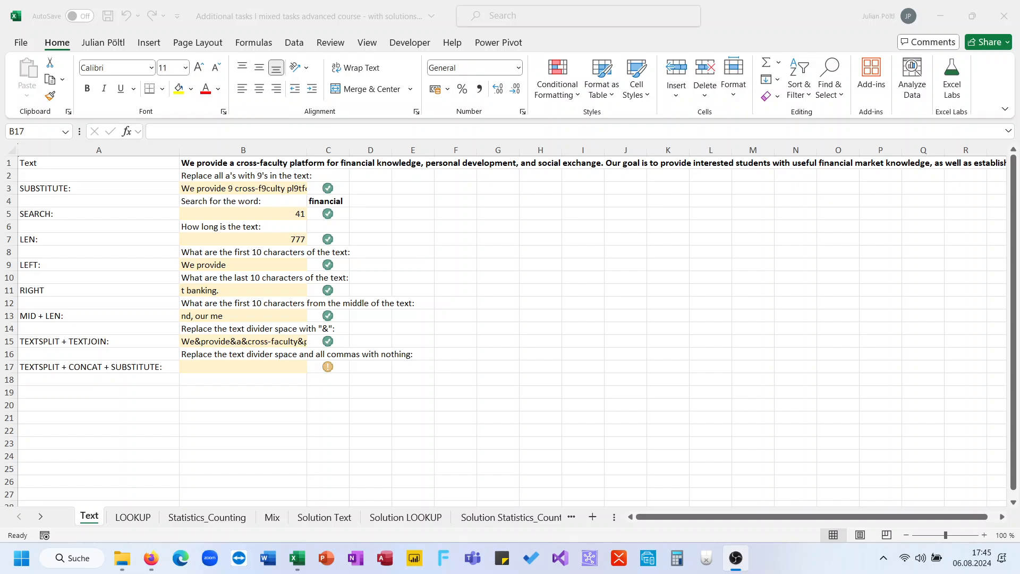
- Enter =SUBSTITUTE(B1;" ";"") in B19 as a helper formula to strip all spaces from the text
{"action": "left_click", "coordinate": [402, 418]}
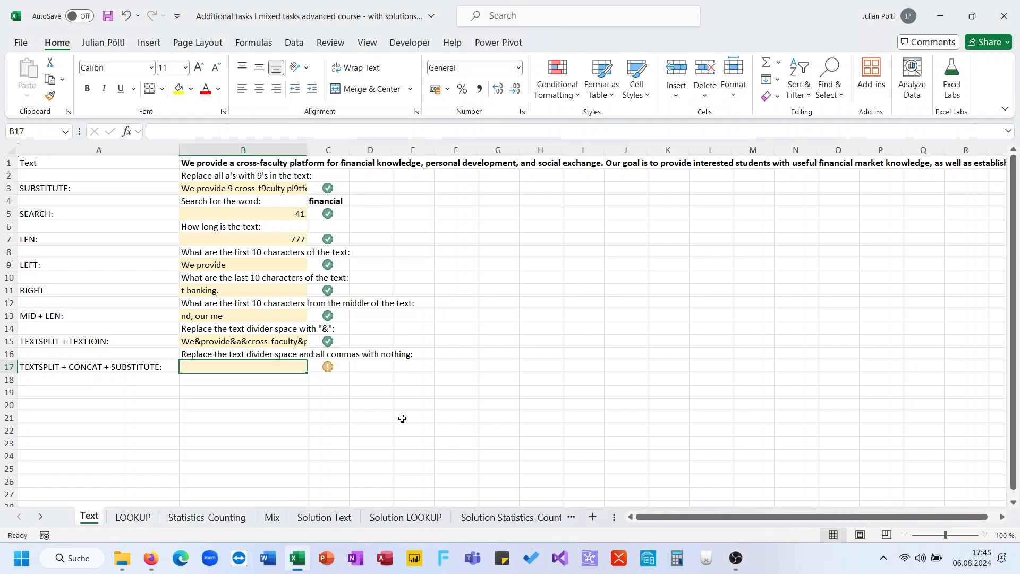
{"action": "key", "text": "Down"}
{"action": "key", "text": "Down"}
{"action": "type", "text": "=SUBSTITUTE("}
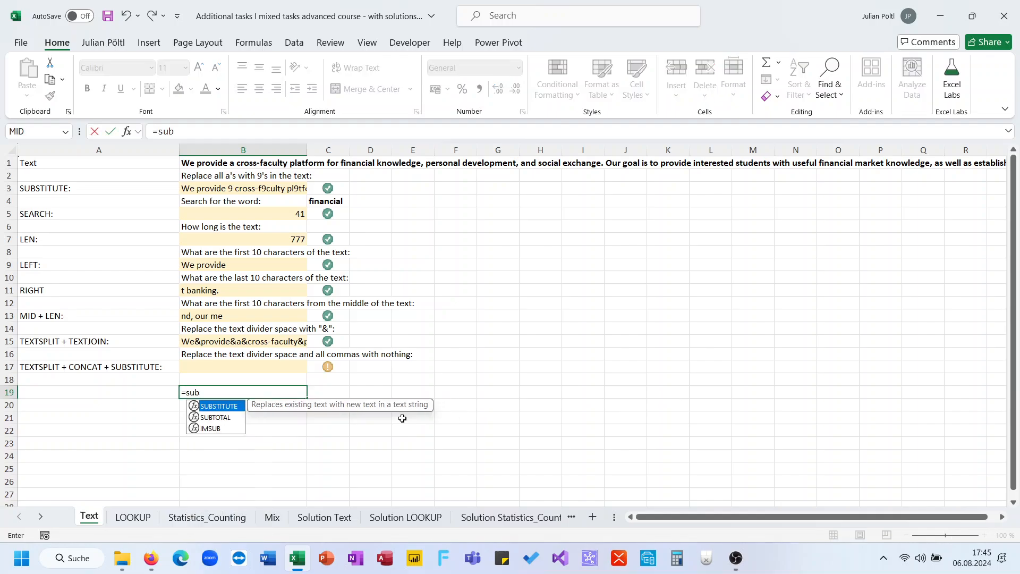
{"action": "key", "text": "Up"}
{"action": "key", "text": "Up"}
{"action": "key", "text": "Up"}
{"action": "key", "text": "Up"}
{"action": "key", "text": "Up"}
{"action": "key", "text": "Up"}
{"action": "key", "text": "Up"}
{"action": "key", "text": "Up"}
{"action": "key", "text": "Up"}
{"action": "key", "text": "Up"}
{"action": "key", "text": "Up"}
{"action": "key", "text": "Up"}
{"action": "key", "text": "Up"}
{"action": "key", "text": "Up"}
{"action": "key", "text": "Up"}
{"action": "key", "text": "Up"}
{"action": "key", "text": "Up"}
{"action": "key", "text": "Up"}
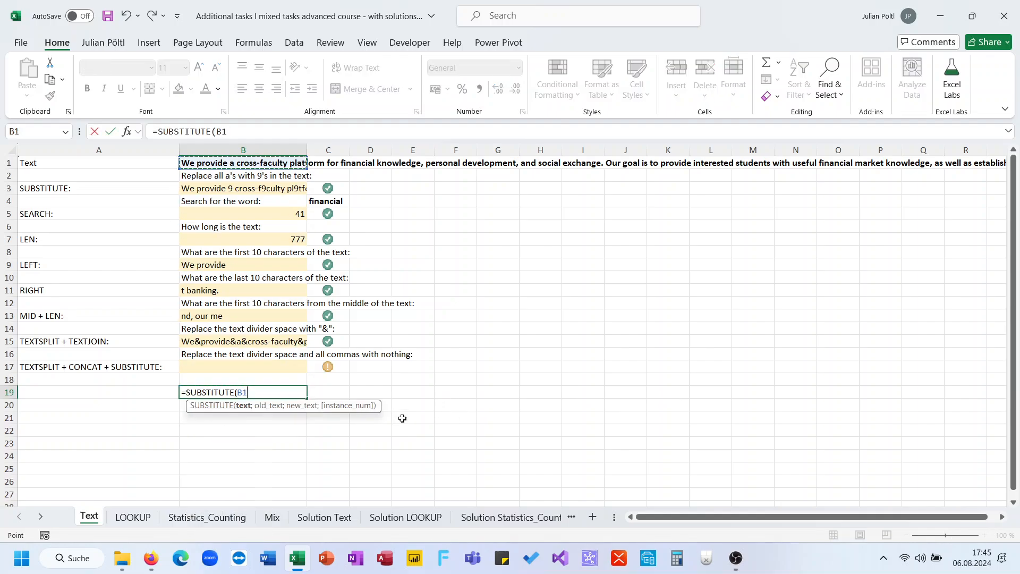
{"action": "type", "text": ";\""}
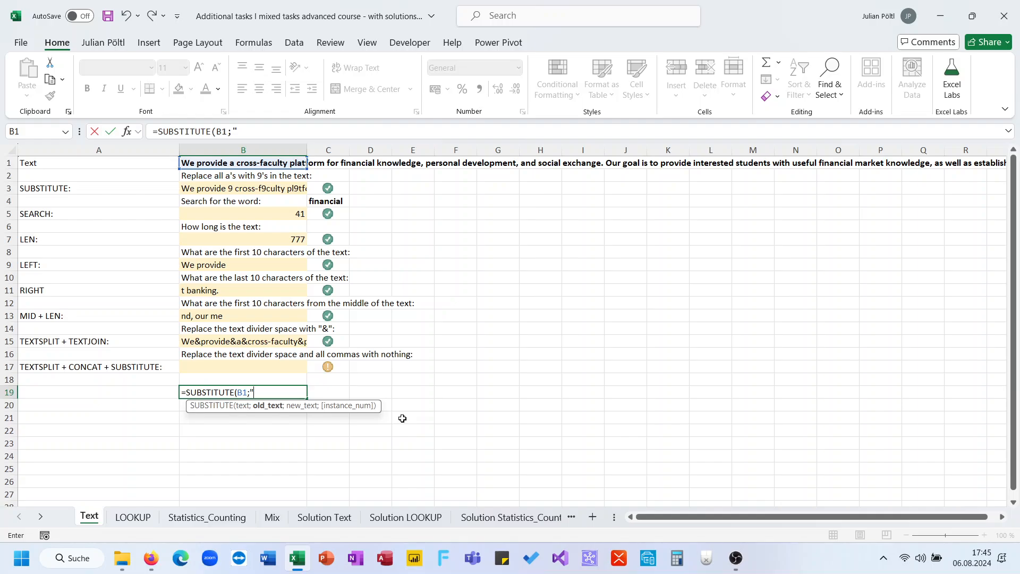
{"action": "type", "text": " \";;"}
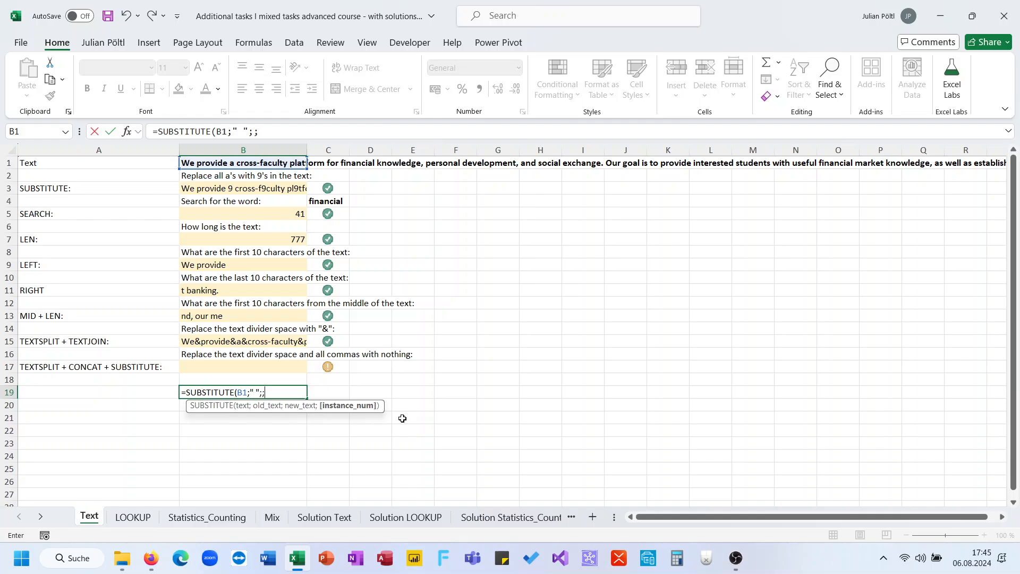
{"action": "key", "text": "BackSpace"}
{"action": "type", "text": "\"\")"}
{"action": "key", "text": "Return"}
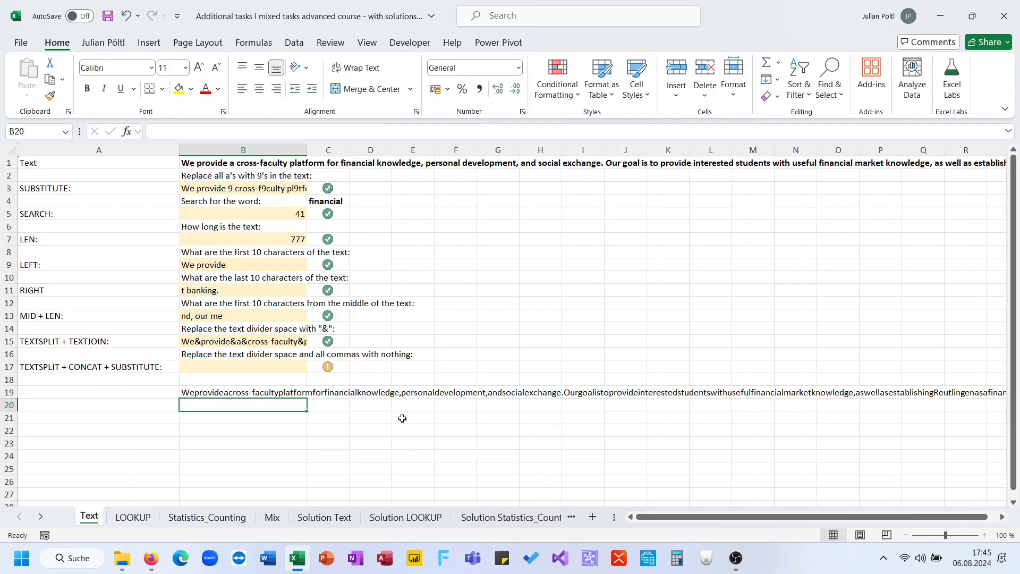
- Enter =SUBSTITUTE(B19;",";"") in B20 to strip the commas from the space-free text in B19
{"action": "type", "text": "=su"}
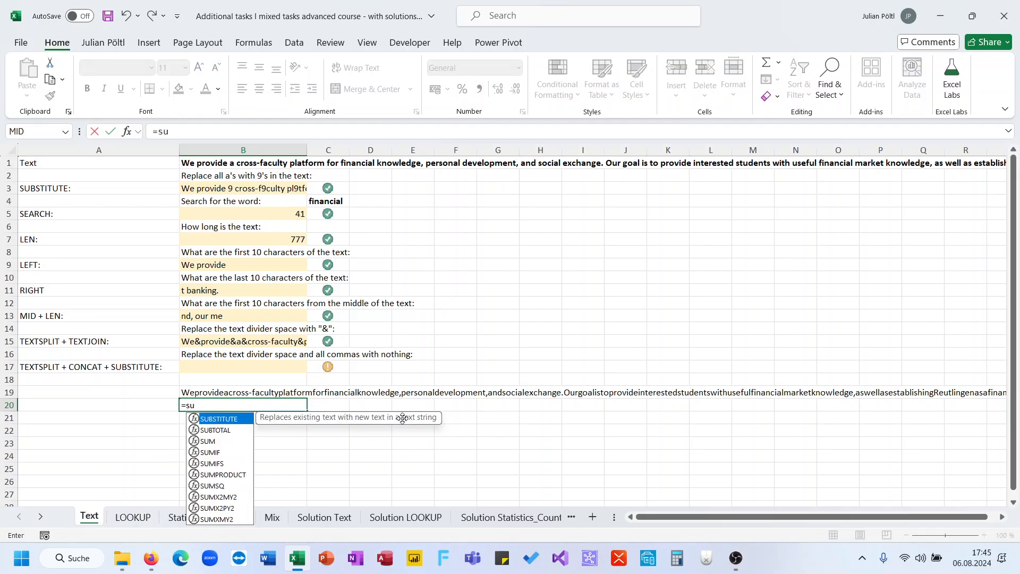
{"action": "key", "text": "Tab"}
{"action": "key", "text": "Up"}
{"action": "type", "text": "\""}
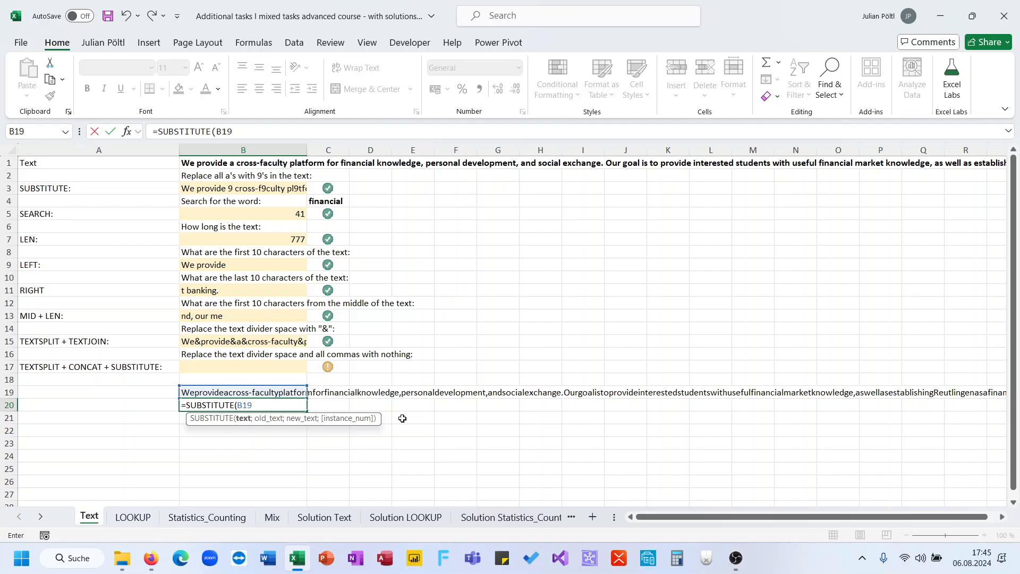
{"action": "type", "text": ";\",\";;"}
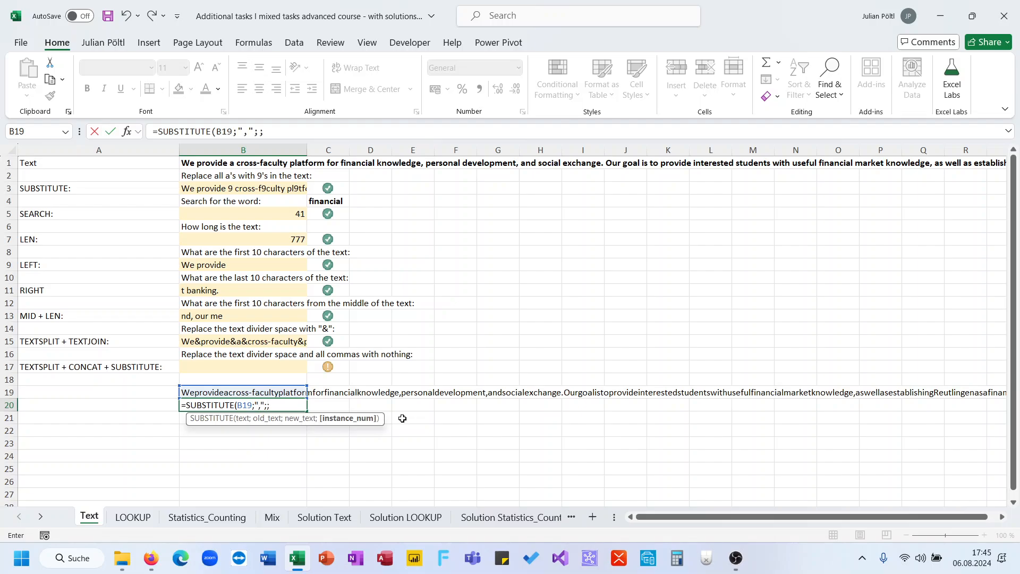
{"action": "type", "text": "\""}
{"action": "key", "text": "BackSpace"}
{"action": "key", "text": "BackSpace"}
{"action": "type", "text": "\"\""}
{"action": "key", "text": "Return"}
- Reference the comma-free helper result in answer cell B17 with =B20
{"action": "key", "text": "Up"}
{"action": "key", "text": "ctrl+c"}
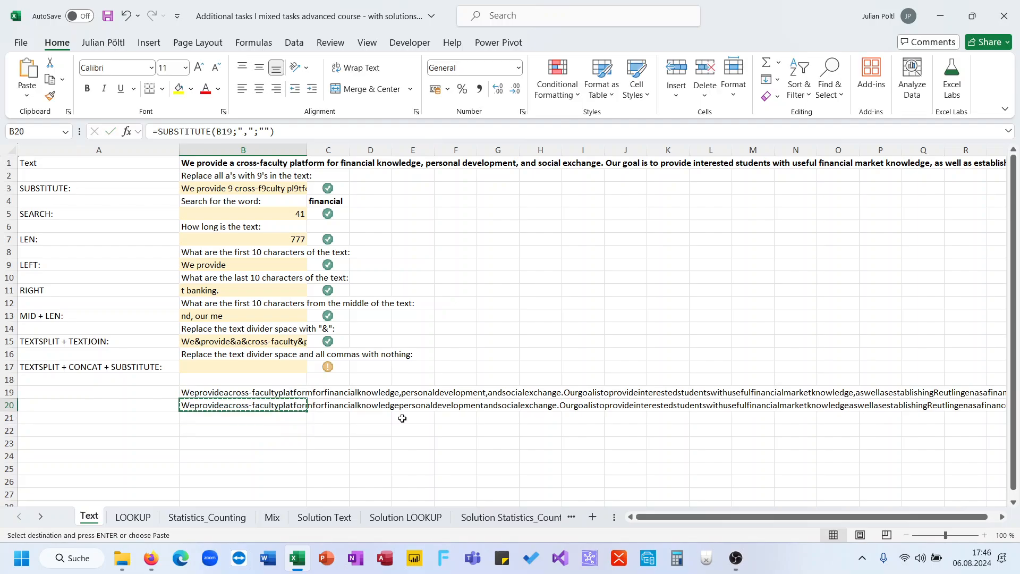
{"action": "key", "text": "Up"}
{"action": "key", "text": "Up"}
{"action": "key", "text": "Up"}
{"action": "key", "text": "Escape"}
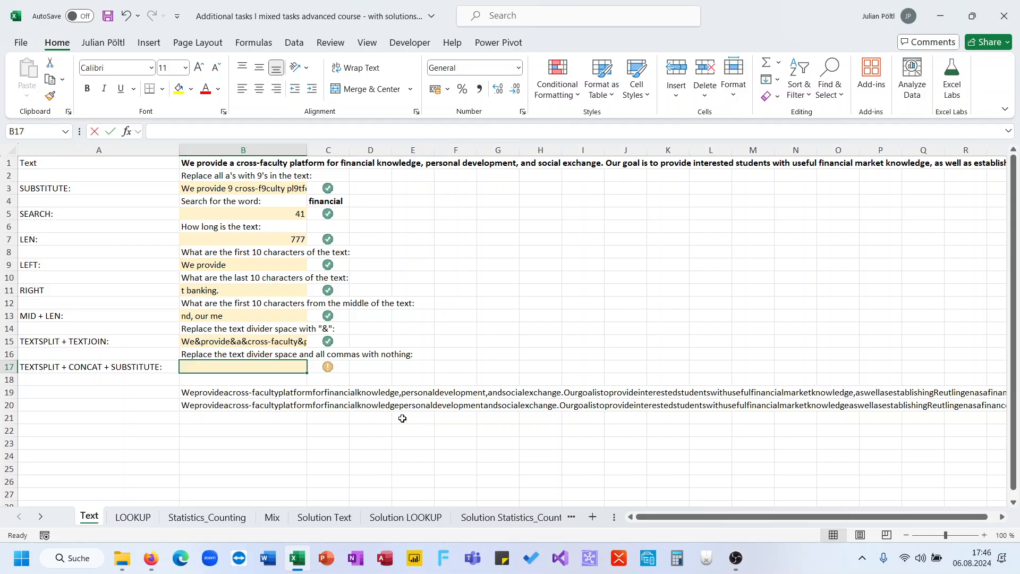
{"action": "type", "text": "="}
{"action": "key", "text": "Down"}
{"action": "key", "text": "Down"}
{"action": "key", "text": "Down"}
{"action": "key", "text": "Return"}
{"action": "key", "text": "Up"}
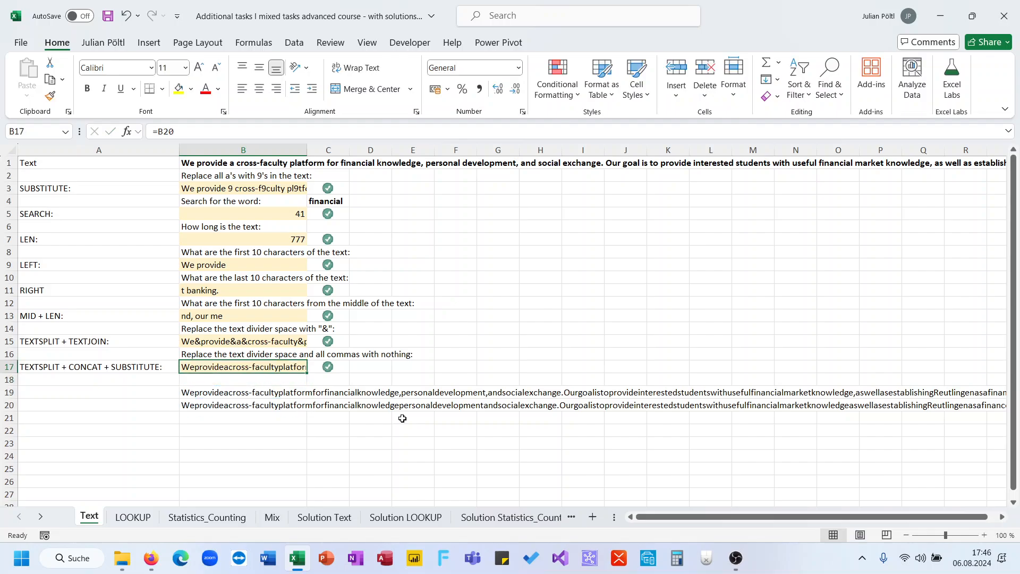
- Clear the helper formulas from B19:B20 and the =B20 reference from B17
{"action": "key", "text": "Down"}
{"action": "key", "text": "Down"}
{"action": "key", "text": "shift+Down"}
{"action": "key", "text": "Delete"}
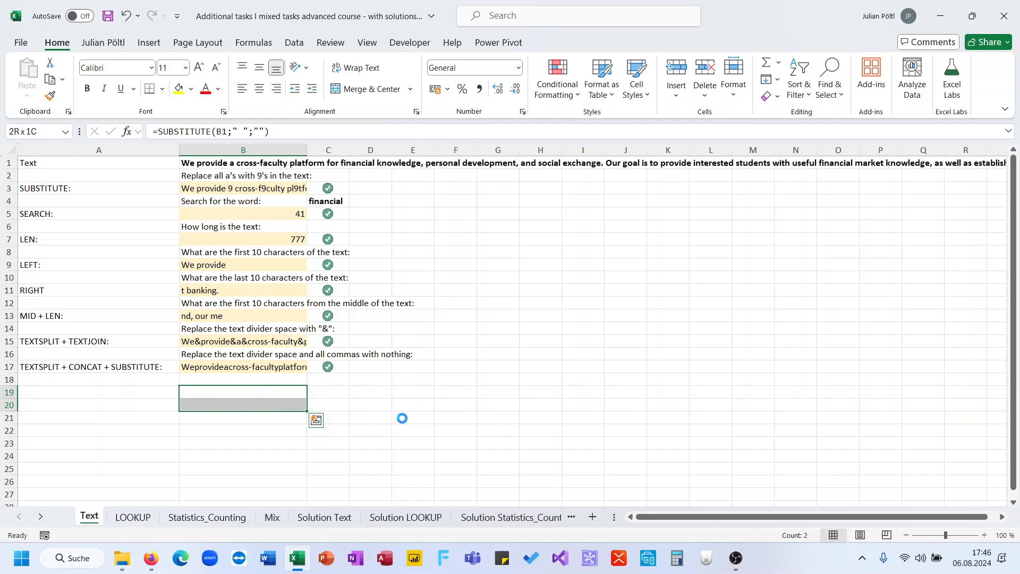
{"action": "key", "text": "Up"}
{"action": "key", "text": "Up"}
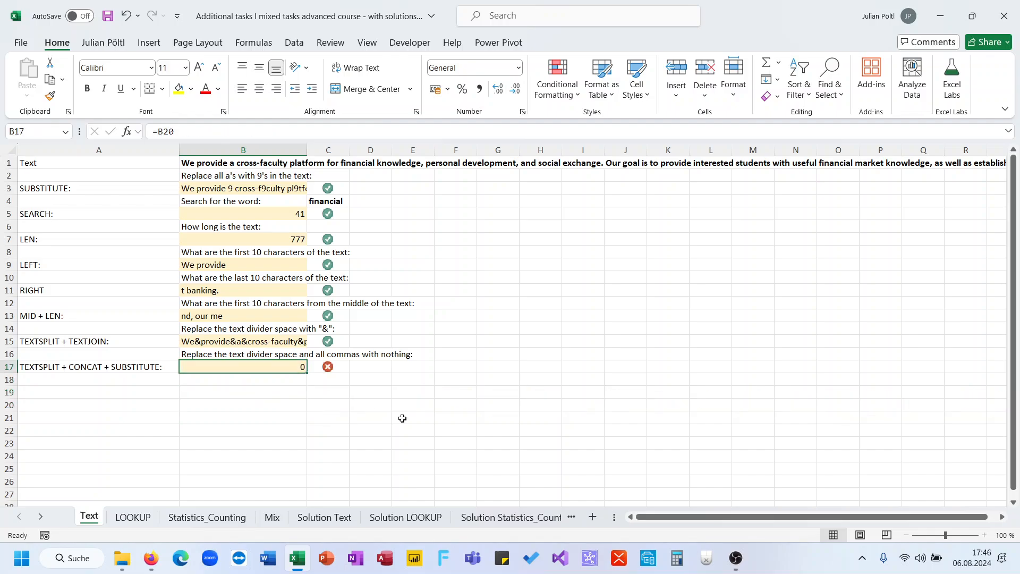
{"action": "key", "text": "Delete"}
{"action": "type", "text": "=Texts"}
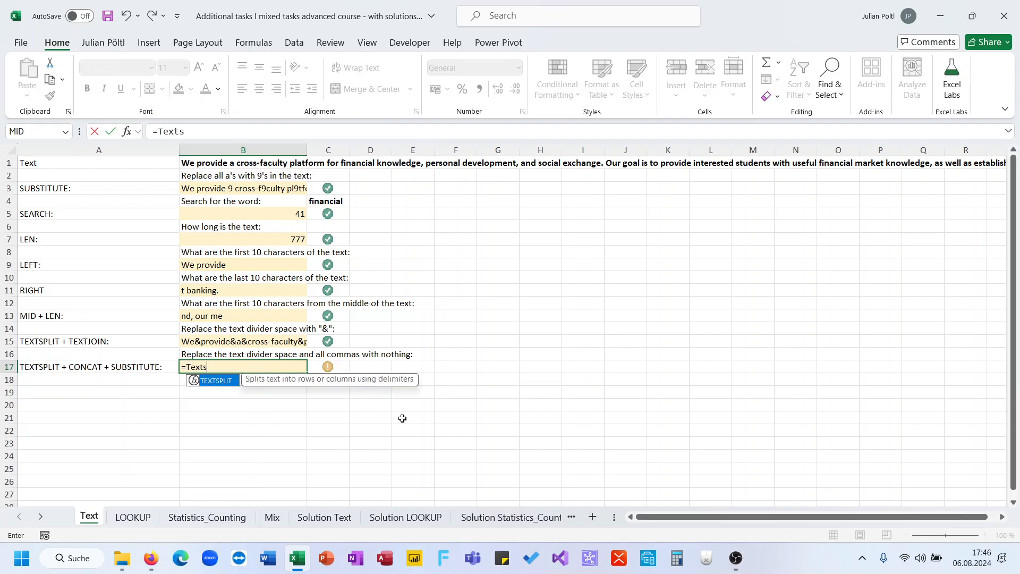
{"action": "key", "text": "Tab"}
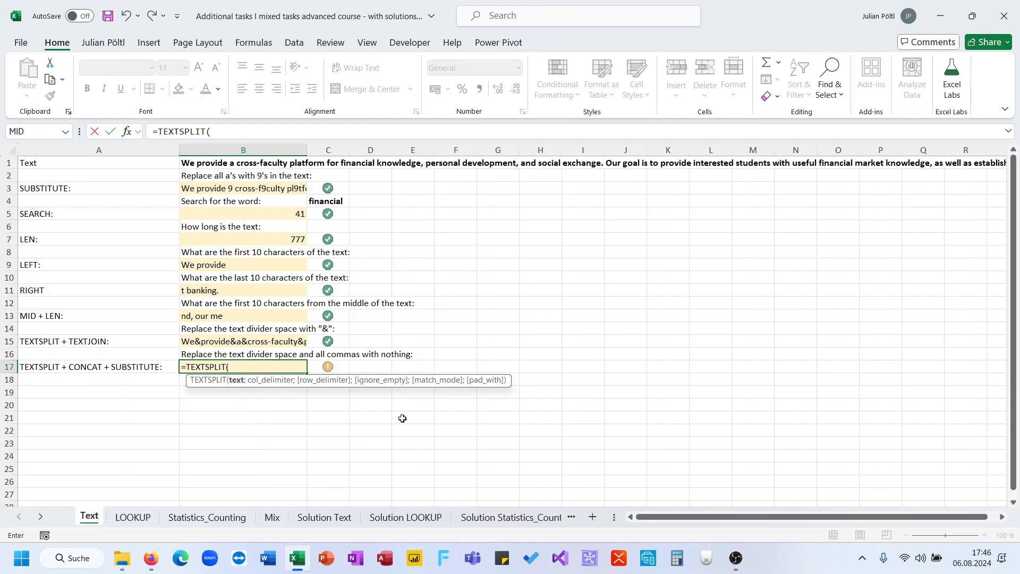
{"action": "key", "text": "Escape"}
- Enter =SUBSTITUTE(B1;",";"") in B17 to remove all commas from the text
{"action": "type", "text": "=sub"}
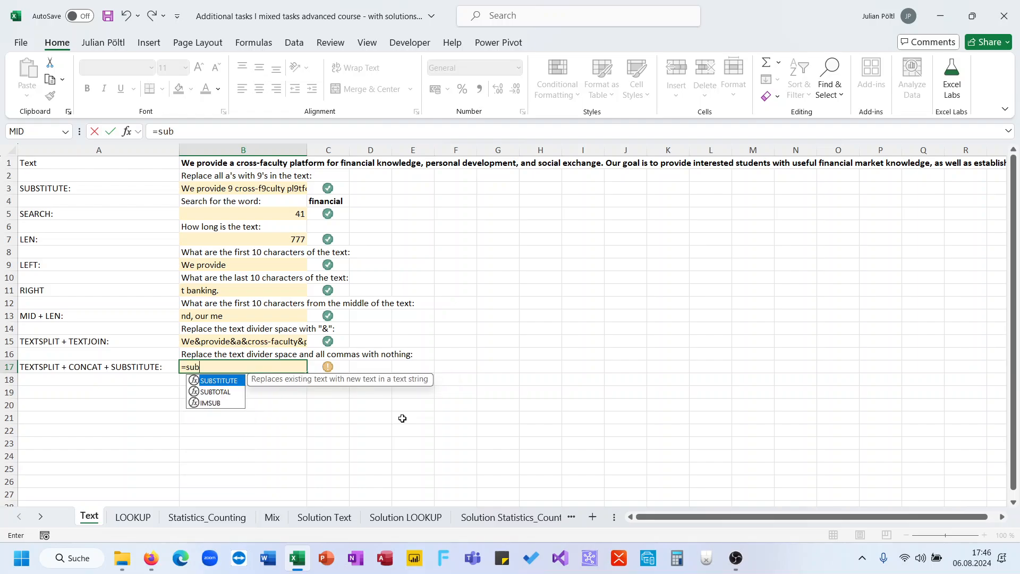
{"action": "key", "text": "Tab"}
{"action": "key", "text": "Up"}
{"action": "key", "text": "Up"}
{"action": "key", "text": "Up"}
{"action": "key", "text": "Up"}
{"action": "key", "text": "Up"}
{"action": "key", "text": "Up"}
{"action": "key", "text": "Up"}
{"action": "key", "text": "Up"}
{"action": "key", "text": "Up"}
{"action": "key", "text": "Up"}
{"action": "key", "text": "Up"}
{"action": "key", "text": "Up"}
{"action": "key", "text": "Up"}
{"action": "key", "text": "Up"}
{"action": "key", "text": "Up"}
{"action": "key", "text": "Up"}
{"action": "type", "text": ";"}
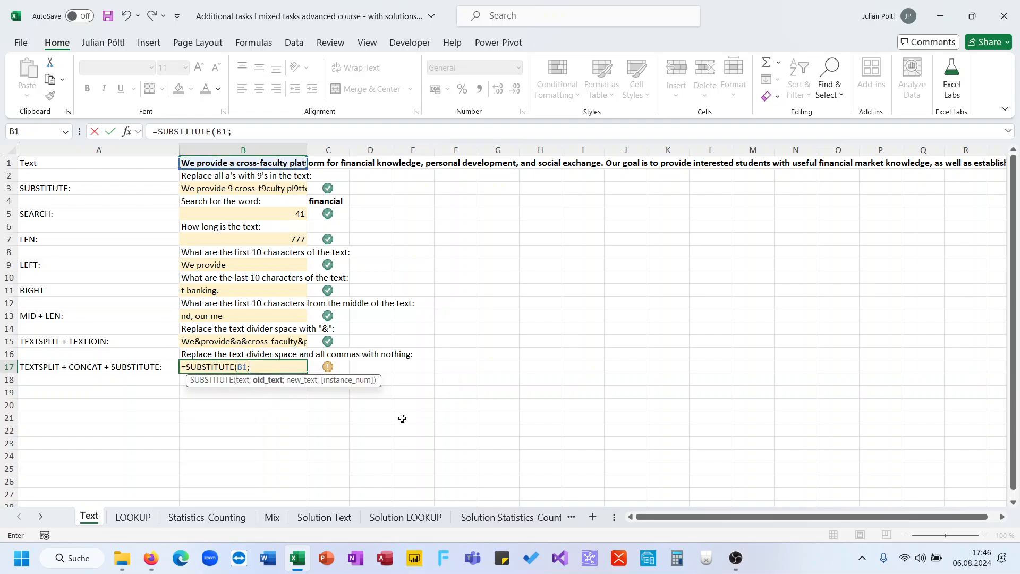
{"action": "type", "text": "\",\";"}
{"action": "key", "text": "Return"}
{"action": "key", "text": "Up"}
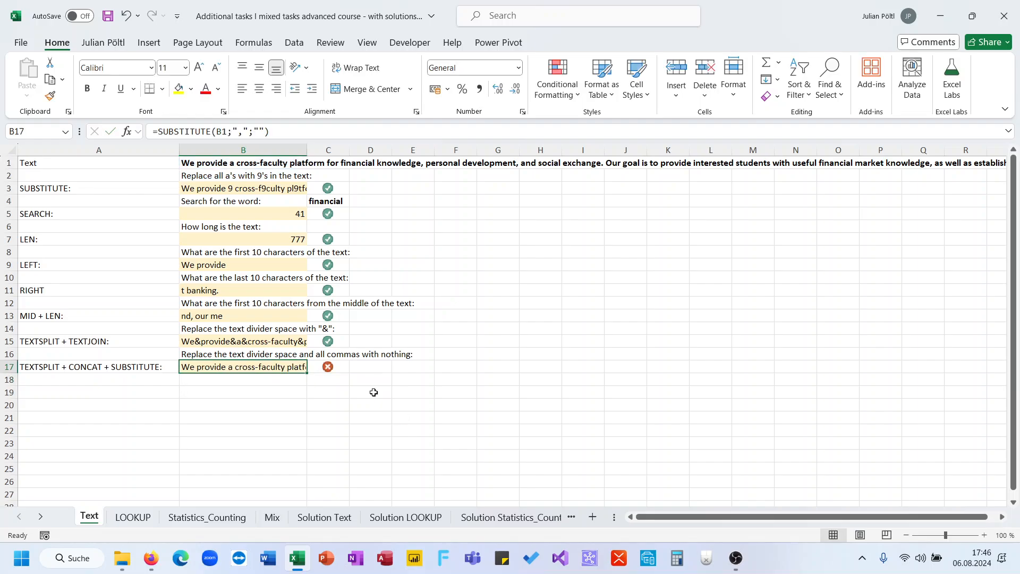
- Wrap the SUBSTITUTE formula in B17 in TEXTSPLIT with a space as the column delimiter
{"action": "left_click", "coordinate": [159, 133]}
{"action": "type", "text": "texts"}
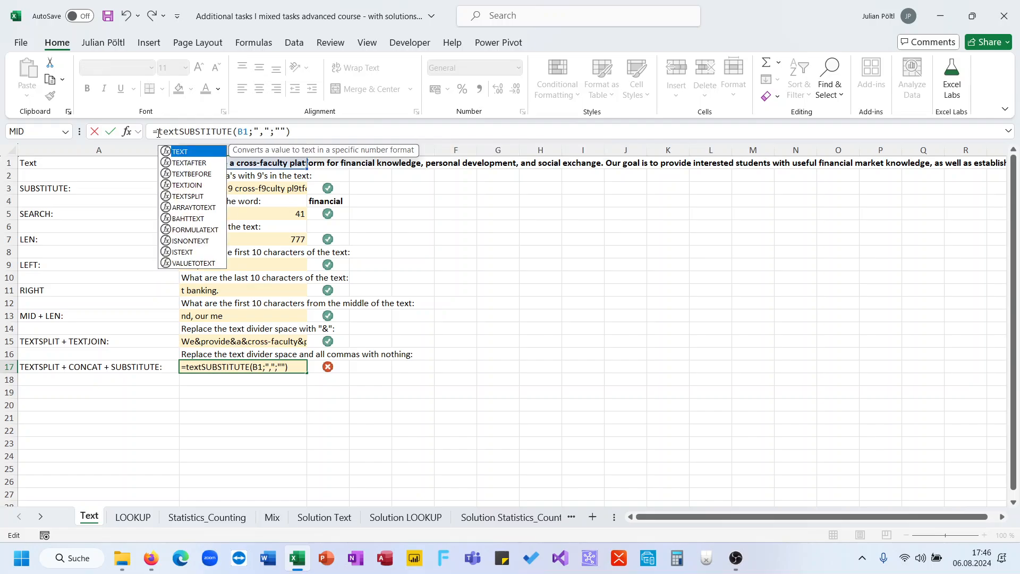
{"action": "key", "text": "Tab"}
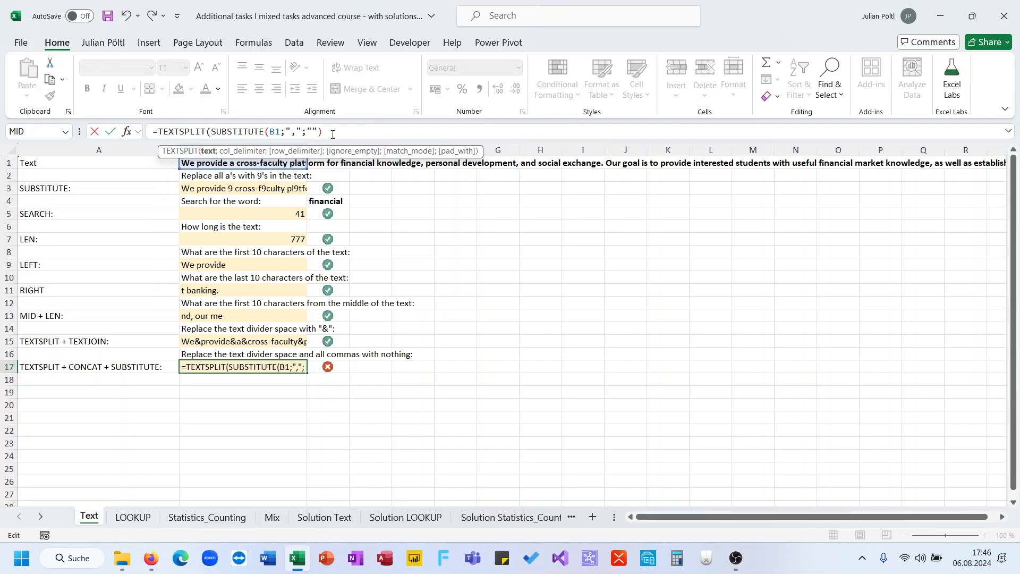
{"action": "left_click", "coordinate": [336, 134]}
{"action": "type", "text": ";\" \")"}
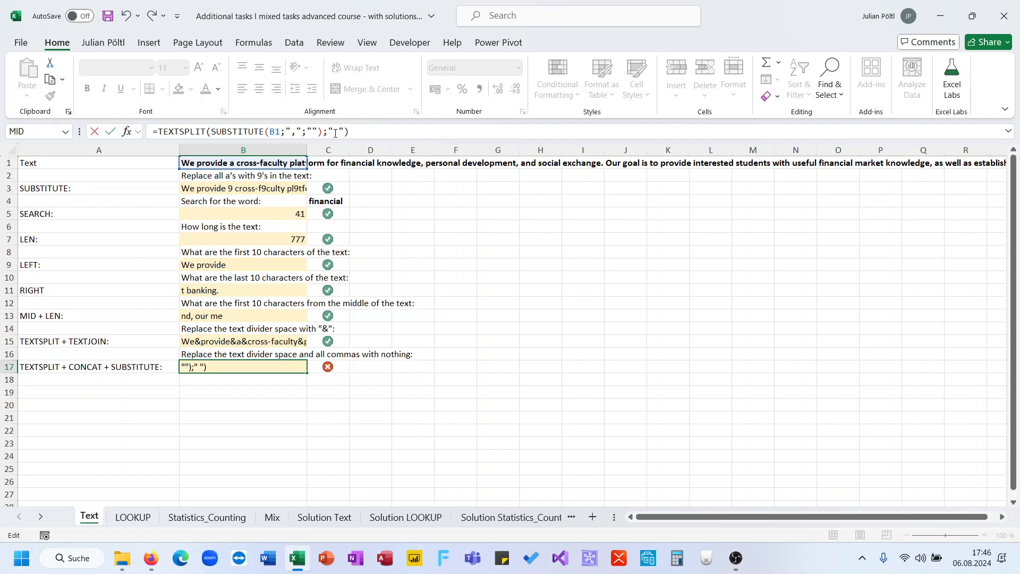
{"action": "key", "text": "ctrl+Return"}
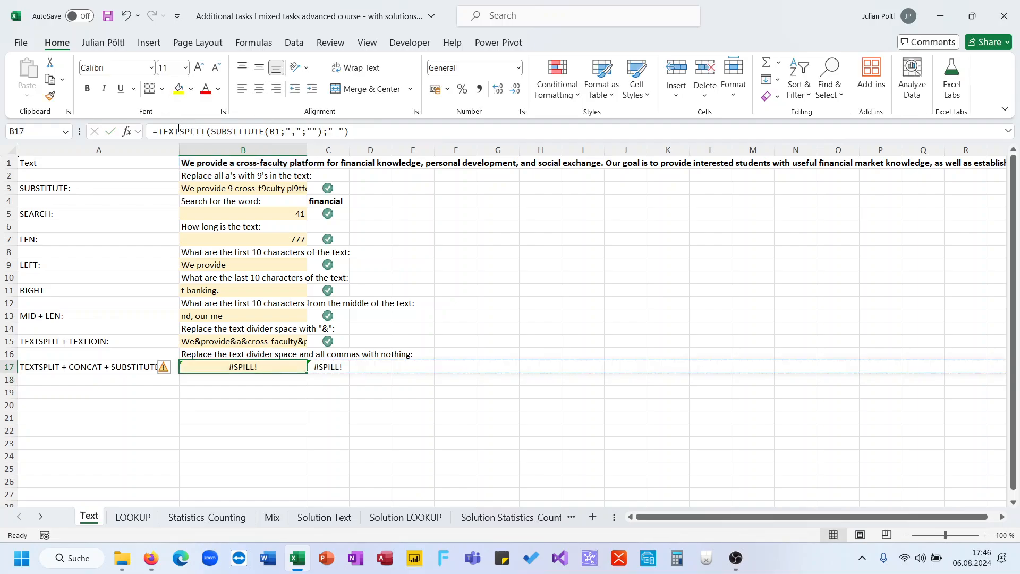
- Wrap the B17 formula in CONCAT, giving =CONCAT(TEXTSPLIT(SUBSTITUTE(B1;",";"");" "))
{"action": "left_click", "coordinate": [160, 131]}
{"action": "type", "text": "conc"}
{"action": "key", "text": "Tab"}
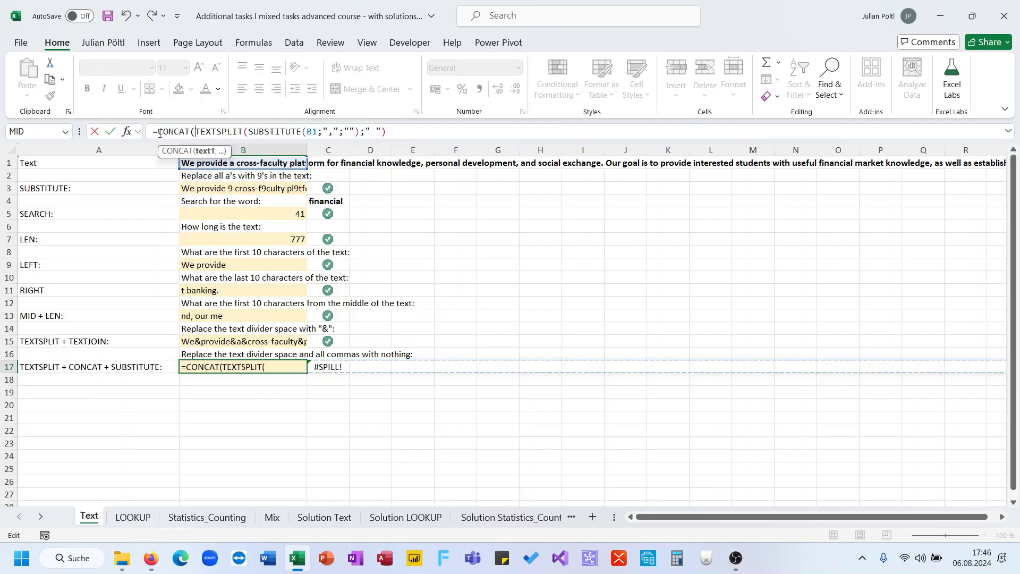
{"action": "left_click", "coordinate": [411, 128]}
{"action": "type", "text": ")"}
{"action": "key", "text": "ctrl+Return"}
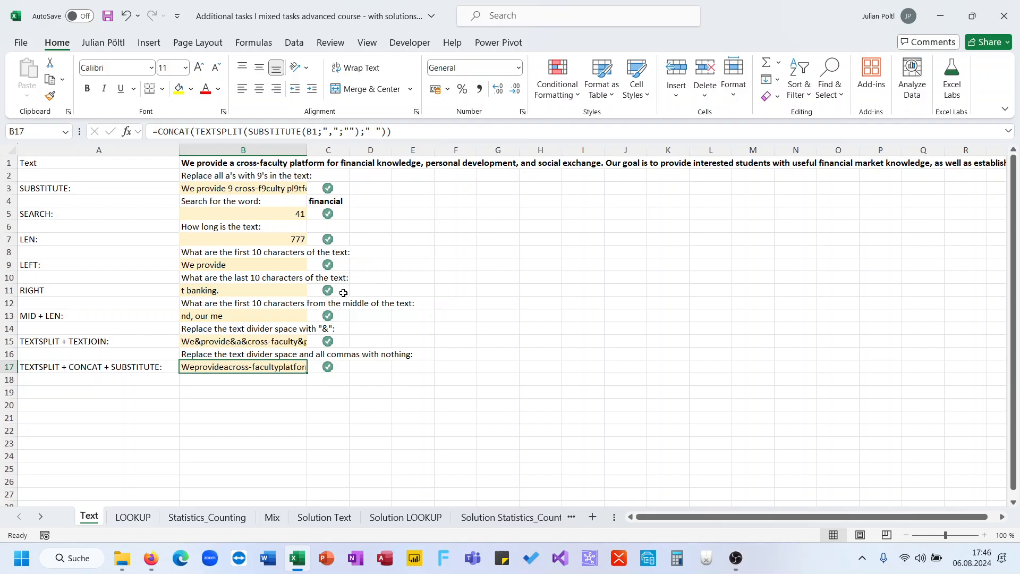
- Open the LOOKUP sheet and review its exercise list in columns AA to AE alongside the computer data table
{"action": "left_click", "coordinate": [147, 517]}
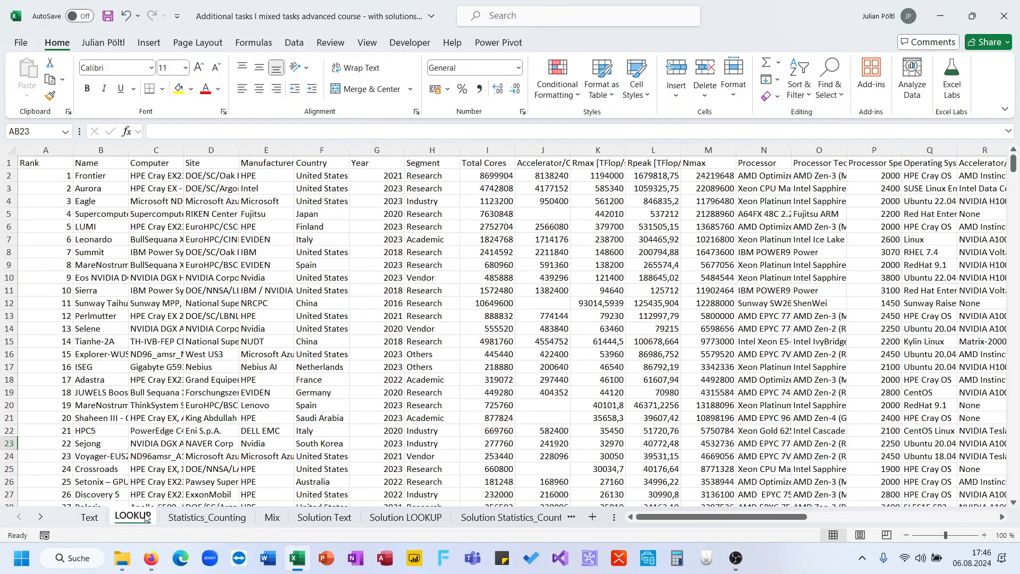
{"action": "scroll", "coordinate": [377, 336], "scroll_direction": "right", "scroll_amount": 10}
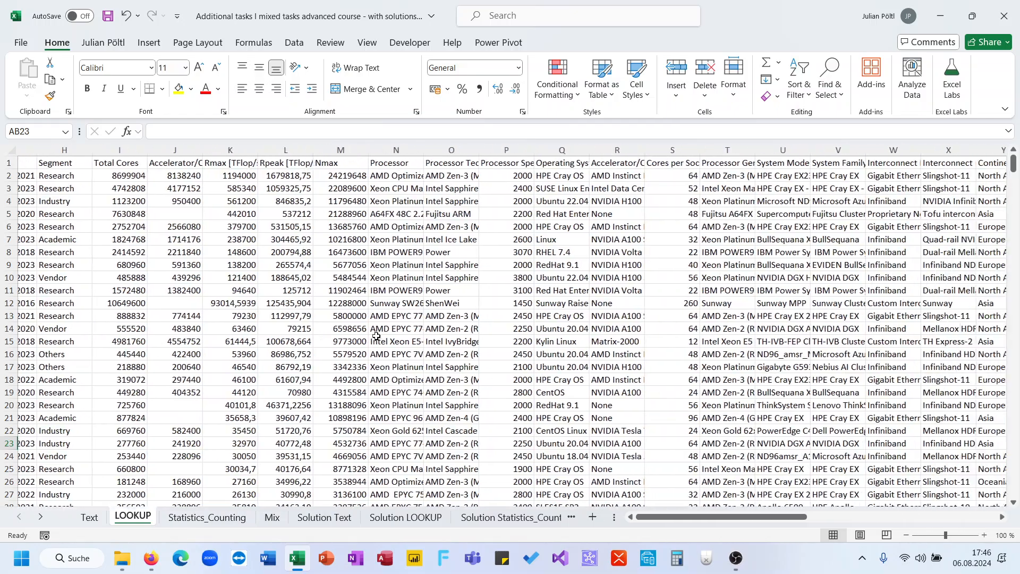
{"action": "scroll", "coordinate": [377, 336], "scroll_direction": "right", "scroll_amount": 1}
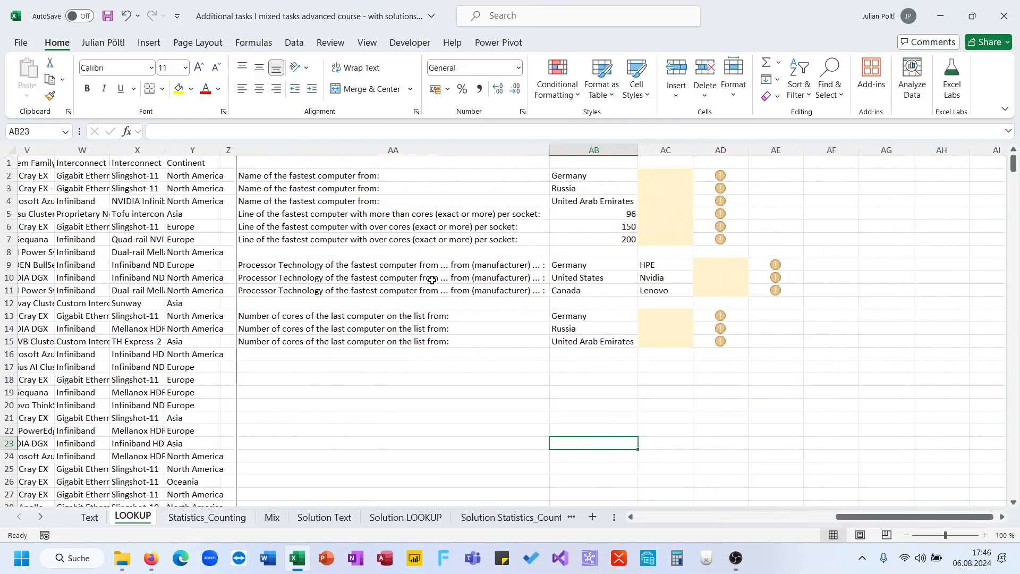
{"action": "left_click", "coordinate": [649, 173]}
{"action": "scroll", "coordinate": [356, 205], "scroll_direction": "left", "scroll_amount": 10}
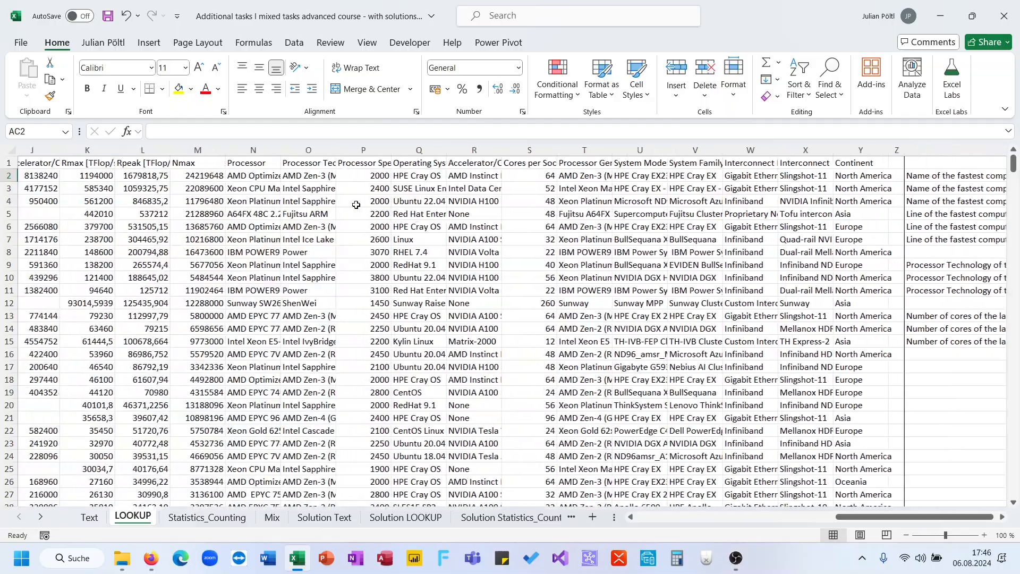
{"action": "scroll", "coordinate": [356, 204], "scroll_direction": "right", "scroll_amount": 7}
{"action": "scroll", "coordinate": [356, 205], "scroll_direction": "left", "scroll_amount": 7}
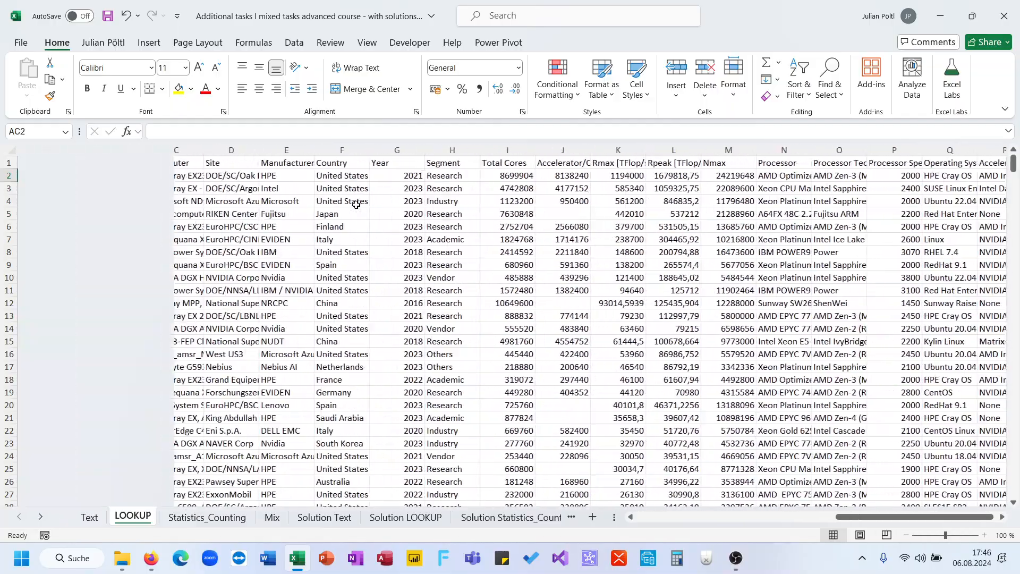
- Examine how far down the computer data table extends, then return to its header in A1
{"action": "left_click", "coordinate": [121, 223]}
{"action": "key", "text": "Down"}
{"action": "key", "text": "Down"}
{"action": "key", "text": "Down"}
{"action": "key", "text": "Down"}
{"action": "key", "text": "Down"}
{"action": "key", "text": "Down"}
{"action": "key", "text": "Down"}
{"action": "key", "text": "Down"}
{"action": "key", "text": "Down"}
{"action": "key", "text": "Down"}
{"action": "key", "text": "Down"}
{"action": "key", "text": "Down"}
{"action": "key", "text": "Down"}
{"action": "key", "text": "Down"}
{"action": "key", "text": "Down"}
{"action": "key", "text": "Down"}
{"action": "key", "text": "Down"}
{"action": "key", "text": "Down"}
{"action": "key", "text": "Down"}
{"action": "key", "text": "Down"}
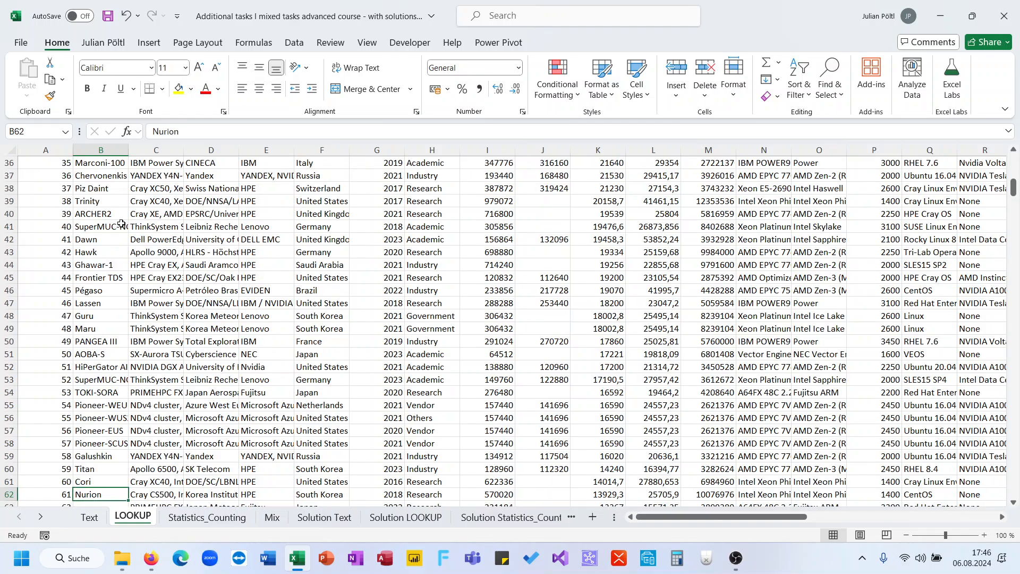
{"action": "key", "text": "ctrl+Down"}
{"action": "key", "text": "Left"}
{"action": "key", "text": "ctrl+Down"}
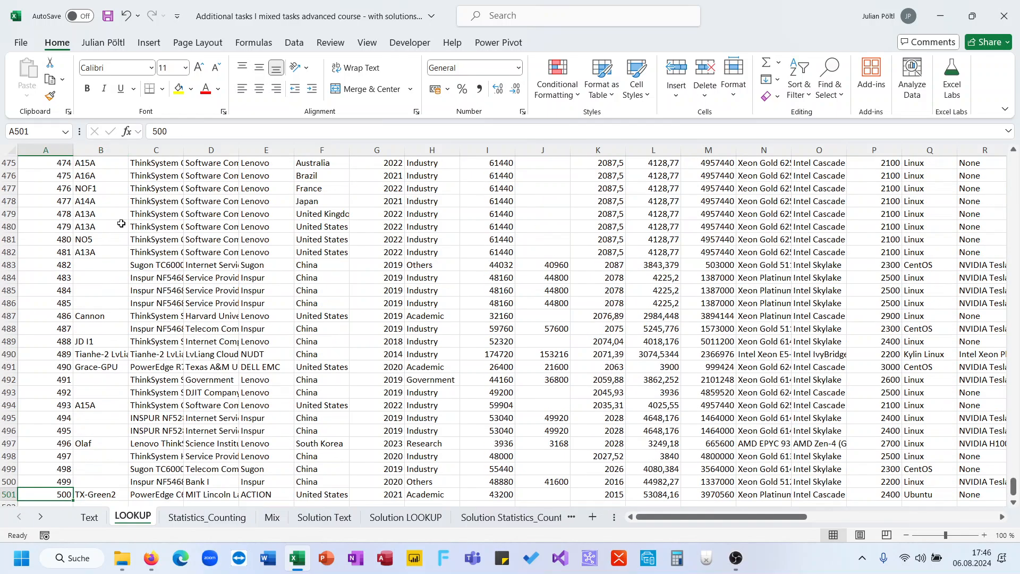
{"action": "key", "text": "ctrl+Up"}
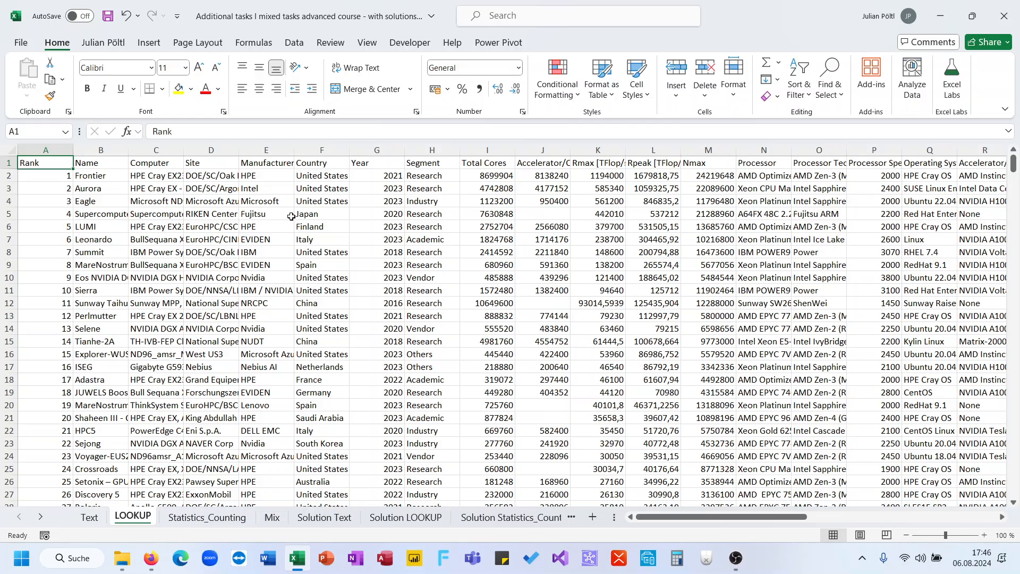
{"action": "scroll", "coordinate": [291, 217], "scroll_direction": "right", "scroll_amount": 10}
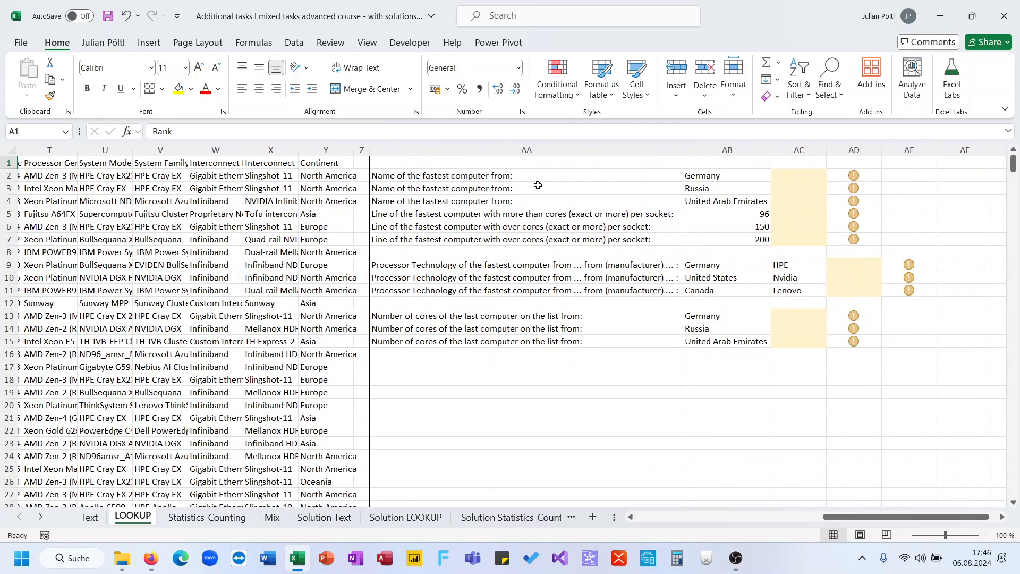
{"action": "left_click", "coordinate": [781, 181]}
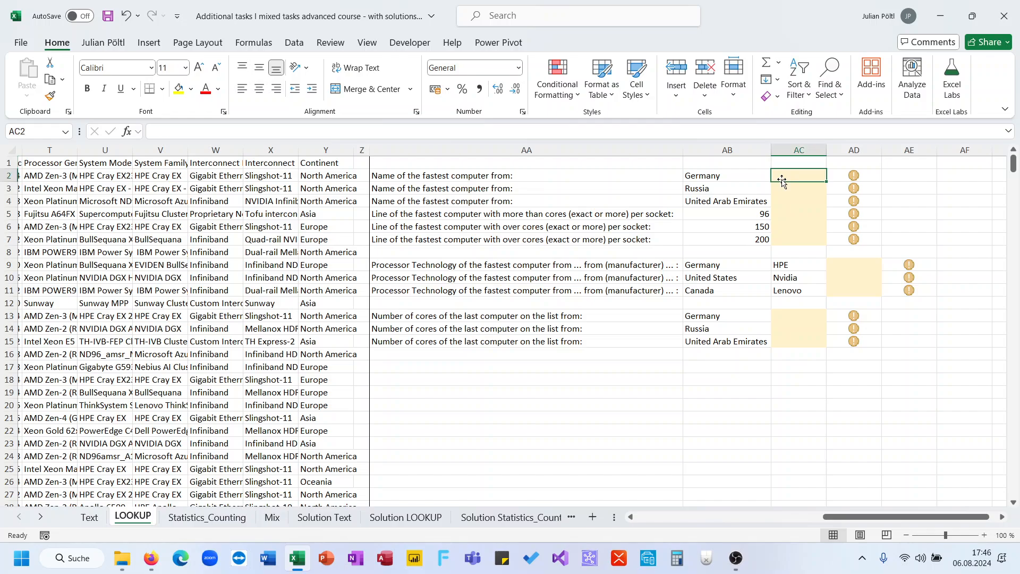
{"action": "type", "text": "=xl"}
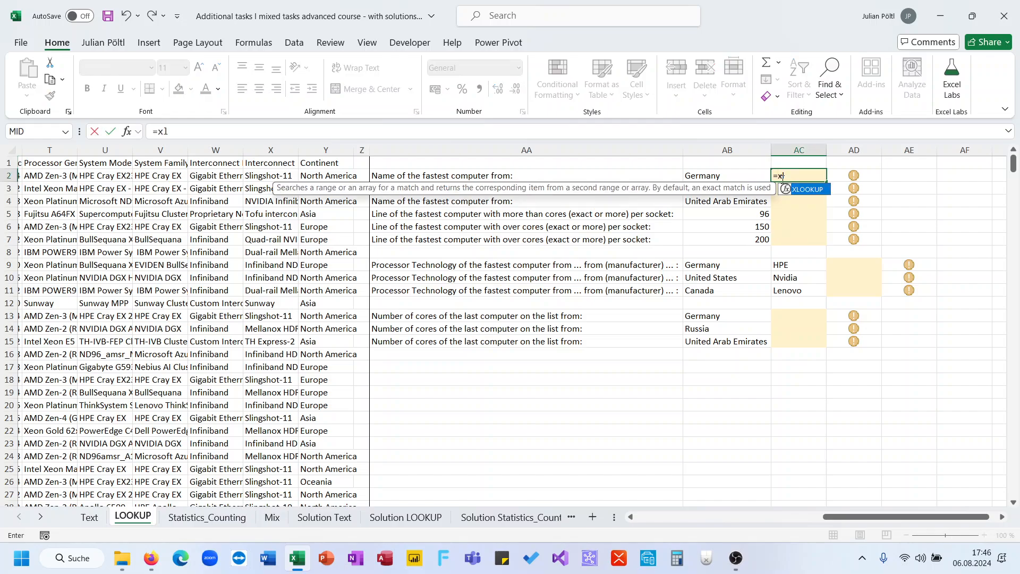
{"action": "scroll", "coordinate": [504, 238], "scroll_direction": "left", "scroll_amount": 10}
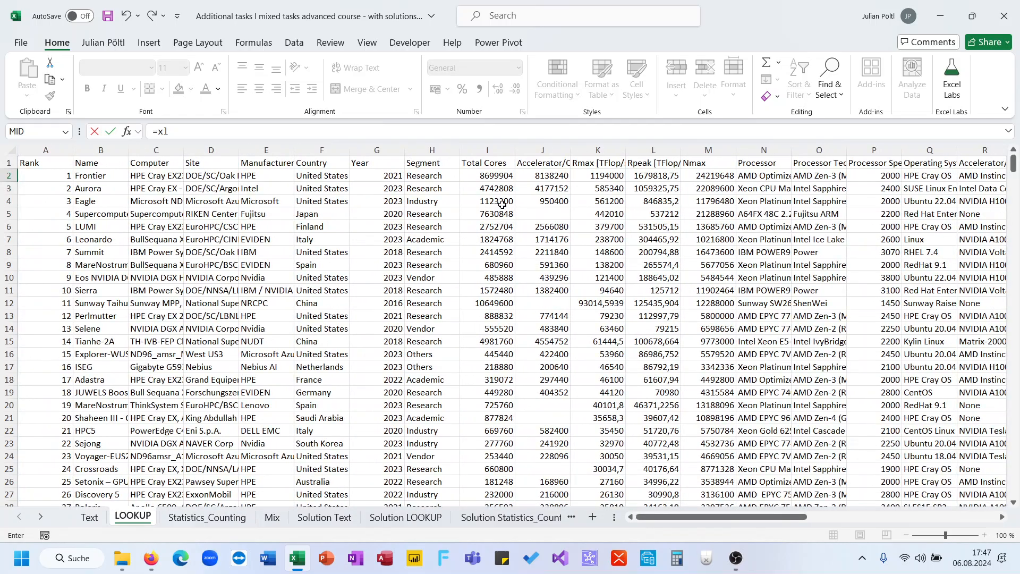
{"action": "scroll", "coordinate": [470, 208], "scroll_direction": "right", "scroll_amount": 1}
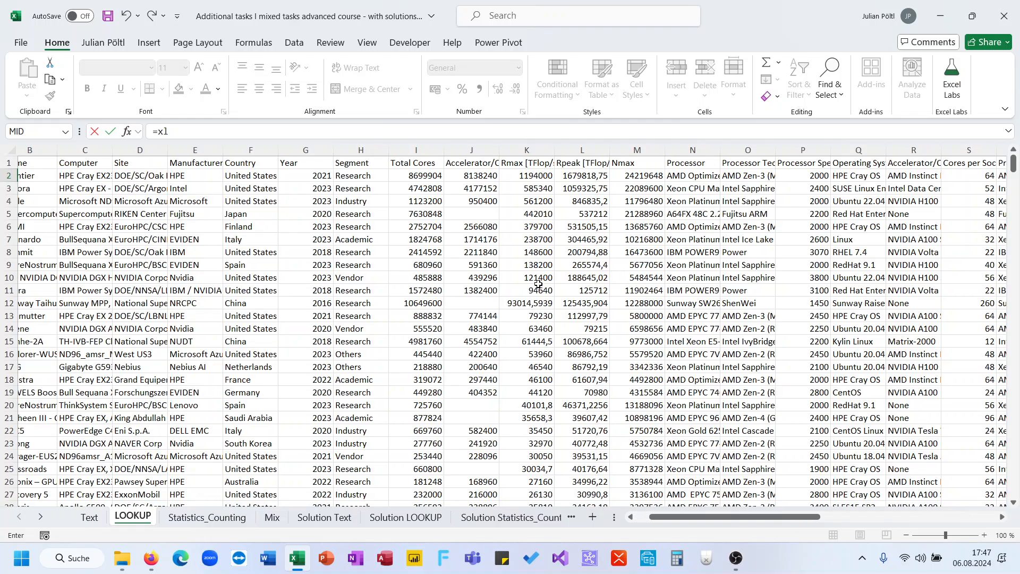
{"action": "left_click_drag", "start_coordinate": [646, 215], "coordinate": [583, 446]}
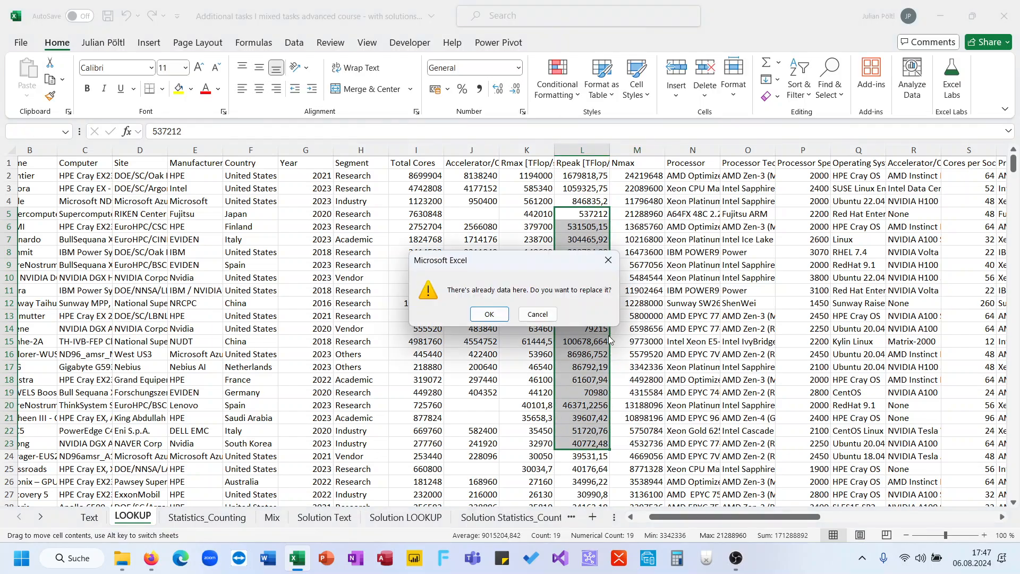
{"action": "key", "text": "Escape"}
- Enter =XLOOKUP(AB2;F:F;B:B) in AC2 to return the name of the fastest computer from Germany
{"action": "scroll", "coordinate": [608, 336], "scroll_direction": "right", "scroll_amount": 5}
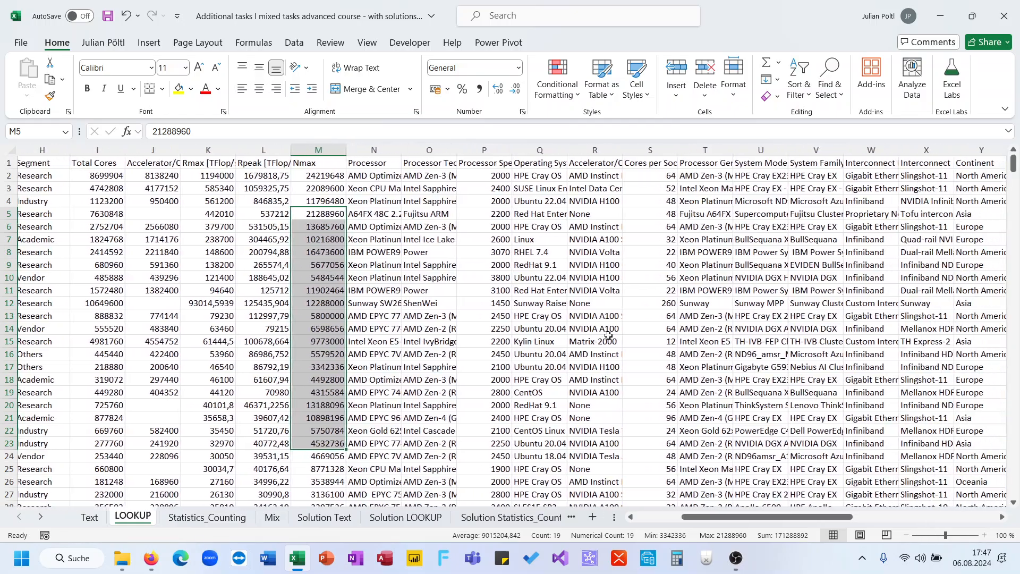
{"action": "scroll", "coordinate": [609, 335], "scroll_direction": "right", "scroll_amount": 7}
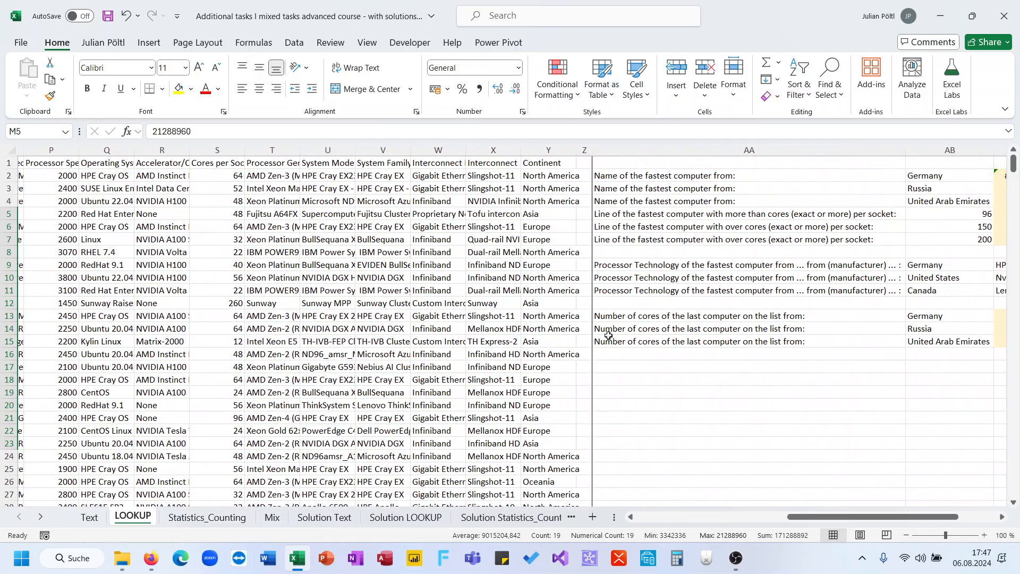
{"action": "scroll", "coordinate": [609, 335], "scroll_direction": "right", "scroll_amount": 2}
{"action": "left_click", "coordinate": [886, 177]}
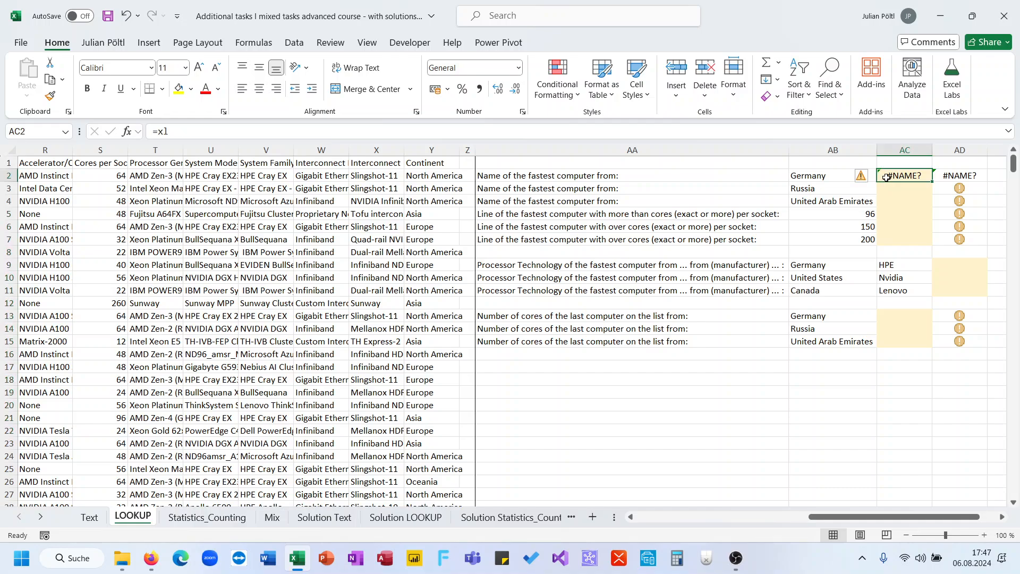
{"action": "type", "text": "=xl"}
{"action": "key", "text": "Tab"}
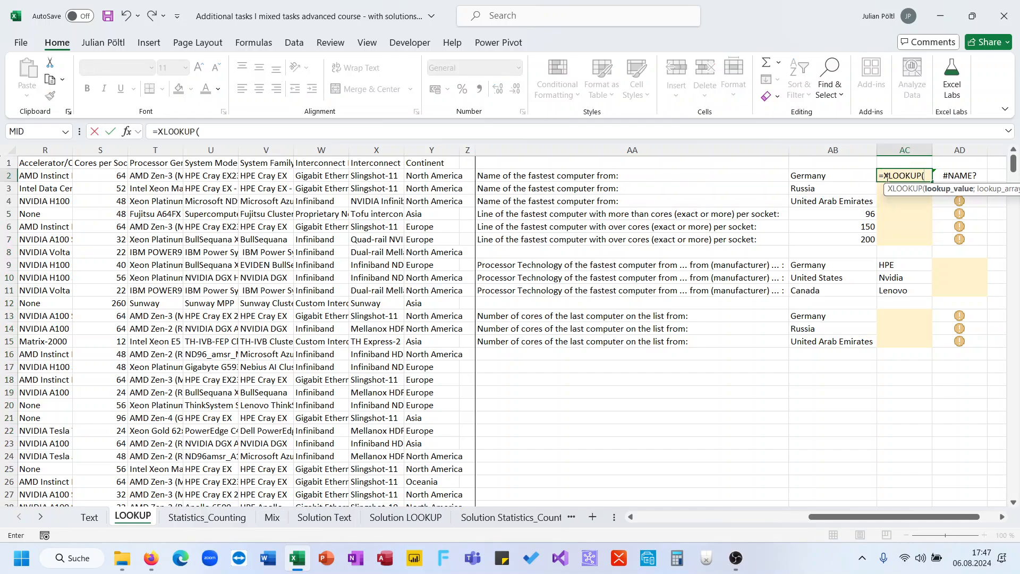
{"action": "key", "text": "Left"}
{"action": "type", "text": ";"}
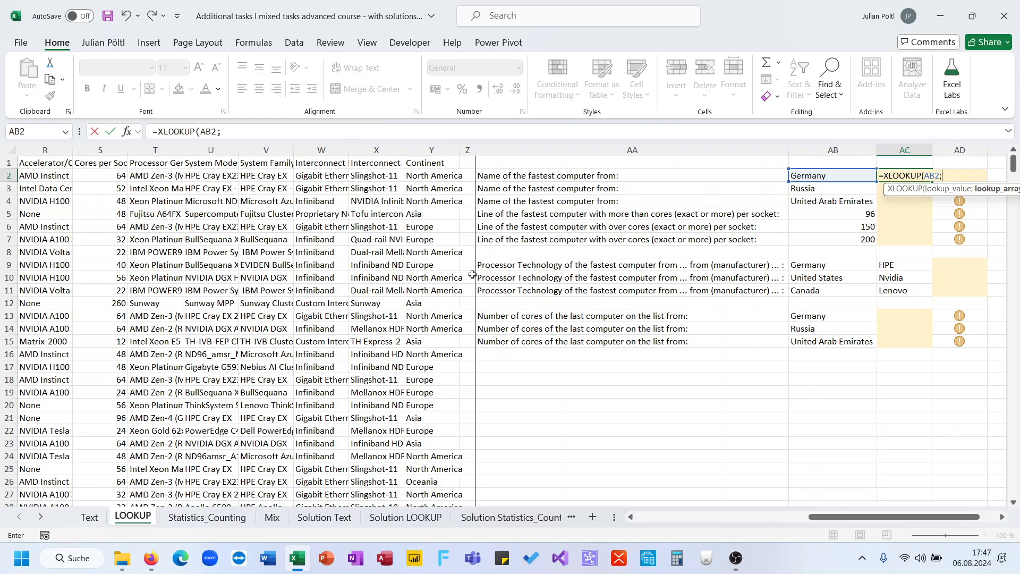
{"action": "scroll", "coordinate": [473, 274], "scroll_direction": "left", "scroll_amount": 10}
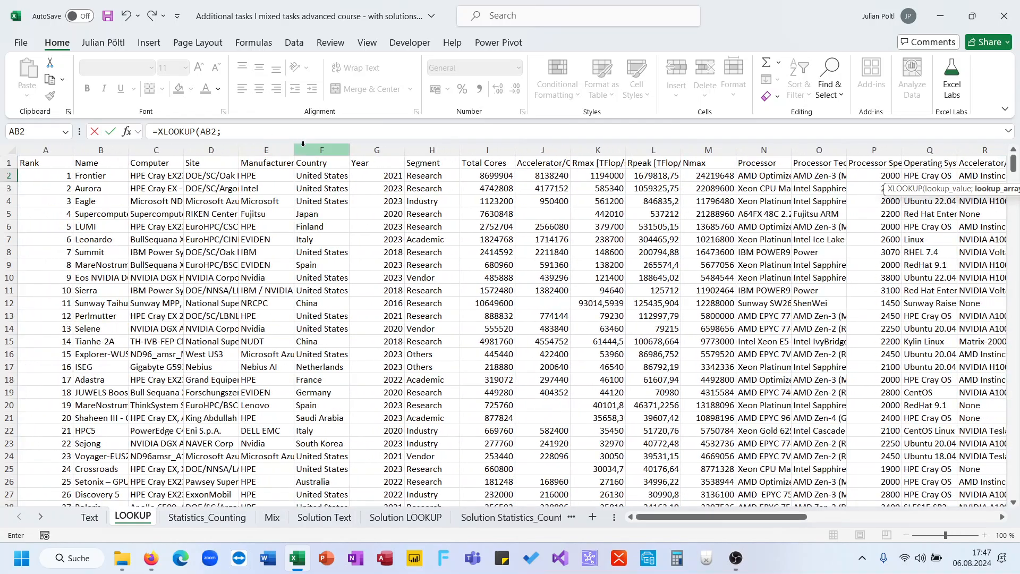
{"action": "left_click", "coordinate": [303, 144]}
{"action": "type", "text": ";"}
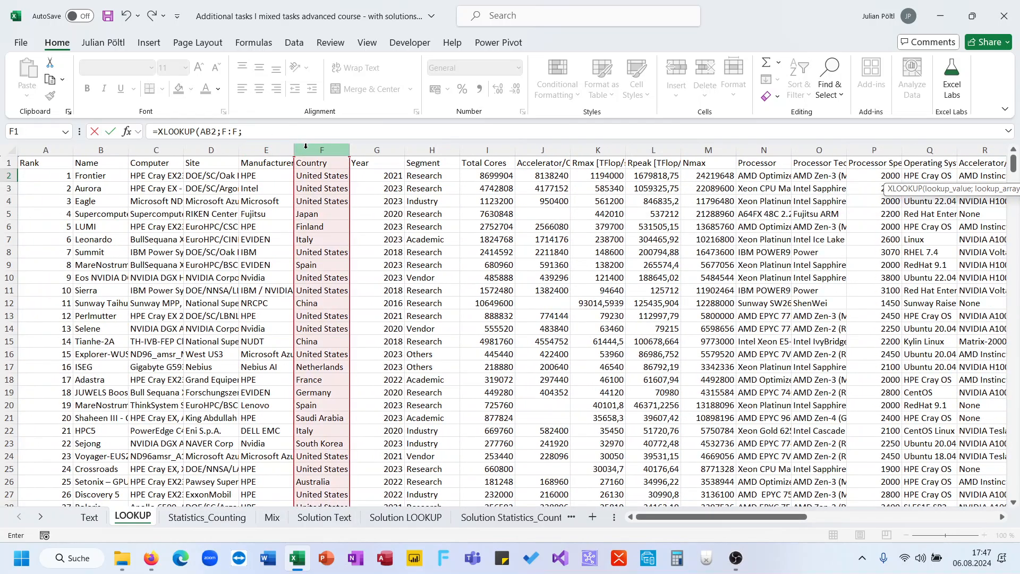
{"action": "left_click", "coordinate": [90, 147]}
{"action": "type", "text": ")"}
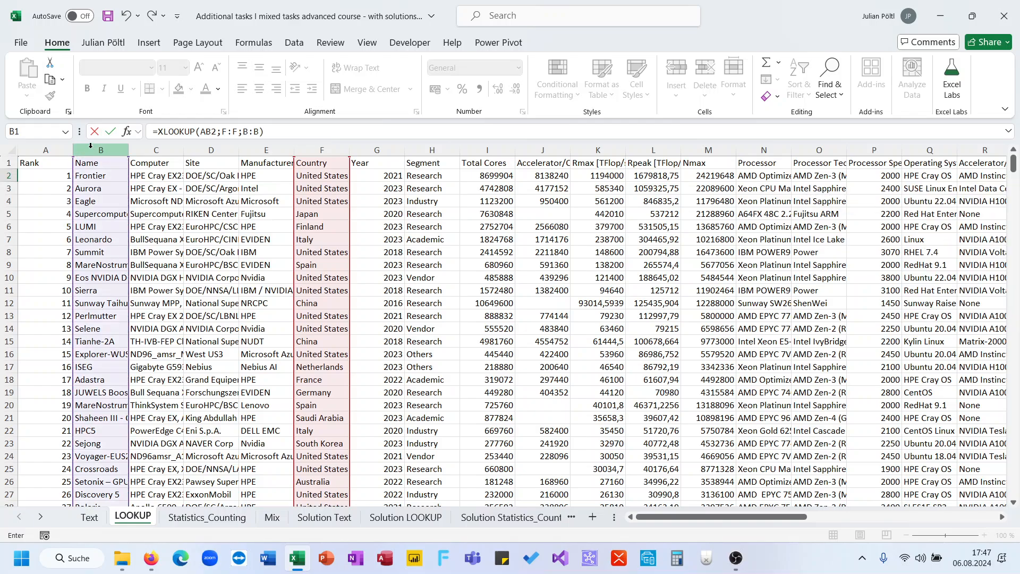
{"action": "key", "text": "Return"}
- Fill the XLOOKUP formula from AC2 down to AC4 and dismiss the error indicator on AD2
{"action": "key", "text": "Up"}
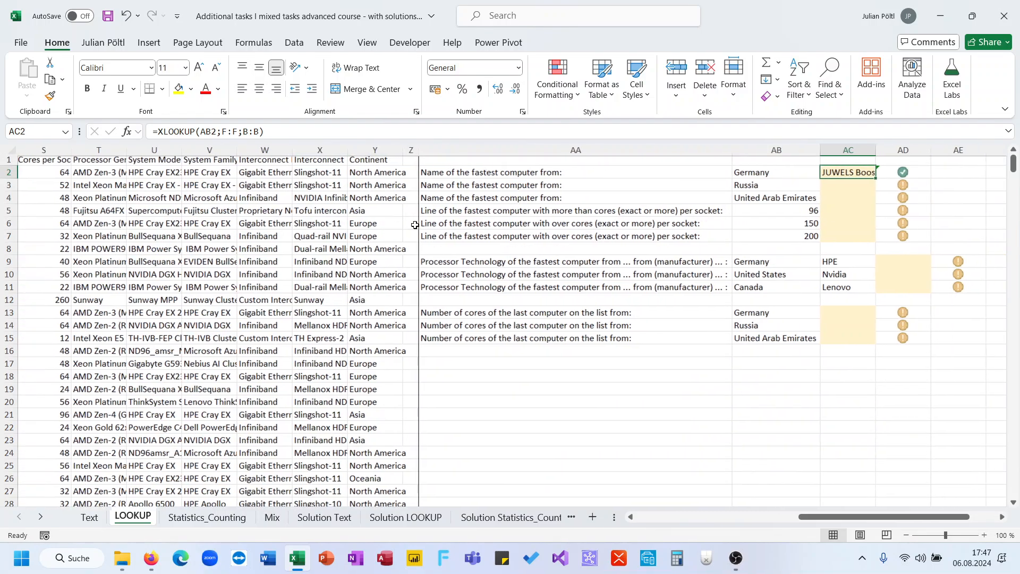
{"action": "left_click_drag", "start_coordinate": [873, 179], "coordinate": [870, 199]}
{"action": "left_click", "coordinate": [854, 196]}
{"action": "left_click", "coordinate": [860, 171]}
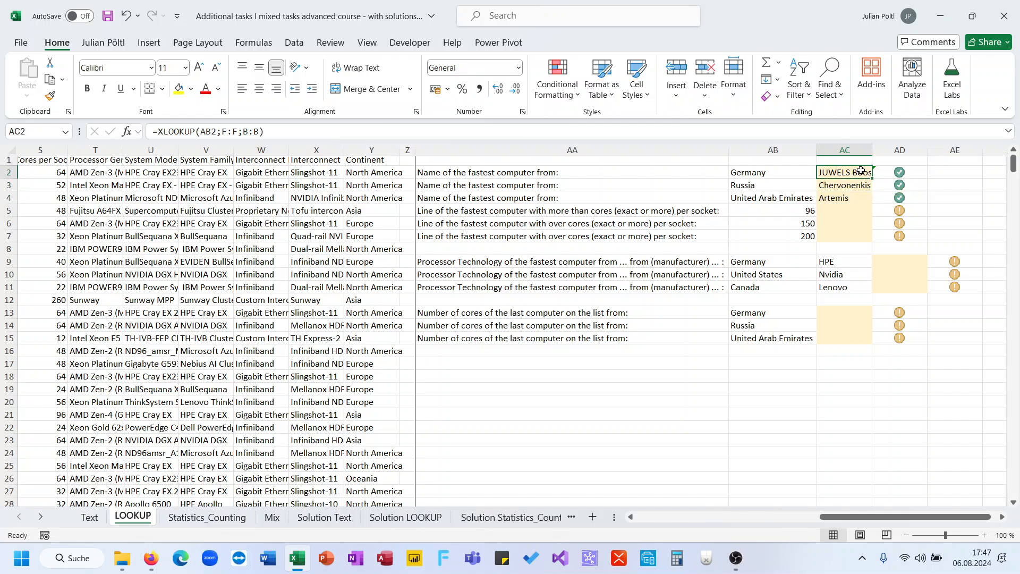
{"action": "key", "text": "Right"}
{"action": "left_click", "coordinate": [857, 176]}
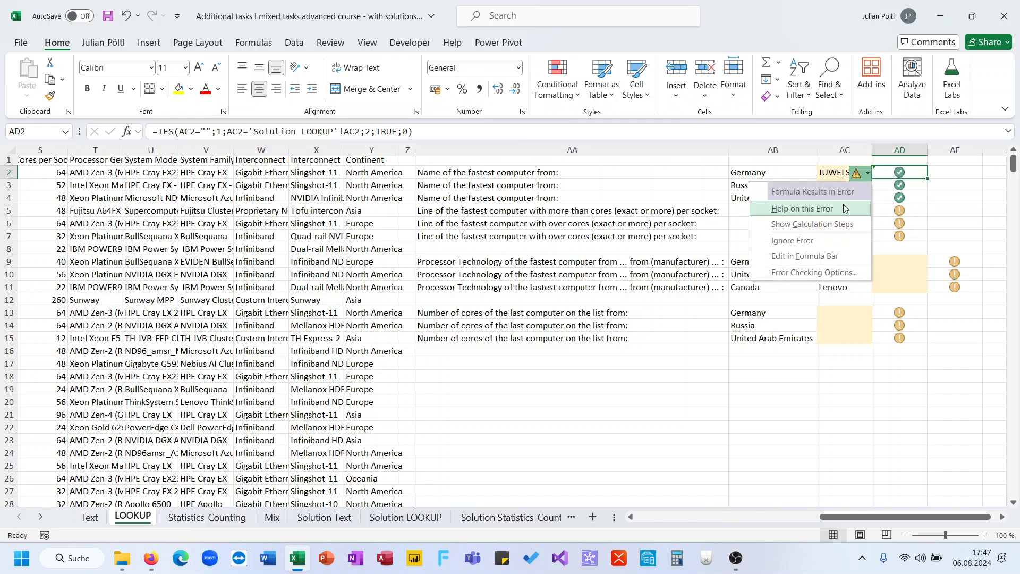
{"action": "left_click", "coordinate": [829, 226]}
{"action": "left_click", "coordinate": [837, 216]}
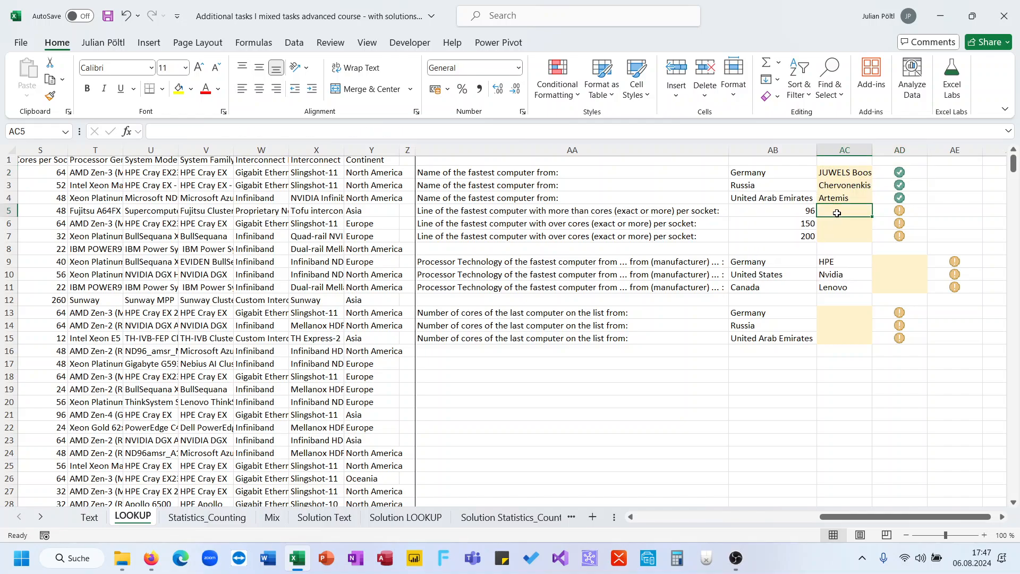
{"action": "left_click", "coordinate": [658, 210]}
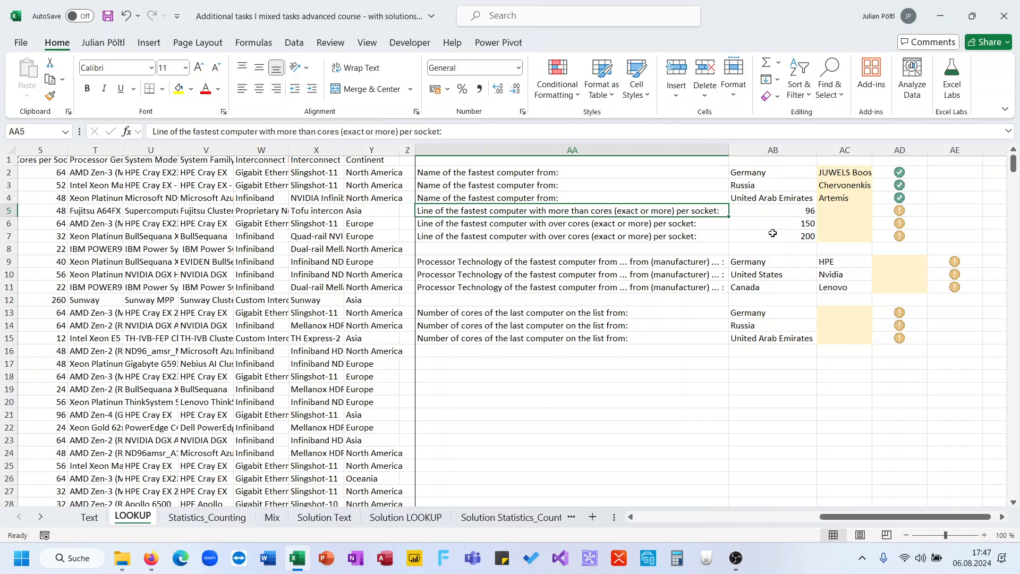
{"action": "left_click", "coordinate": [851, 212]}
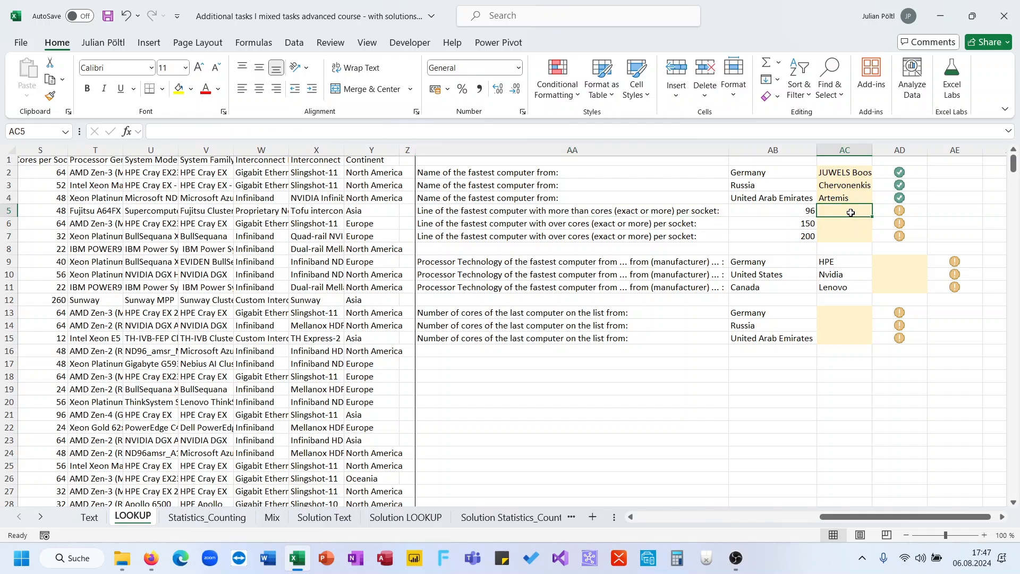
{"action": "type", "text": "=xm"}
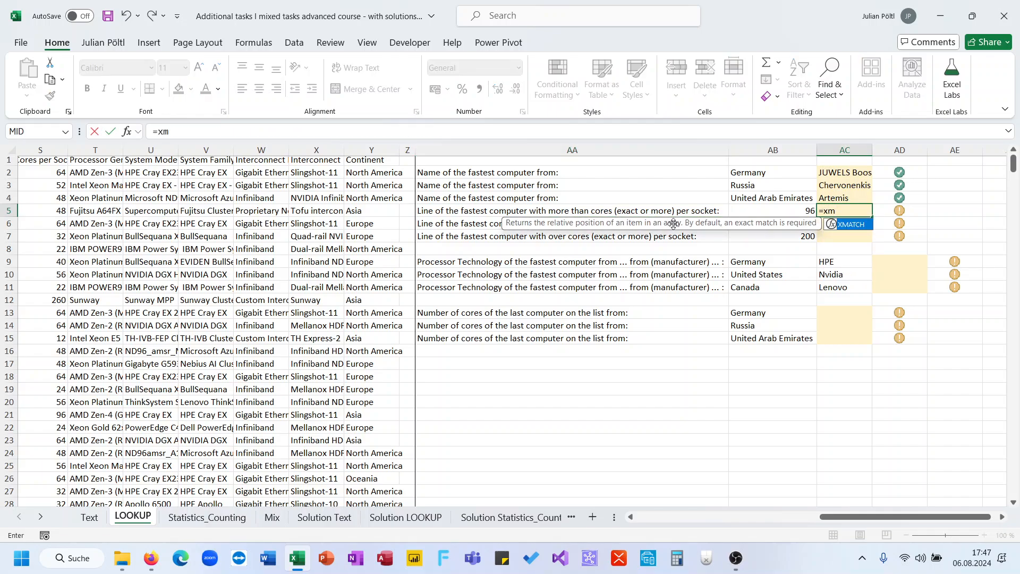
{"action": "key", "text": "Tab"}
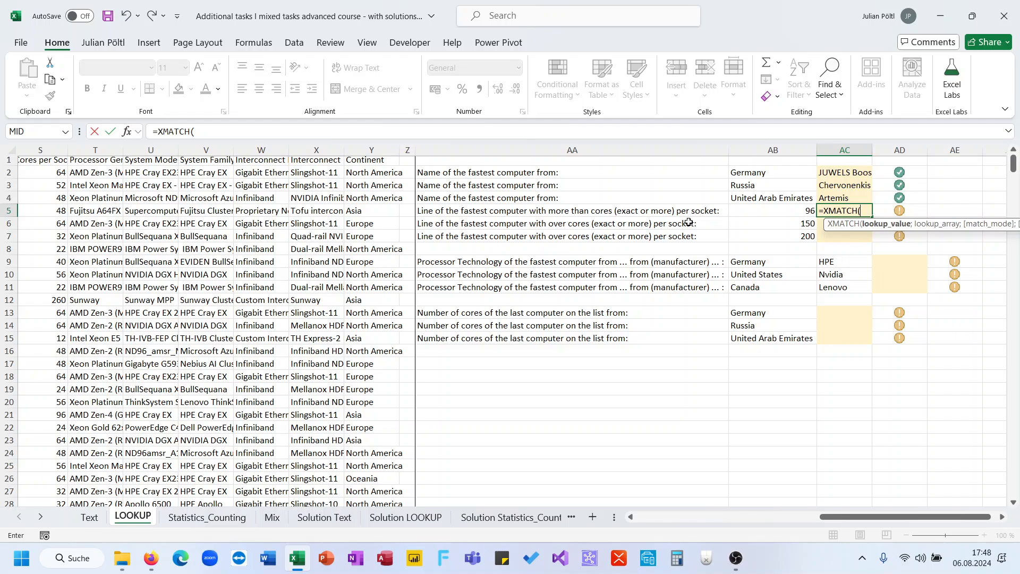
{"action": "left_click", "coordinate": [767, 207]}
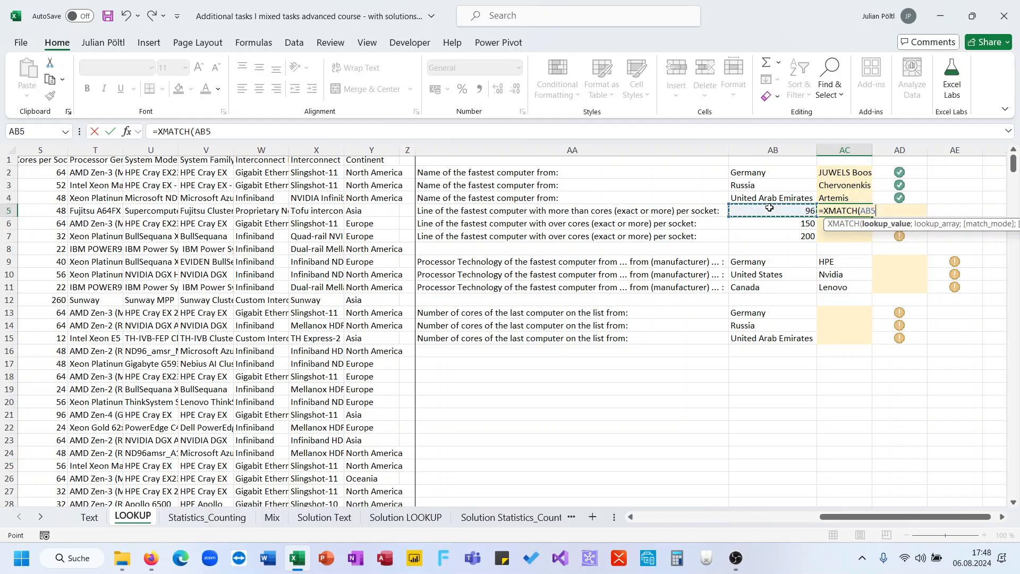
{"action": "type", "text": ";"}
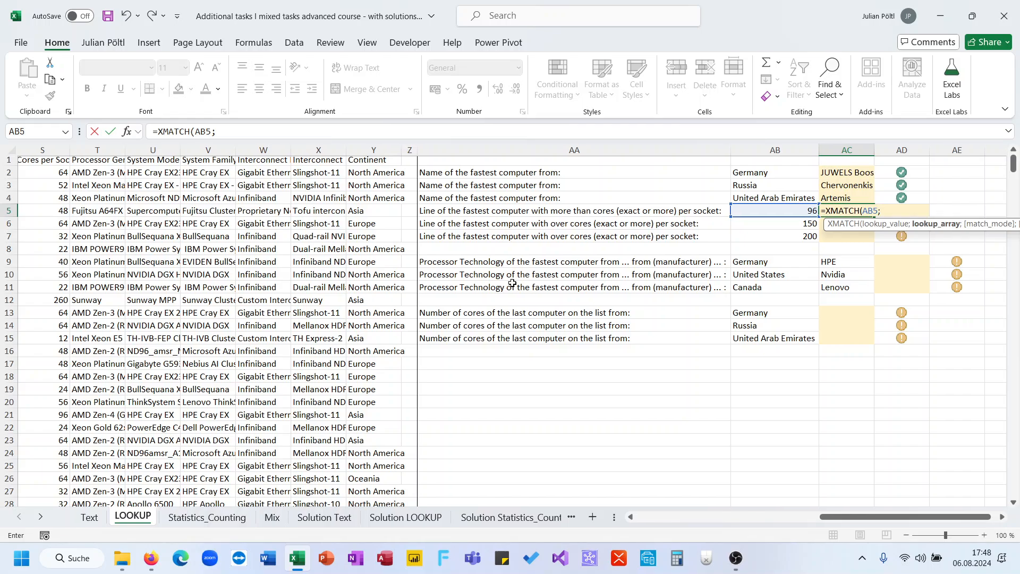
{"action": "key", "text": "Escape"}
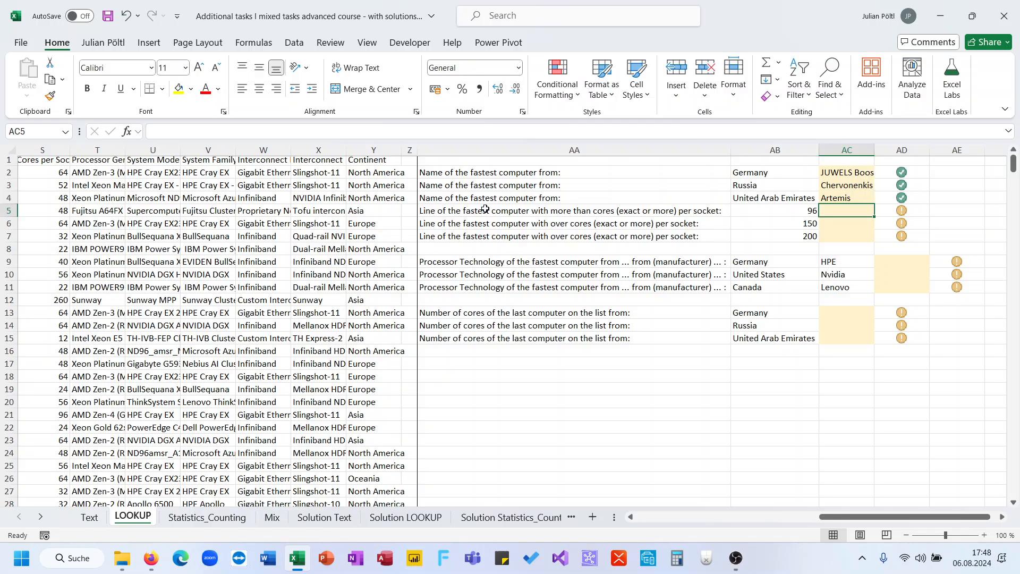
- Format the whole Rmax [TFlop/s] column K as Number with thousands separators and two decimals
{"action": "scroll", "coordinate": [485, 208], "scroll_direction": "left", "scroll_amount": 10}
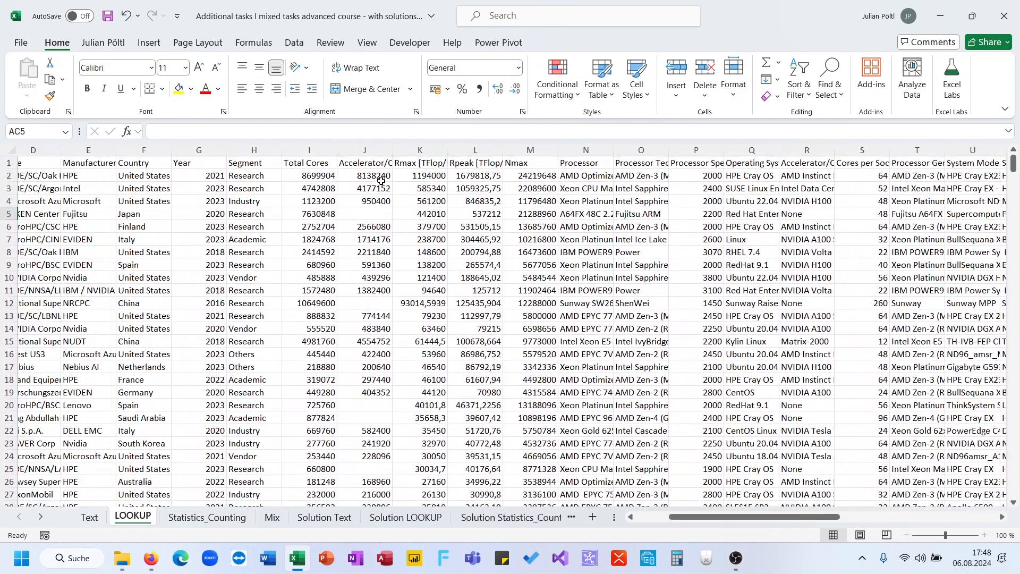
{"action": "left_click", "coordinate": [378, 169]}
{"action": "left_click", "coordinate": [416, 167]}
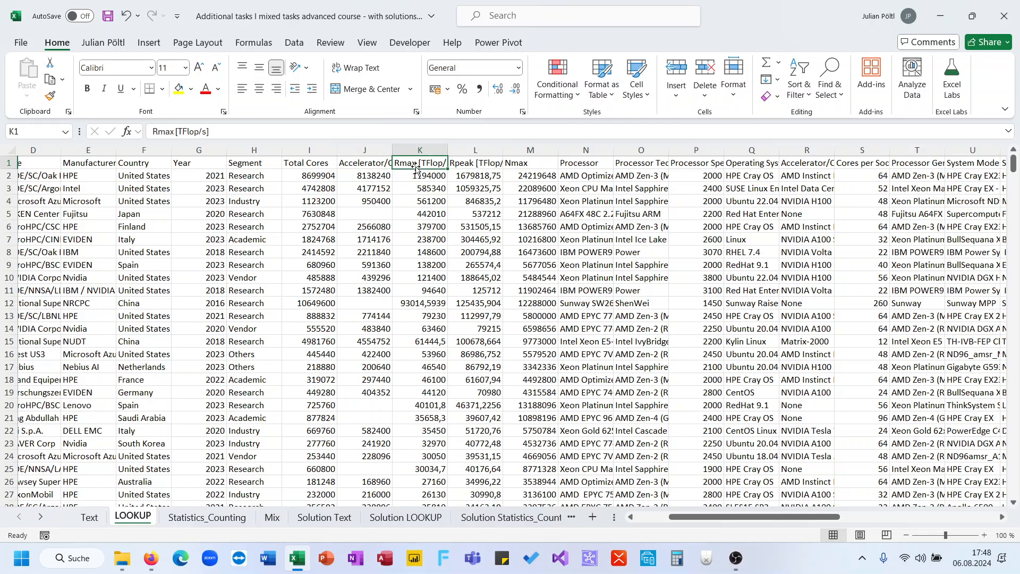
{"action": "left_click_drag", "start_coordinate": [427, 176], "coordinate": [424, 420]}
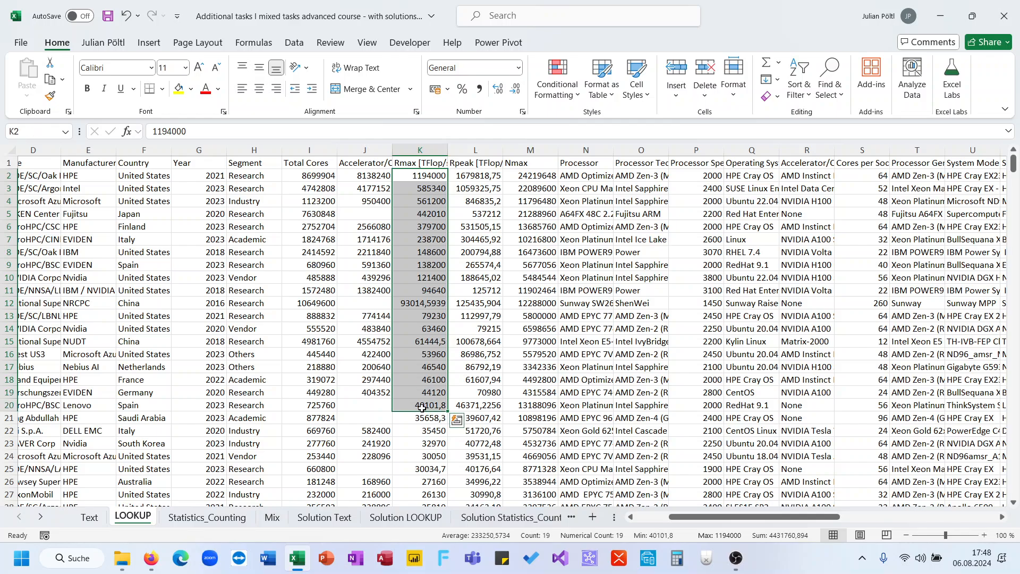
{"action": "left_click", "coordinate": [421, 150]}
{"action": "key", "text": "ctrl+shift+1"}
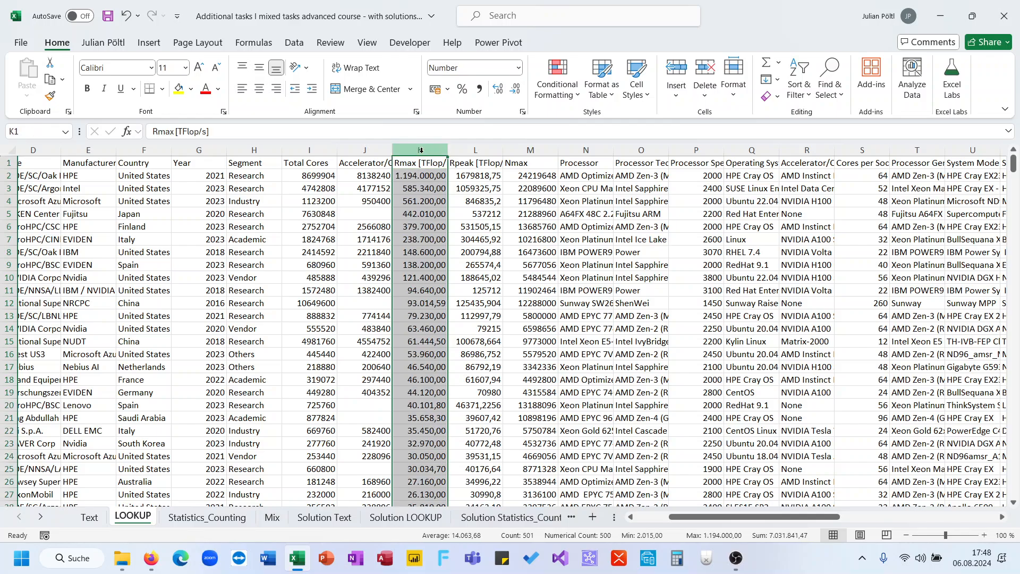
{"action": "scroll", "coordinate": [421, 232], "scroll_direction": "down", "scroll_amount": 1}
{"action": "scroll", "coordinate": [421, 232], "scroll_direction": "right", "scroll_amount": 6}
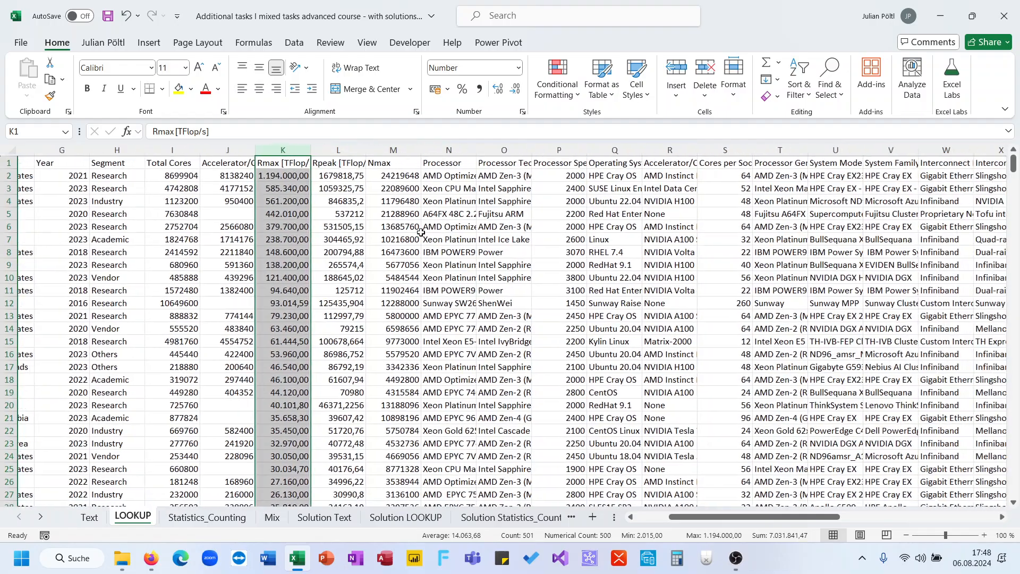
{"action": "scroll", "coordinate": [376, 225], "scroll_direction": "right", "scroll_amount": 9}
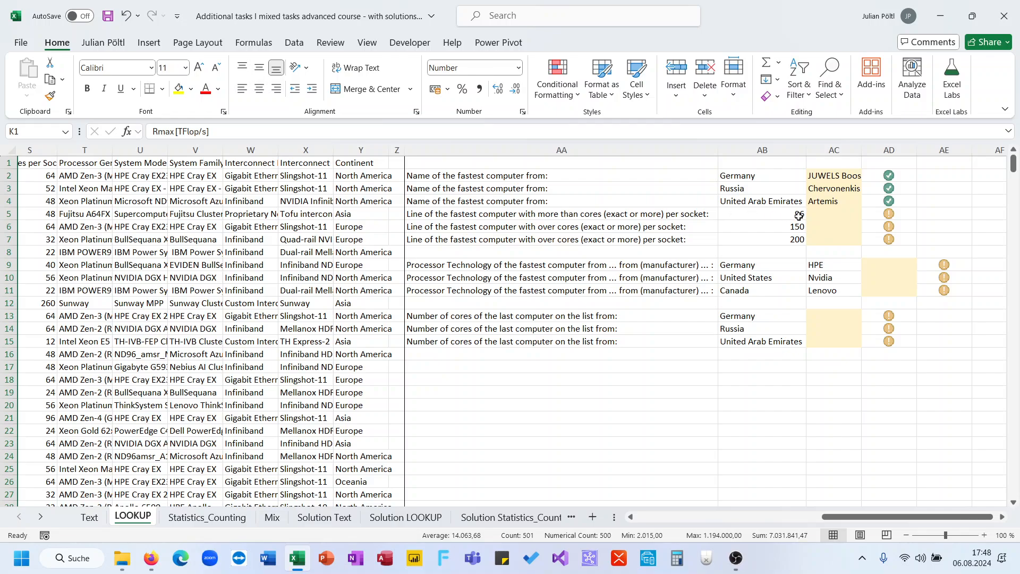
{"action": "left_click", "coordinate": [819, 214]}
{"action": "type", "text": "=XMATCH("}
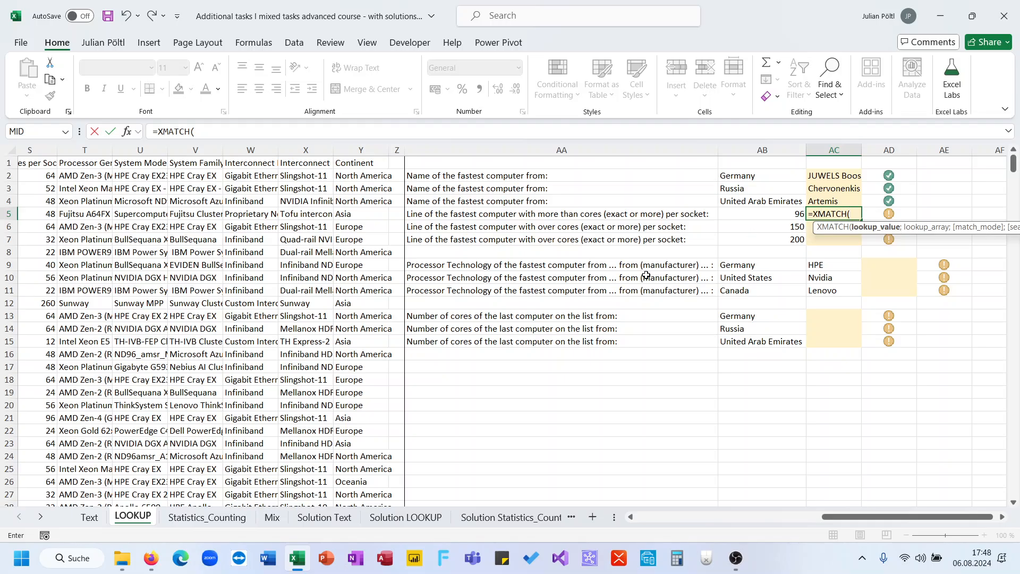
{"action": "scroll", "coordinate": [646, 275], "scroll_direction": "left", "scroll_amount": 9}
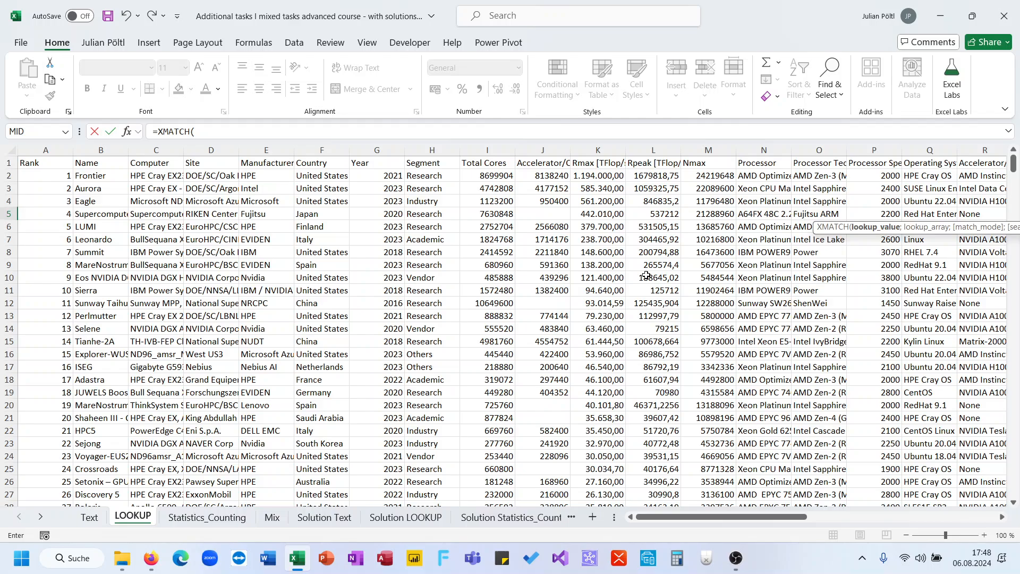
{"action": "key", "text": "Escape"}
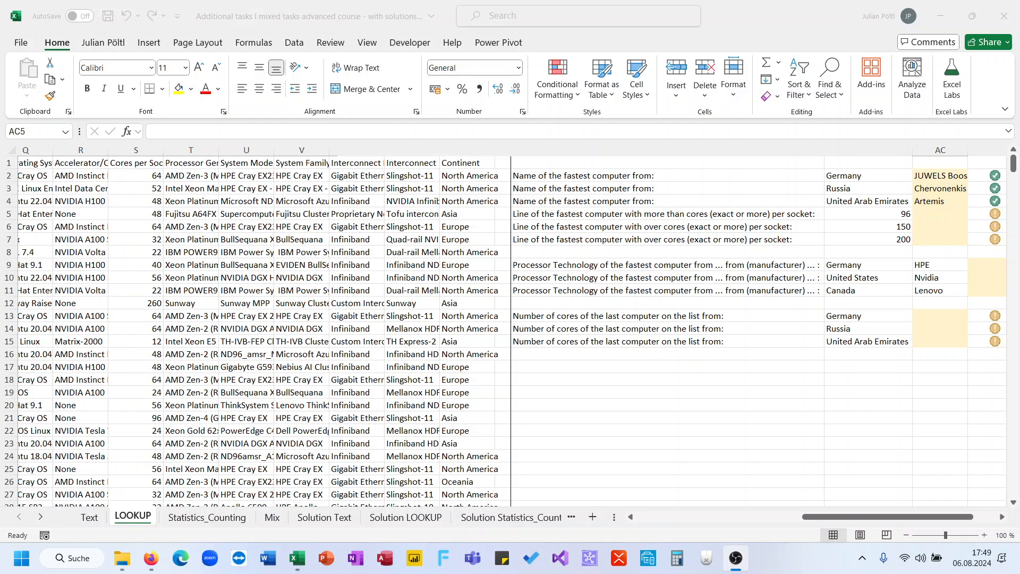
- Start an XMATCH formula in AC5 that looks up AB5 in the Cores per Socket column, S:S
{"action": "left_click", "coordinate": [984, 240]}
{"action": "type", "text": "=xm"}
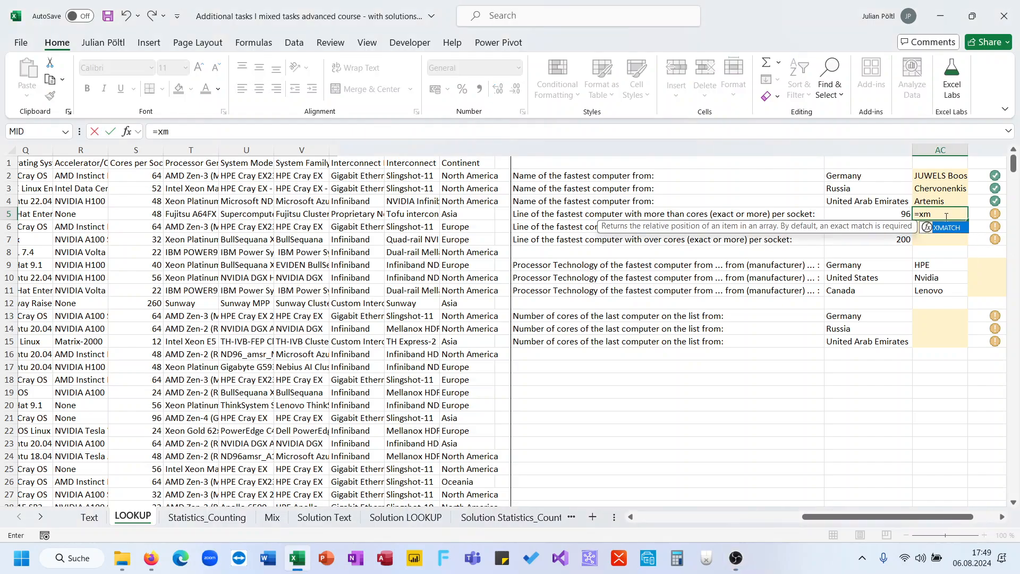
{"action": "key", "text": "Tab"}
{"action": "left_click", "coordinate": [879, 214]}
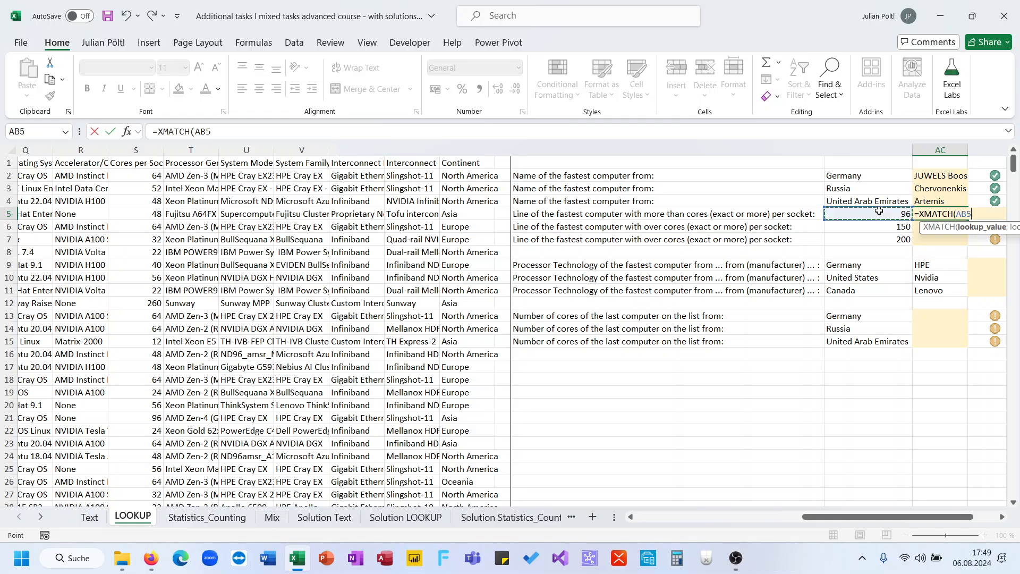
{"action": "type", "text": ";"}
{"action": "scroll", "coordinate": [578, 301], "scroll_direction": "left", "scroll_amount": 3}
{"action": "scroll", "coordinate": [579, 301], "scroll_direction": "right", "scroll_amount": 5}
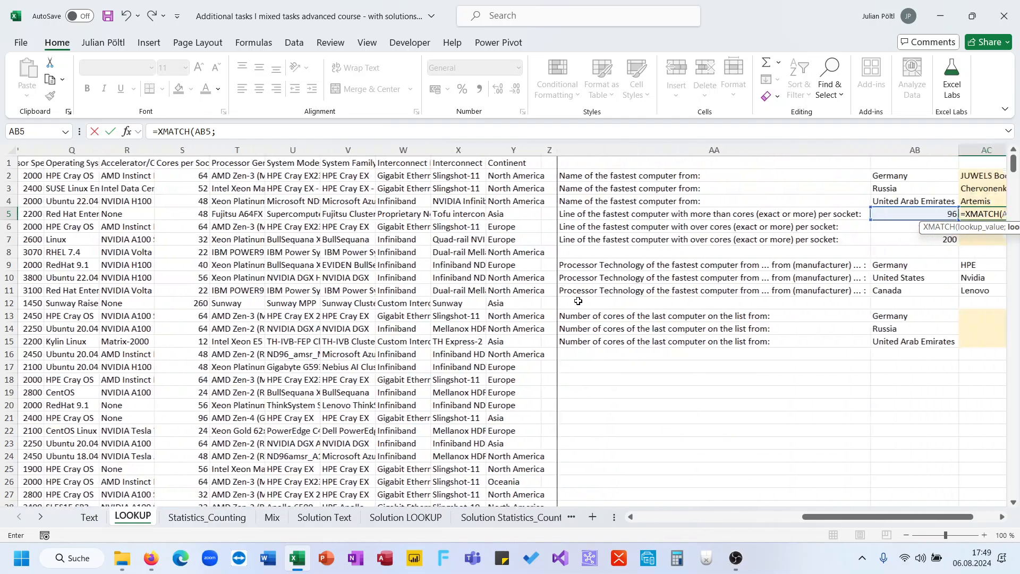
{"action": "scroll", "coordinate": [578, 301], "scroll_direction": "left", "scroll_amount": 10}
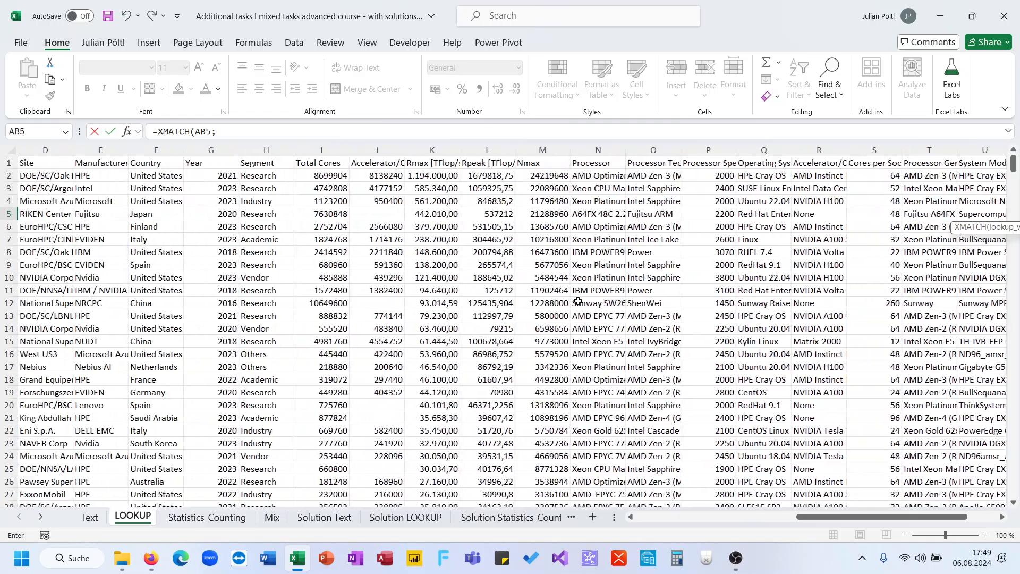
{"action": "scroll", "coordinate": [467, 220], "scroll_direction": "right", "scroll_amount": 3}
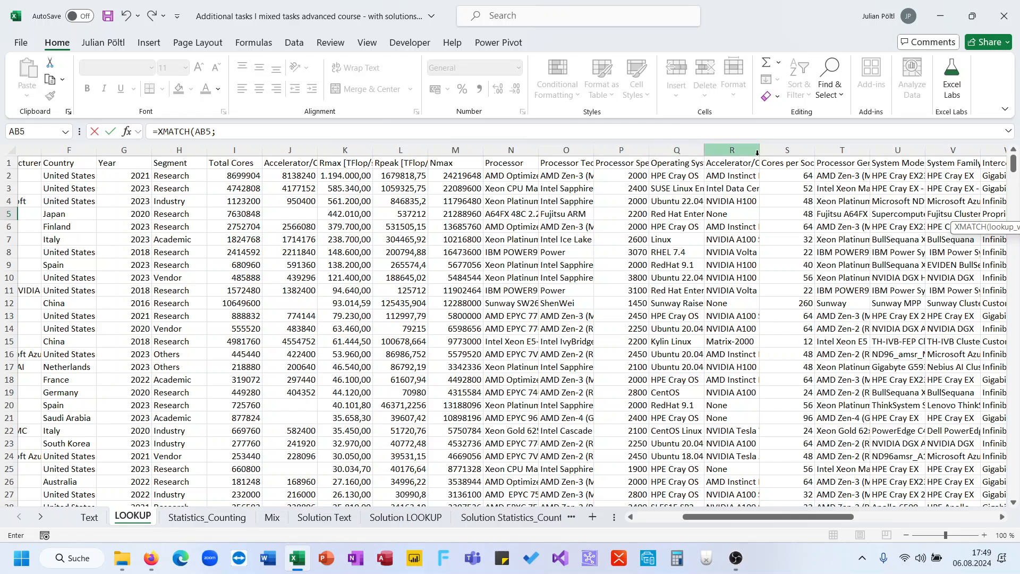
{"action": "left_click", "coordinate": [782, 150]}
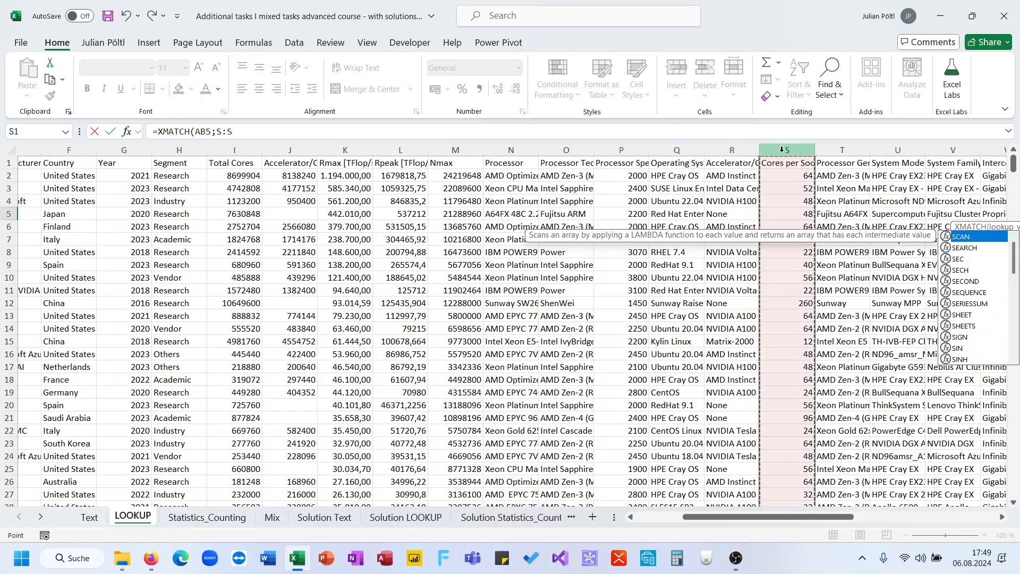
- Complete the AC5 XMATCH formula with match mode 1 (exact match or next larger item) and fill it down to AC7
{"action": "type", "text": ";"}
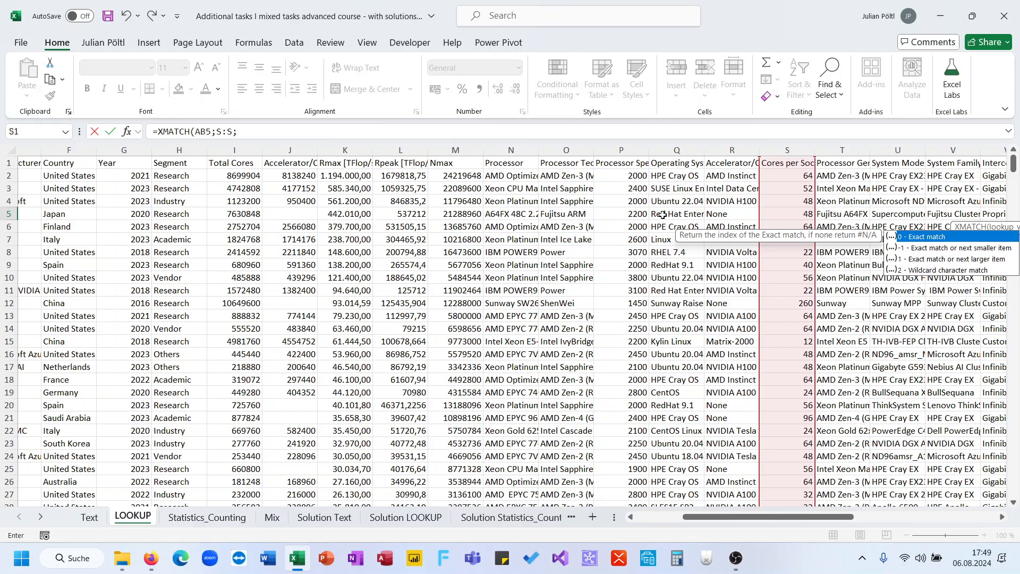
{"action": "key", "text": "Down"}
{"action": "key", "text": "Down"}
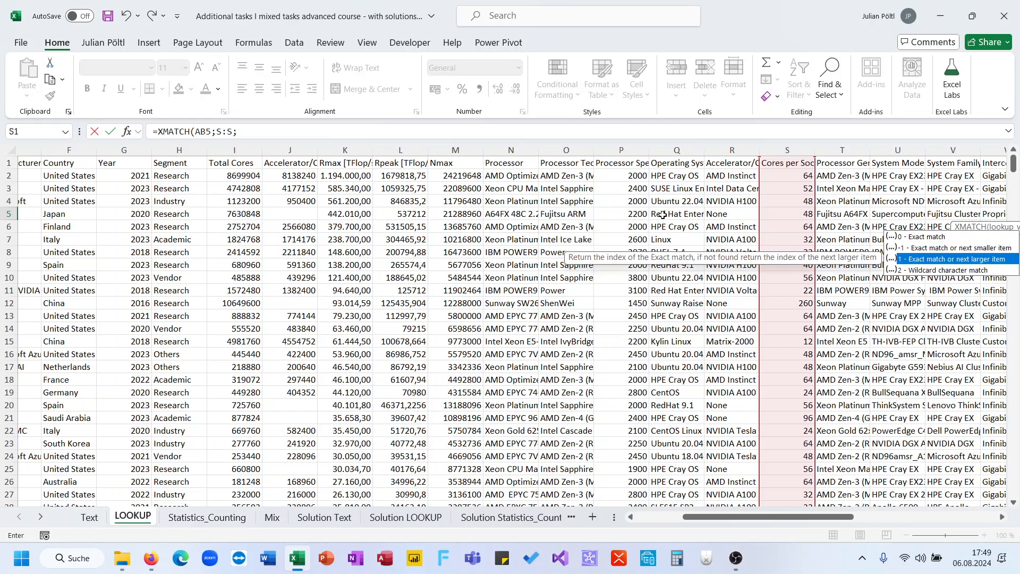
{"action": "key", "text": "Tab"}
{"action": "key", "text": "Return"}
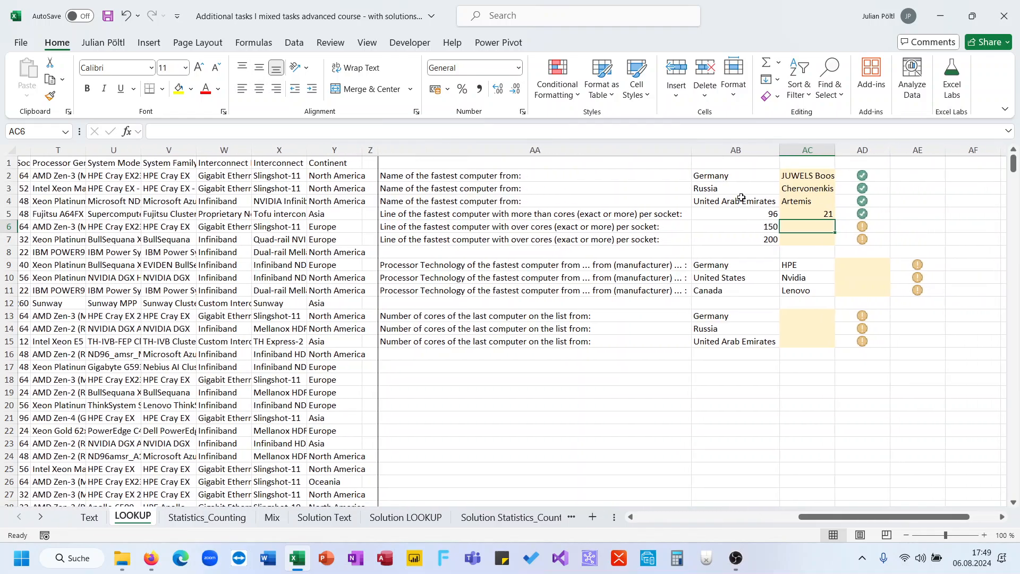
{"action": "left_click", "coordinate": [828, 214]}
{"action": "left_click_drag", "start_coordinate": [835, 220], "coordinate": [833, 240]}
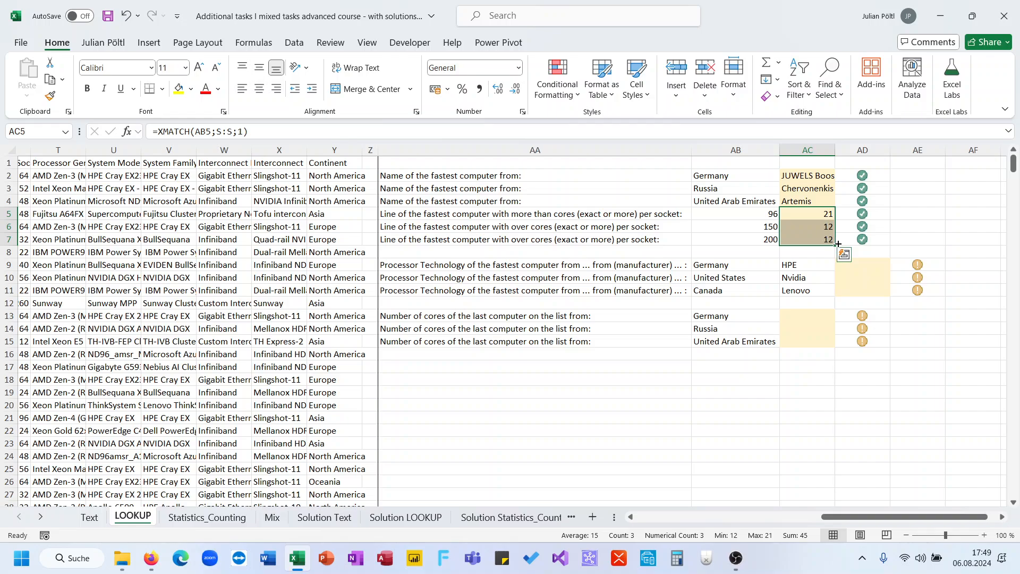
- Start an XLOOKUP formula in AD9 with the combined country and manufacturer lookup value AB9&AC9
{"action": "left_click", "coordinate": [869, 266]}
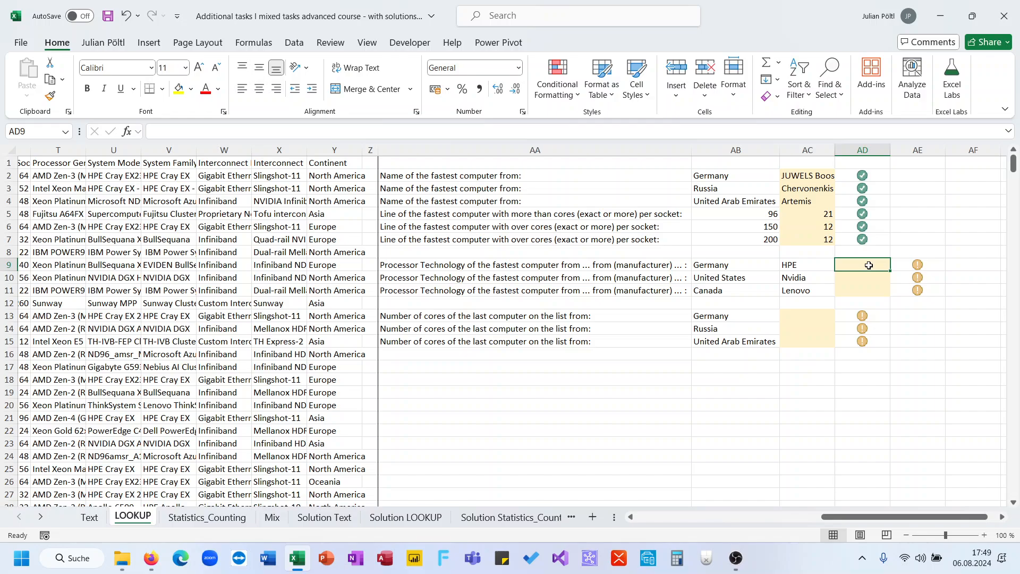
{"action": "type", "text": "="}
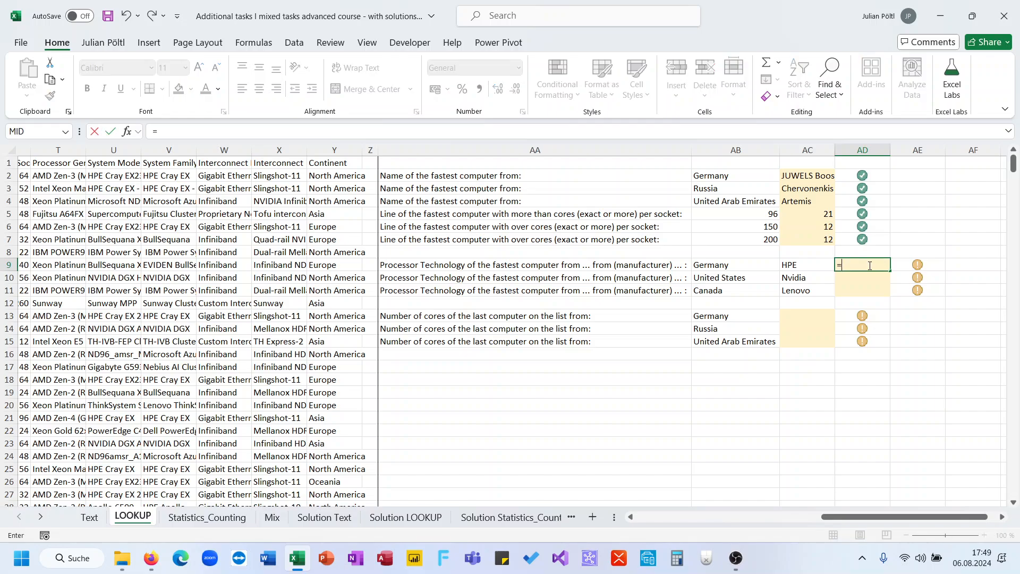
{"action": "type", "text": "xl"}
{"action": "key", "text": "Tab"}
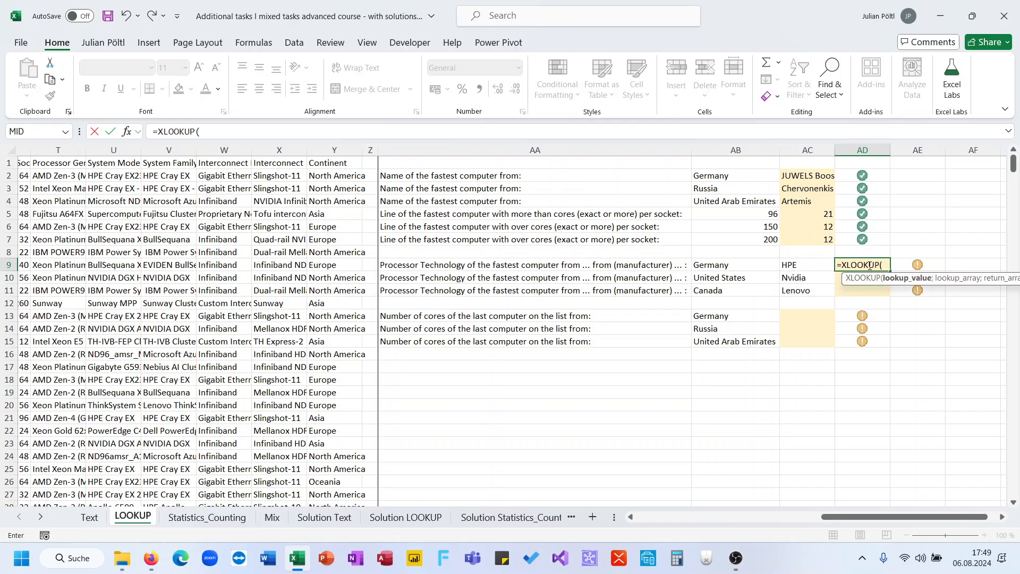
{"action": "key", "text": "Left"}
{"action": "key", "text": "Left"}
{"action": "key", "text": "Left"}
{"action": "key", "text": "Right"}
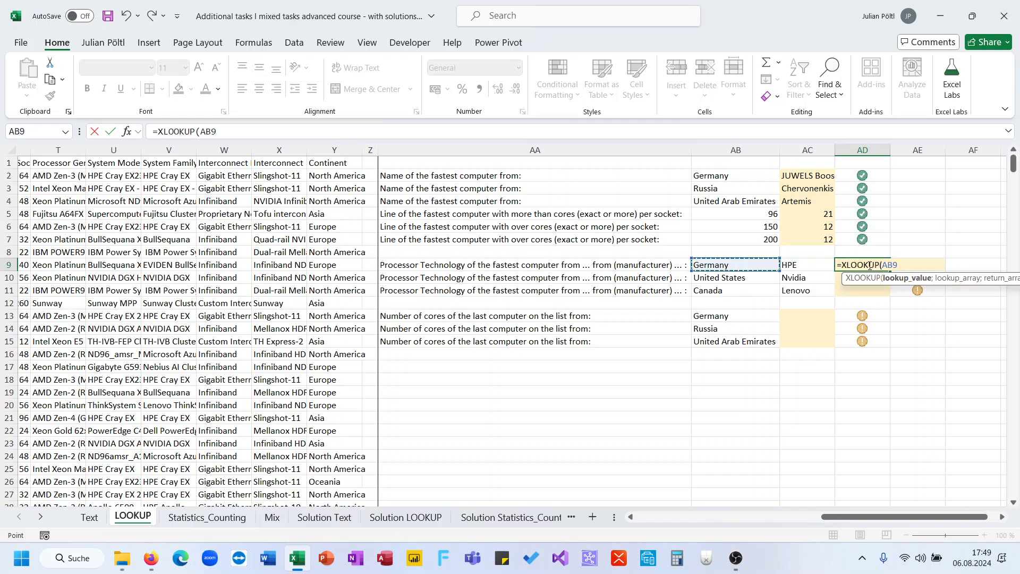
{"action": "type", "text": "&"}
{"action": "key", "text": "Left"}
{"action": "type", "text": ";"}
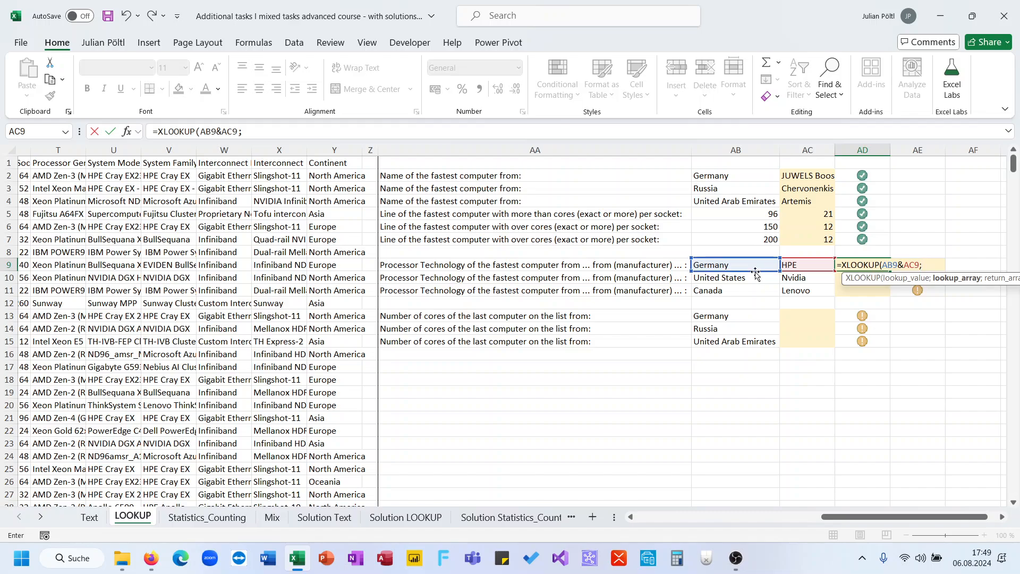
- Complete the AD9 XLOOKUP formula with lookup array F:F&E:E and return array B:B
{"action": "scroll", "coordinate": [756, 272], "scroll_direction": "left", "scroll_amount": 5}
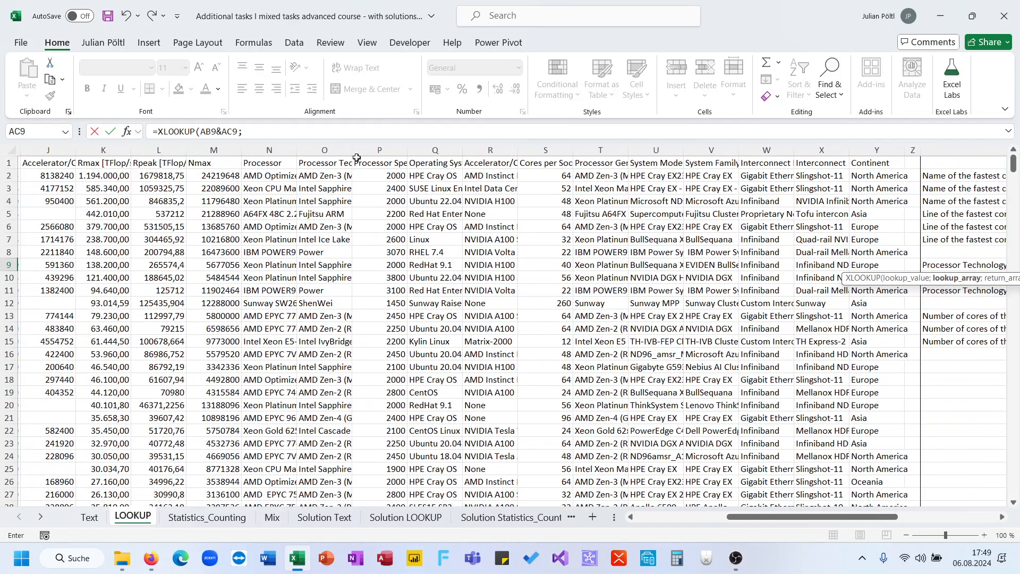
{"action": "scroll", "coordinate": [274, 236], "scroll_direction": "left", "scroll_amount": 3}
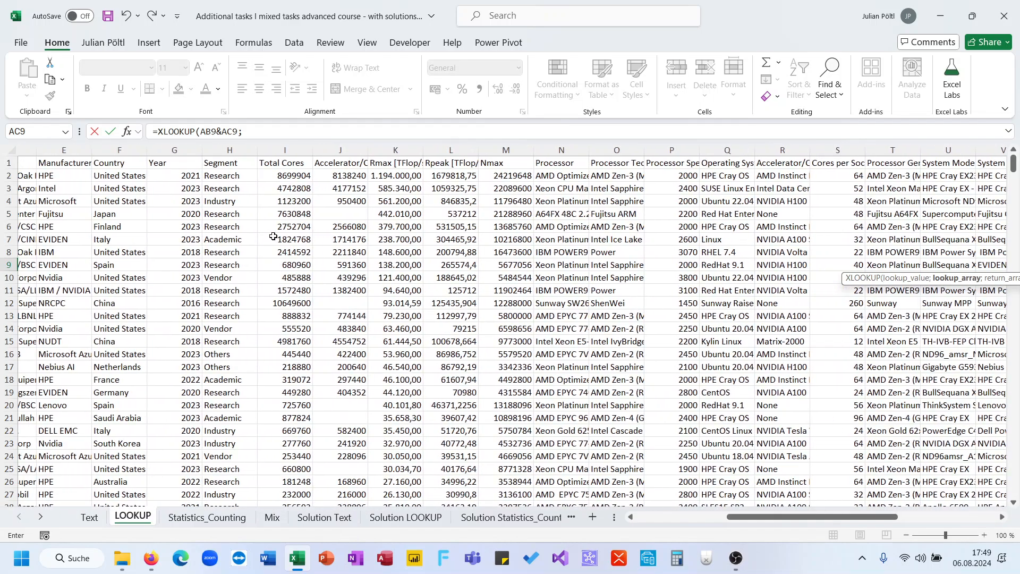
{"action": "left_click", "coordinate": [101, 144]}
{"action": "type", "text": "&"}
{"action": "left_click", "coordinate": [70, 149]}
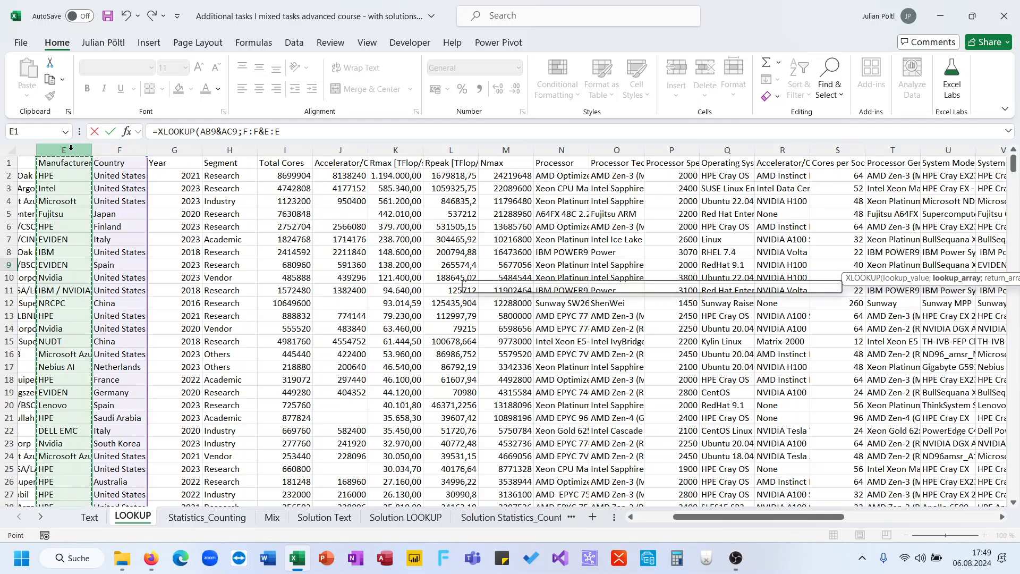
{"action": "type", "text": ";"}
{"action": "scroll", "coordinate": [70, 149], "scroll_direction": "left", "scroll_amount": 2}
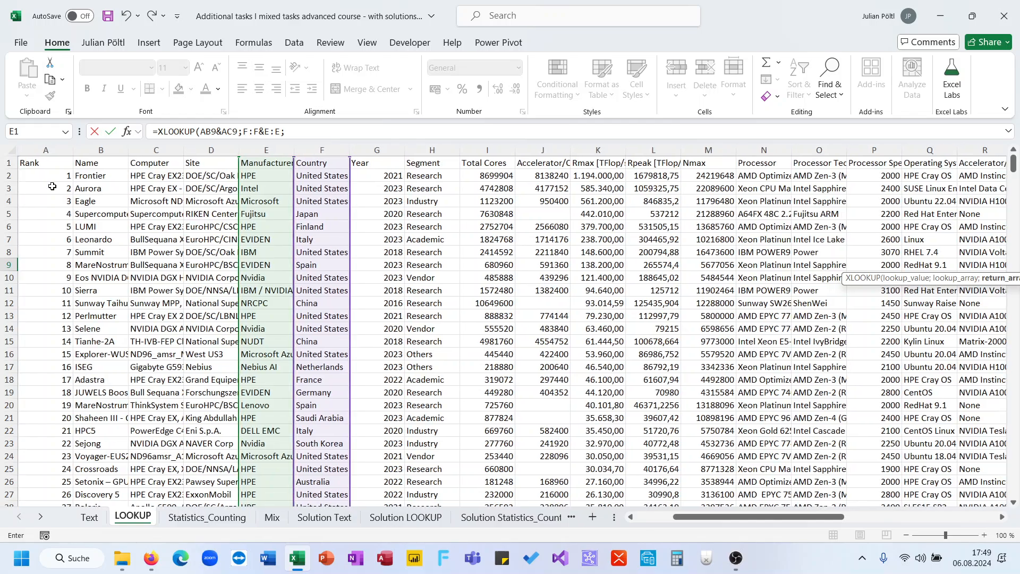
{"action": "left_click", "coordinate": [97, 150]}
{"action": "key", "text": "Return"}
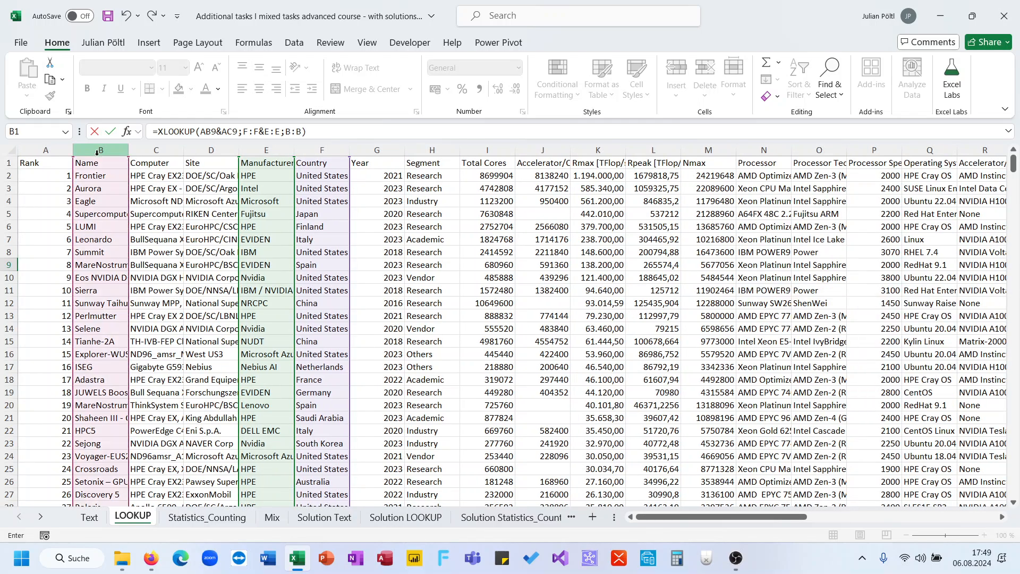
{"action": "key", "text": "Return"}
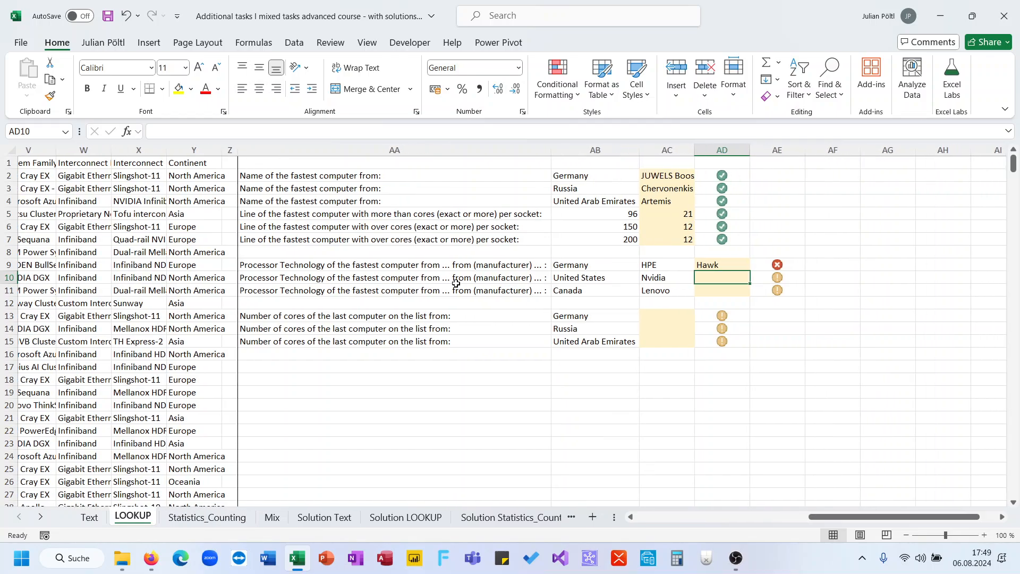
{"action": "left_click", "coordinate": [713, 265]}
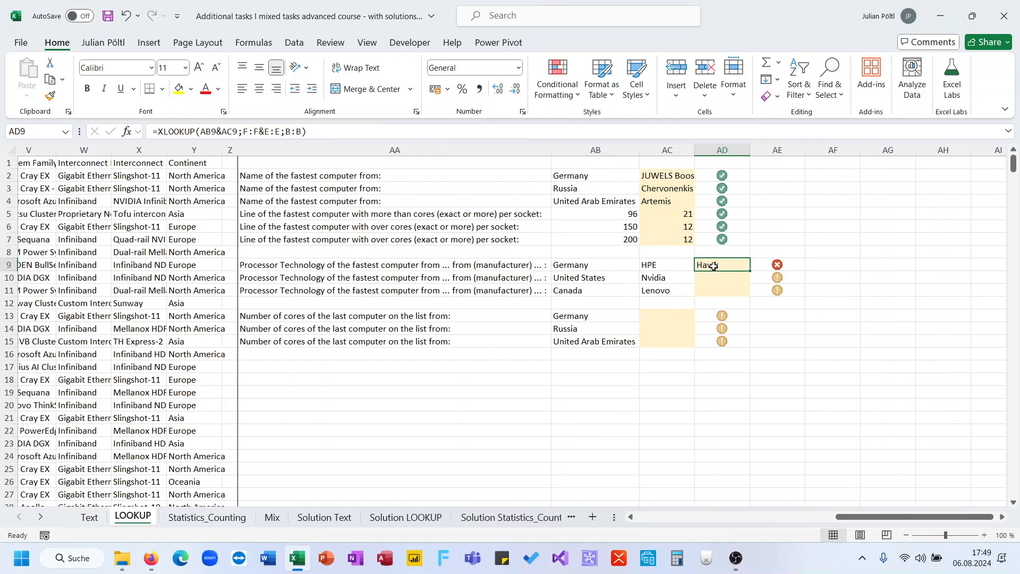
{"action": "left_click", "coordinate": [377, 137]}
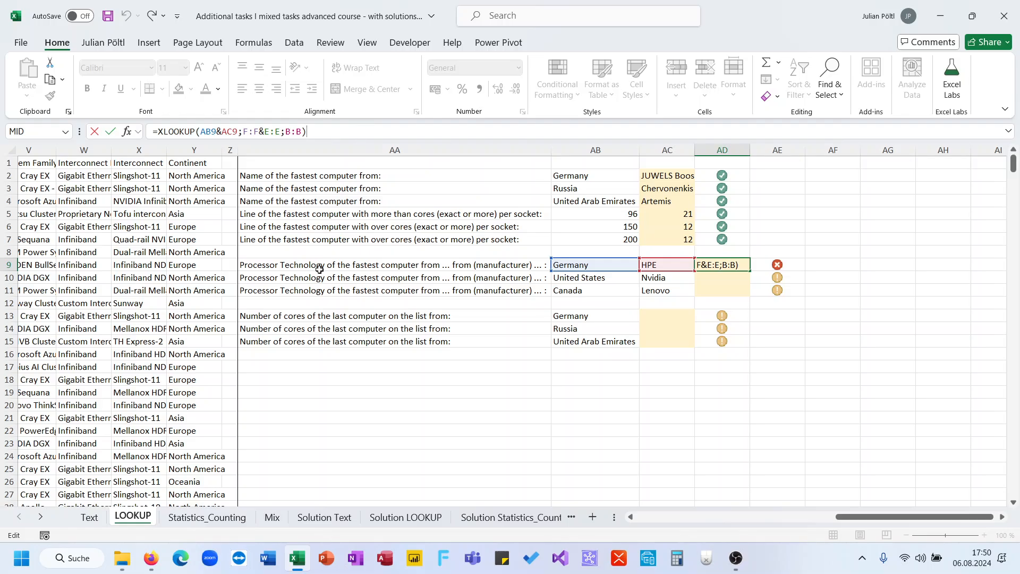
{"action": "scroll", "coordinate": [318, 269], "scroll_direction": "left", "scroll_amount": 10}
{"action": "scroll", "coordinate": [319, 269], "scroll_direction": "left", "scroll_amount": 1}
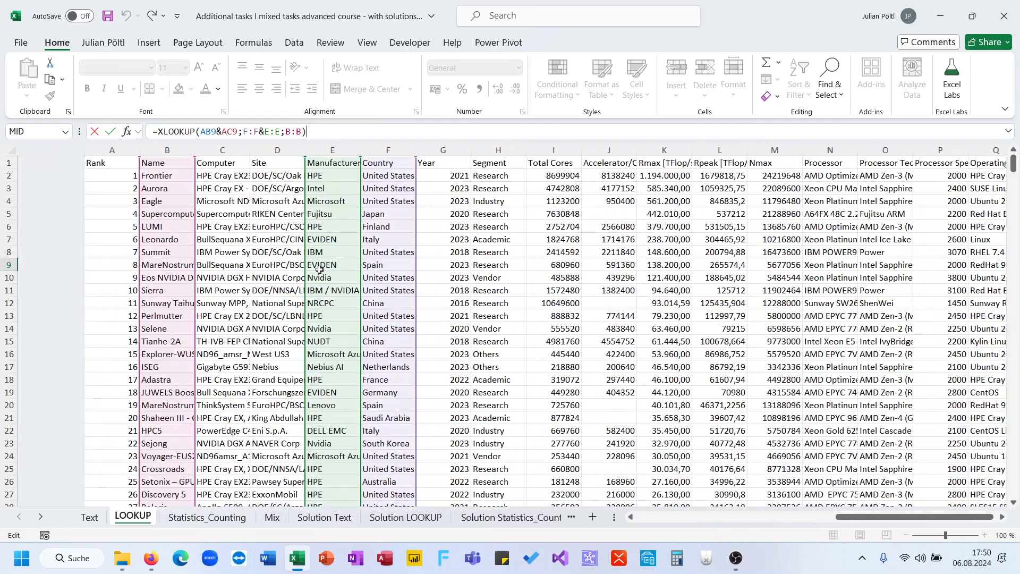
{"action": "key", "text": "Escape"}
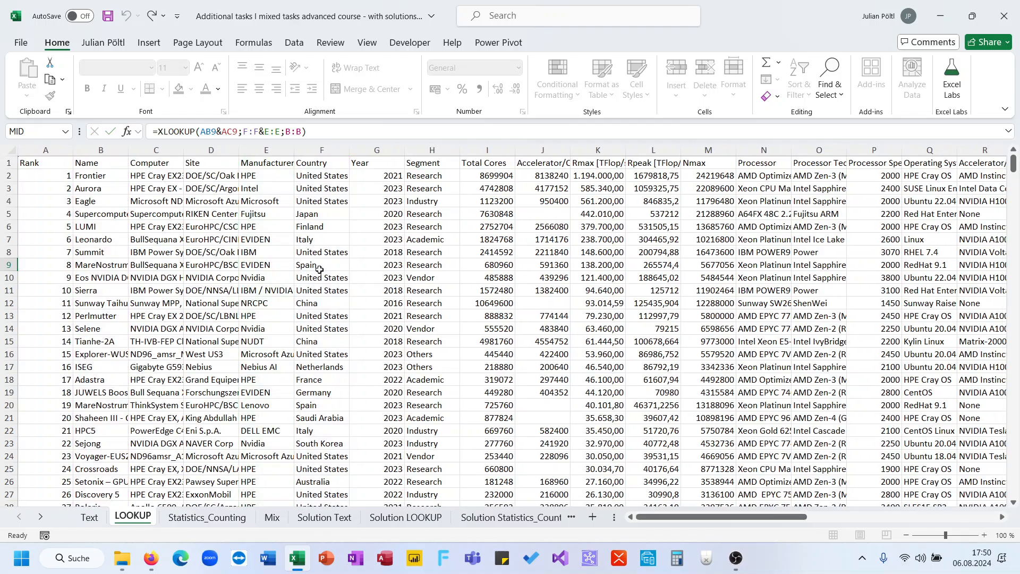
{"action": "scroll", "coordinate": [486, 312], "scroll_direction": "right", "scroll_amount": 2}
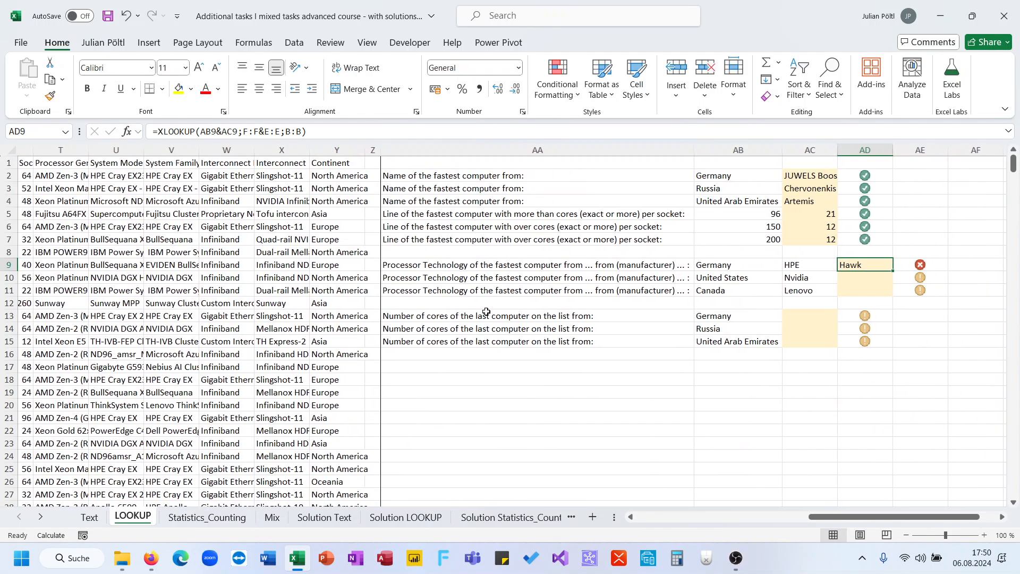
- Replace the return array of the XLOOKUP formula in AD9 with the Processor Technology column, O:O
{"action": "left_click", "coordinate": [306, 133]}
{"action": "key", "text": "BackSpace"}
{"action": "key", "text": "BackSpace"}
{"action": "key", "text": "BackSpace"}
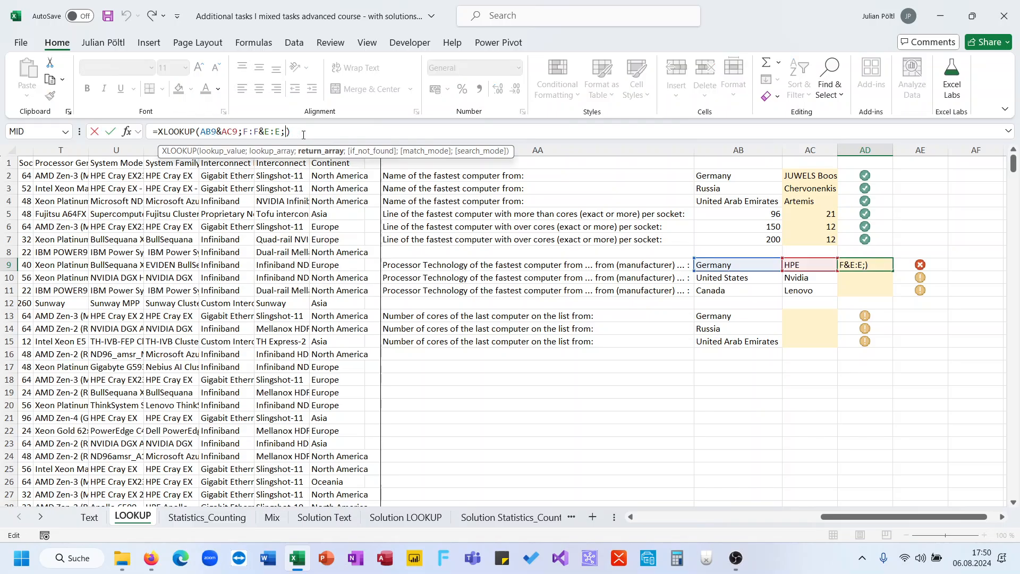
{"action": "scroll", "coordinate": [169, 312], "scroll_direction": "left", "scroll_amount": 8}
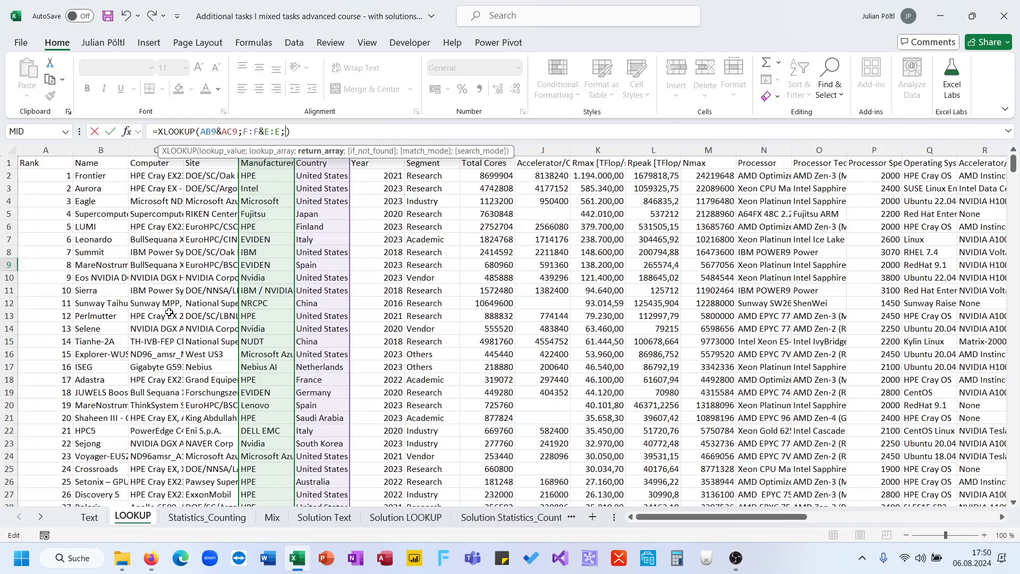
{"action": "scroll", "coordinate": [169, 312], "scroll_direction": "right", "scroll_amount": 1}
{"action": "scroll", "coordinate": [169, 312], "scroll_direction": "right", "scroll_amount": 2}
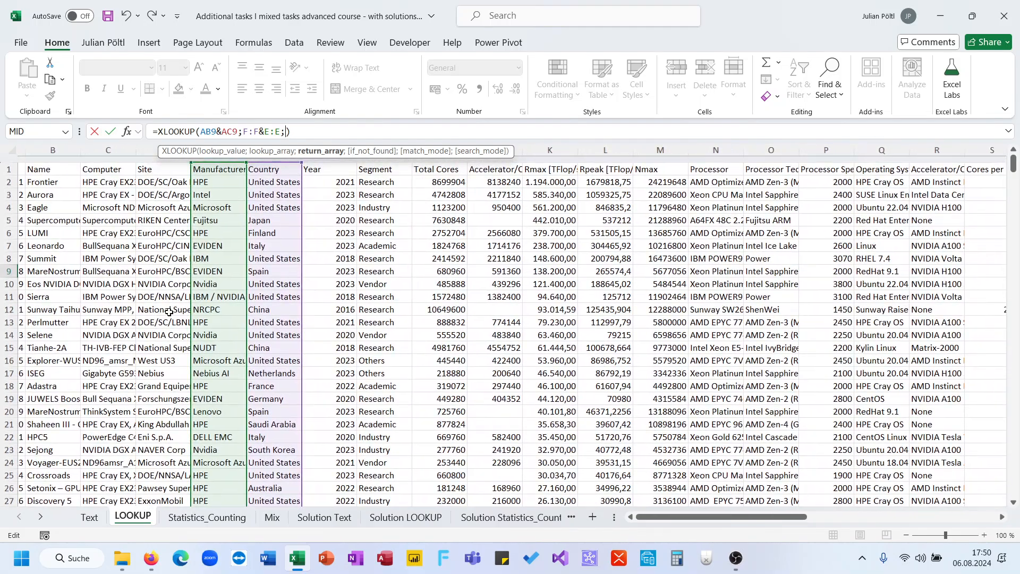
{"action": "scroll", "coordinate": [169, 312], "scroll_direction": "down", "scroll_amount": 1}
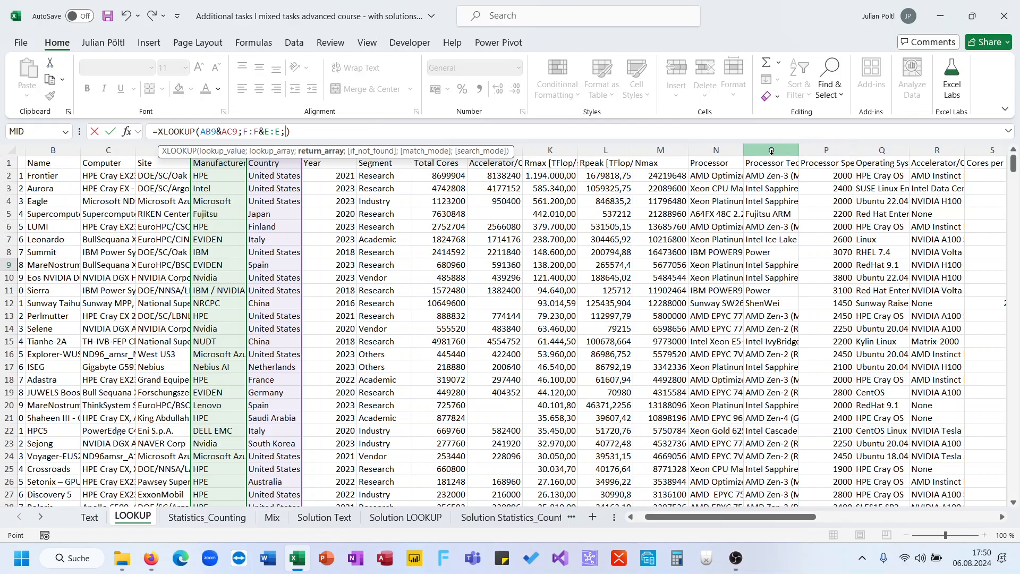
{"action": "left_click", "coordinate": [772, 150]}
{"action": "key", "text": "Return"}
- Fill the XLOOKUP formula from AD9 down to AD11 and check the copied formula in AD10
{"action": "key", "text": "Up"}
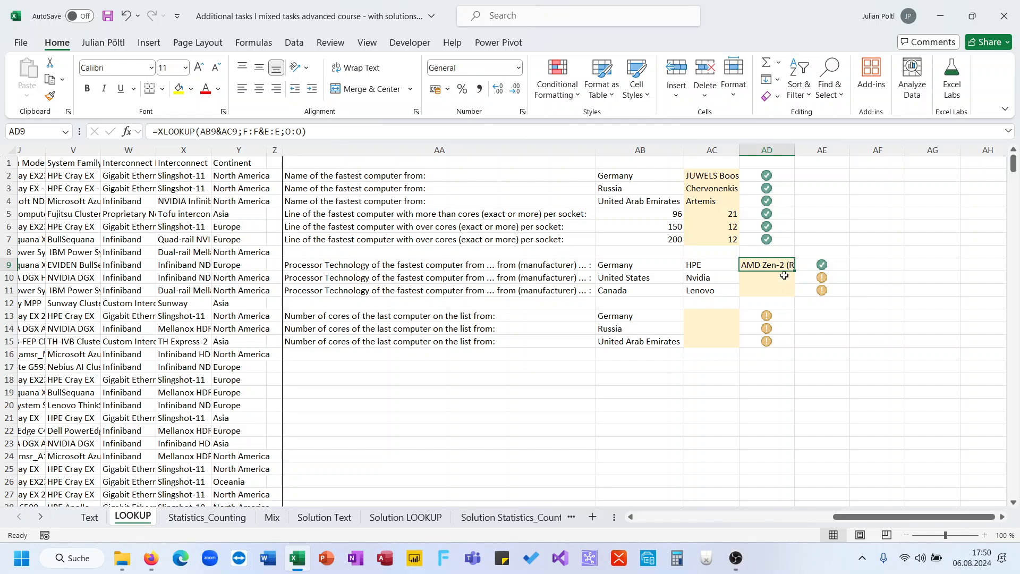
{"action": "left_click_drag", "start_coordinate": [794, 272], "coordinate": [792, 298]}
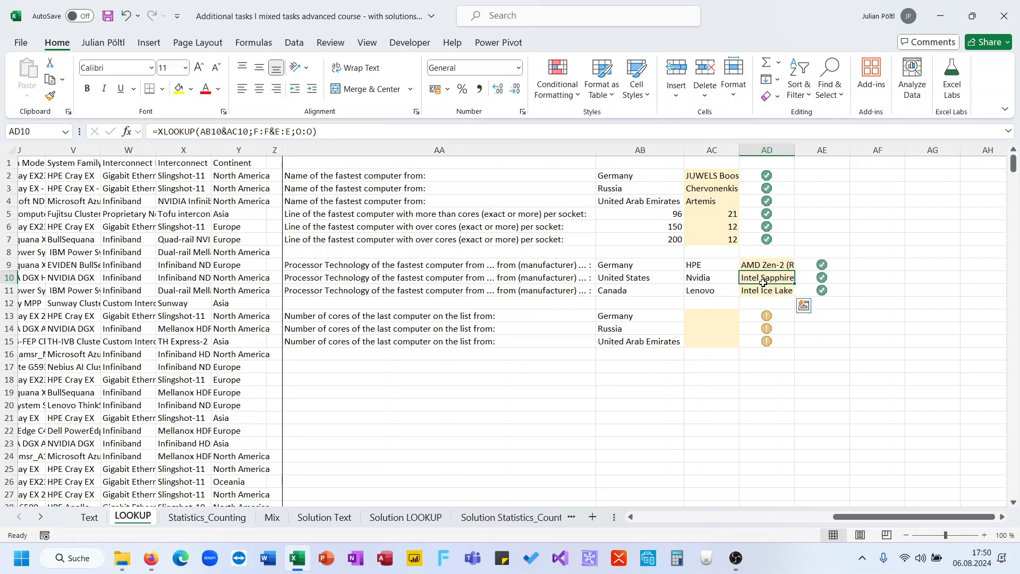
{"action": "left_click", "coordinate": [766, 279]}
- Start an XLOOKUP formula in AC13 with lookup value AB13 and the Country column, F:F, as lookup array
{"action": "left_click", "coordinate": [714, 316]}
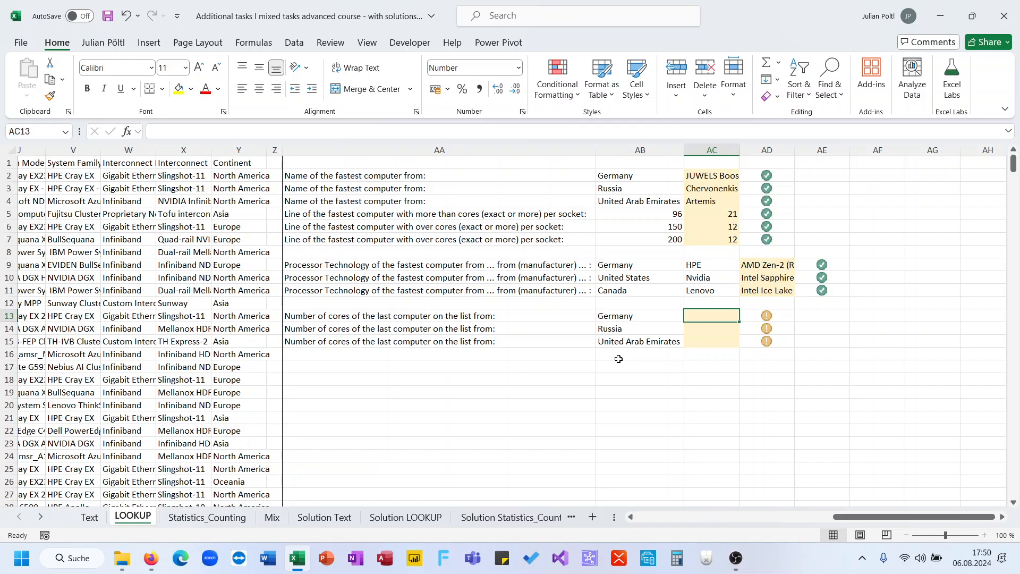
{"action": "type", "text": "=xl"}
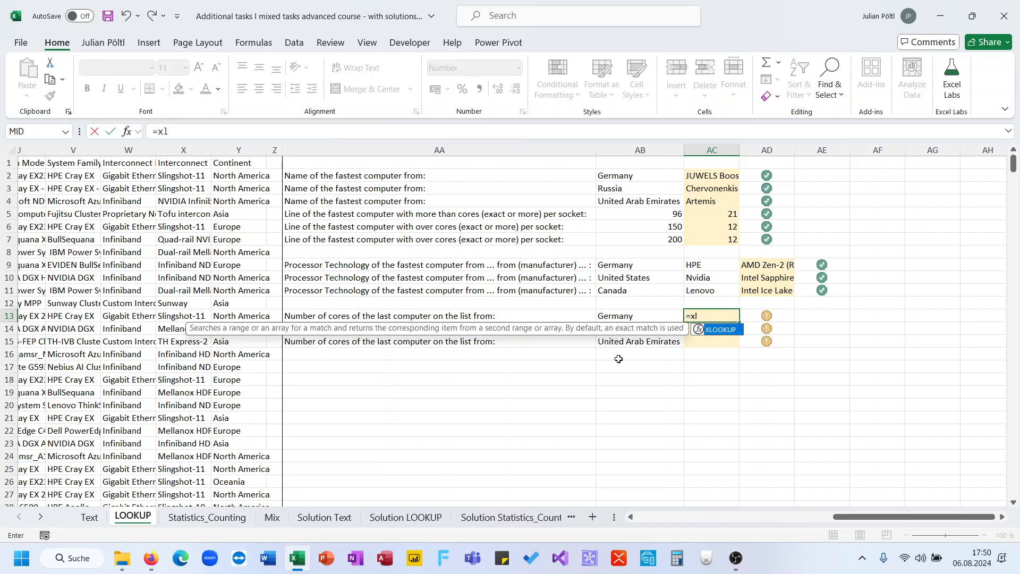
{"action": "key", "text": "Tab"}
{"action": "key", "text": "Left"}
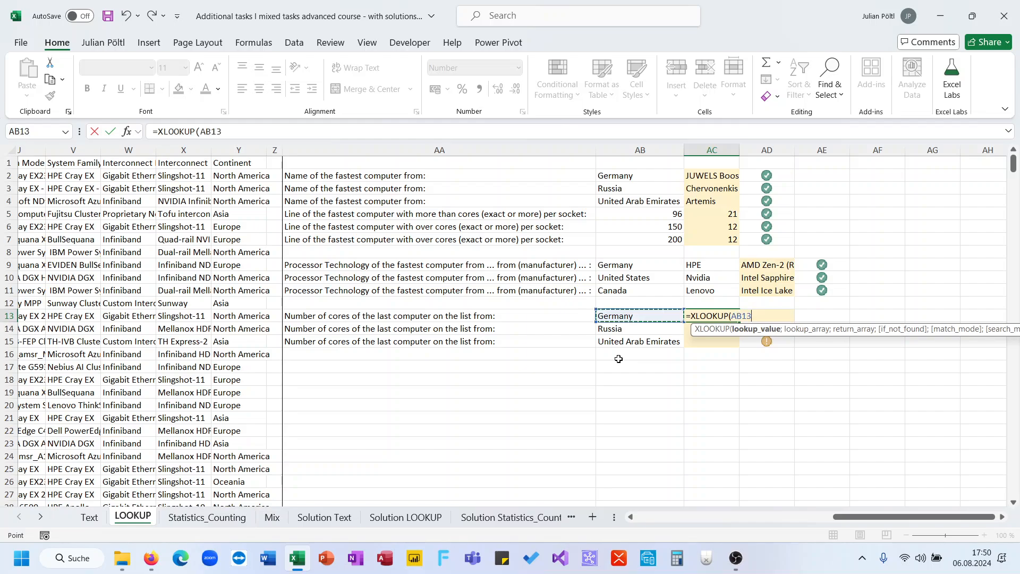
{"action": "type", "text": ";"}
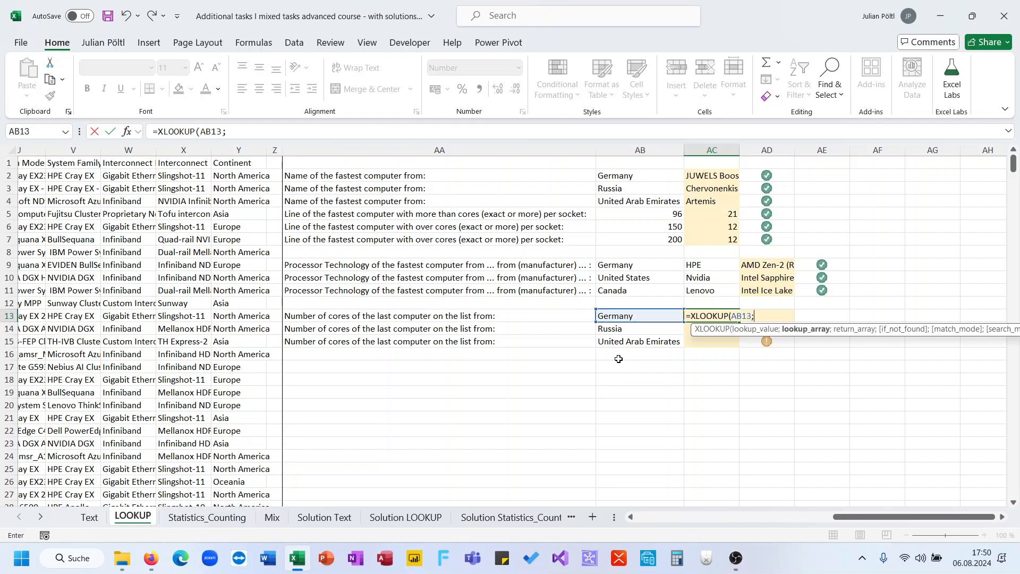
{"action": "scroll", "coordinate": [440, 358], "scroll_direction": "left", "scroll_amount": 10}
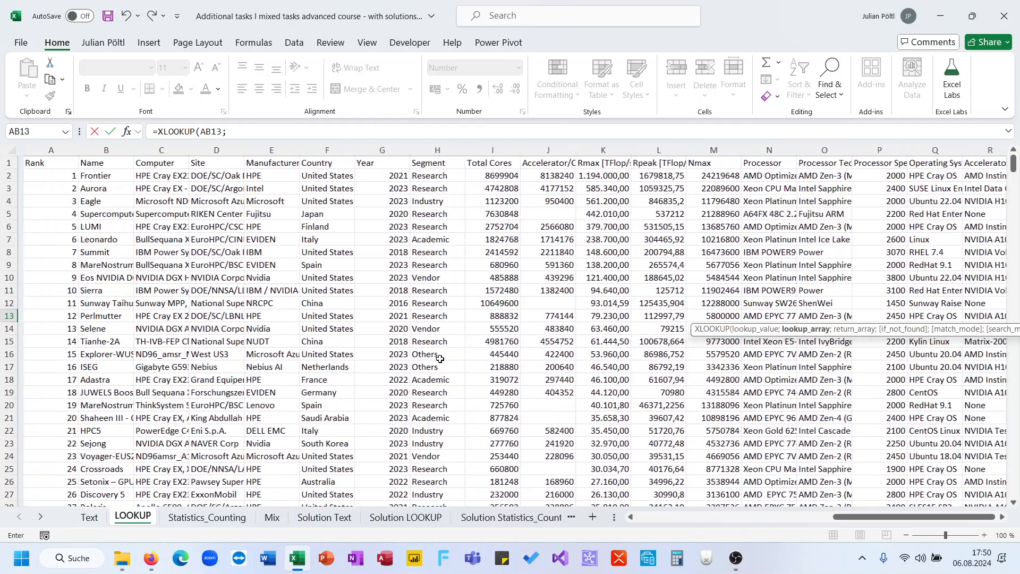
{"action": "left_click", "coordinate": [330, 151]}
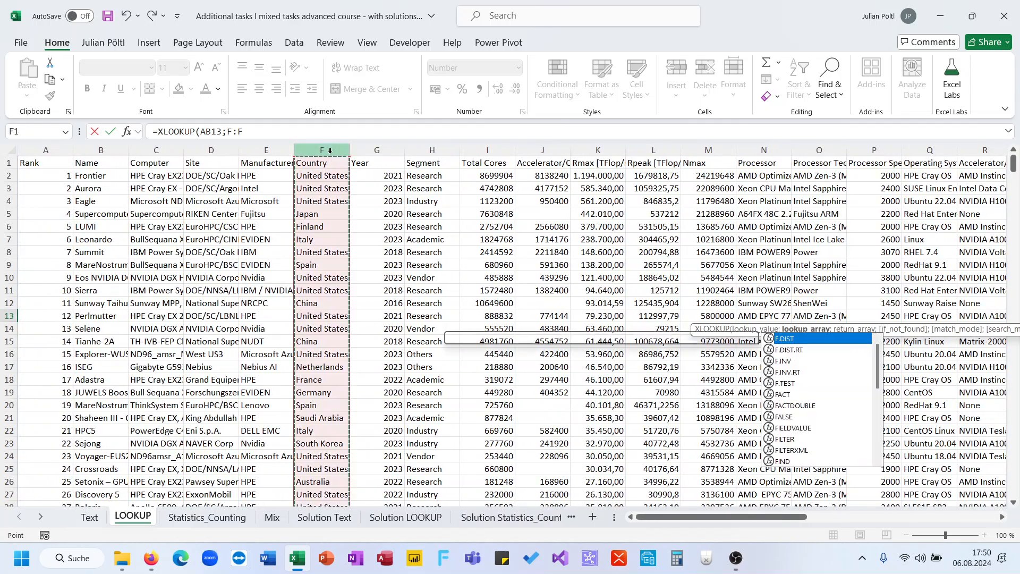
{"action": "type", "text": ";"}
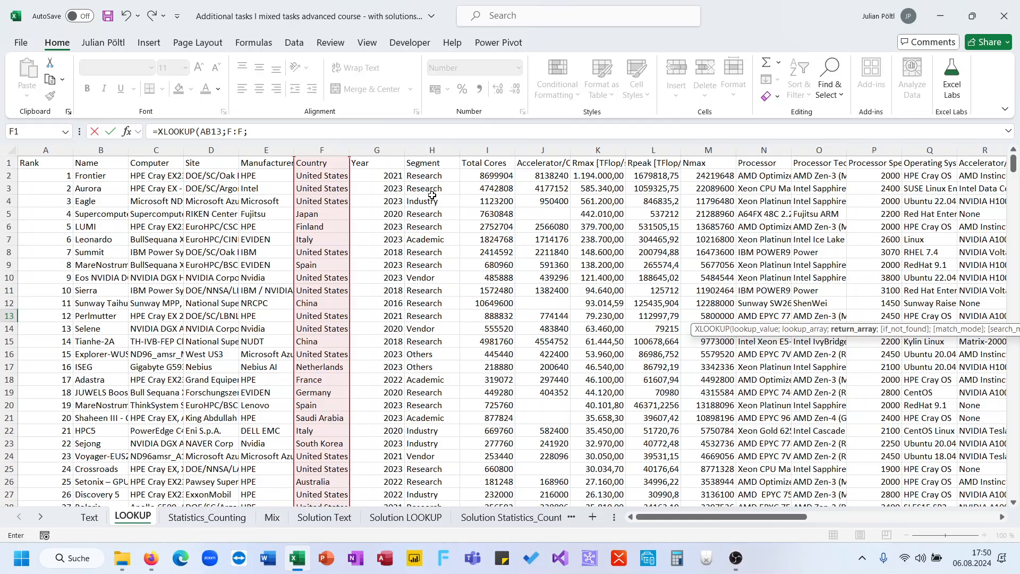
- Set the return array of the AC13 XLOOKUP formula to the Total Cores column, I:I
{"action": "scroll", "coordinate": [432, 195], "scroll_direction": "right", "scroll_amount": 10}
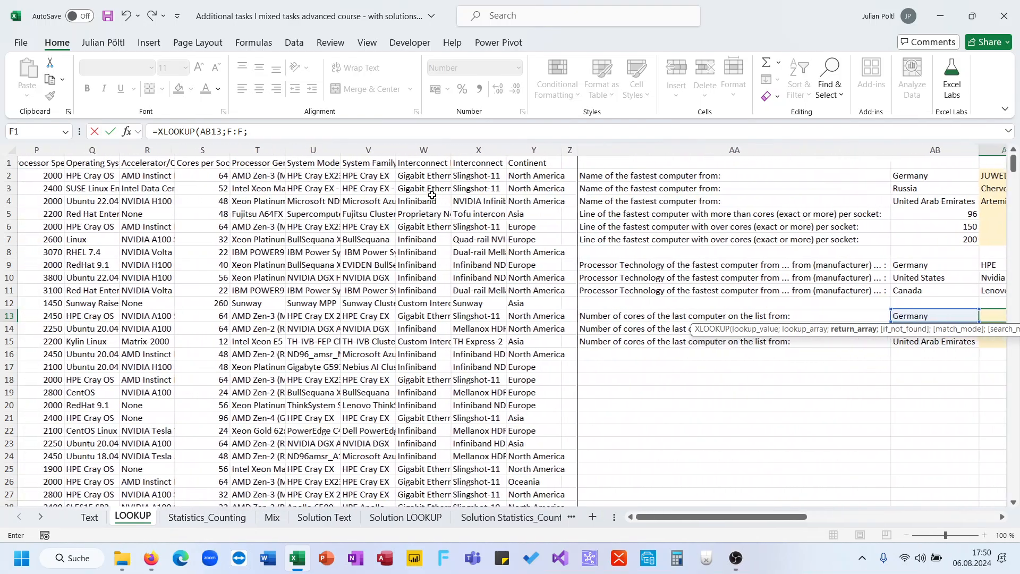
{"action": "scroll", "coordinate": [432, 196], "scroll_direction": "left", "scroll_amount": 5}
{"action": "scroll", "coordinate": [399, 182], "scroll_direction": "left", "scroll_amount": 5}
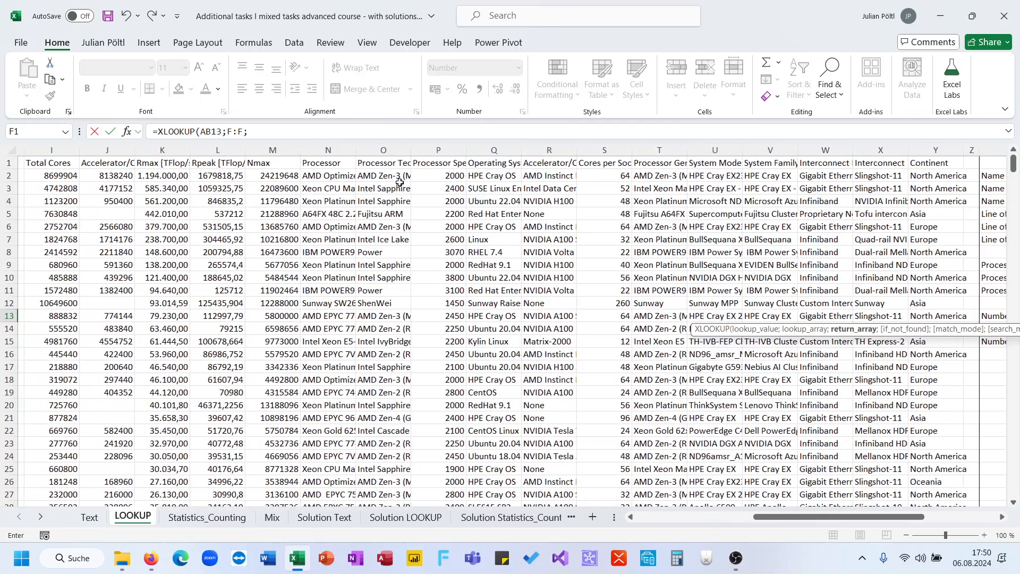
{"action": "type", "text": "L:L"}
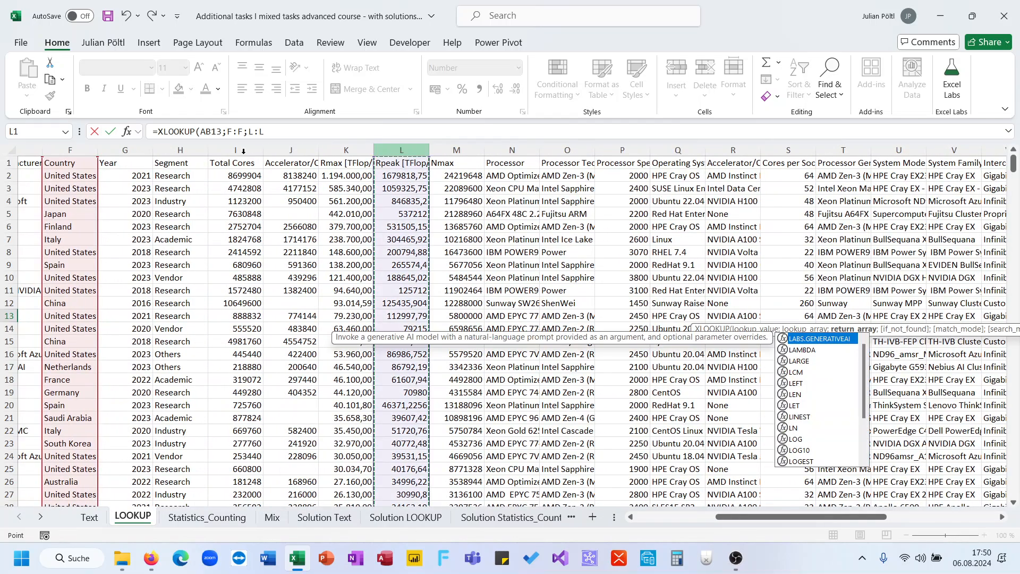
{"action": "key", "text": "Left"}
{"action": "key", "text": "Left"}
{"action": "key", "text": "Left"}
{"action": "key", "text": "Left"}
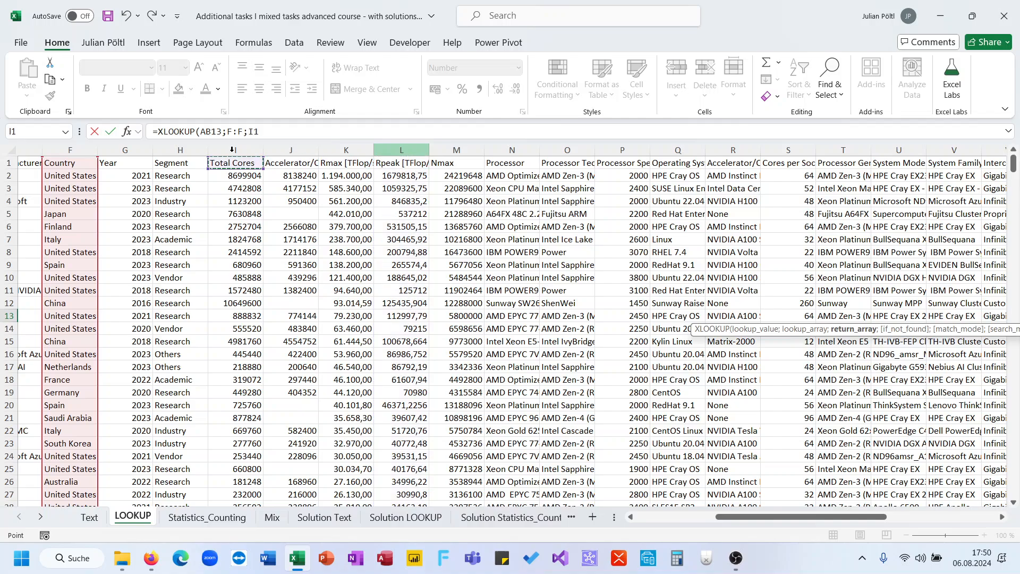
{"action": "key", "text": "Right"}
{"action": "key", "text": "ctrl+space"}
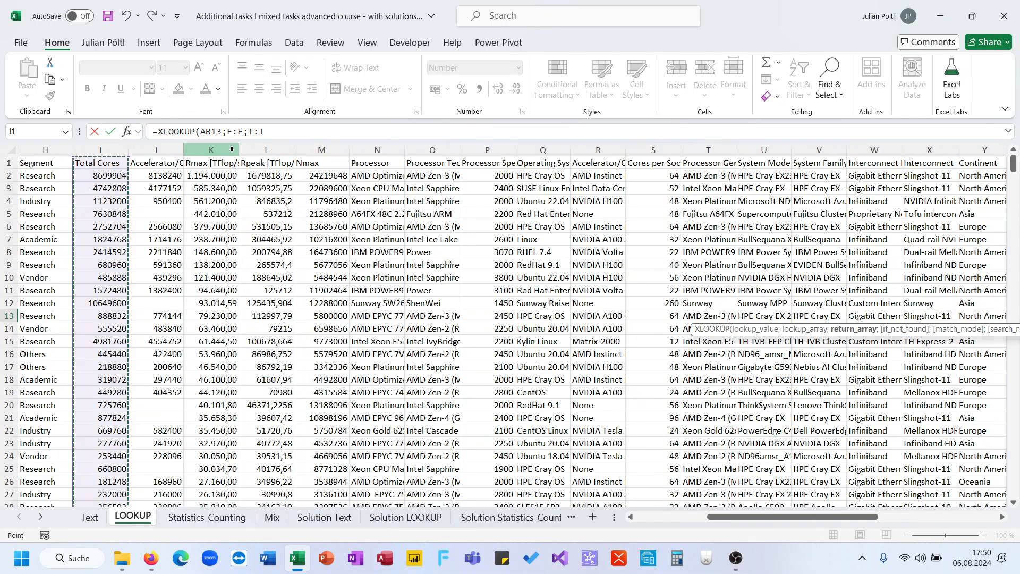
- Complete the AC13 XLOOKUP with search mode -1 for last-to-first and fill the formula down to AC15
{"action": "type", "text": ";;;"}
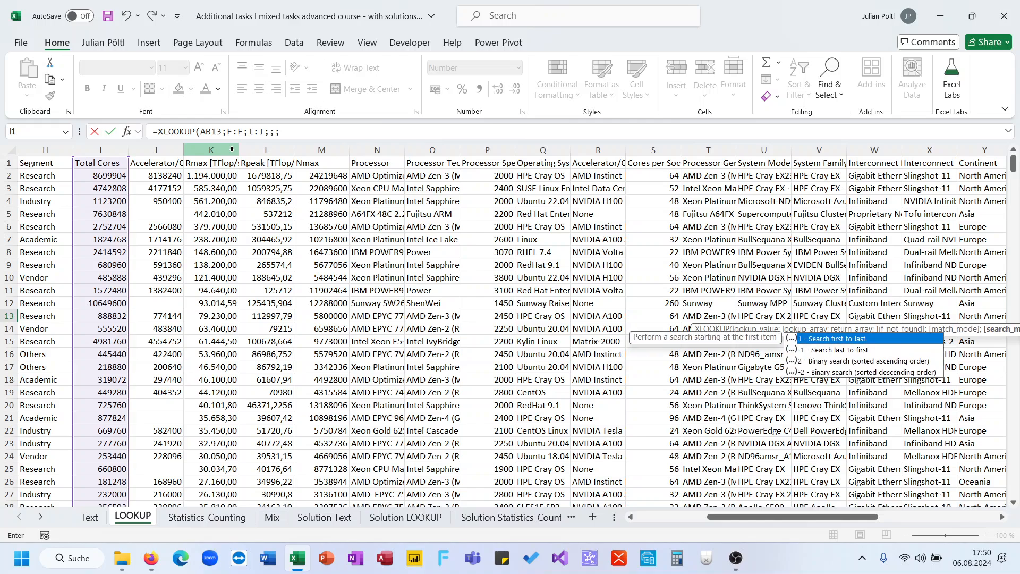
{"action": "type", "text": "-1"}
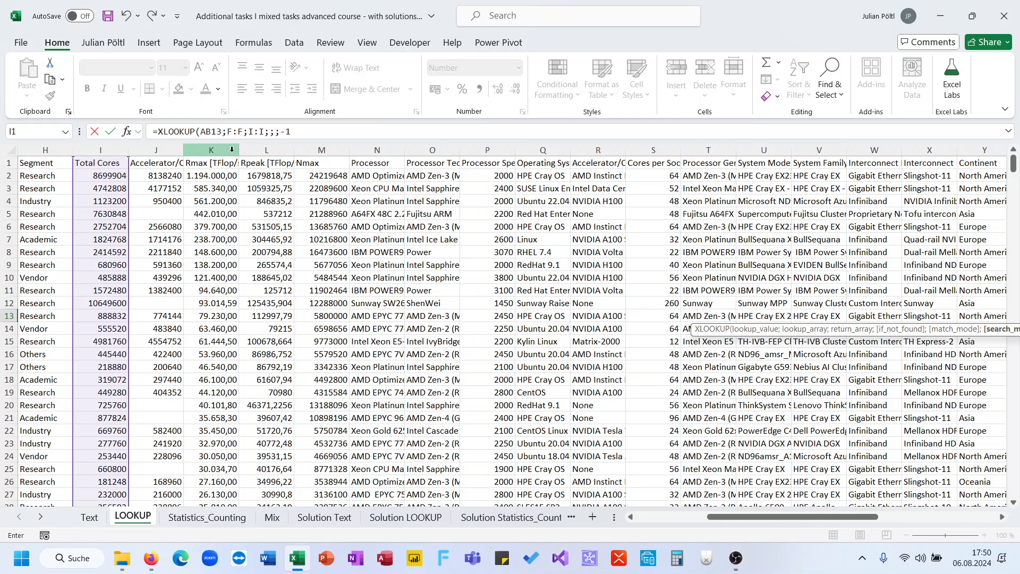
{"action": "key", "text": "ctrl+Return"}
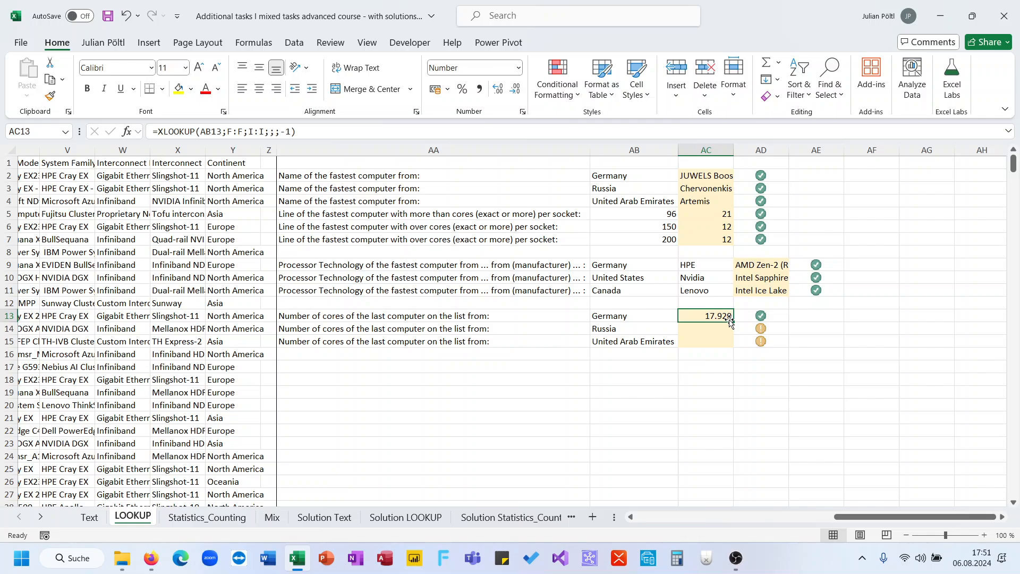
{"action": "double_click", "coordinate": [733, 323]}
{"action": "left_click", "coordinate": [727, 377]}
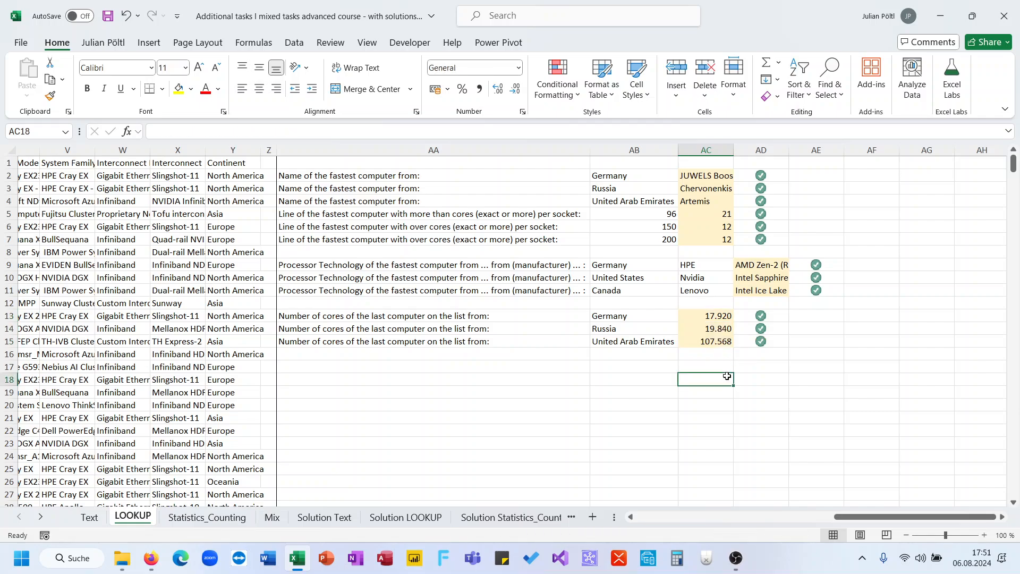
- Switch to the Statistics_Counting sheet and go to its task list beside the computer table
{"action": "left_click", "coordinate": [207, 517]}
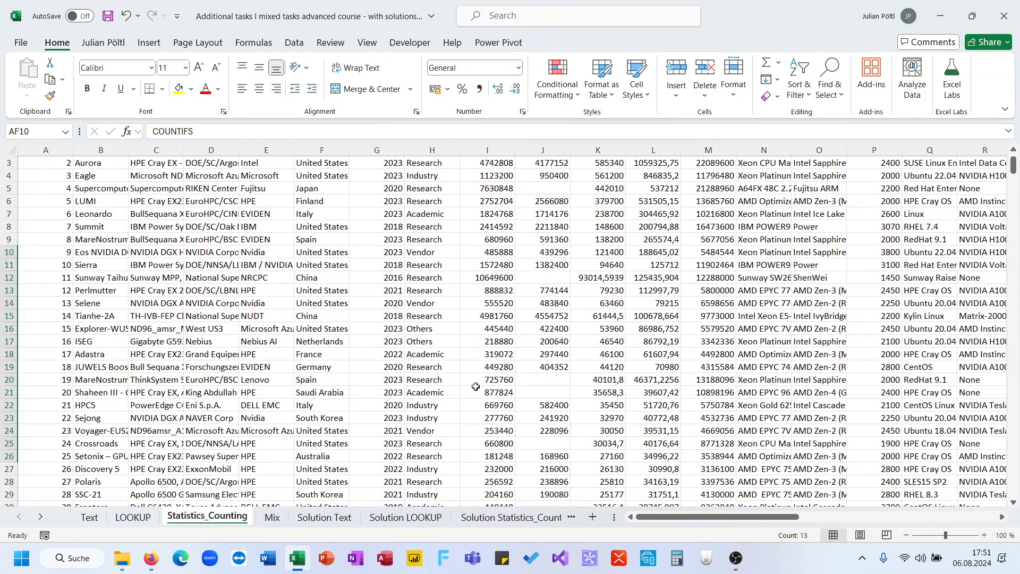
{"action": "scroll", "coordinate": [476, 387], "scroll_direction": "up", "scroll_amount": 1}
{"action": "scroll", "coordinate": [476, 386], "scroll_direction": "right", "scroll_amount": 4}
{"action": "scroll", "coordinate": [475, 386], "scroll_direction": "right", "scroll_amount": 7}
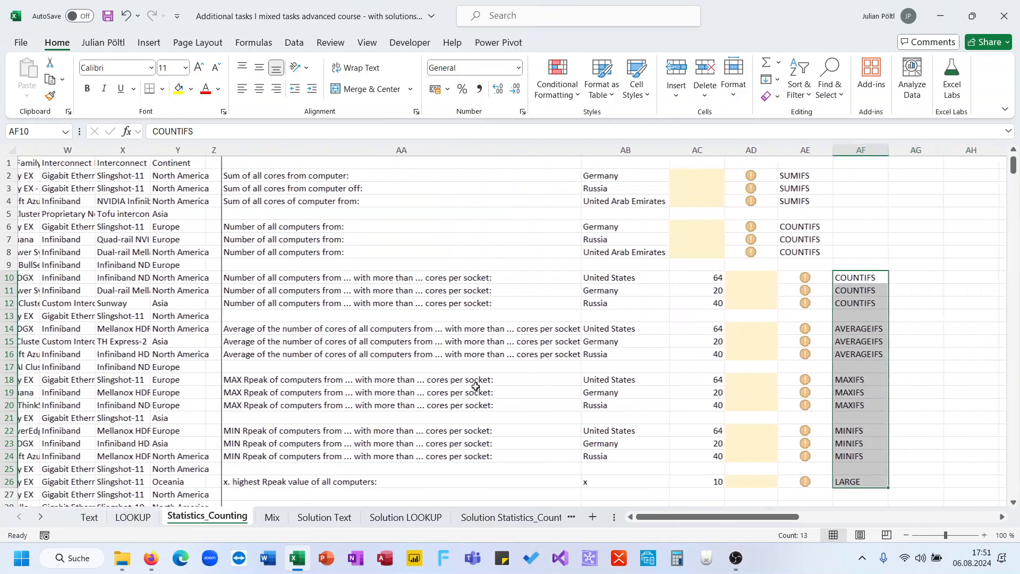
{"action": "left_click", "coordinate": [564, 317]}
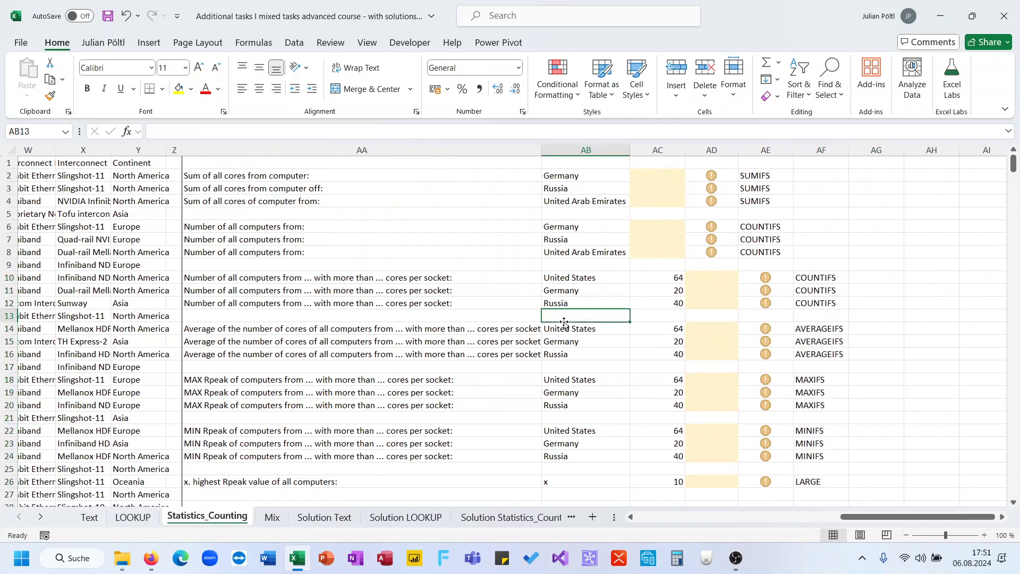
- Start a SUMIFS formula in AC2 with the Total Cores column, I:I, as the sum range
{"action": "left_click", "coordinate": [659, 178]}
{"action": "type", "text": "=sum"}
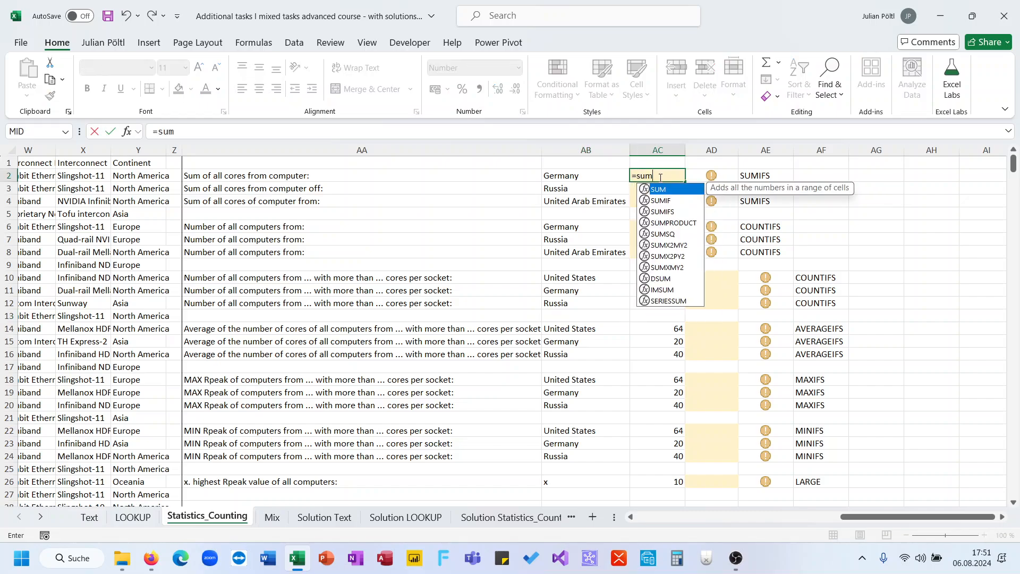
{"action": "key", "text": "Down"}
{"action": "key", "text": "Down"}
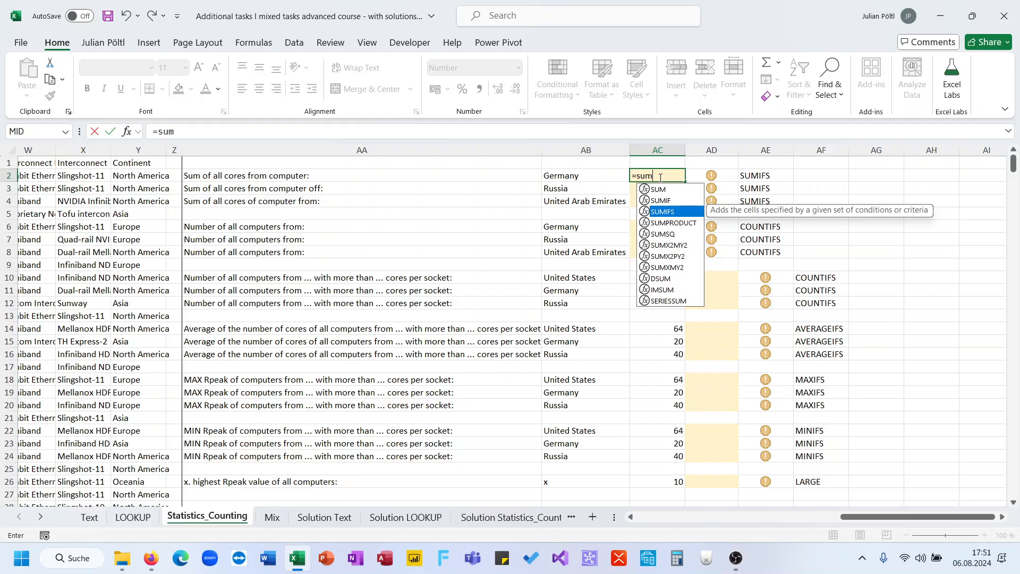
{"action": "key", "text": "Tab"}
{"action": "scroll", "coordinate": [355, 286], "scroll_direction": "left", "scroll_amount": 7}
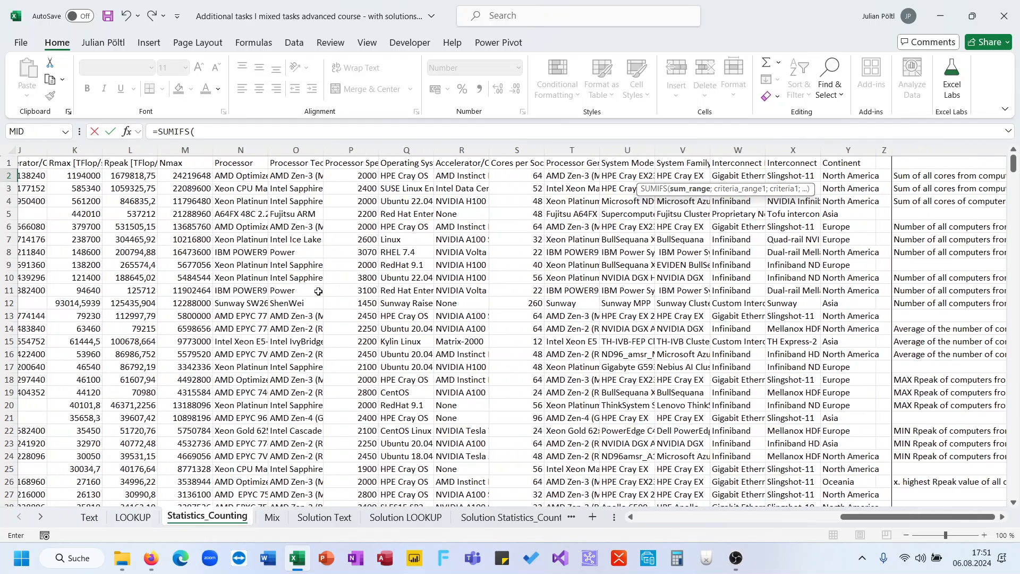
{"action": "scroll", "coordinate": [400, 237], "scroll_direction": "left", "scroll_amount": 2}
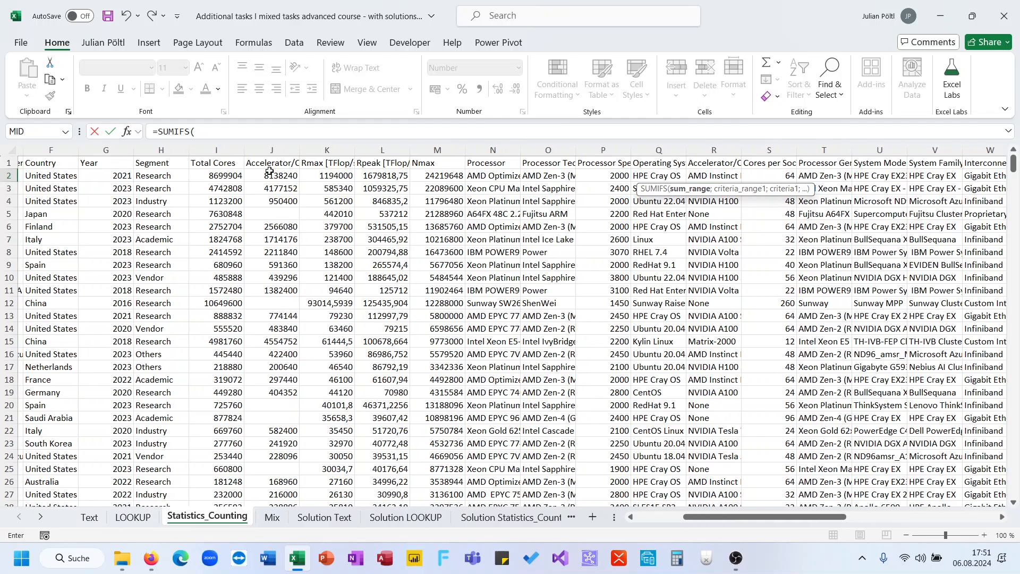
{"action": "left_click", "coordinate": [228, 151]}
{"action": "type", "text": ";F:F"}
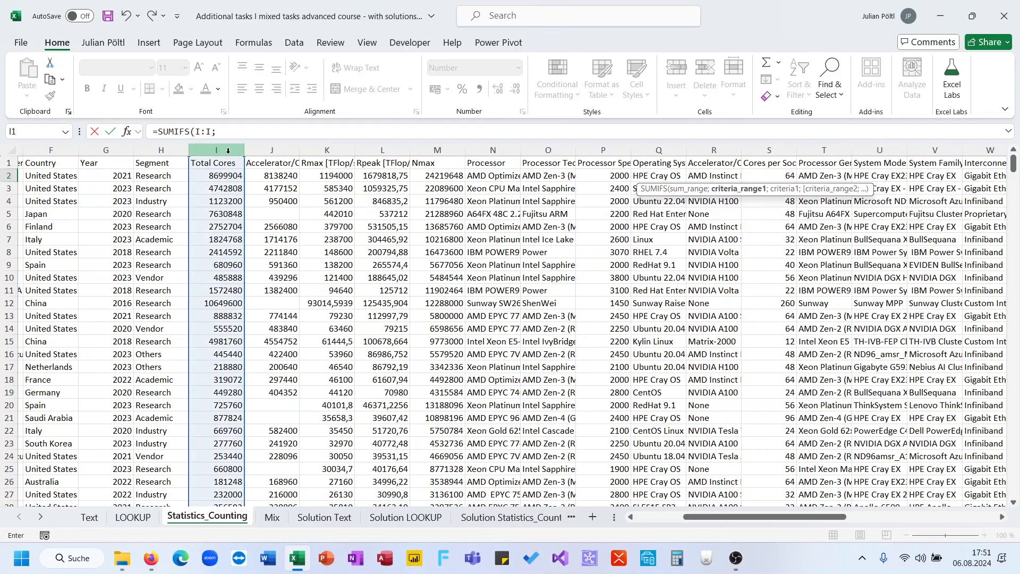
- Complete the AC2 SUMIFS with criteria range F:F and criterion AB2, and fill it down to AC4
{"action": "left_click", "coordinate": [51, 151]}
{"action": "type", "text": ";"}
{"action": "scroll", "coordinate": [409, 276], "scroll_direction": "right", "scroll_amount": 8}
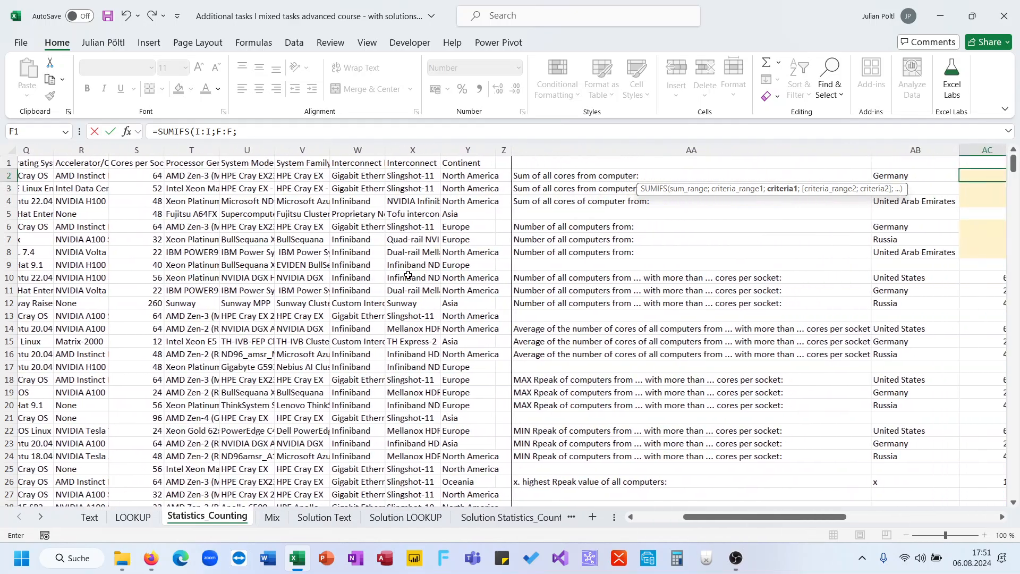
{"action": "left_click", "coordinate": [659, 175]}
{"action": "type", "text": ")"}
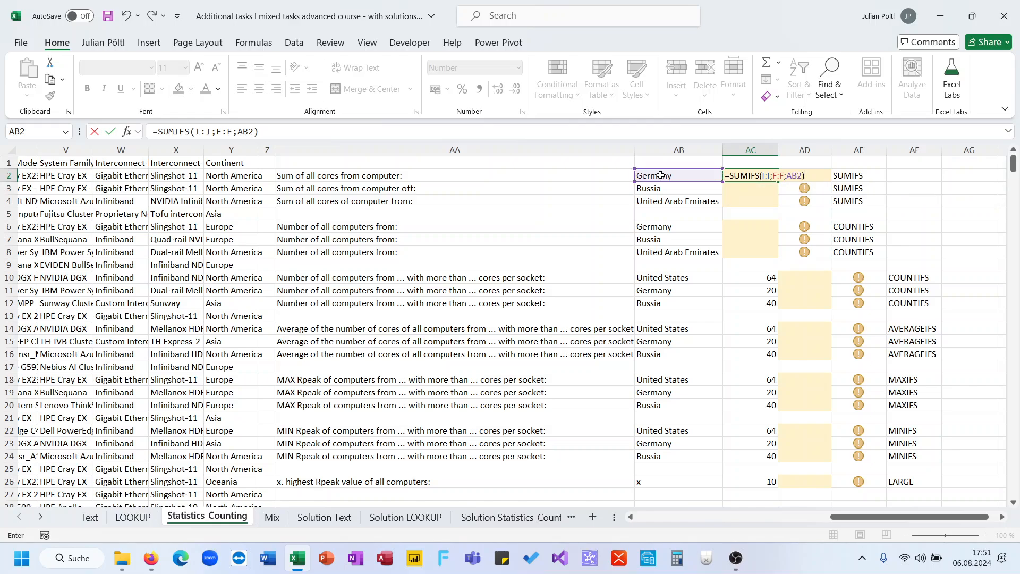
{"action": "key", "text": "Return"}
{"action": "key", "text": "Up"}
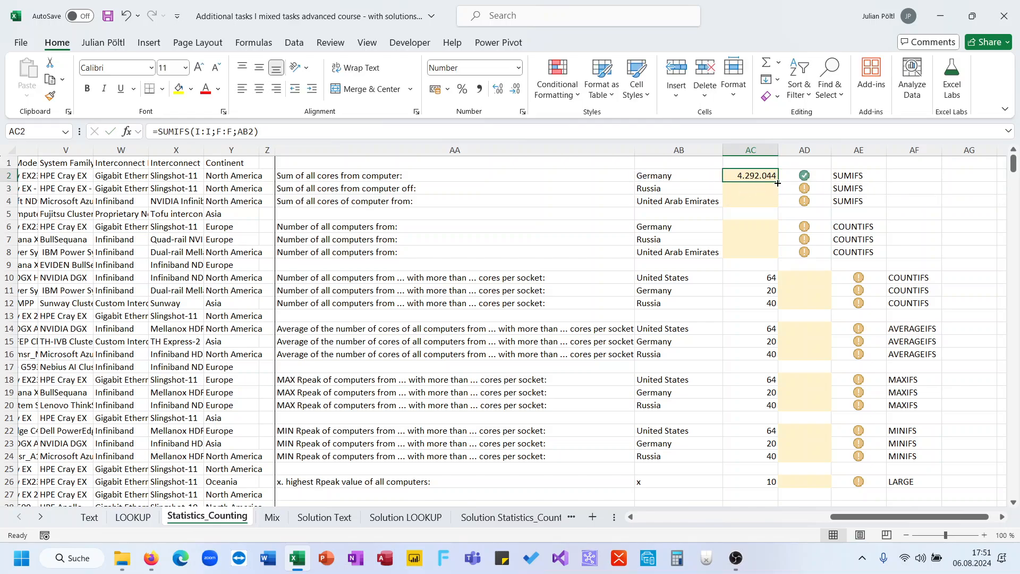
{"action": "left_click_drag", "start_coordinate": [779, 182], "coordinate": [780, 208]}
- Start a COUNTIFS formula in AC6 for the number of computers from Germany
{"action": "left_click", "coordinate": [760, 225]}
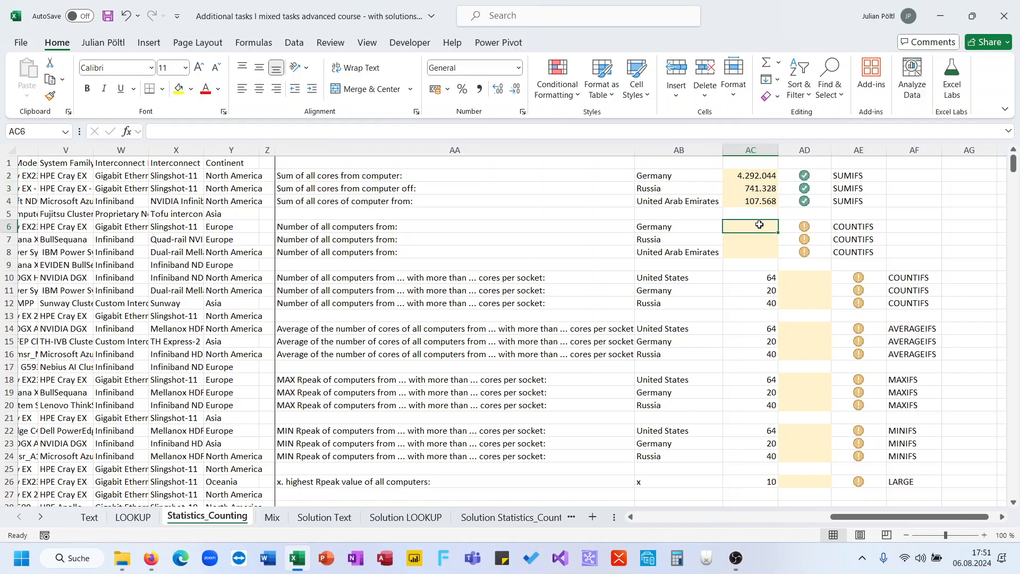
{"action": "scroll", "coordinate": [760, 225], "scroll_direction": "right", "scroll_amount": 1}
{"action": "type", "text": "=coun"}
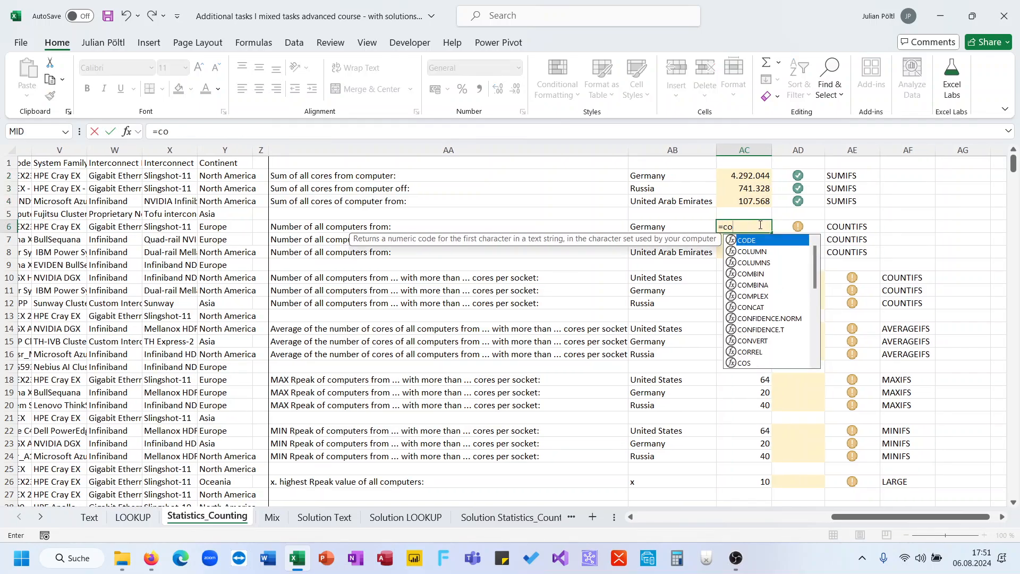
{"action": "key", "text": "Down"}
{"action": "key", "text": "Down"}
{"action": "key", "text": "Down"}
{"action": "key", "text": "Down"}
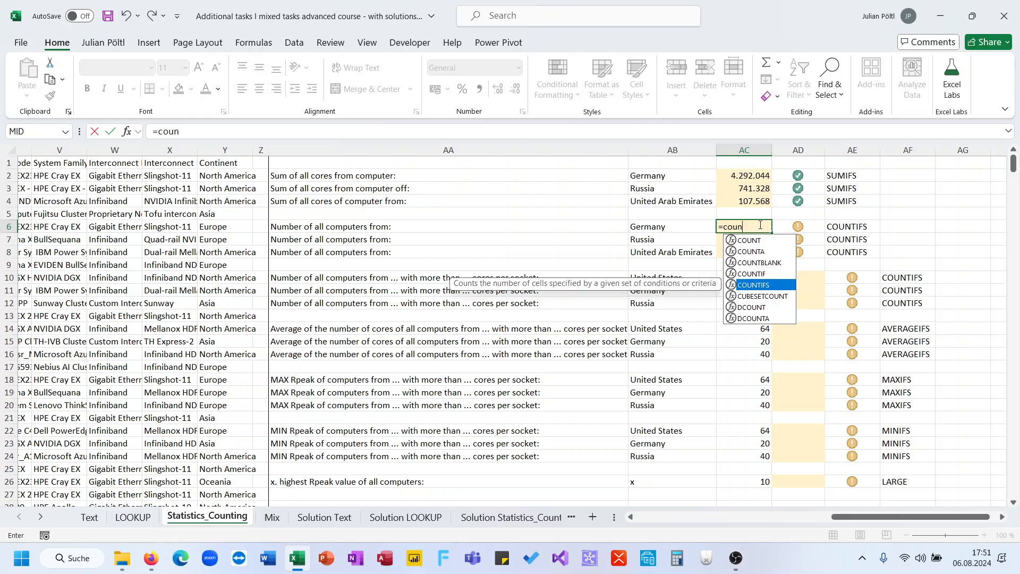
{"action": "key", "text": "Tab"}
{"action": "key", "text": "Left"}
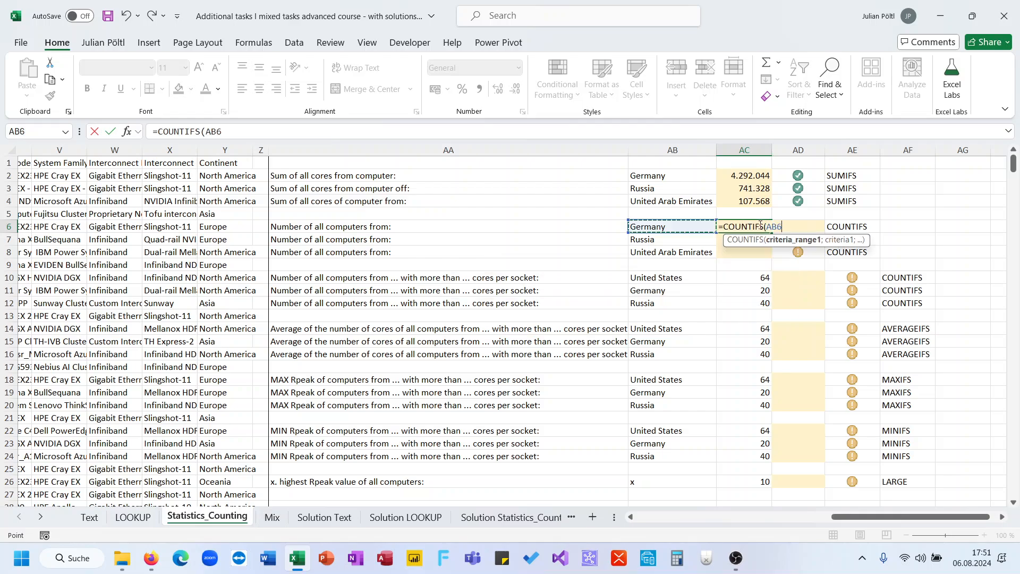
{"action": "key", "text": "BackSpace"}
{"action": "key", "text": "BackSpace"}
{"action": "key", "text": "BackSpace"}
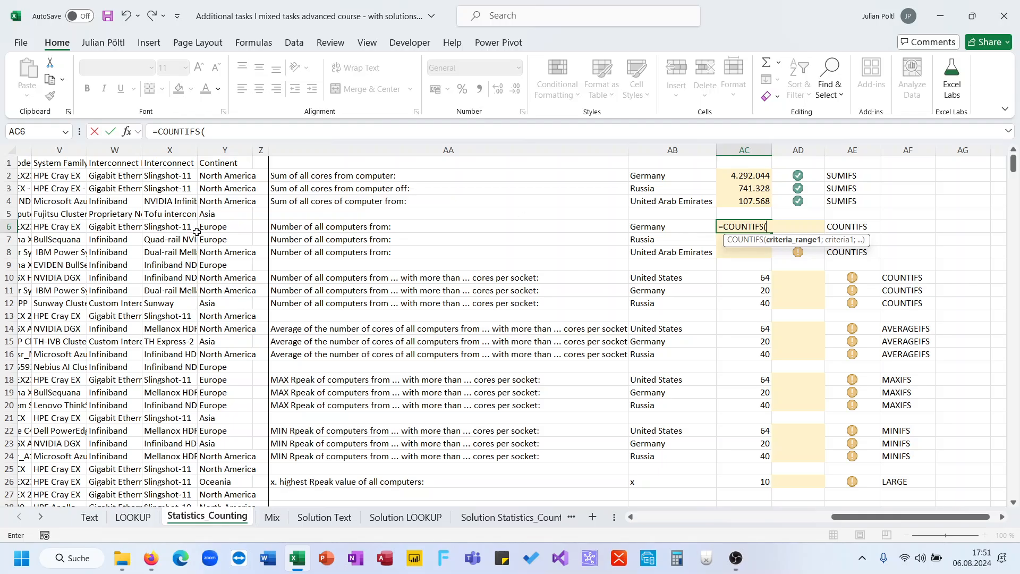
- Complete the AC6 COUNTIFS with criteria range F:F and criterion AB6, and fill it down to AC8
{"action": "scroll", "coordinate": [177, 198], "scroll_direction": "left", "scroll_amount": 10}
{"action": "left_click", "coordinate": [117, 147]}
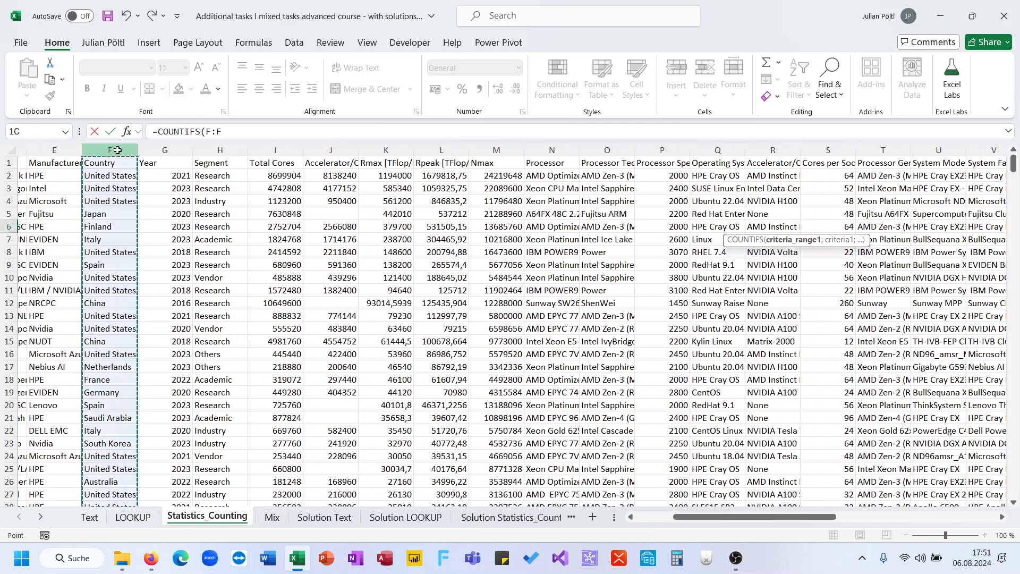
{"action": "type", "text": ";"}
{"action": "scroll", "coordinate": [406, 284], "scroll_direction": "right", "scroll_amount": 10}
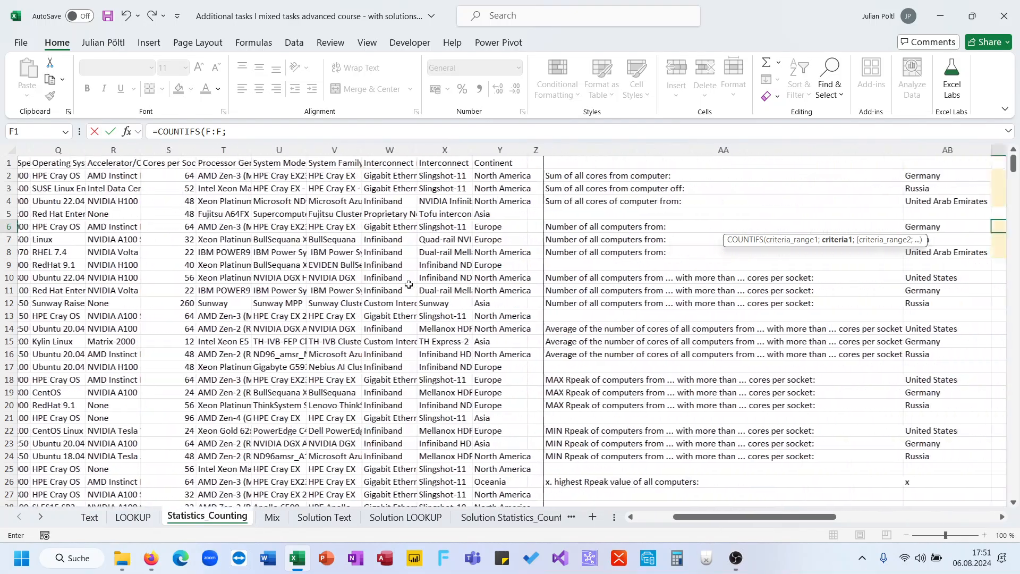
{"action": "left_click", "coordinate": [668, 229]}
{"action": "type", "text": ")"}
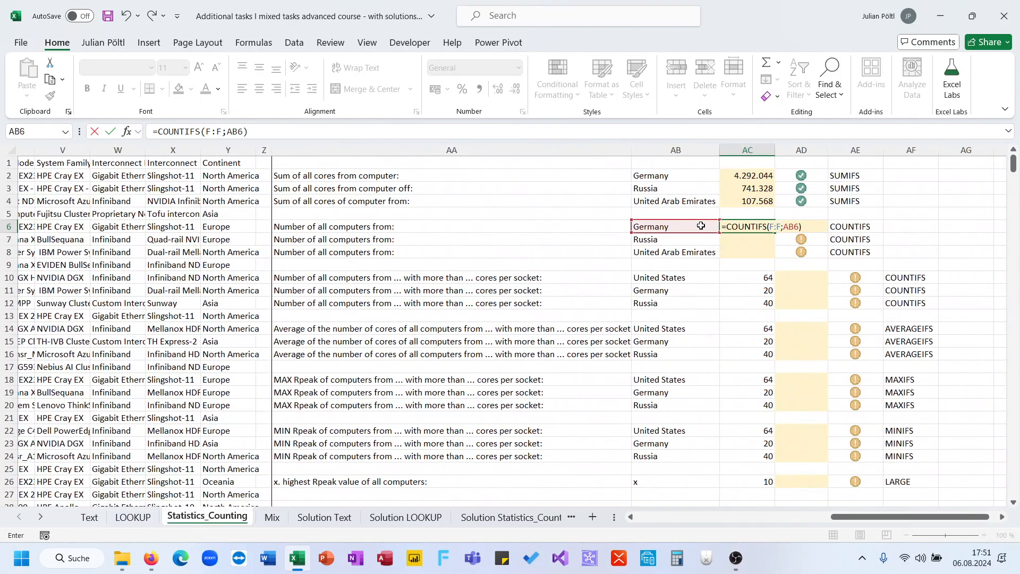
{"action": "key", "text": "Return"}
{"action": "left_click", "coordinate": [719, 228]}
{"action": "left_click_drag", "start_coordinate": [778, 235], "coordinate": [774, 262]}
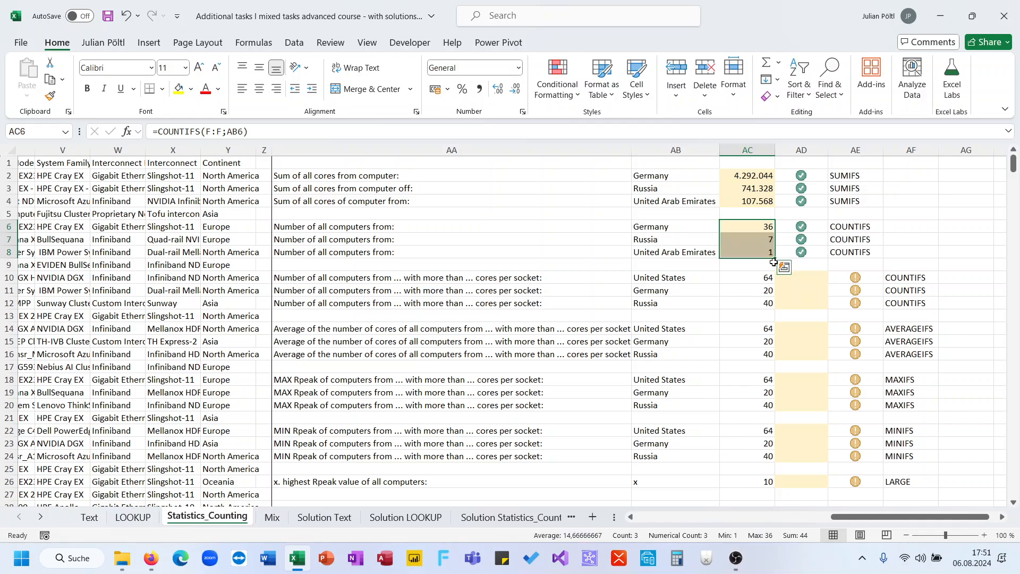
- Start a COUNTIFS formula in AD10 for the number of United States computers above the given cores per socket
{"action": "left_click", "coordinate": [810, 275]}
{"action": "scroll", "coordinate": [554, 342], "scroll_direction": "down", "scroll_amount": 1}
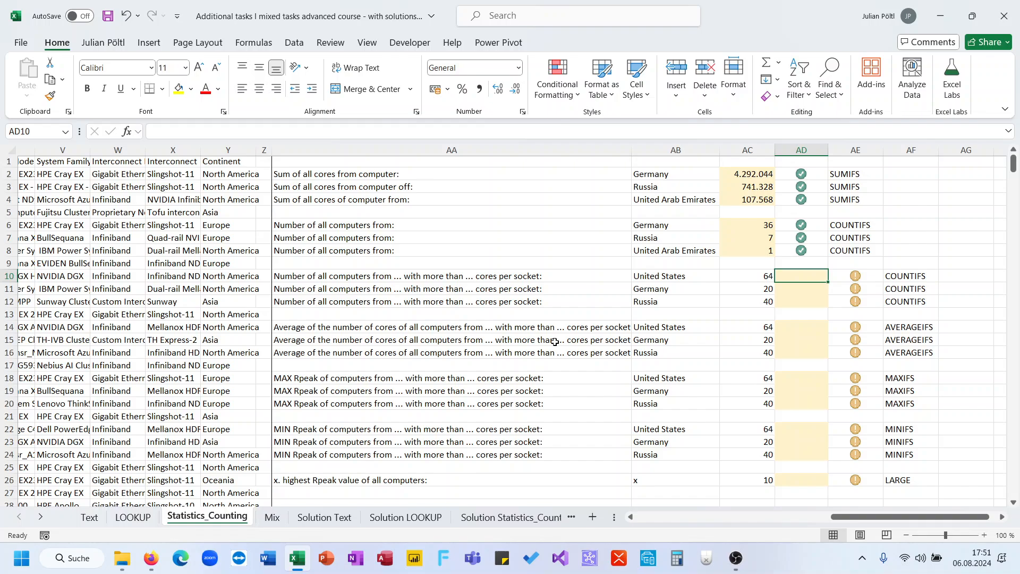
{"action": "type", "text": "="}
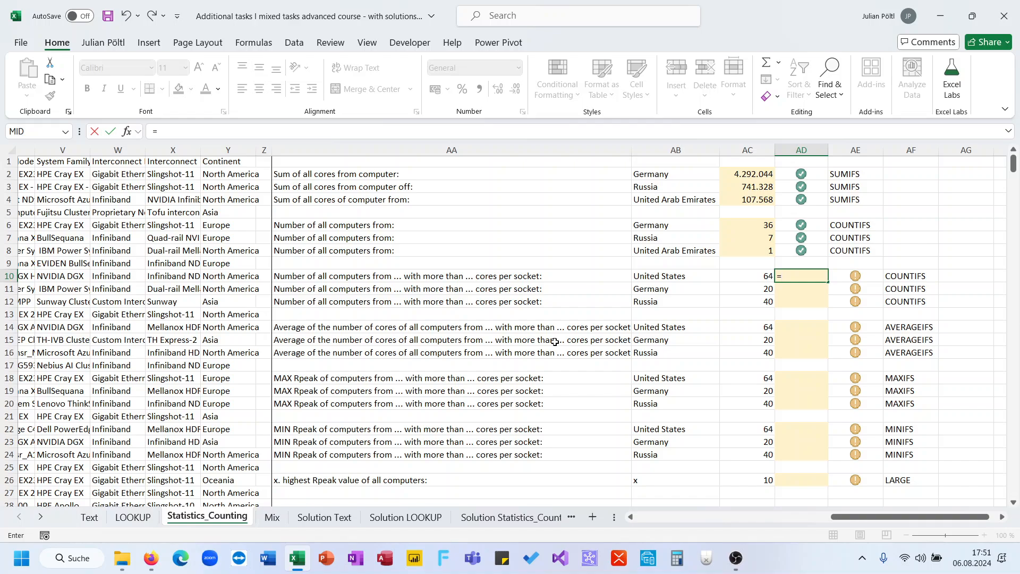
{"action": "type", "text": "coun"}
{"action": "key", "text": "Down"}
{"action": "key", "text": "Down"}
{"action": "key", "text": "Down"}
{"action": "key", "text": "Down"}
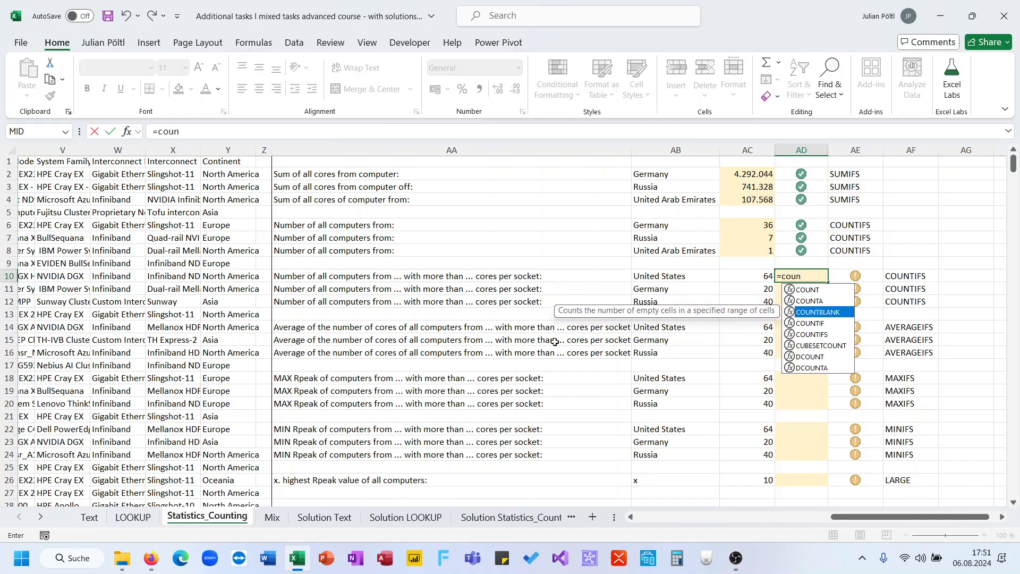
{"action": "key", "text": "Tab"}
- Add the Country column, F:F, as the first criteria range in the AD10 formula, with AB10 as its criterion
{"action": "scroll", "coordinate": [555, 342], "scroll_direction": "left", "scroll_amount": 10}
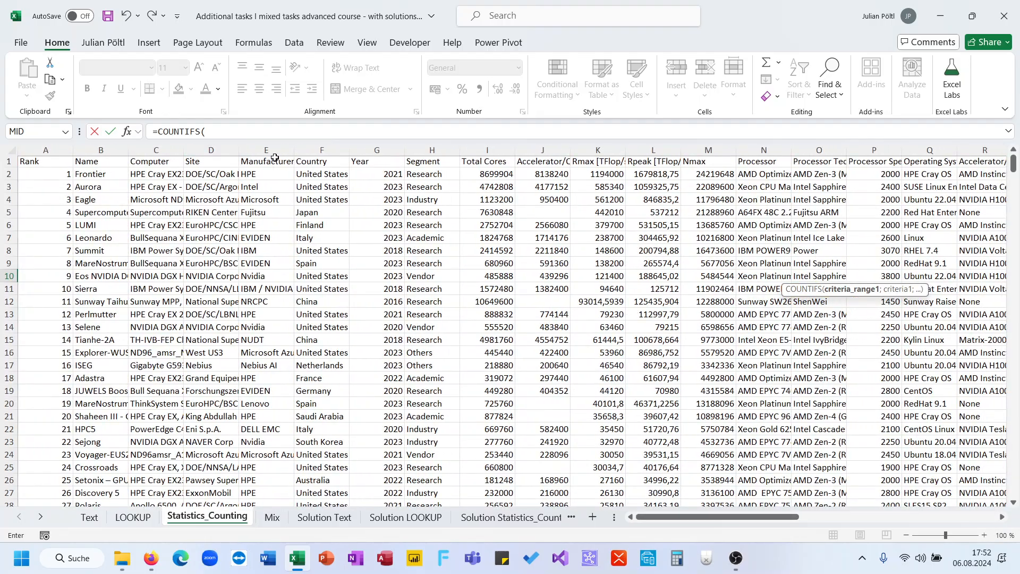
{"action": "left_click", "coordinate": [306, 152]}
{"action": "type", "text": ";"}
{"action": "scroll", "coordinate": [539, 262], "scroll_direction": "right", "scroll_amount": 9}
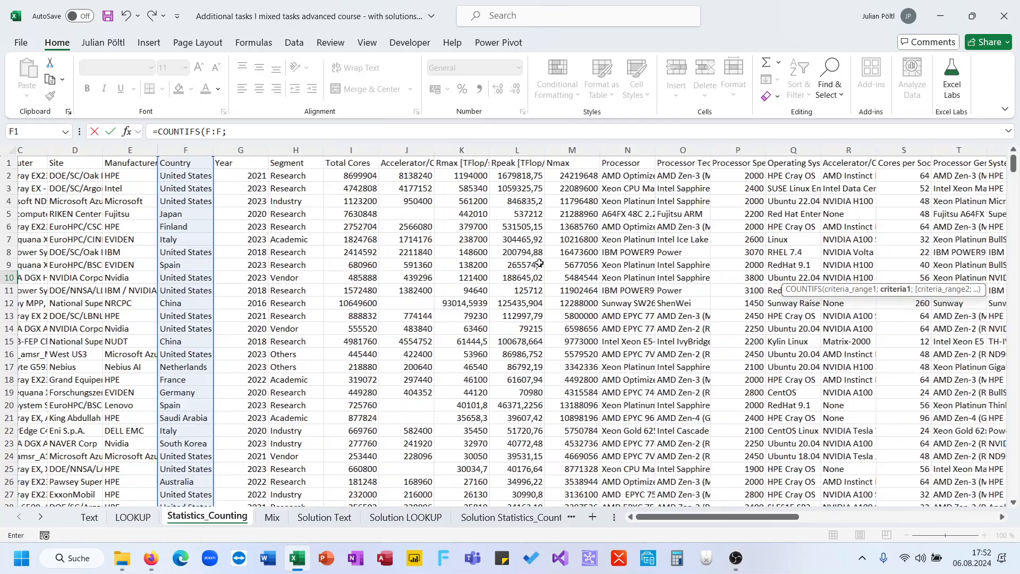
{"action": "scroll", "coordinate": [539, 263], "scroll_direction": "right", "scroll_amount": 3}
{"action": "left_click", "coordinate": [487, 277]}
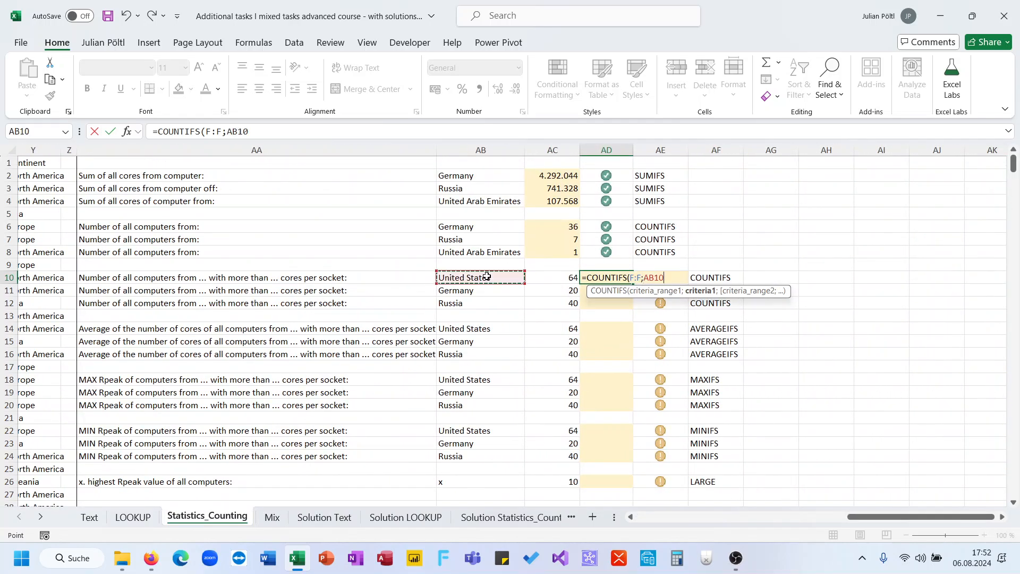
{"action": "type", "text": ";"}
- Complete the AD10 COUNTIFS with the Cores per Socket column, S:S, as second criteria range and ">"&AC10 as its criterion
{"action": "scroll", "coordinate": [487, 276], "scroll_direction": "left", "scroll_amount": 11}
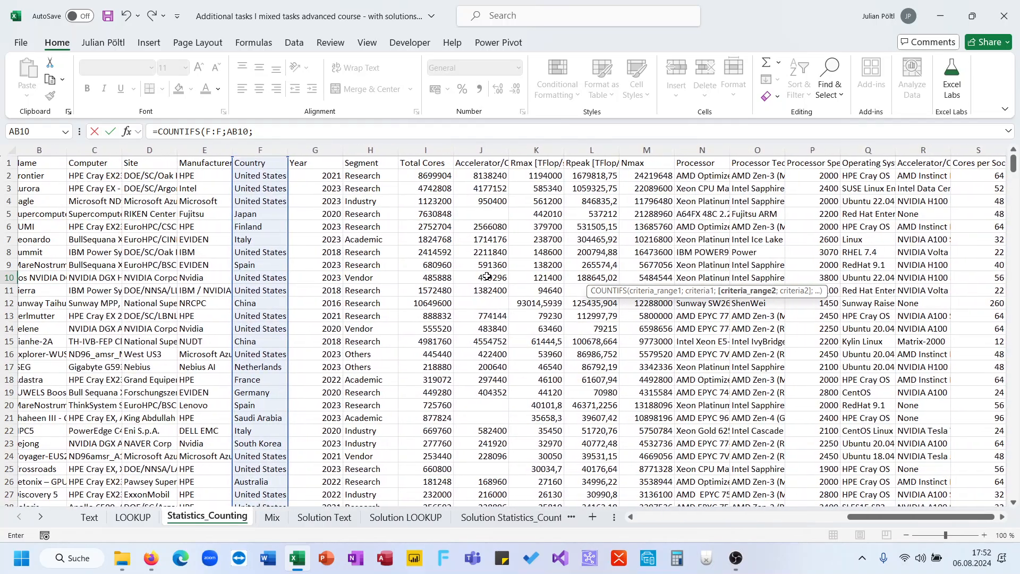
{"action": "scroll", "coordinate": [486, 277], "scroll_direction": "right", "scroll_amount": 10}
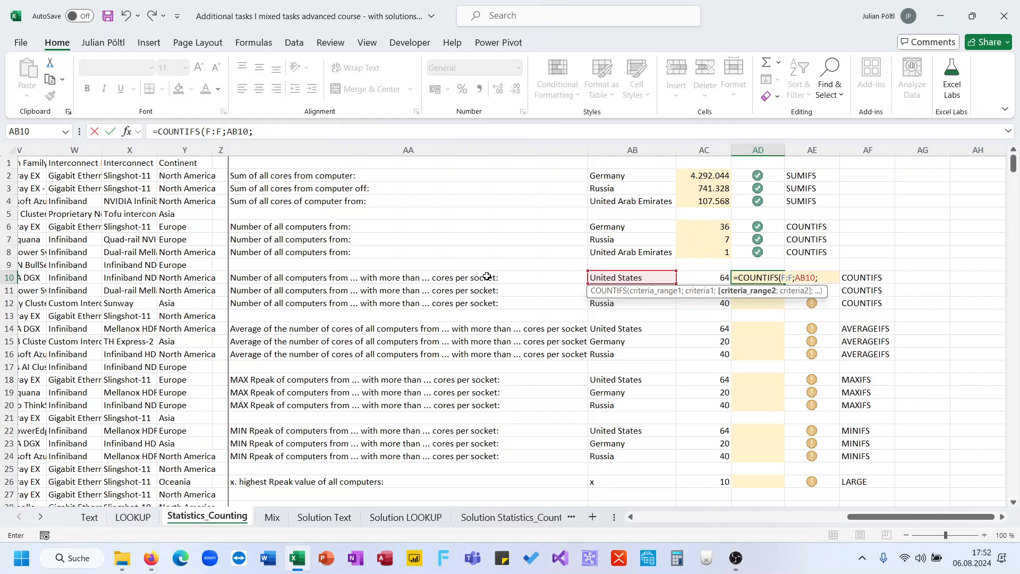
{"action": "scroll", "coordinate": [487, 276], "scroll_direction": "left", "scroll_amount": 6}
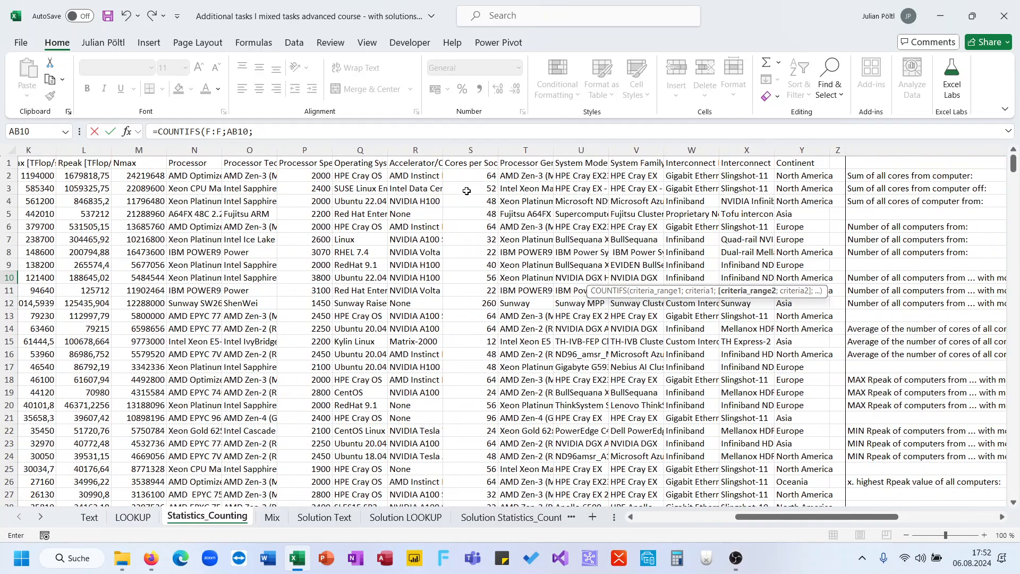
{"action": "left_click", "coordinate": [475, 150]}
{"action": "scroll", "coordinate": [494, 279], "scroll_direction": "right", "scroll_amount": 2}
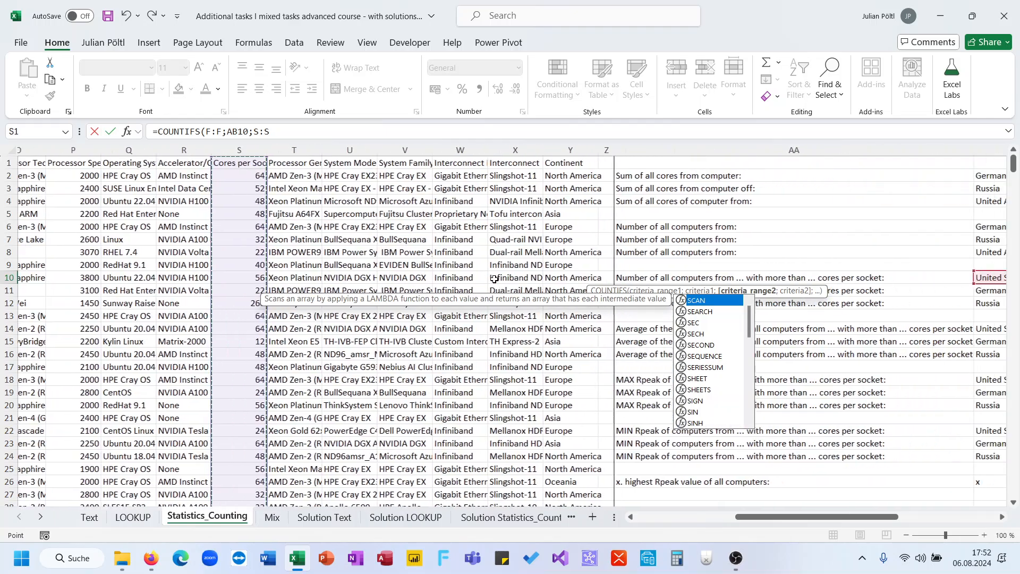
{"action": "scroll", "coordinate": [494, 279], "scroll_direction": "right", "scroll_amount": 3}
{"action": "type", "text": "\">"}
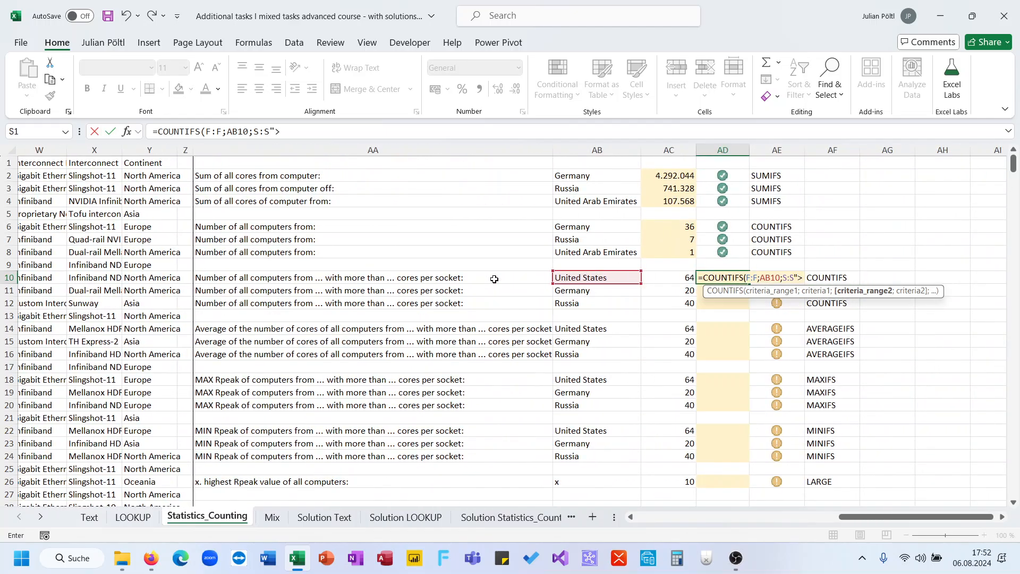
{"action": "type", "text": ";"}
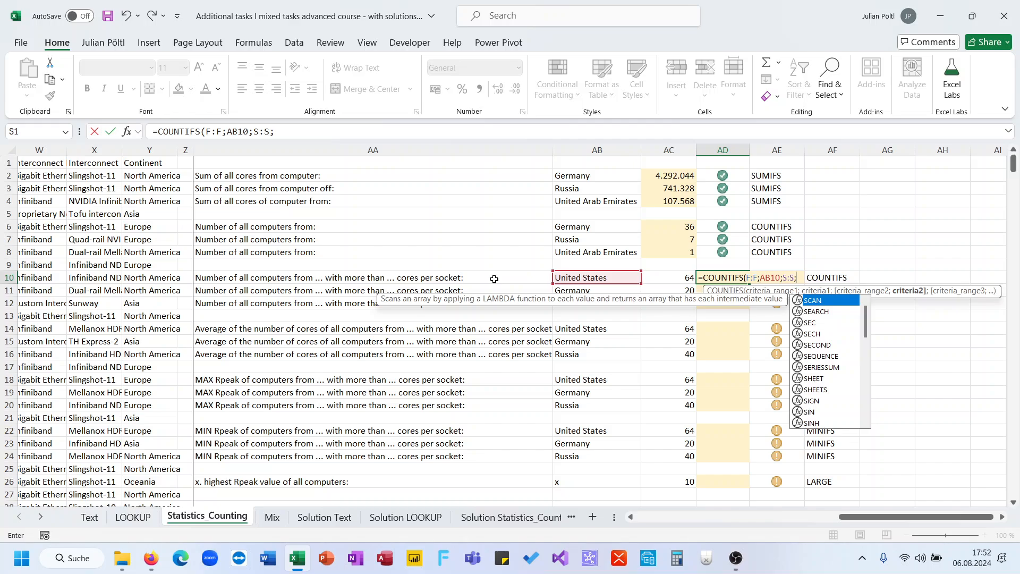
{"action": "type", "text": "\">\"&"}
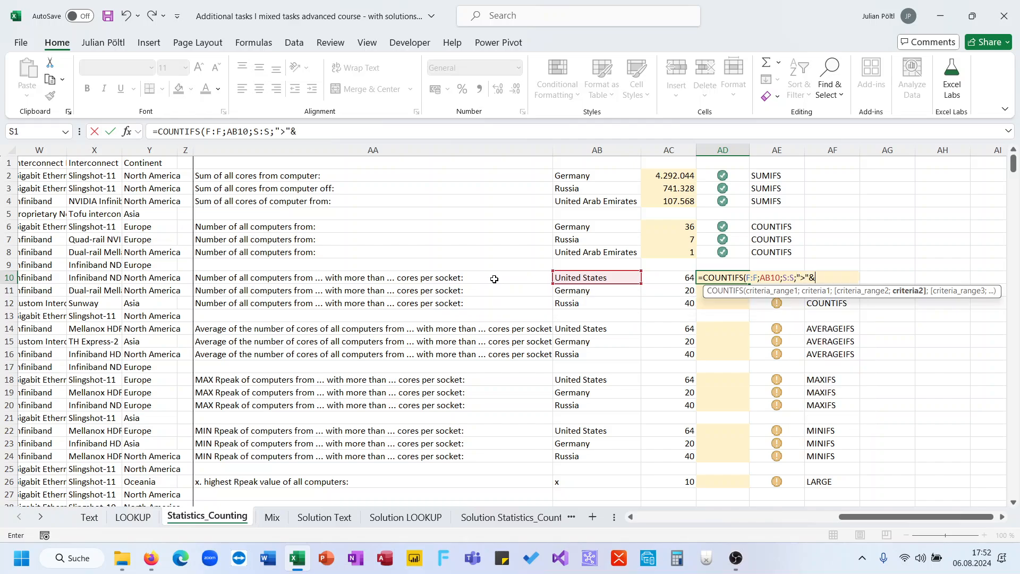
{"action": "left_click", "coordinate": [668, 275]}
{"action": "key", "text": "Return"}
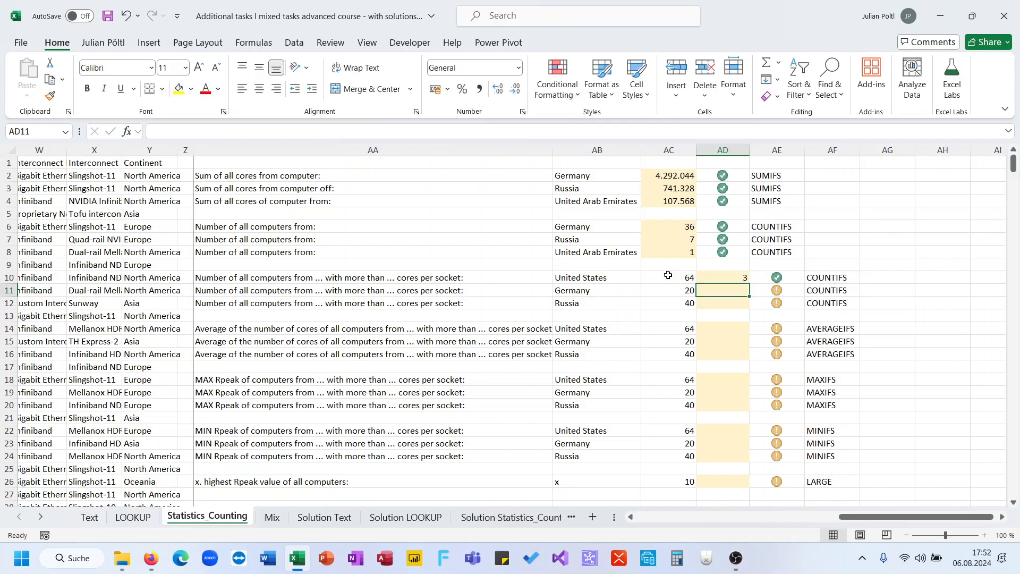
- Fill the AD10 COUNTIFS down to AD12 and select AD14 for the average task
{"action": "key", "text": "Up"}
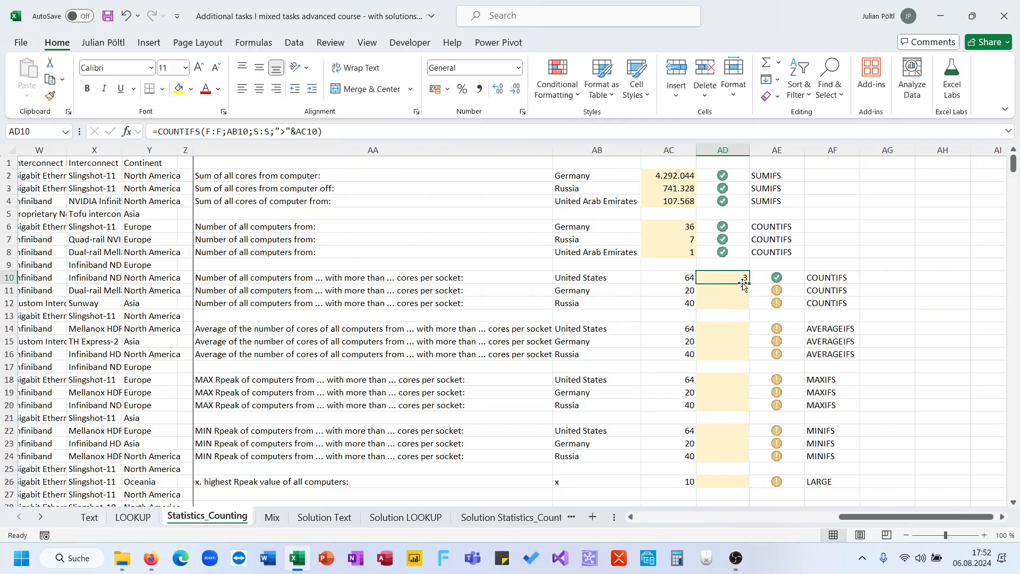
{"action": "left_click_drag", "start_coordinate": [750, 283], "coordinate": [749, 307]}
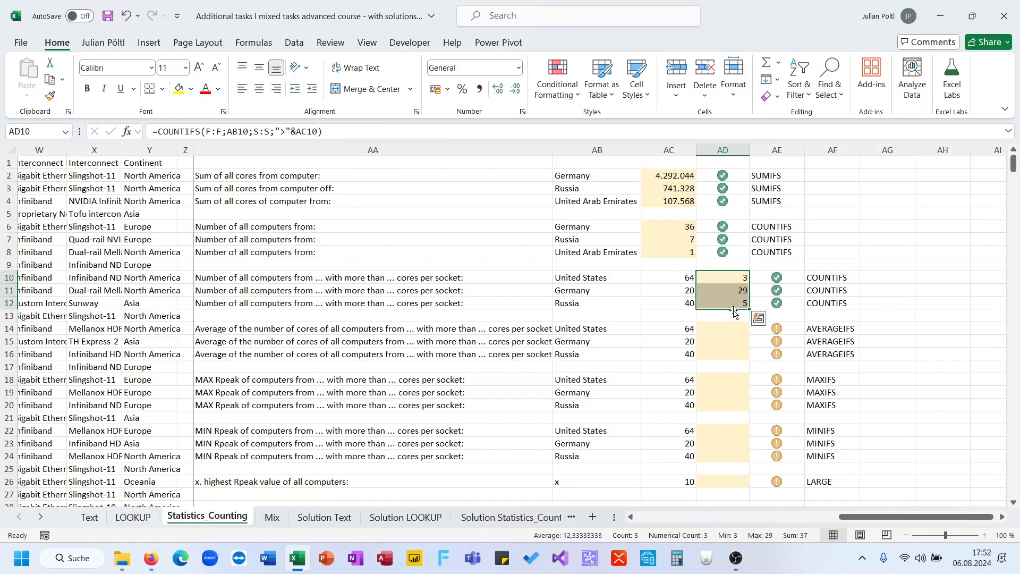
{"action": "left_click", "coordinate": [722, 302]}
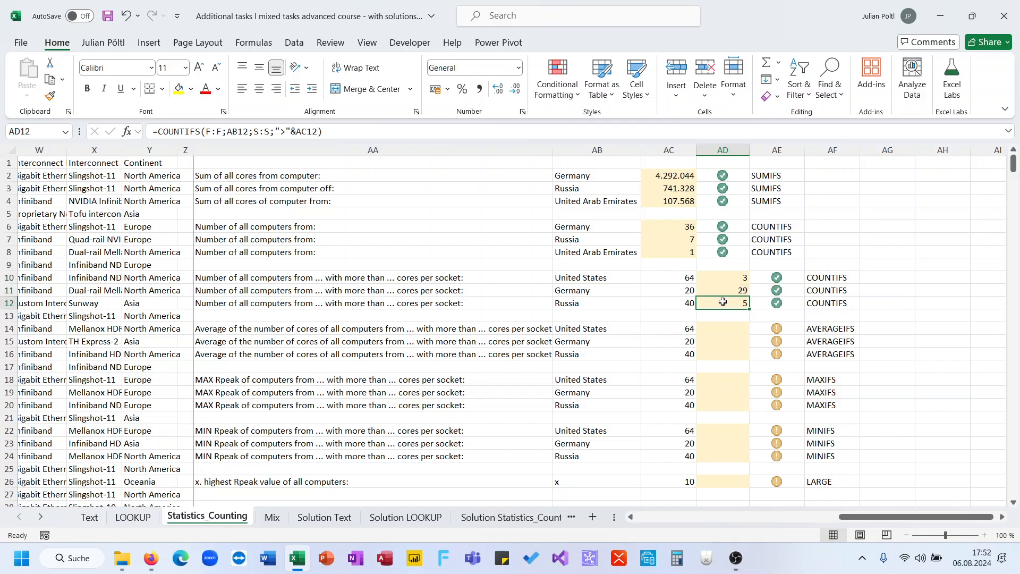
{"action": "left_click", "coordinate": [717, 330]}
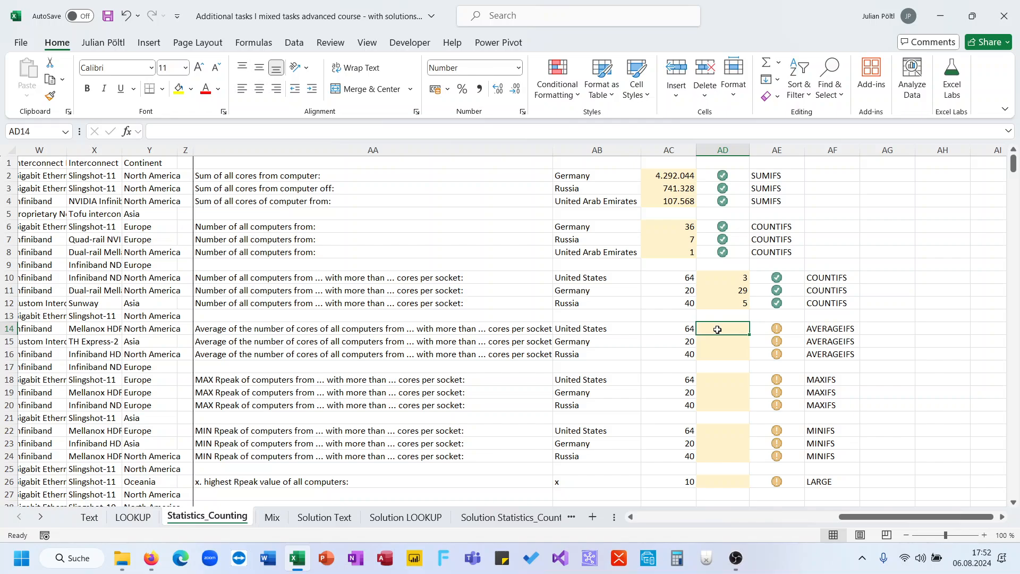
- Copy the United States COUNTIFS formula from AD10 into AD14
{"action": "left_click", "coordinate": [722, 281]}
{"action": "key", "text": "ctrl+c"}
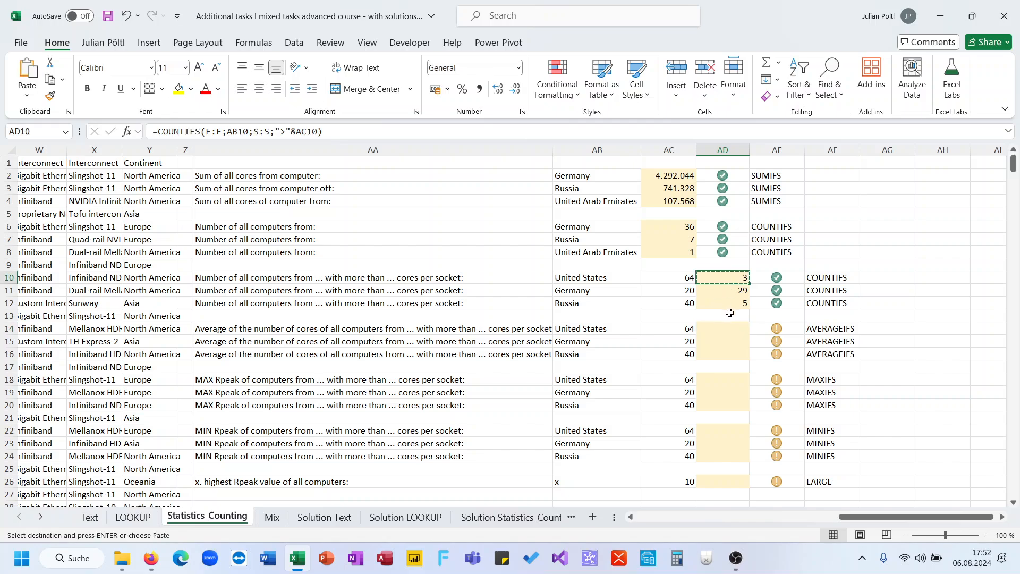
{"action": "left_click", "coordinate": [724, 327]}
{"action": "key", "text": "ctrl+v"}
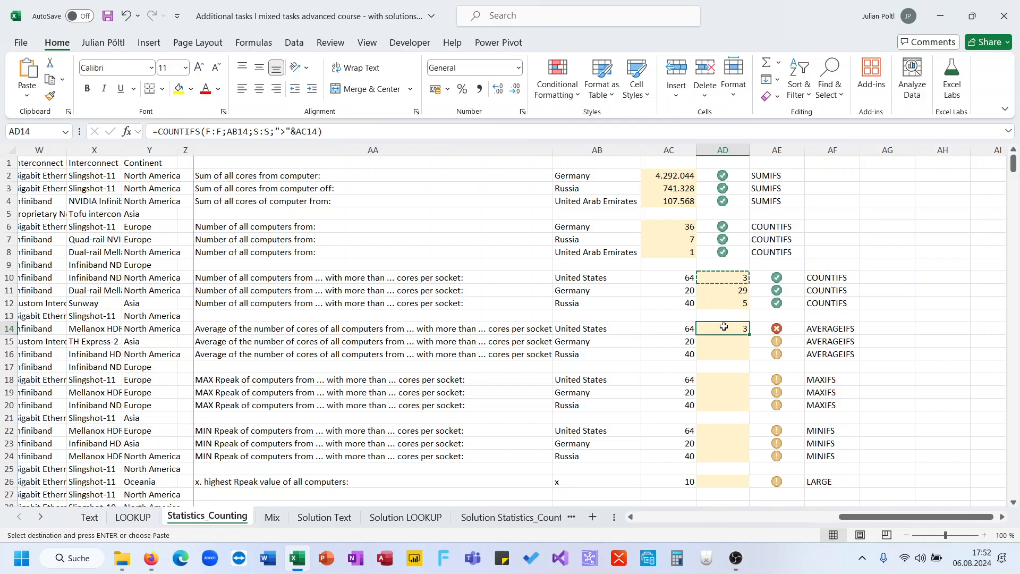
- Replace the COUNTIFS function in the AD14 formula with AVERAGEIFS and try to enter the formula
{"action": "double_click", "coordinate": [192, 132]}
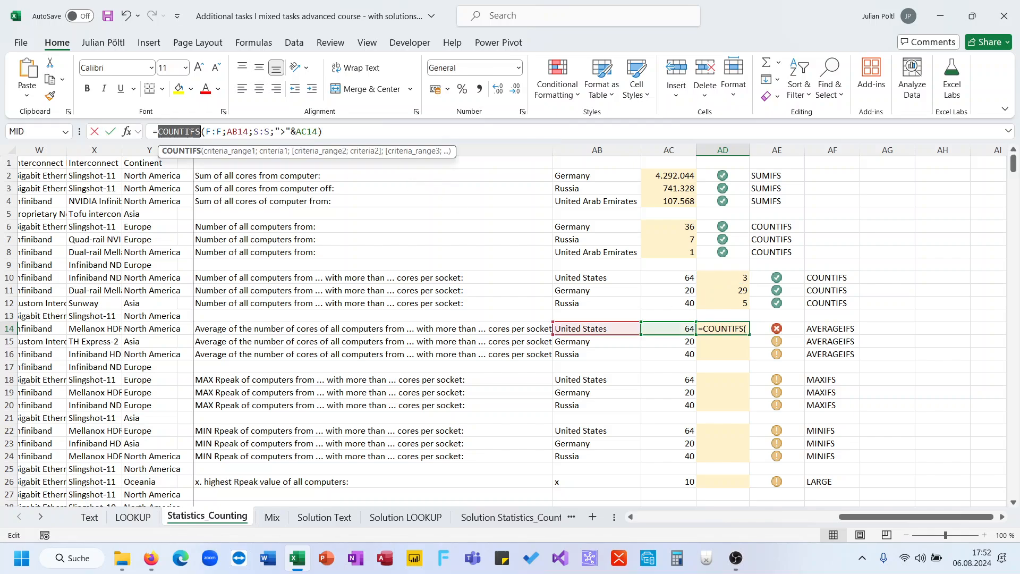
{"action": "type", "text": "aver"}
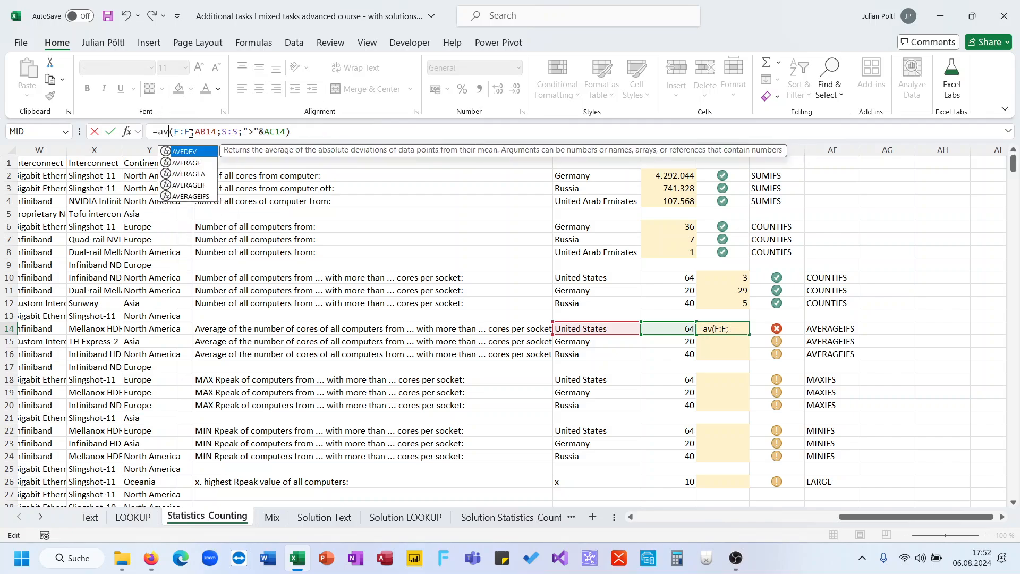
{"action": "key", "text": "Down"}
{"action": "key", "text": "Down"}
{"action": "key", "text": "Down"}
{"action": "key", "text": "Tab"}
{"action": "key", "text": "Return"}
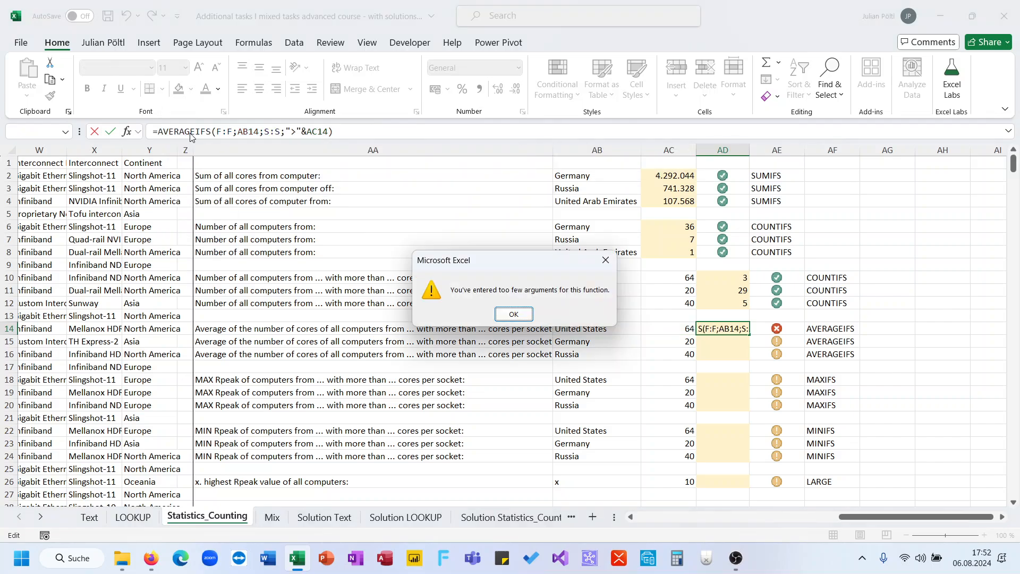
{"action": "key", "text": "Return"}
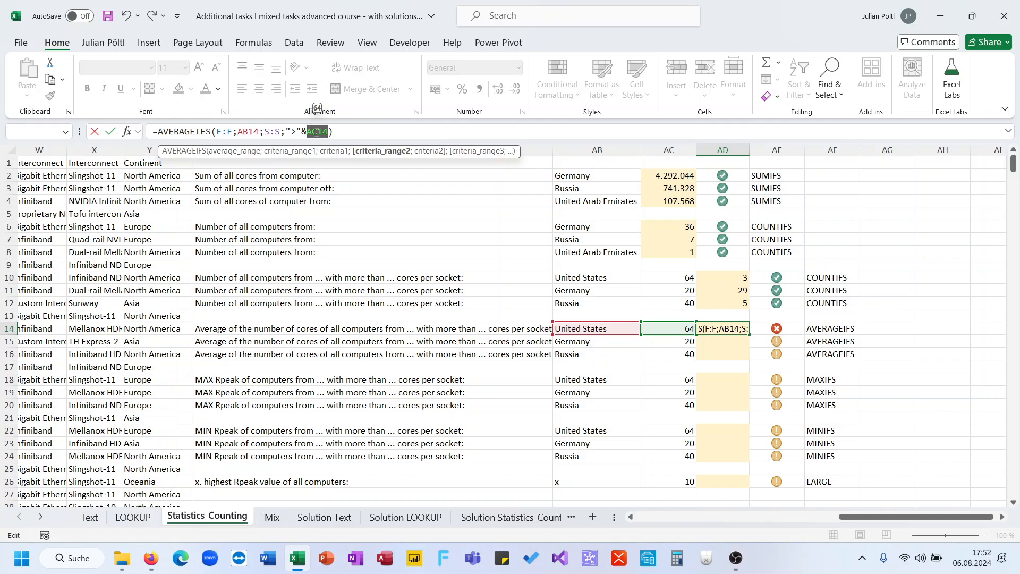
{"action": "left_click", "coordinate": [322, 132]}
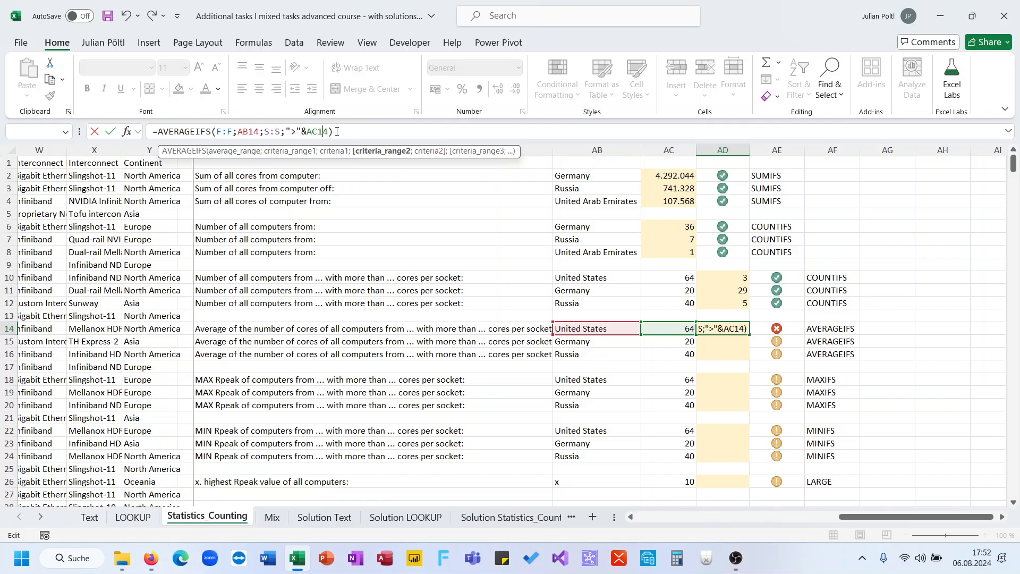
{"action": "key", "text": "Return"}
{"action": "key", "text": "Return"}
- Insert the Cores per Socket column, S:S, as the average range of the AD14 AVERAGEIFS formula
{"action": "left_click_drag", "start_coordinate": [340, 131], "coordinate": [286, 131]}
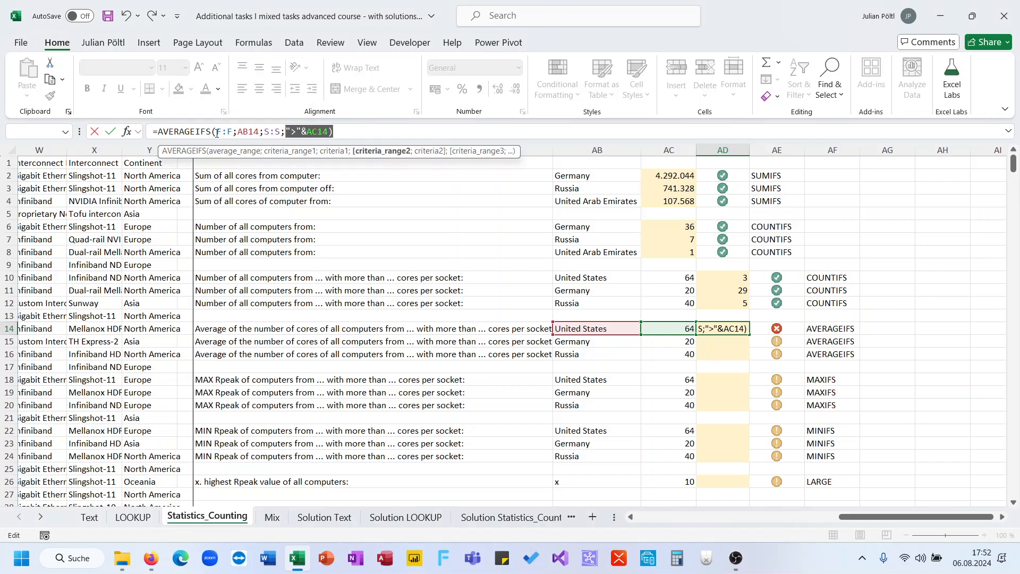
{"action": "left_click", "coordinate": [217, 133]}
{"action": "type", "text": ";"}
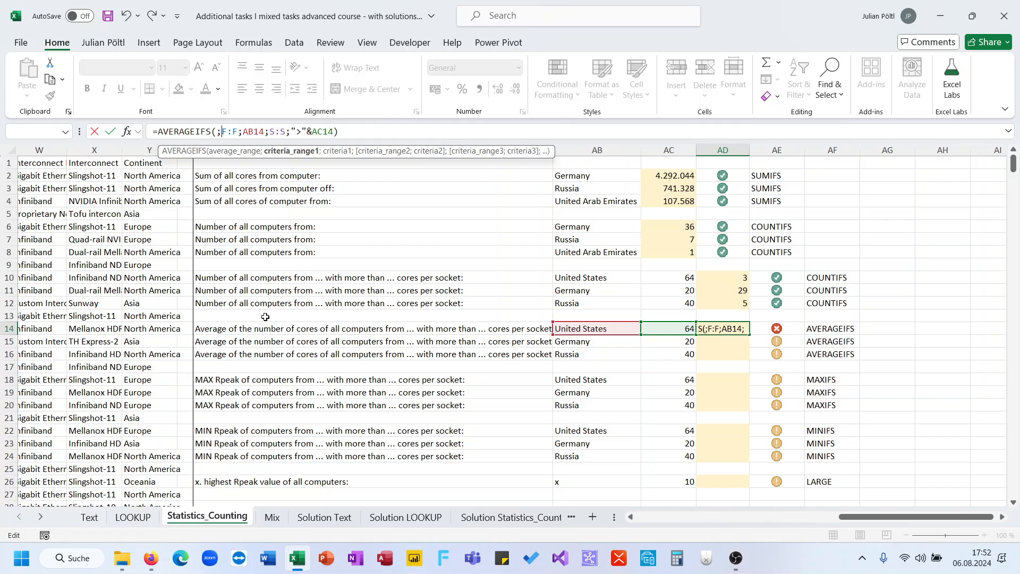
{"action": "key", "text": "BackSpace"}
{"action": "scroll", "coordinate": [265, 316], "scroll_direction": "left", "scroll_amount": 6}
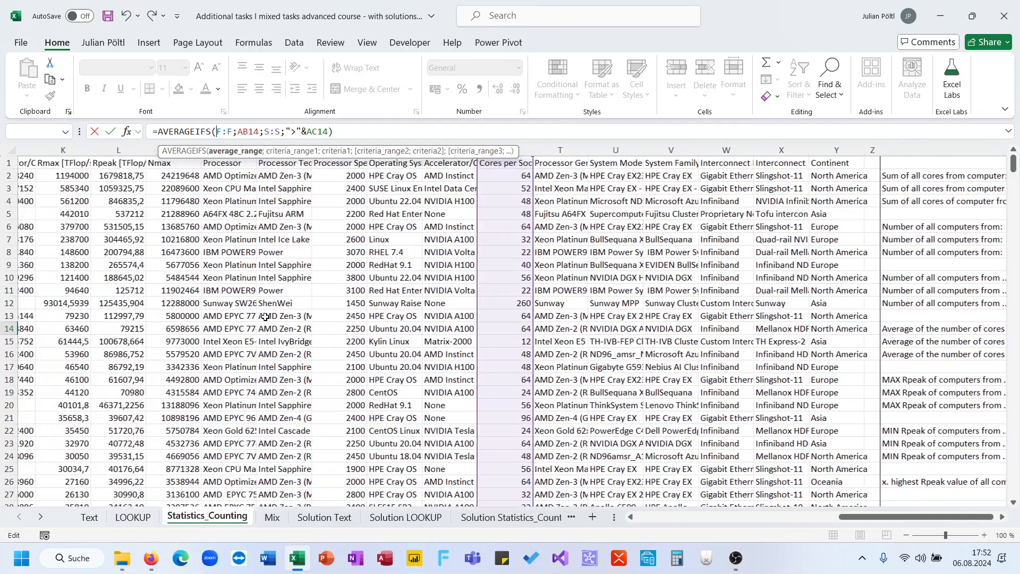
{"action": "scroll", "coordinate": [265, 316], "scroll_direction": "left", "scroll_amount": 2}
{"action": "left_click", "coordinate": [704, 151]}
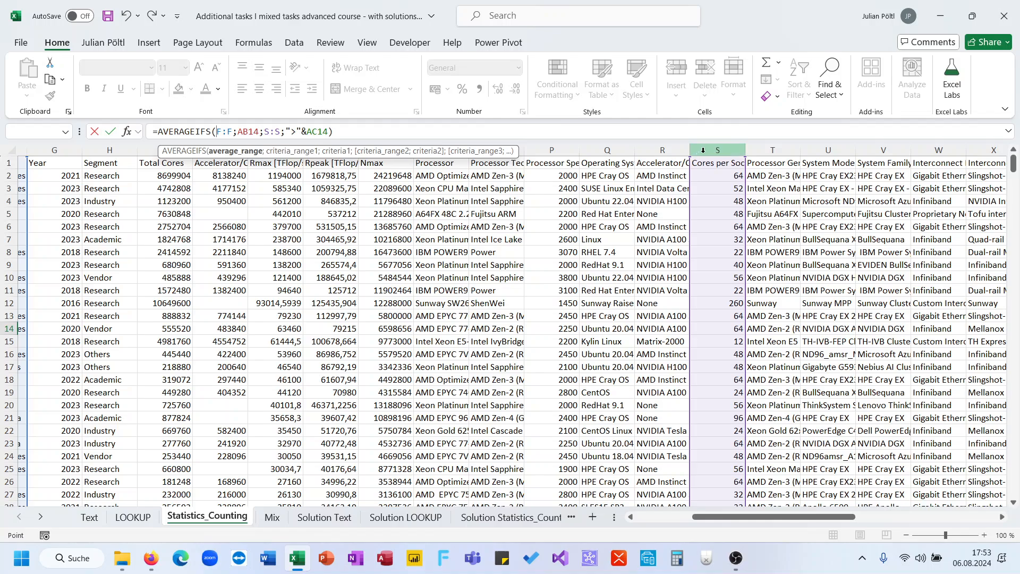
{"action": "type", "text": ";"}
{"action": "key", "text": "Return"}
{"action": "key", "text": "Up"}
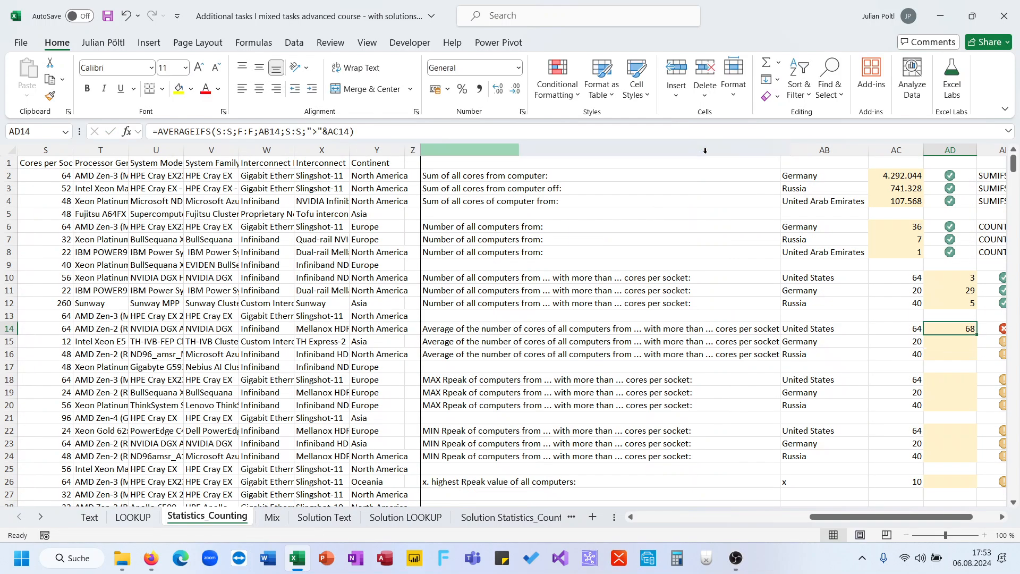
{"action": "left_click", "coordinate": [642, 124]}
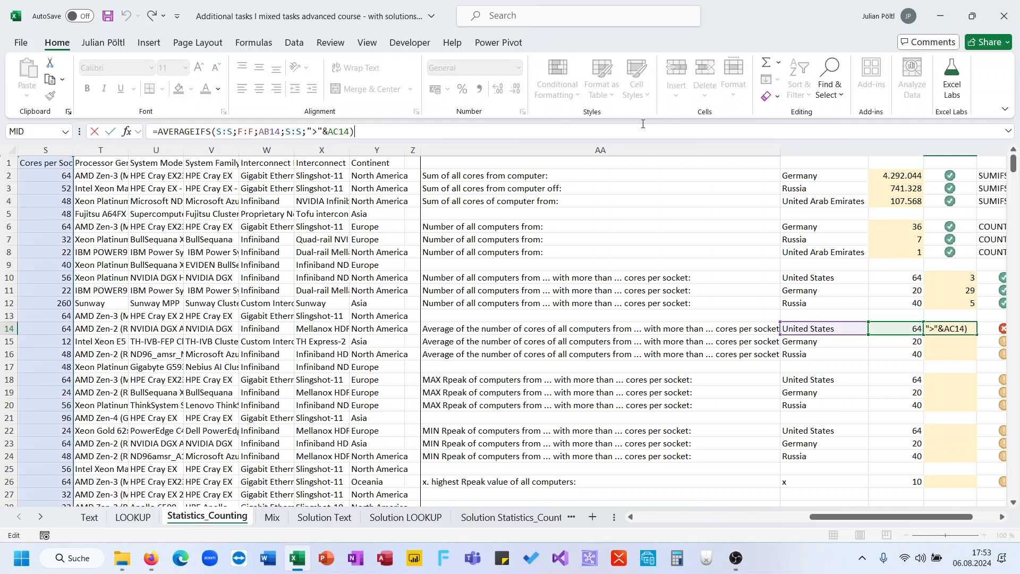
{"action": "key", "text": "Escape"}
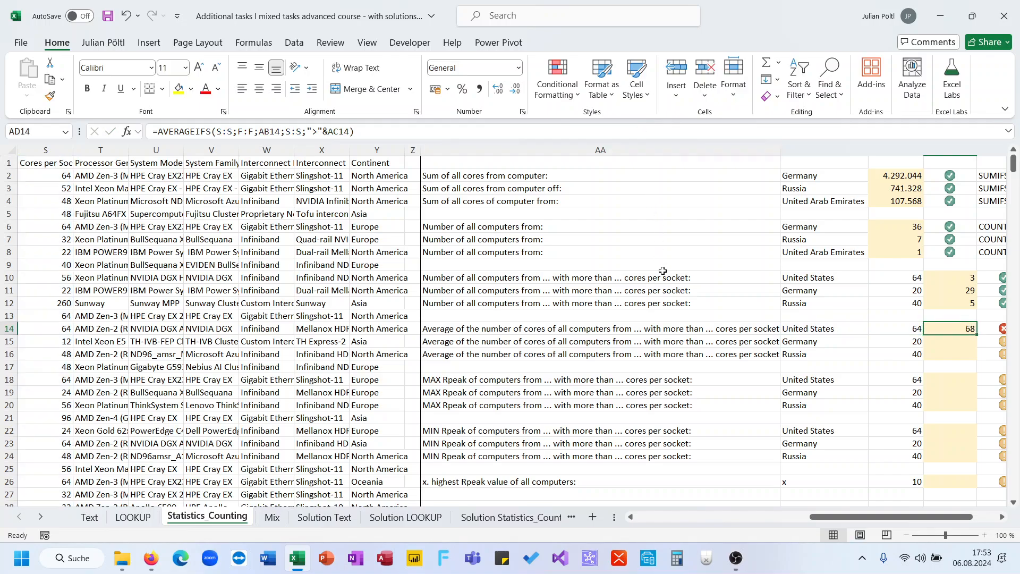
{"action": "type", "text": "="}
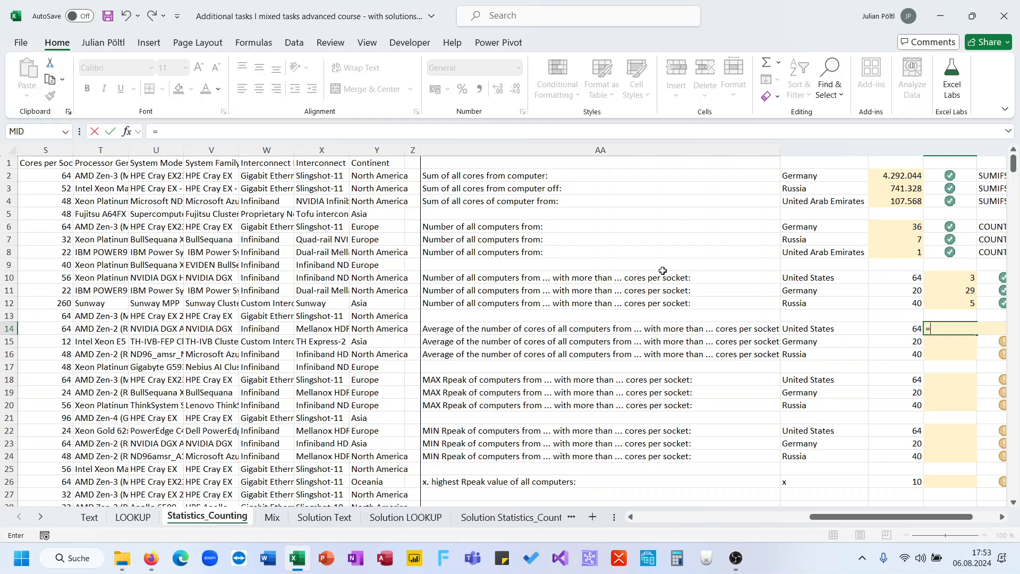
{"action": "key", "text": "Escape"}
{"action": "left_click", "coordinate": [452, 253]}
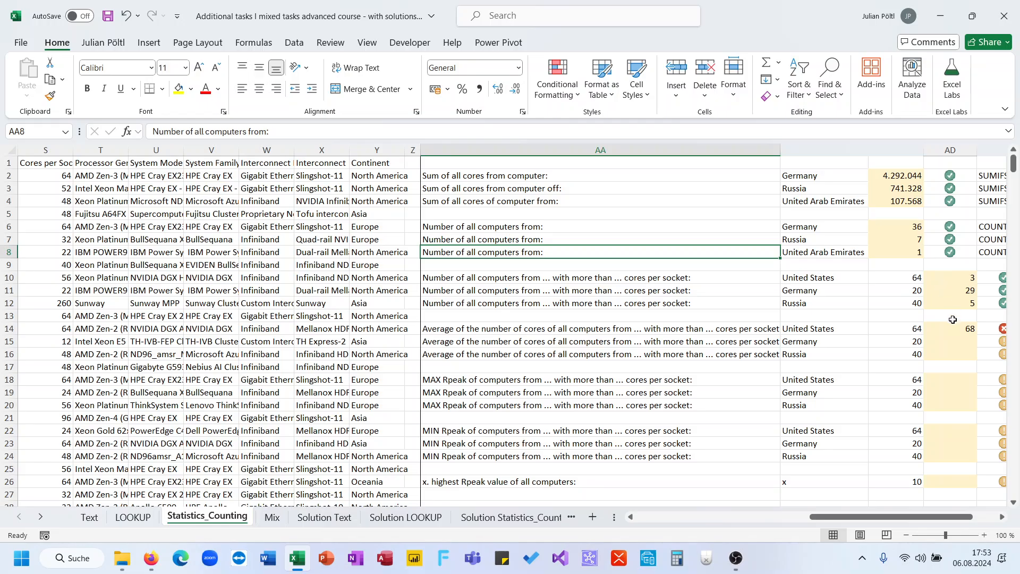
- Change the average range in the AD14 AVERAGEIFS formula to the Total Cores column, I:I
{"action": "left_click", "coordinate": [954, 326]}
{"action": "left_click", "coordinate": [395, 128]}
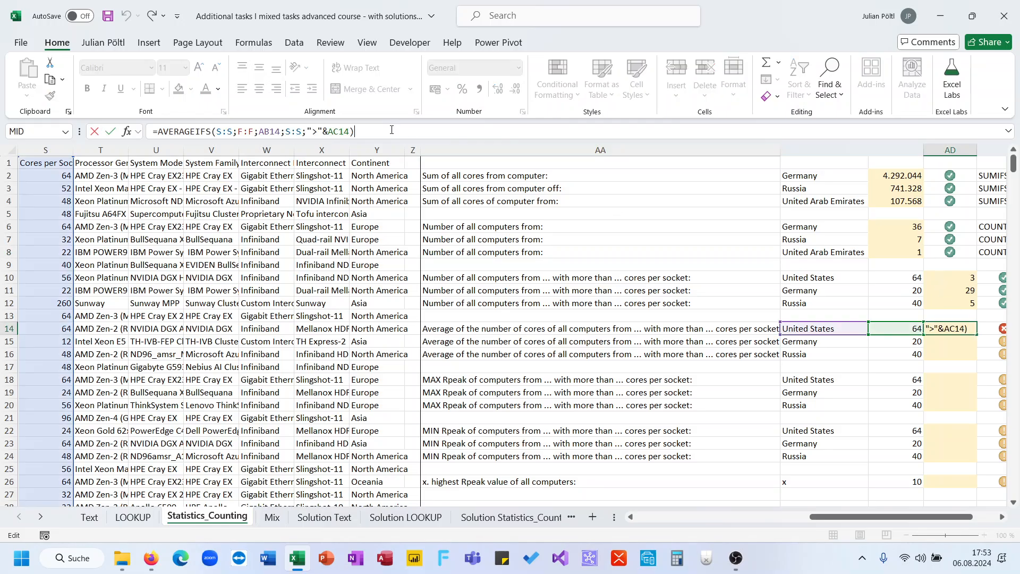
{"action": "scroll", "coordinate": [190, 296], "scroll_direction": "left", "scroll_amount": 8}
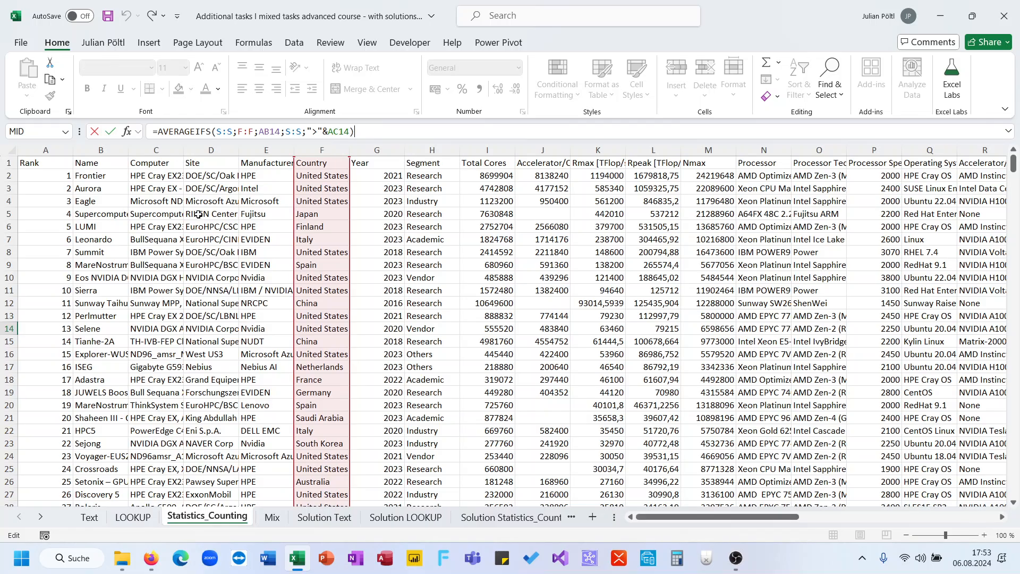
{"action": "left_click_drag", "start_coordinate": [232, 131], "coordinate": [217, 133]}
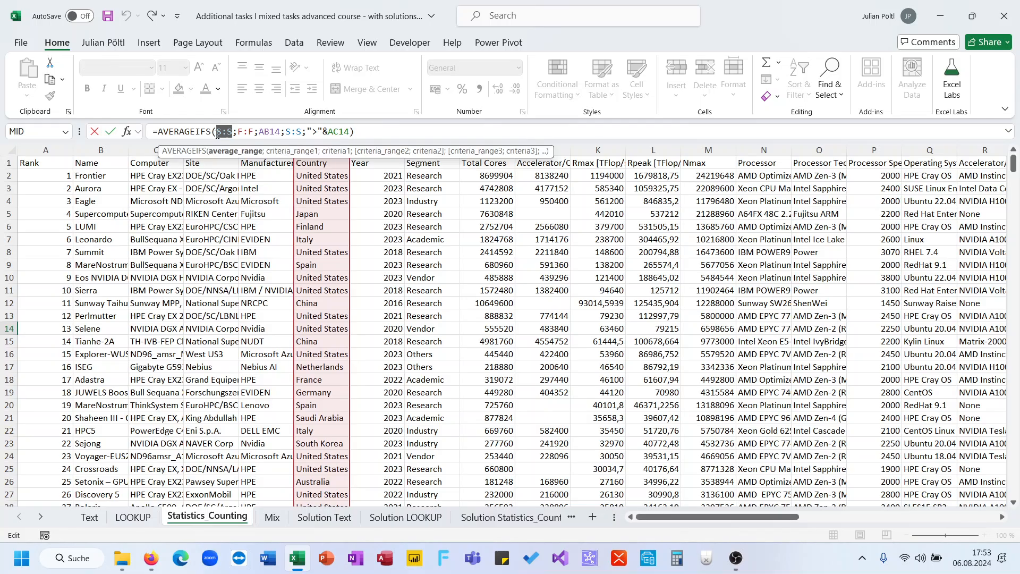
{"action": "scroll", "coordinate": [434, 238], "scroll_direction": "right", "scroll_amount": 6}
{"action": "scroll", "coordinate": [433, 238], "scroll_direction": "left", "scroll_amount": 2}
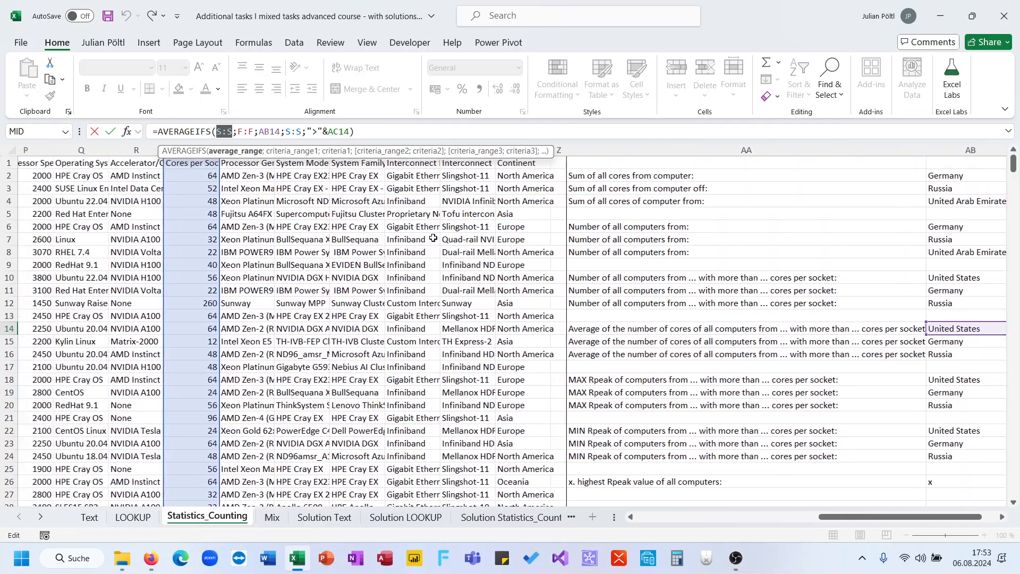
{"action": "scroll", "coordinate": [433, 238], "scroll_direction": "left", "scroll_amount": 5}
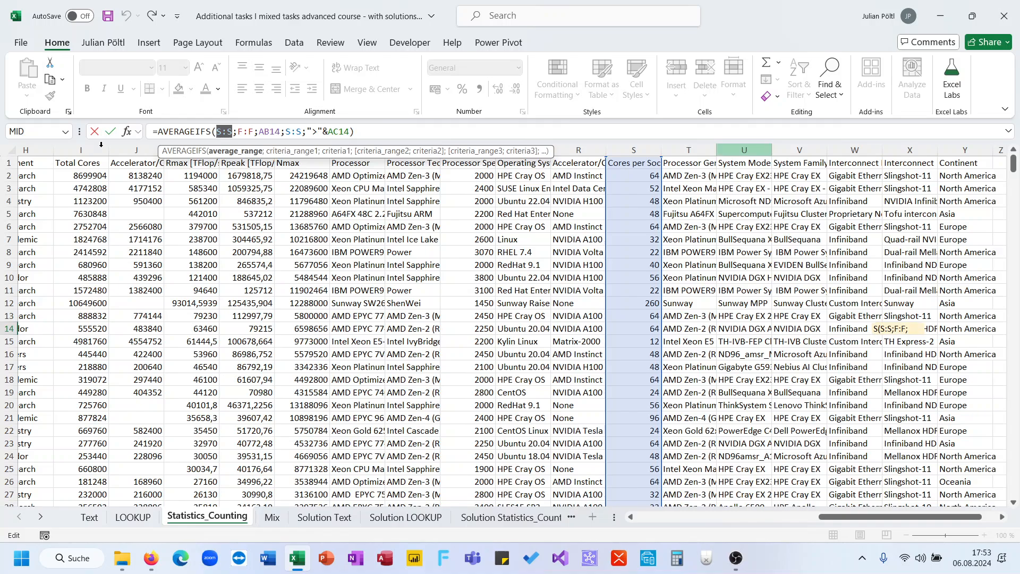
{"action": "type", "text": "I:I"}
{"action": "key", "text": "ctrl+Return"}
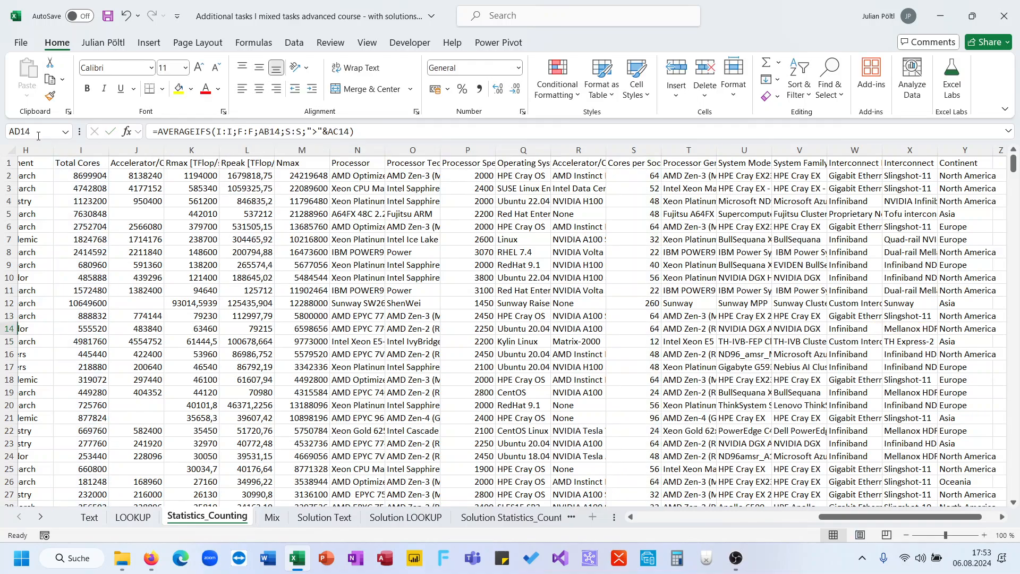
- Start an AVERAGEIFS formula in AD15 for Germany with the Total Cores column, I:I, as average range
{"action": "scroll", "coordinate": [465, 272], "scroll_direction": "right", "scroll_amount": 10}
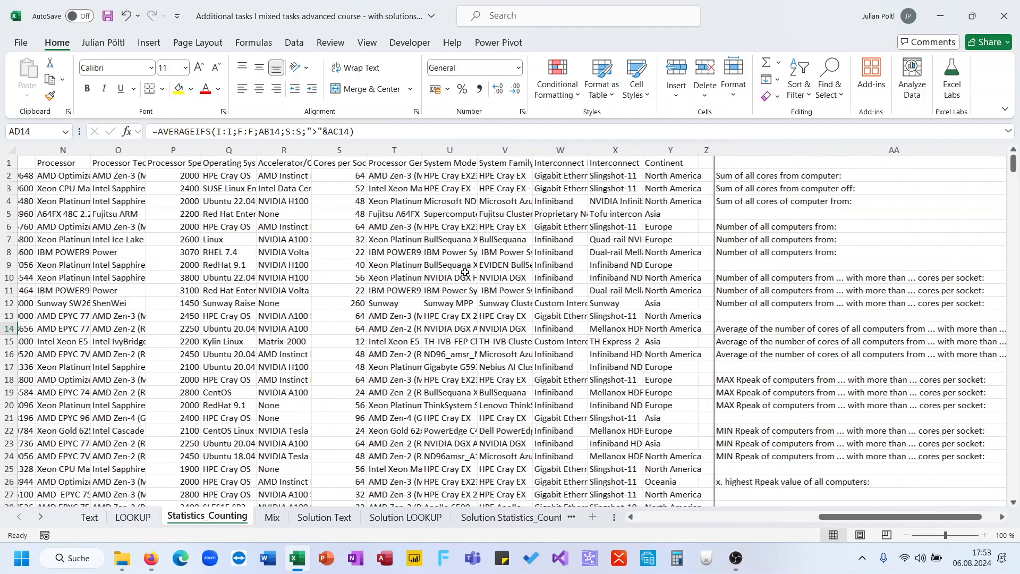
{"action": "key", "text": "Down"}
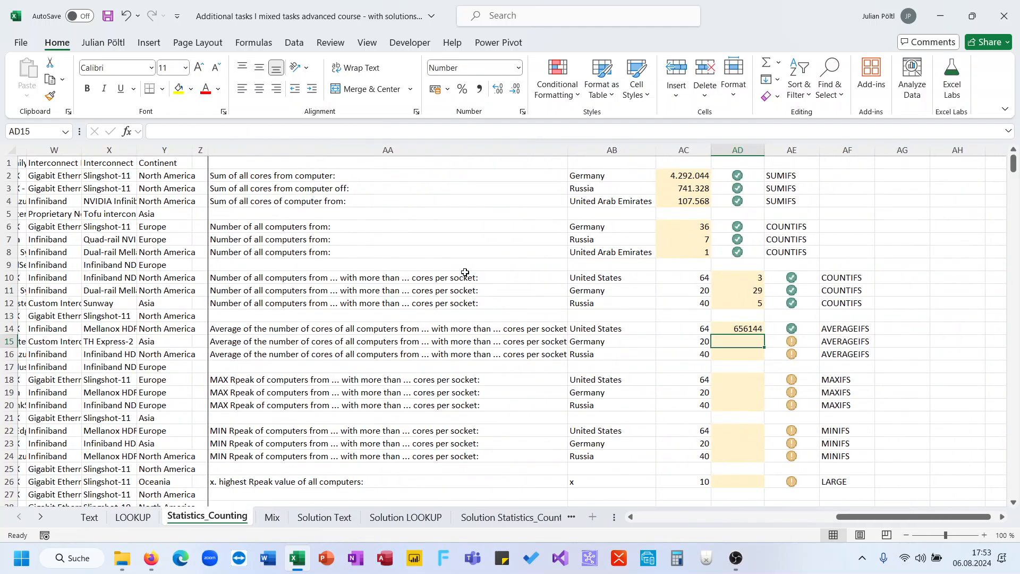
{"action": "type", "text": "=av"}
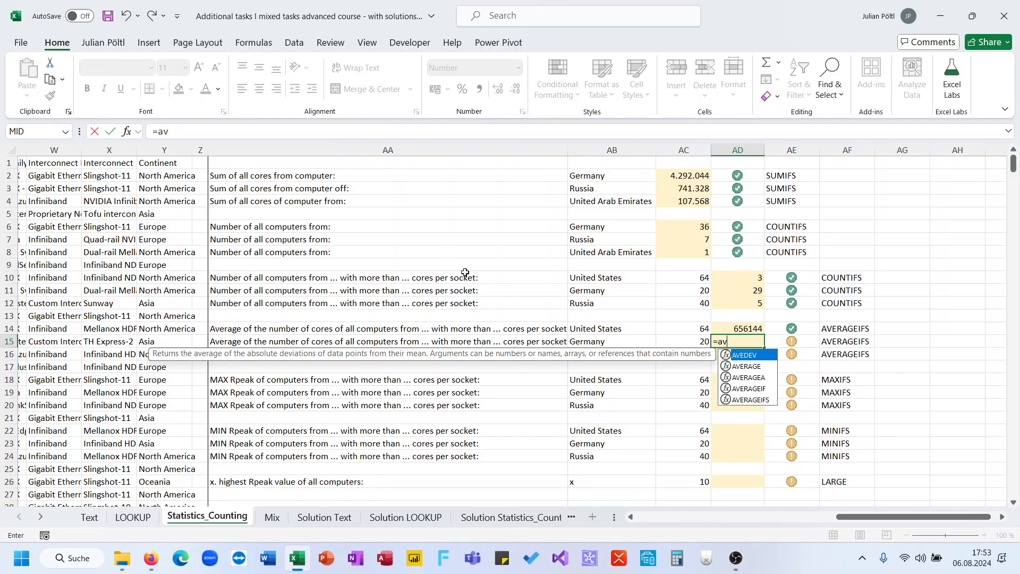
{"action": "key", "text": "Down"}
{"action": "key", "text": "Down"}
{"action": "key", "text": "Down"}
{"action": "key", "text": "Down"}
{"action": "key", "text": "Tab"}
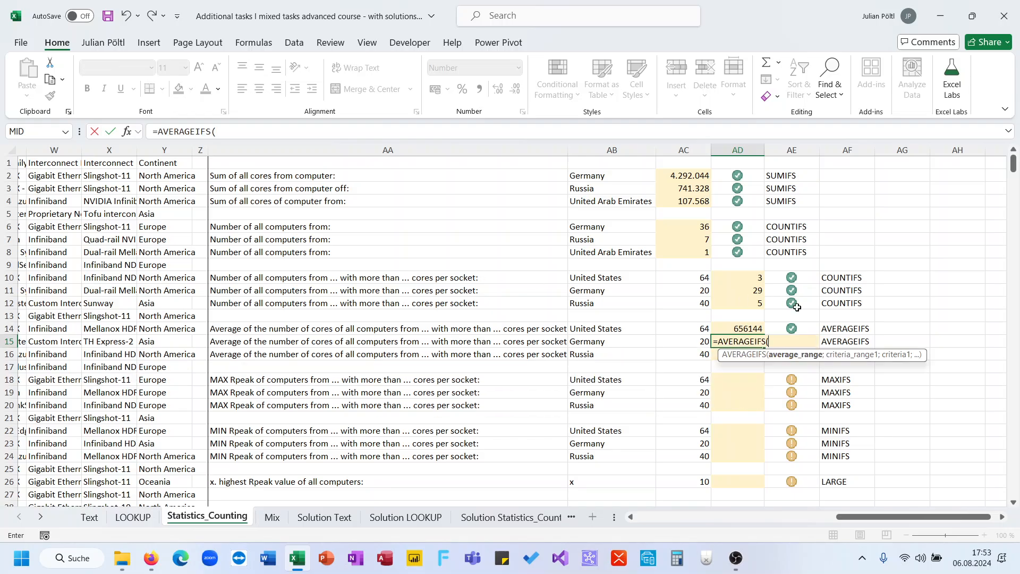
{"action": "scroll", "coordinate": [473, 177], "scroll_direction": "left", "scroll_amount": 10}
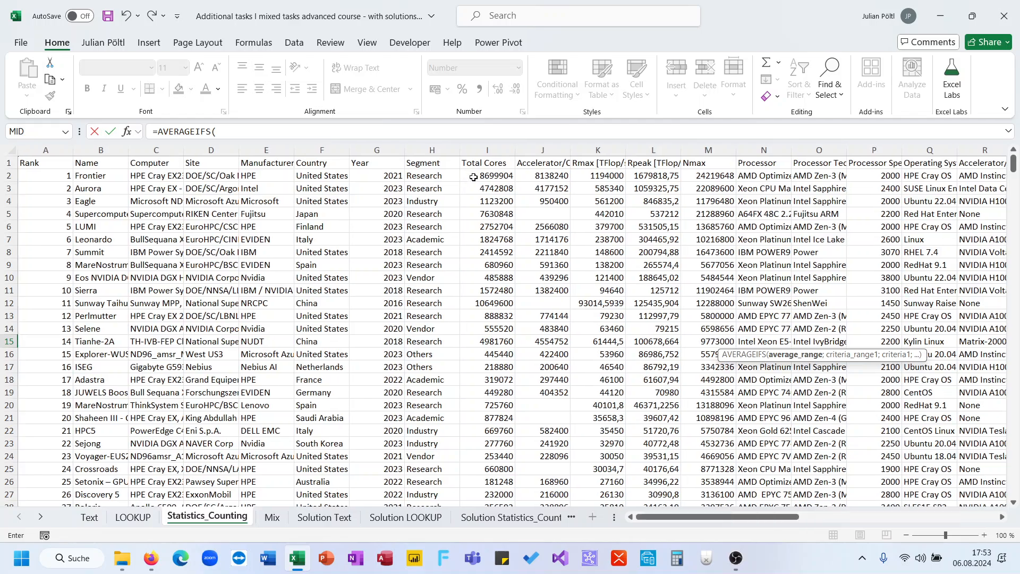
{"action": "left_click", "coordinate": [488, 151]}
{"action": "type", "text": ";"}
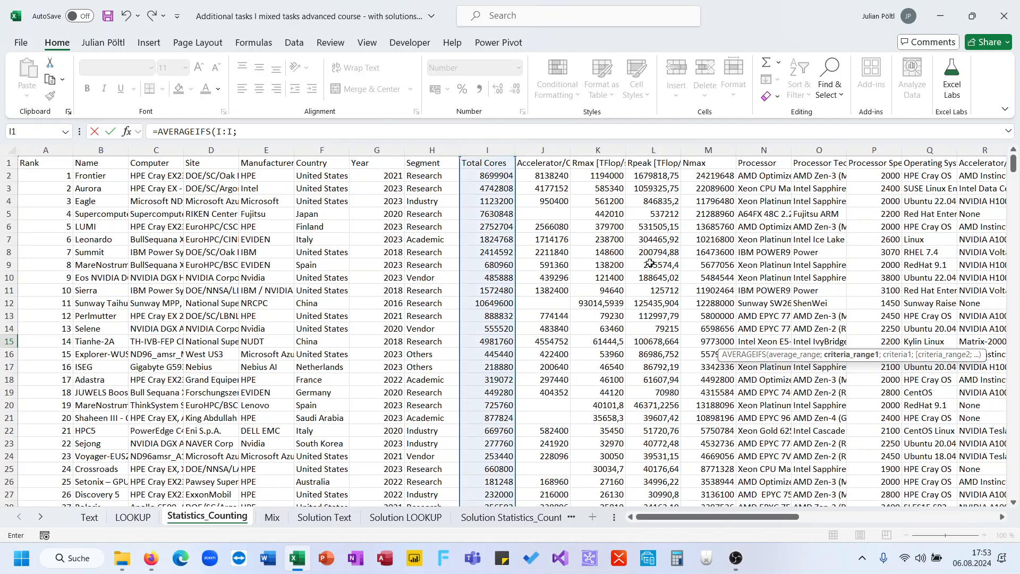
- Add the Country column, F:F, as the first criteria range in the AD15 formula, with AB15 as its criterion
{"action": "scroll", "coordinate": [664, 273], "scroll_direction": "right", "scroll_amount": 1}
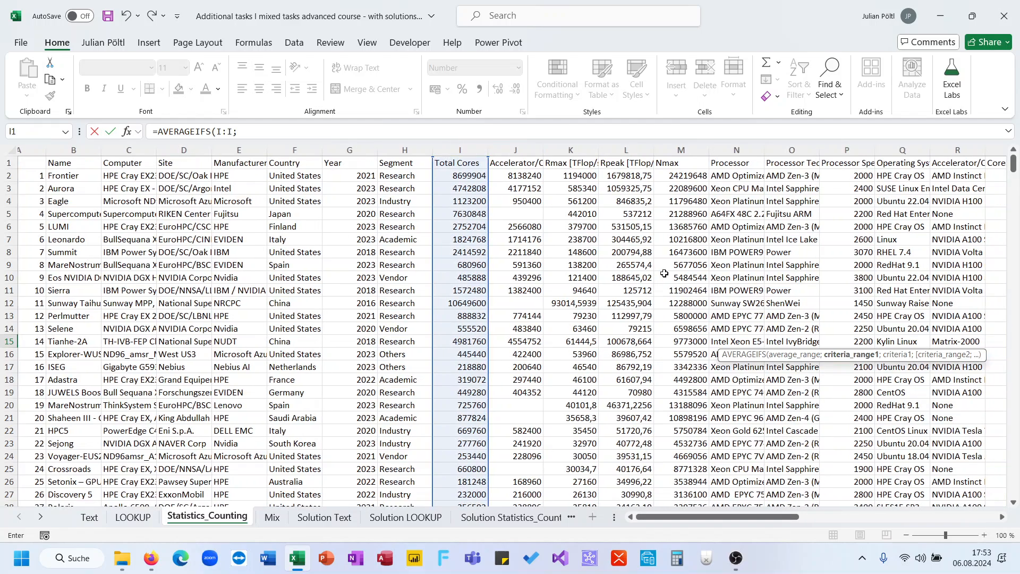
{"action": "left_click", "coordinate": [298, 151]}
{"action": "type", "text": ";"}
{"action": "scroll", "coordinate": [658, 351], "scroll_direction": "right", "scroll_amount": 5}
{"action": "scroll", "coordinate": [657, 351], "scroll_direction": "right", "scroll_amount": 10}
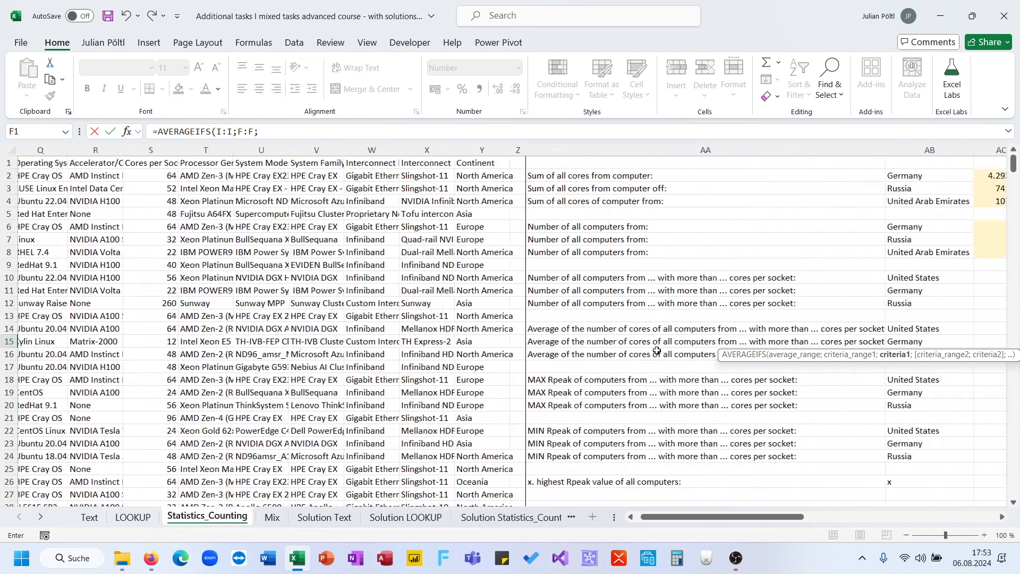
{"action": "left_click", "coordinate": [595, 342]}
{"action": "type", "text": ";"}
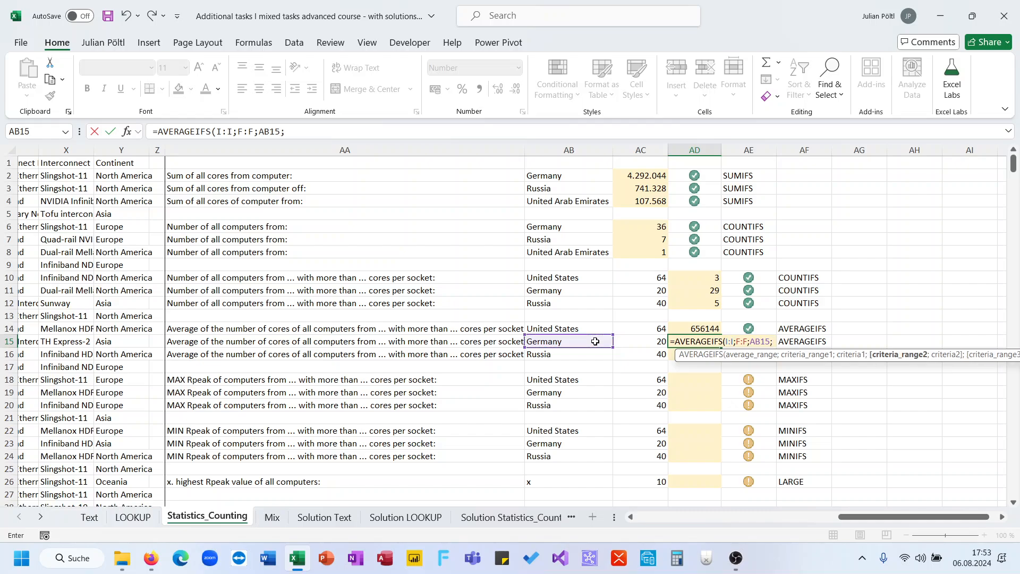
- Complete the AD15 formula with the Cores per Socket column, S:S, and criterion ">"&AC15, and fill it down to AD16
{"action": "scroll", "coordinate": [316, 365], "scroll_direction": "left", "scroll_amount": 8}
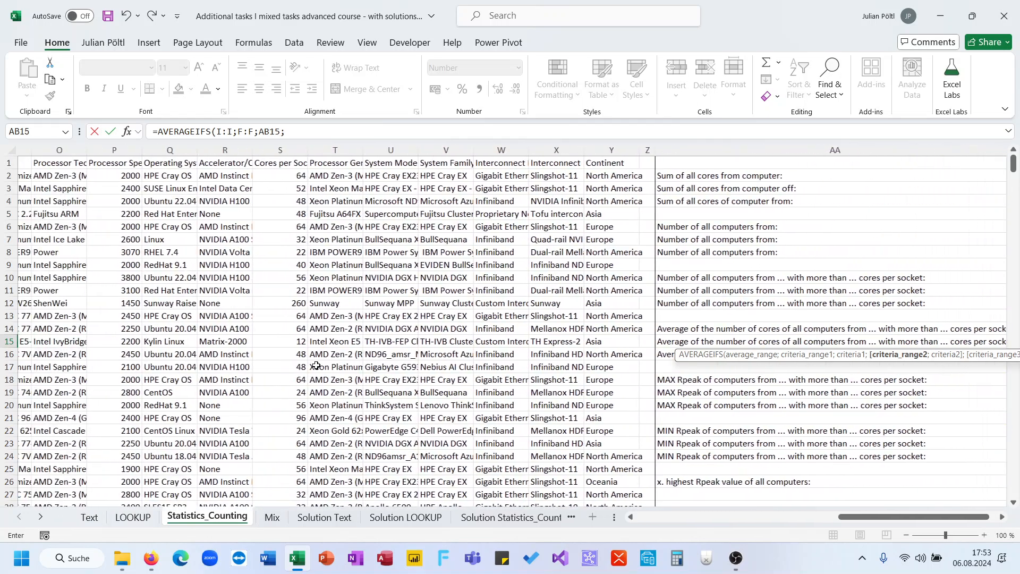
{"action": "left_click", "coordinate": [281, 149]}
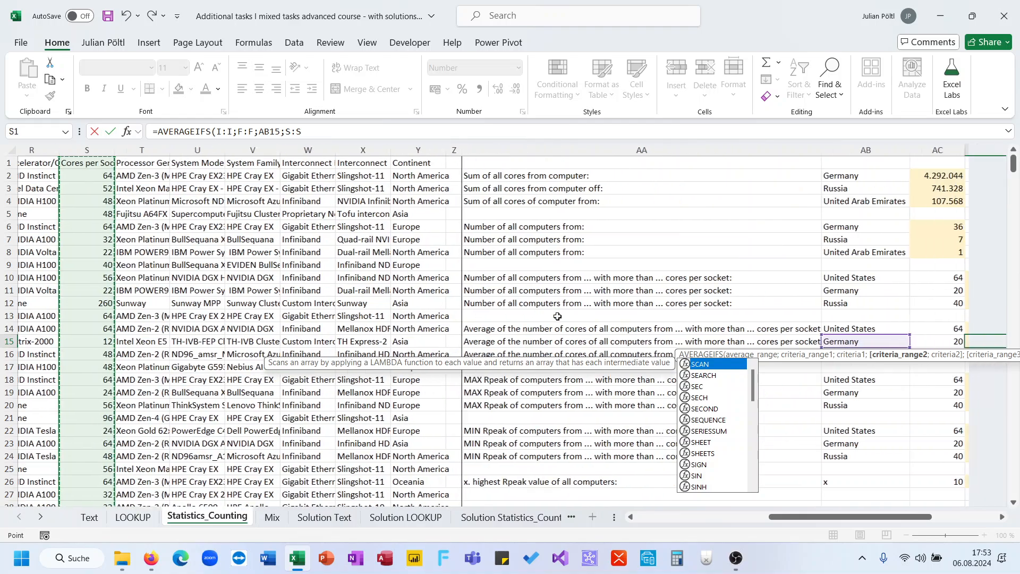
{"action": "scroll", "coordinate": [557, 317], "scroll_direction": "right", "scroll_amount": 6}
{"action": "type", "text": ";\""}
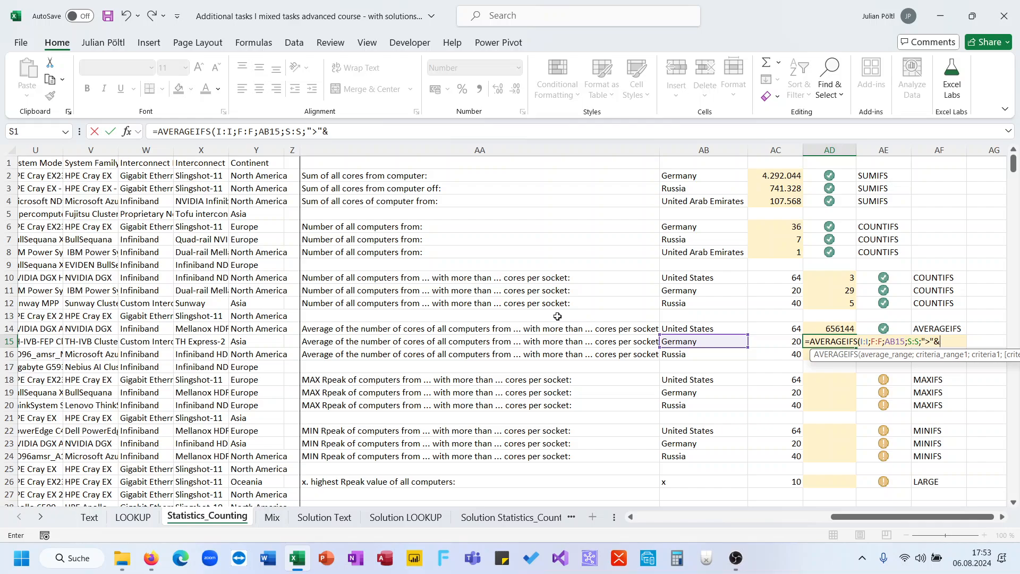
{"action": "type", "text": ">\"&"}
{"action": "left_click", "coordinate": [783, 341]}
{"action": "type", "text": ")"}
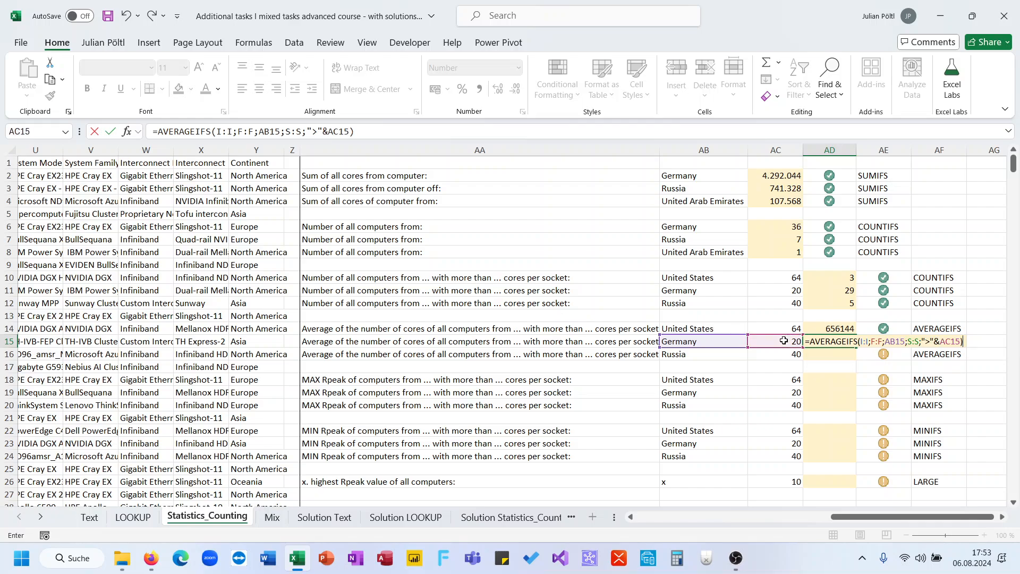
{"action": "key", "text": "ctrl+Return"}
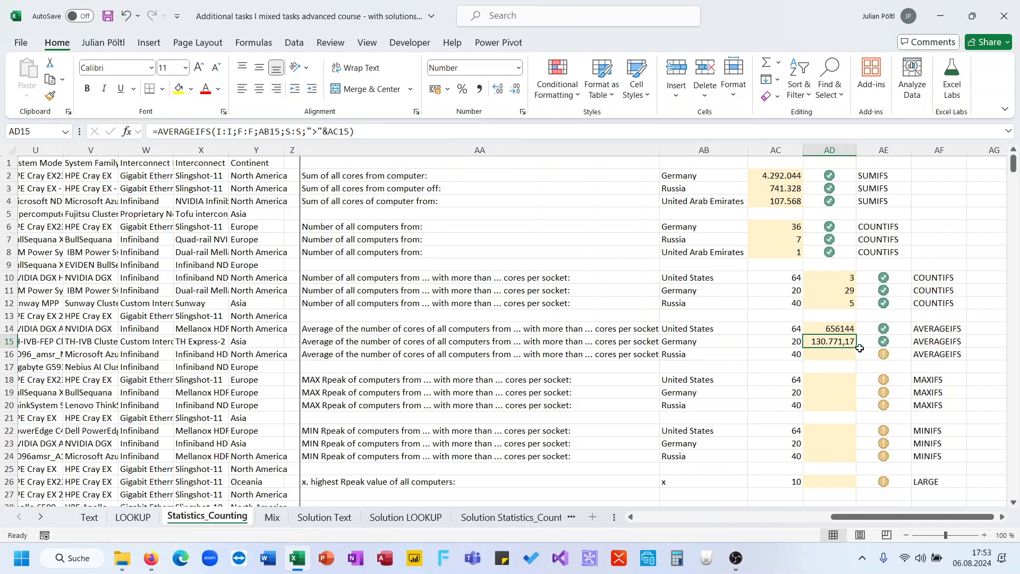
{"action": "left_click_drag", "start_coordinate": [860, 348], "coordinate": [857, 360]}
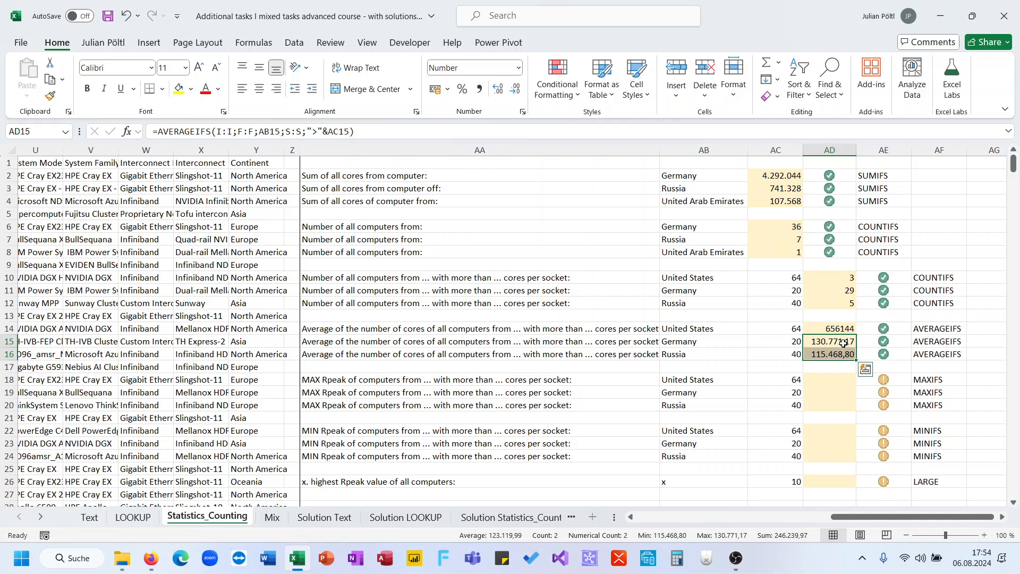
- Start a MAXIFS formula in AD18 with the Rpeak column, L:L, as the max range
{"action": "scroll", "coordinate": [823, 375], "scroll_direction": "down", "scroll_amount": 1}
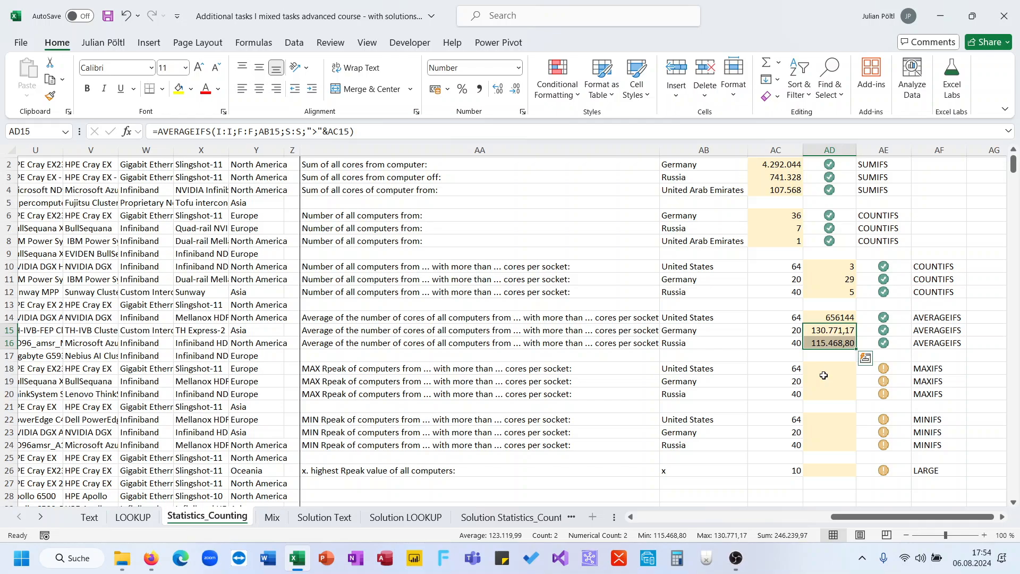
{"action": "left_click", "coordinate": [819, 359]}
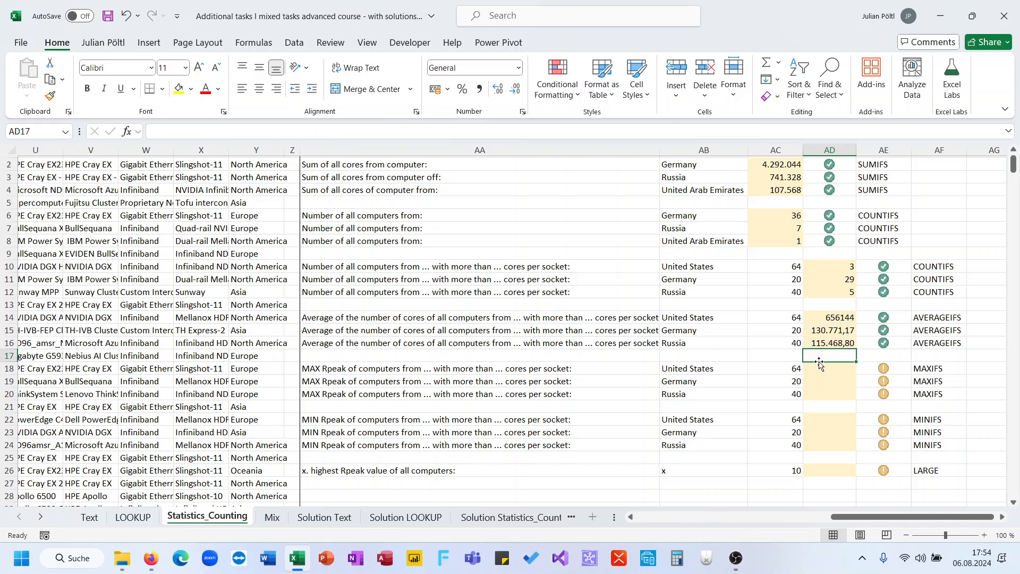
{"action": "left_click", "coordinate": [822, 368]}
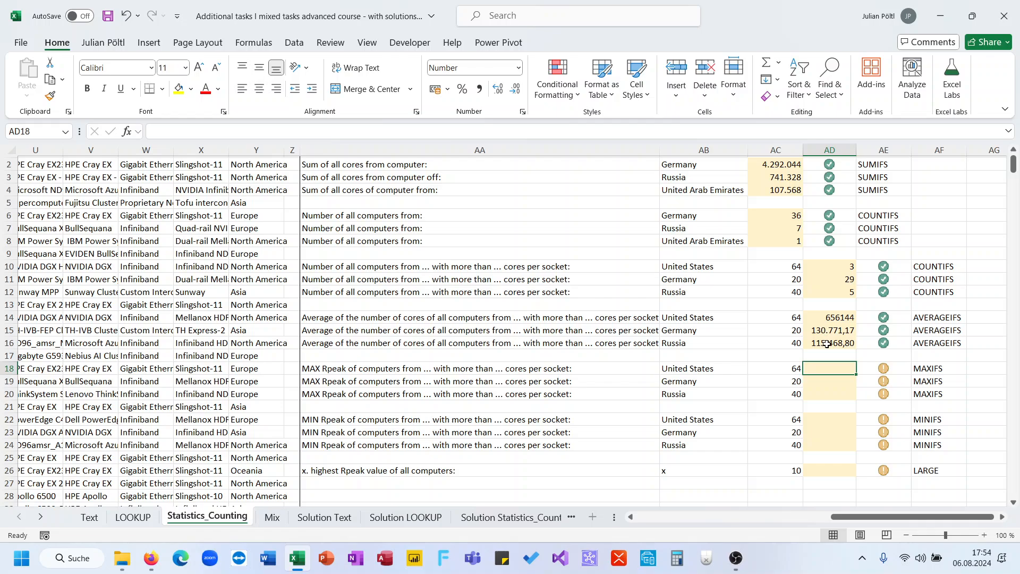
{"action": "type", "text": "=max"}
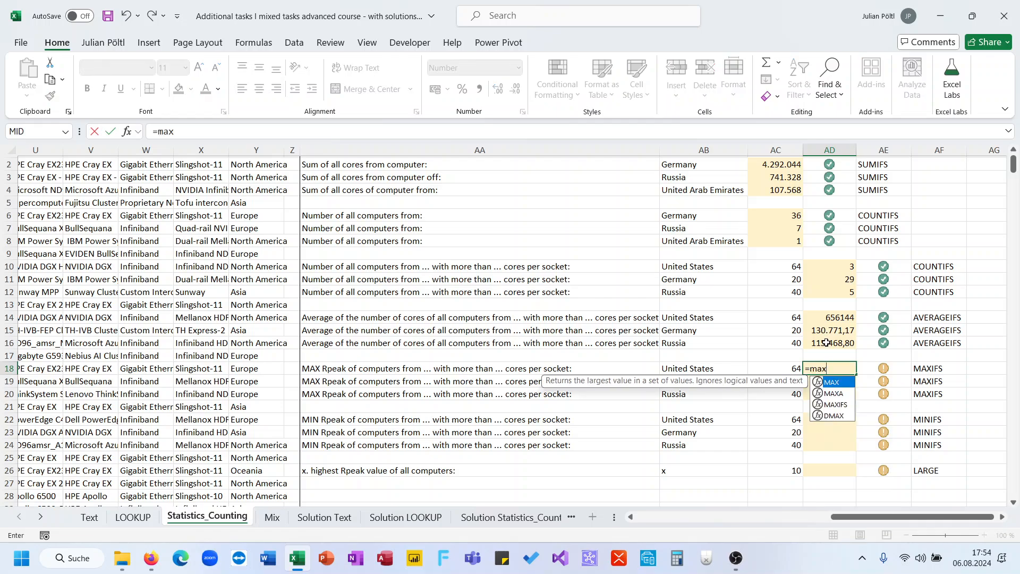
{"action": "key", "text": "Down"}
{"action": "key", "text": "Down"}
{"action": "key", "text": "Tab"}
{"action": "scroll", "coordinate": [565, 337], "scroll_direction": "left", "scroll_amount": 5}
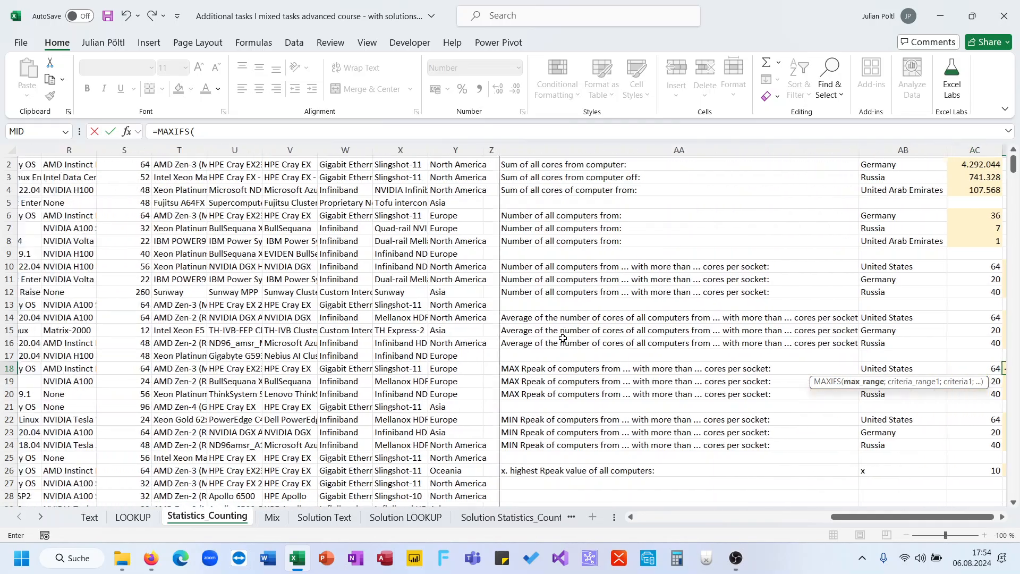
{"action": "scroll", "coordinate": [563, 338], "scroll_direction": "left", "scroll_amount": 5}
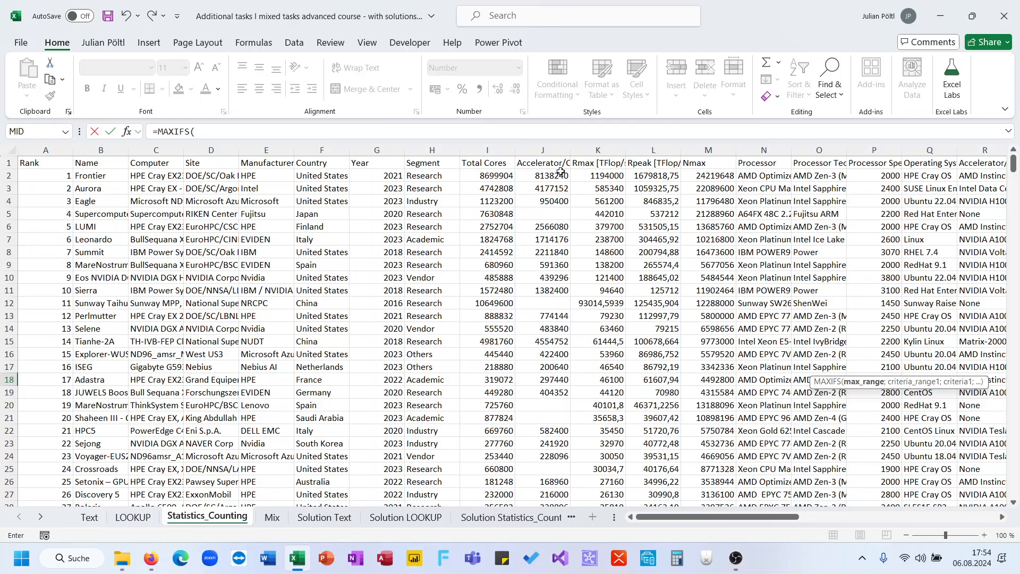
{"action": "left_click", "coordinate": [658, 147]}
{"action": "type", "text": ";"}
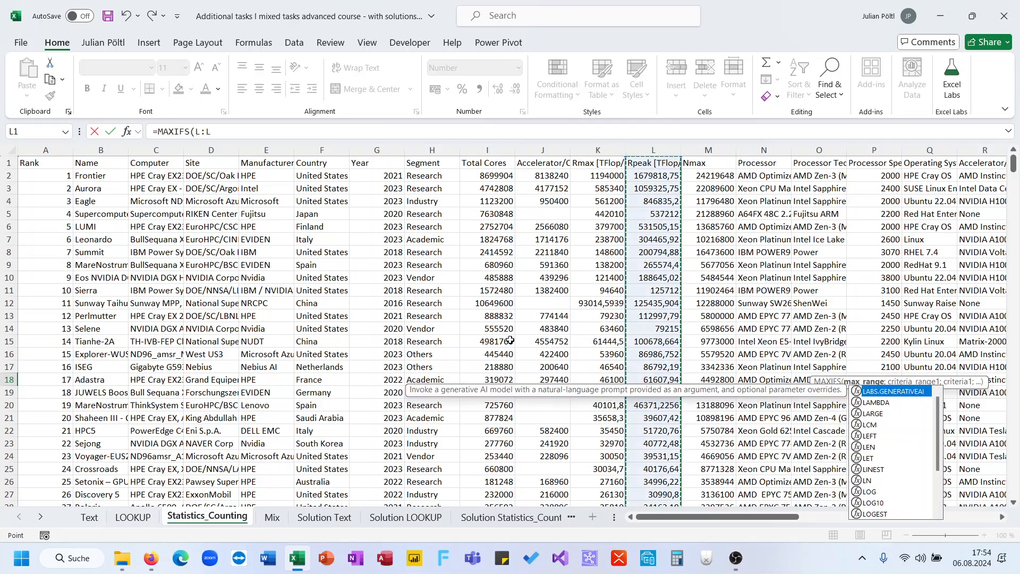
- Add the Country column, F:F, as the first criteria range in the AD18 formula, with AB18 as its criterion
{"action": "scroll", "coordinate": [510, 340], "scroll_direction": "right", "scroll_amount": 5}
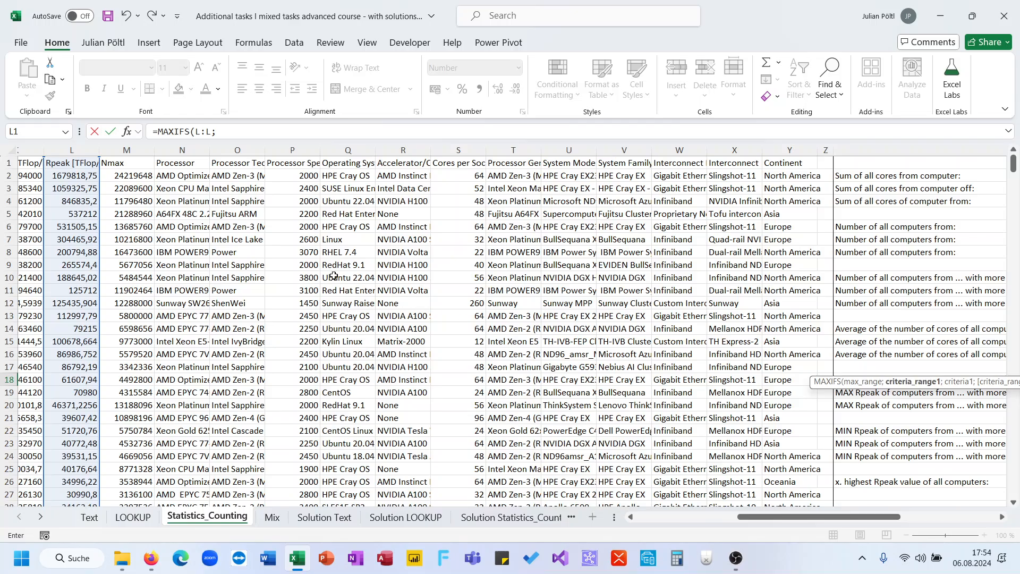
{"action": "scroll", "coordinate": [52, 200], "scroll_direction": "left", "scroll_amount": 4}
{"action": "scroll", "coordinate": [52, 201], "scroll_direction": "left", "scroll_amount": 1}
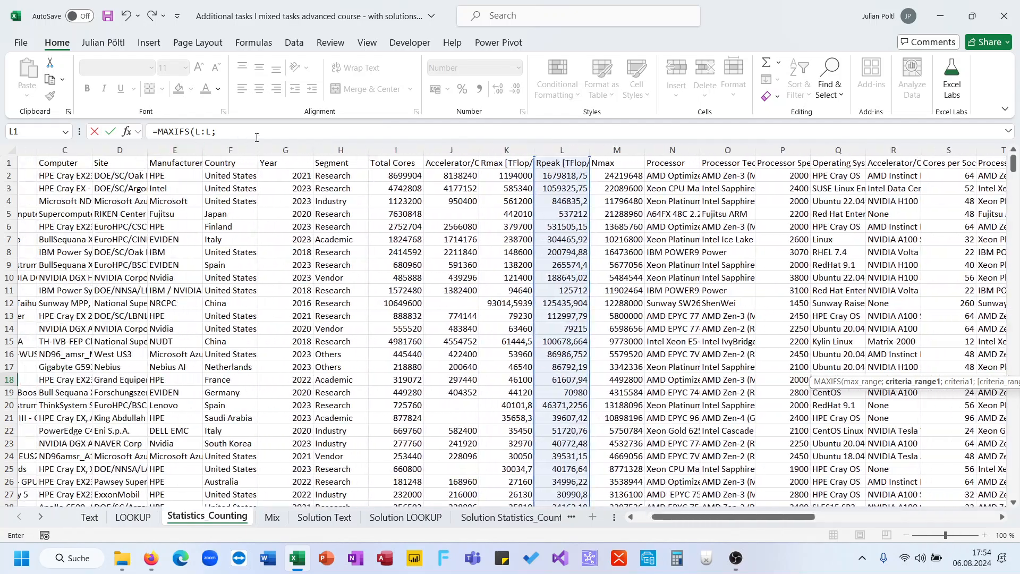
{"action": "left_click", "coordinate": [239, 149]}
{"action": "type", "text": ";"}
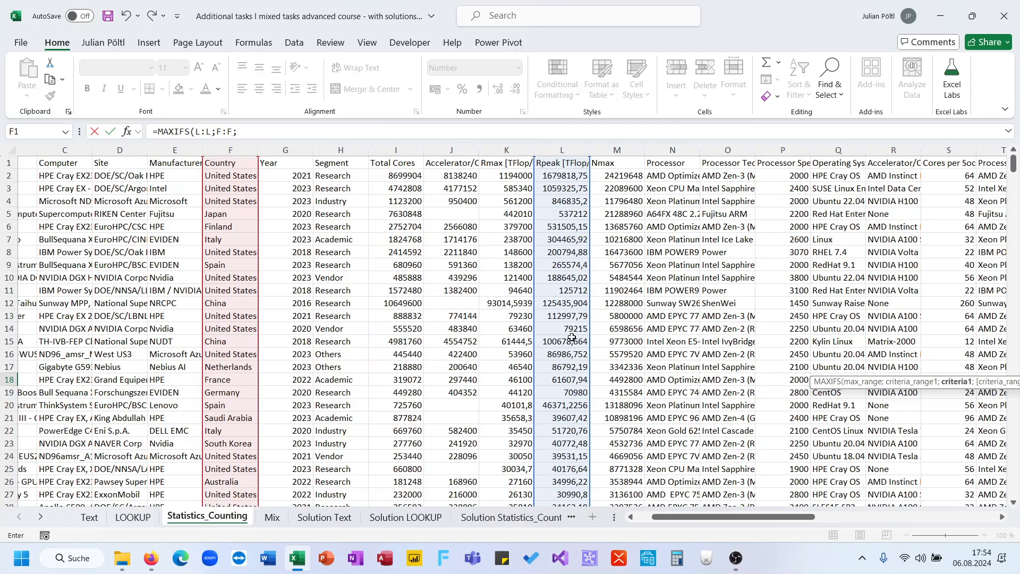
{"action": "scroll", "coordinate": [695, 322], "scroll_direction": "right", "scroll_amount": 6}
{"action": "scroll", "coordinate": [695, 322], "scroll_direction": "right", "scroll_amount": 2}
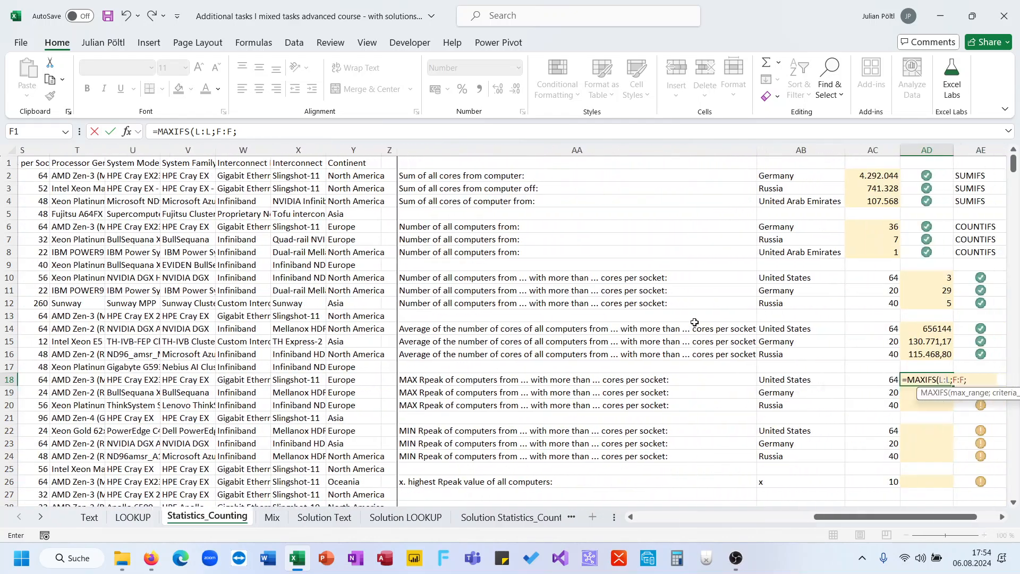
{"action": "left_click", "coordinate": [813, 380]}
{"action": "type", "text": ";"}
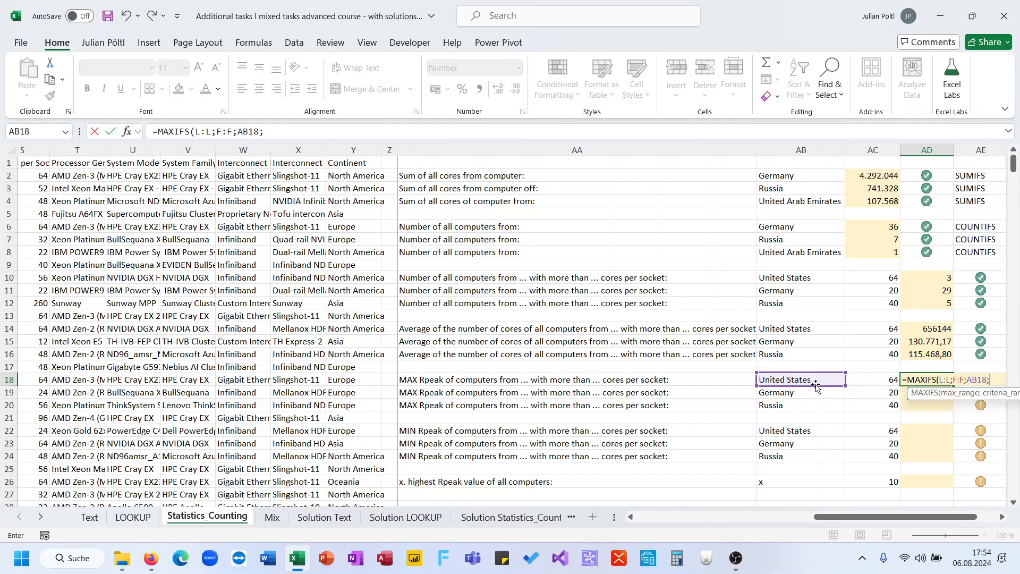
- Complete the AD18 formula with the Cores per Socket column, S:S, and criterion ">"&AC18, and fill it down to AD20
{"action": "scroll", "coordinate": [351, 360], "scroll_direction": "left", "scroll_amount": 5}
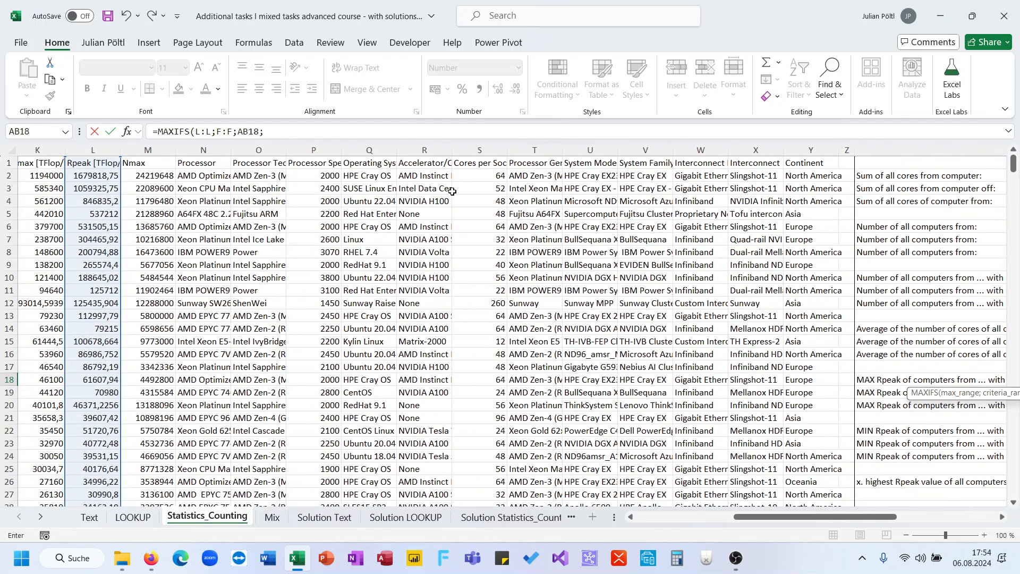
{"action": "left_click", "coordinate": [480, 150]}
{"action": "type", "text": ";\">\"&"}
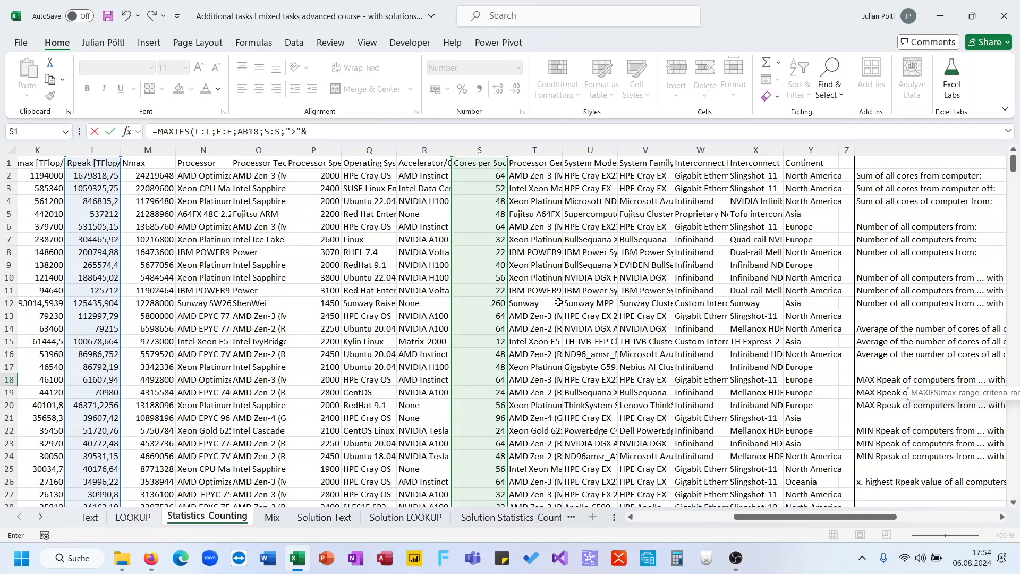
{"action": "scroll", "coordinate": [559, 301], "scroll_direction": "right", "scroll_amount": 6}
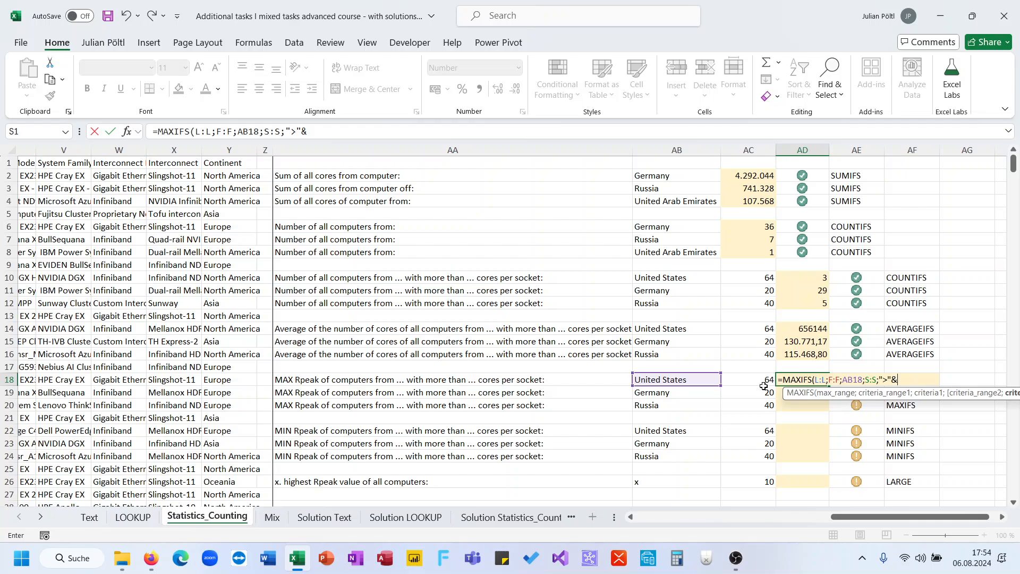
{"action": "type", "text": ">\"&"}
{"action": "left_click", "coordinate": [764, 383]}
{"action": "key", "text": "Return"}
{"action": "left_click", "coordinate": [813, 381]}
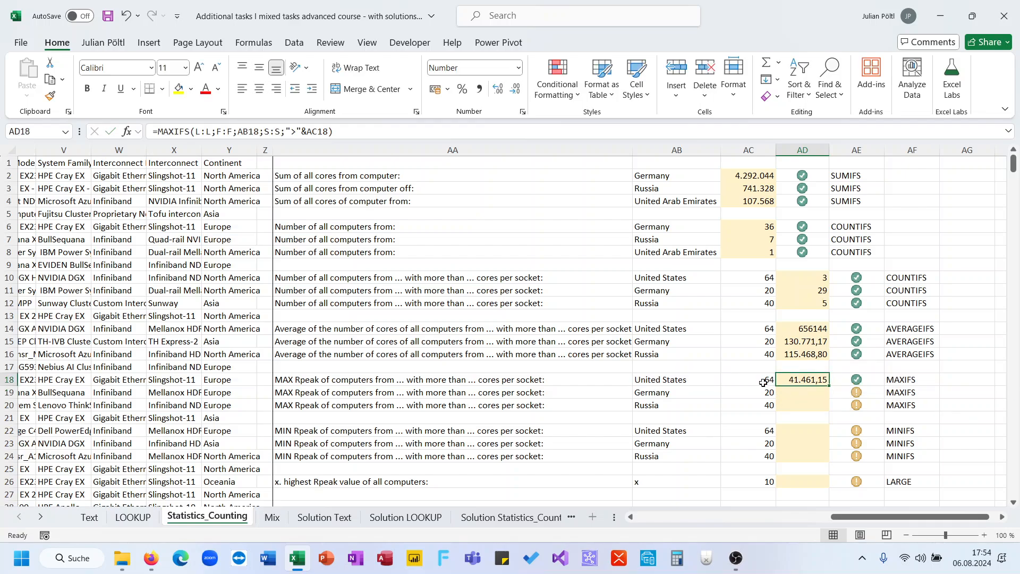
{"action": "left_click_drag", "start_coordinate": [829, 388], "coordinate": [828, 406]}
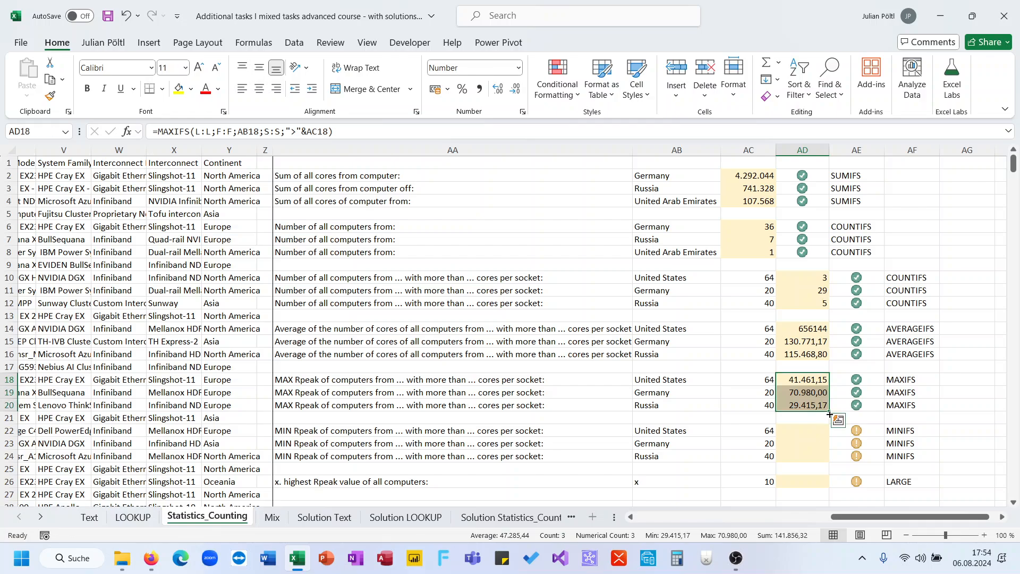
- Copy the text of the MAXIFS formula in AD18 and paste it into AD22 with its references as written
{"action": "scroll", "coordinate": [713, 421], "scroll_direction": "down", "scroll_amount": 2}
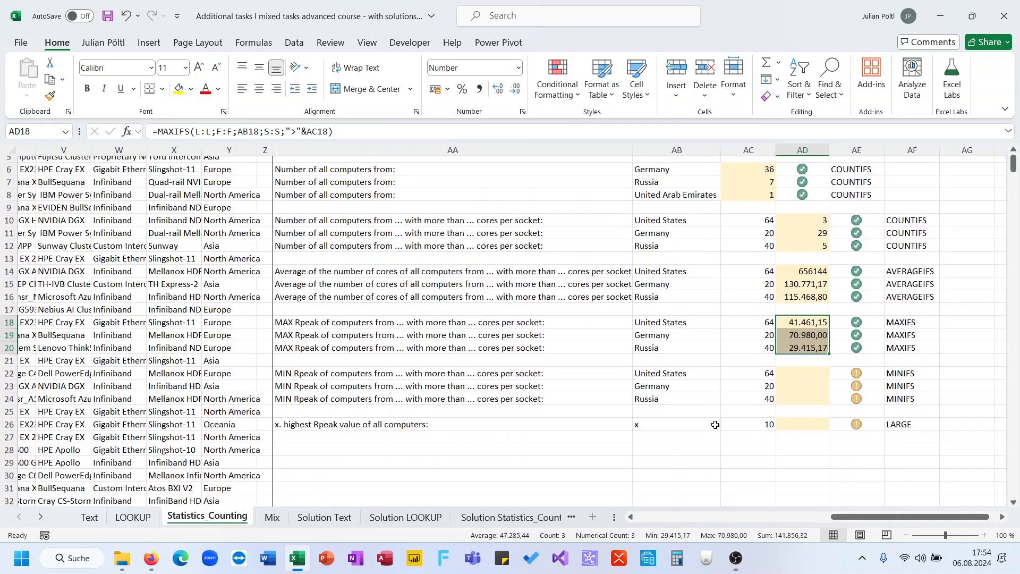
{"action": "left_click", "coordinate": [790, 376]}
{"action": "left_click", "coordinate": [804, 324]}
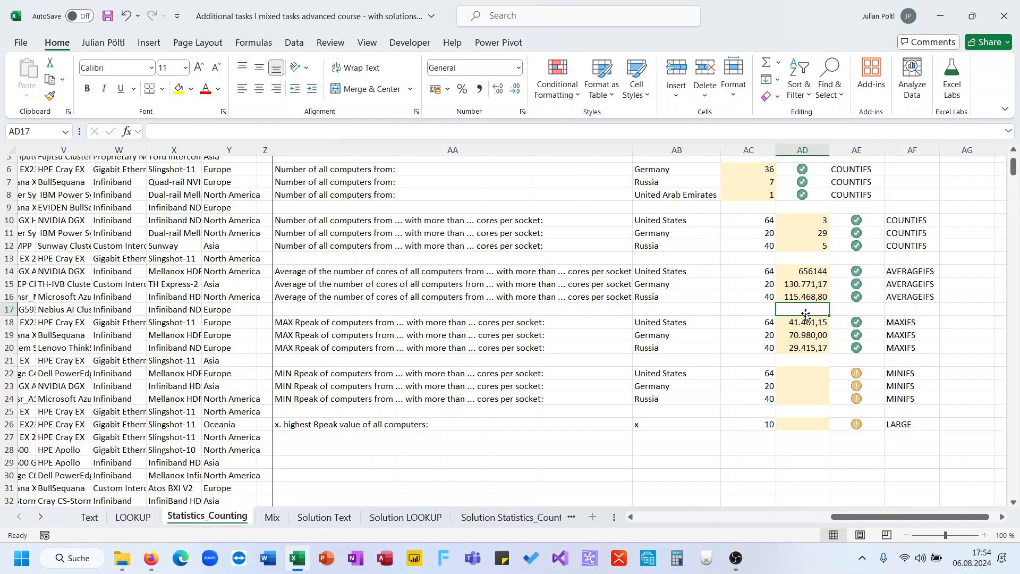
{"action": "left_click", "coordinate": [431, 129]}
{"action": "key", "text": "ctrl+a"}
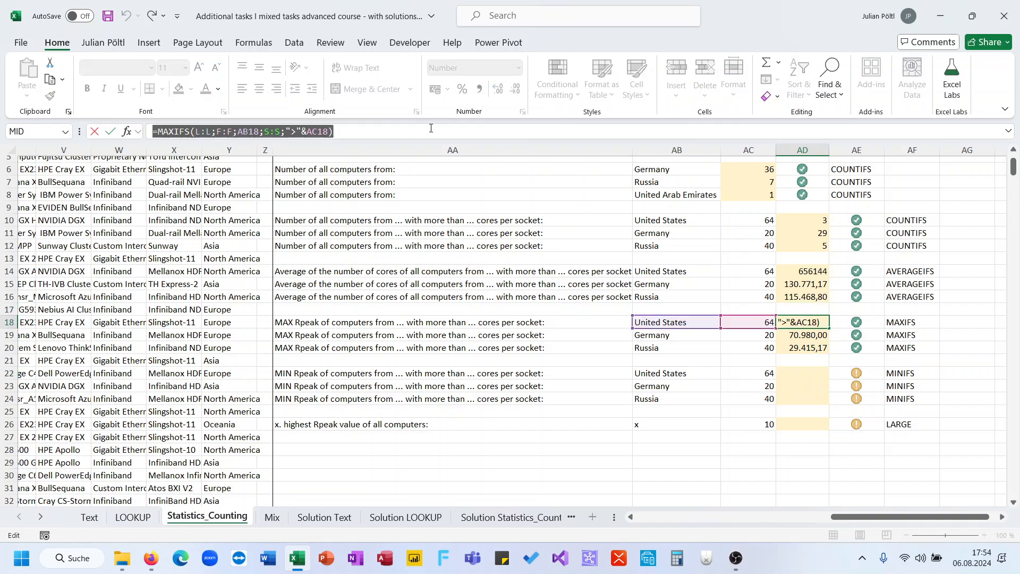
{"action": "key", "text": "ctrl+c"}
{"action": "key", "text": "Return"}
{"action": "key", "text": "Down"}
{"action": "key", "text": "Down"}
{"action": "key", "text": "Down"}
{"action": "left_click", "coordinate": [430, 128]}
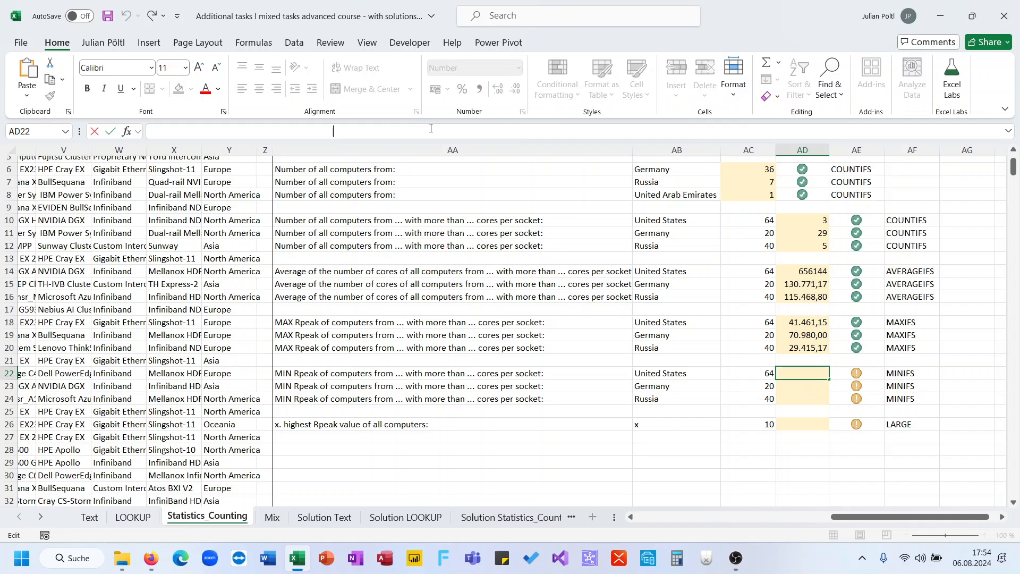
{"action": "key", "text": "ctrl+v"}
- Change the function in the AD22 formula to MINIFS, keeping its arguments, and fill it down to AD24
{"action": "left_click", "coordinate": [174, 133]}
{"action": "double_click", "coordinate": [174, 133]}
{"action": "type", "text": "MINF"}
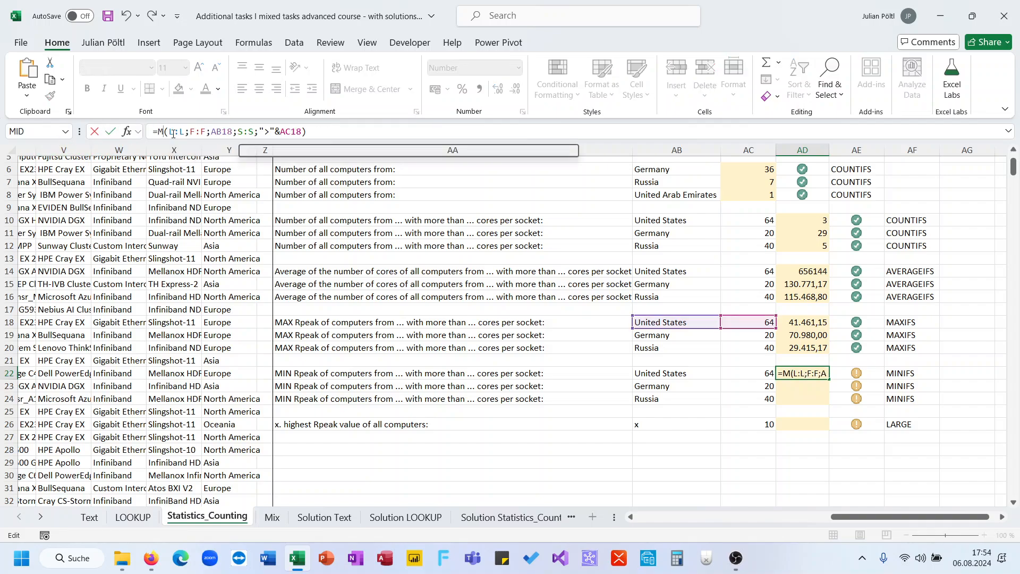
{"action": "key", "text": "BackSpace"}
{"action": "key", "text": "Down"}
{"action": "key", "text": "Down"}
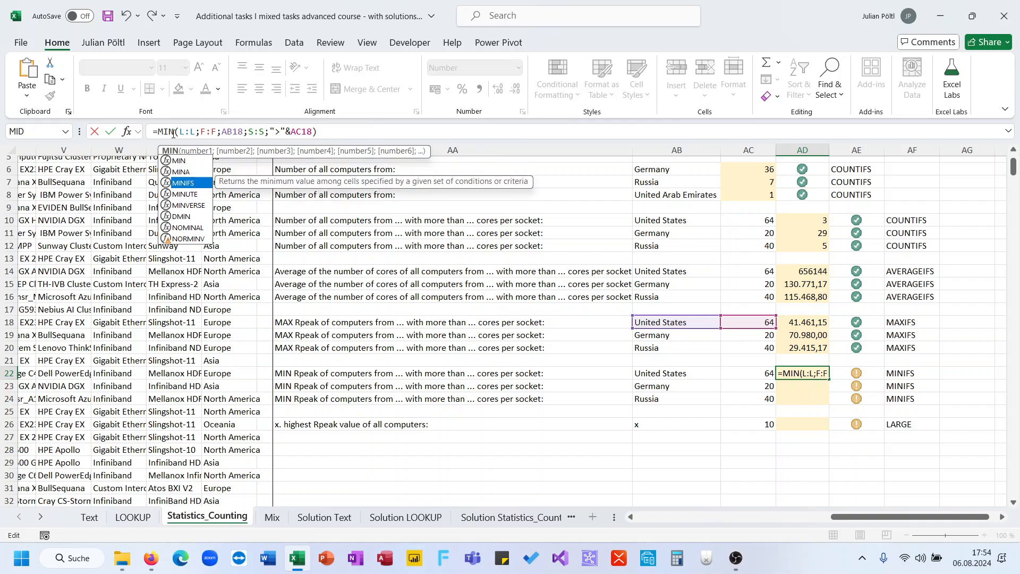
{"action": "key", "text": "Tab"}
{"action": "key", "text": "BackSpace"}
{"action": "key", "text": "Return"}
{"action": "key", "text": "Up"}
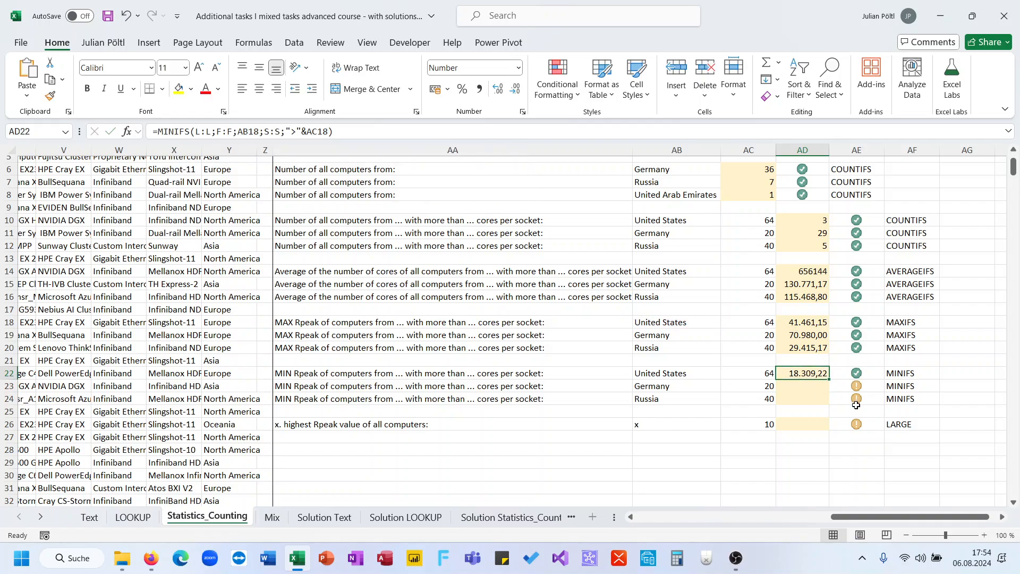
{"action": "left_click_drag", "start_coordinate": [827, 383], "coordinate": [827, 411]}
- Enter =LARGE(L:L;AC26) in AD26 to return the x-th highest Rpeak value of all computers
{"action": "left_click", "coordinate": [805, 425]}
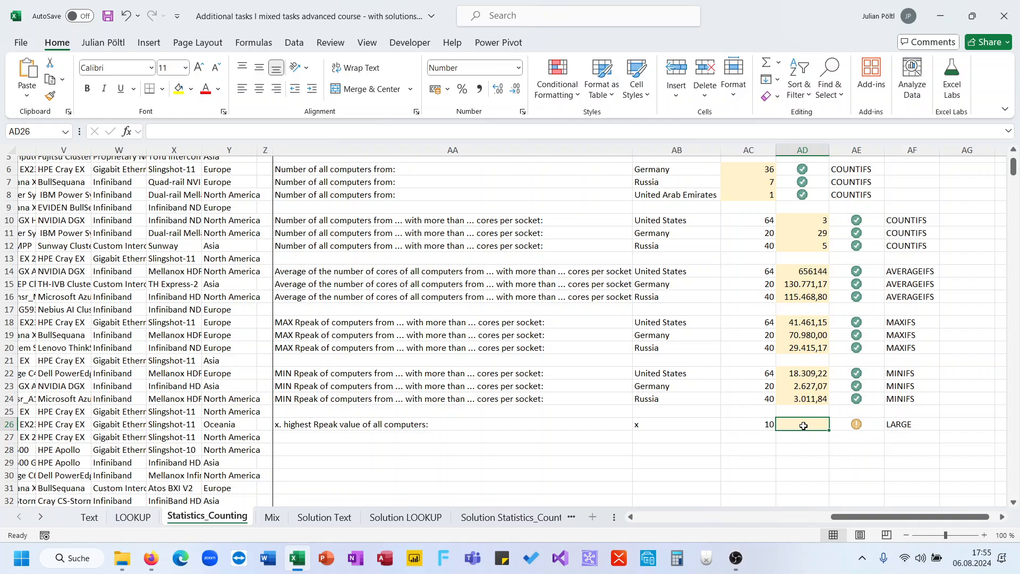
{"action": "type", "text": "L"}
{"action": "key", "text": "BackSpace"}
{"action": "type", "text": "=LARGE("}
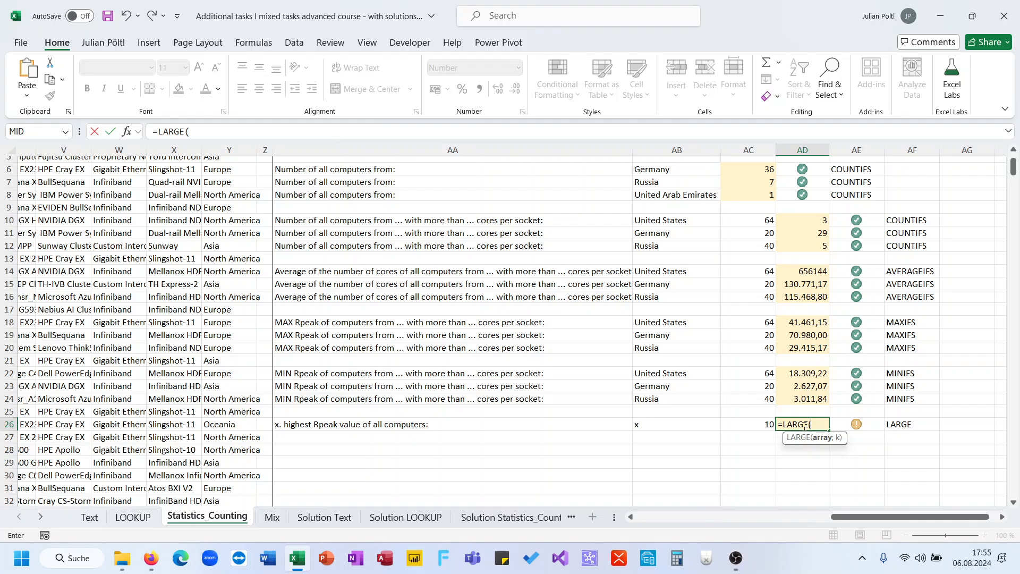
{"action": "scroll", "coordinate": [546, 354], "scroll_direction": "left", "scroll_amount": 10}
{"action": "scroll", "coordinate": [546, 354], "scroll_direction": "up", "scroll_amount": 3}
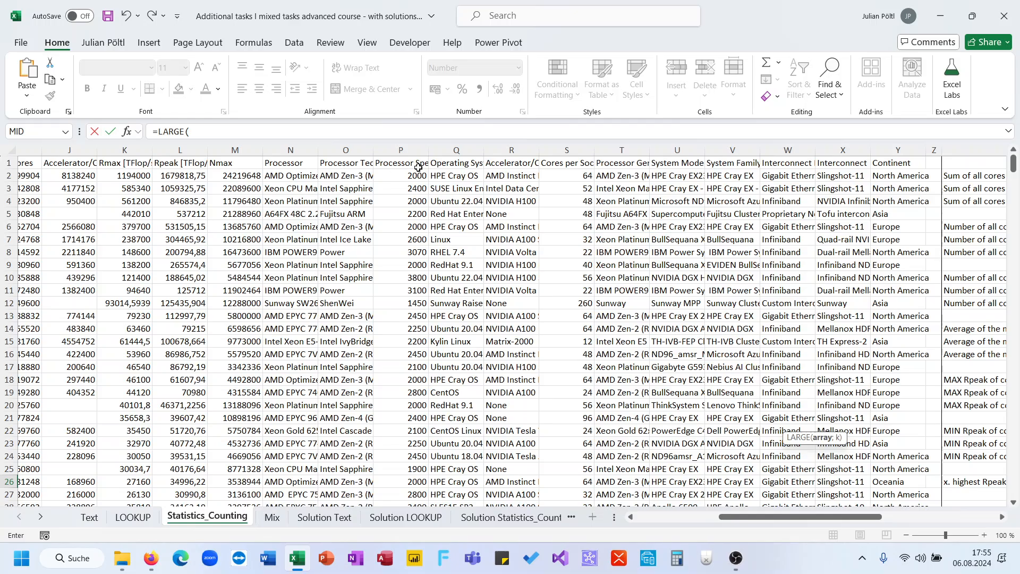
{"action": "left_click", "coordinate": [215, 150]}
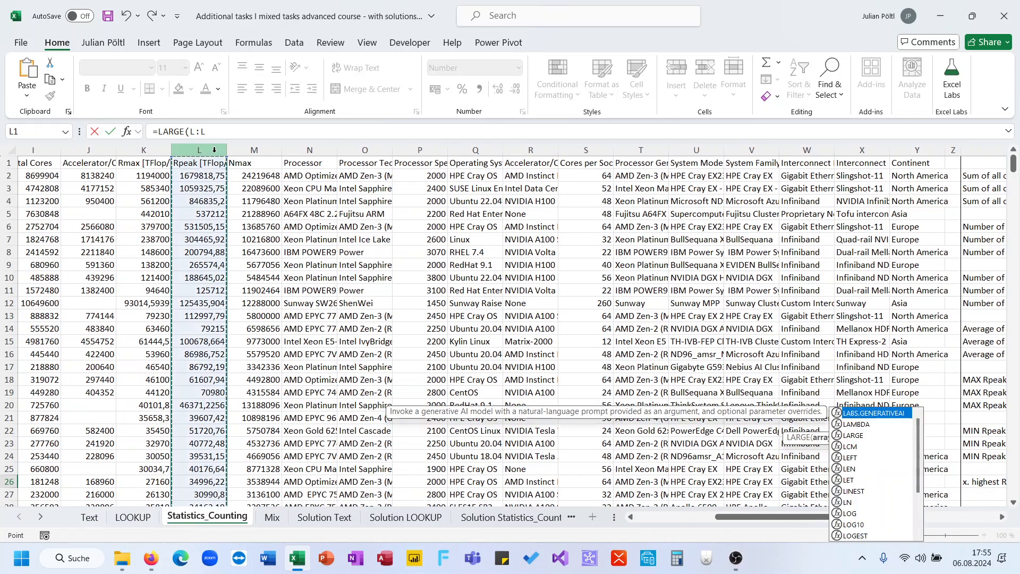
{"action": "type", "text": ";"}
{"action": "scroll", "coordinate": [610, 367], "scroll_direction": "right", "scroll_amount": 12}
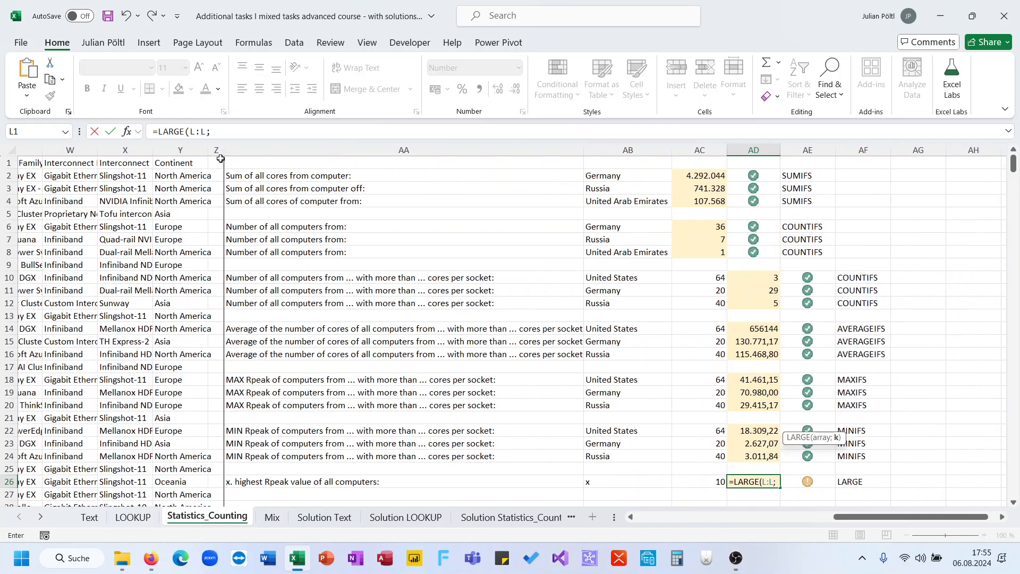
{"action": "left_click", "coordinate": [695, 480]}
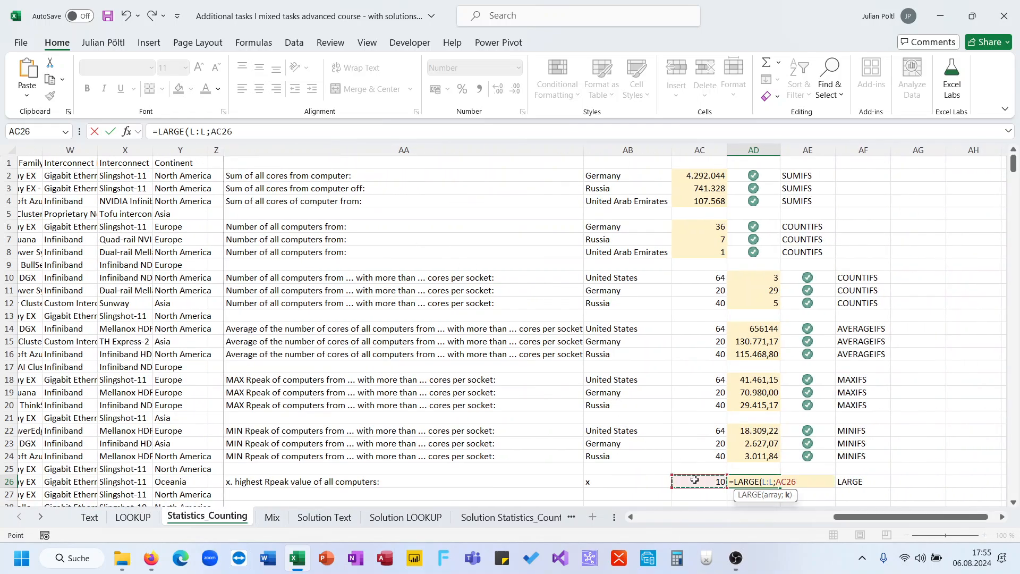
{"action": "key", "text": "Return"}
{"action": "key", "text": "Up"}
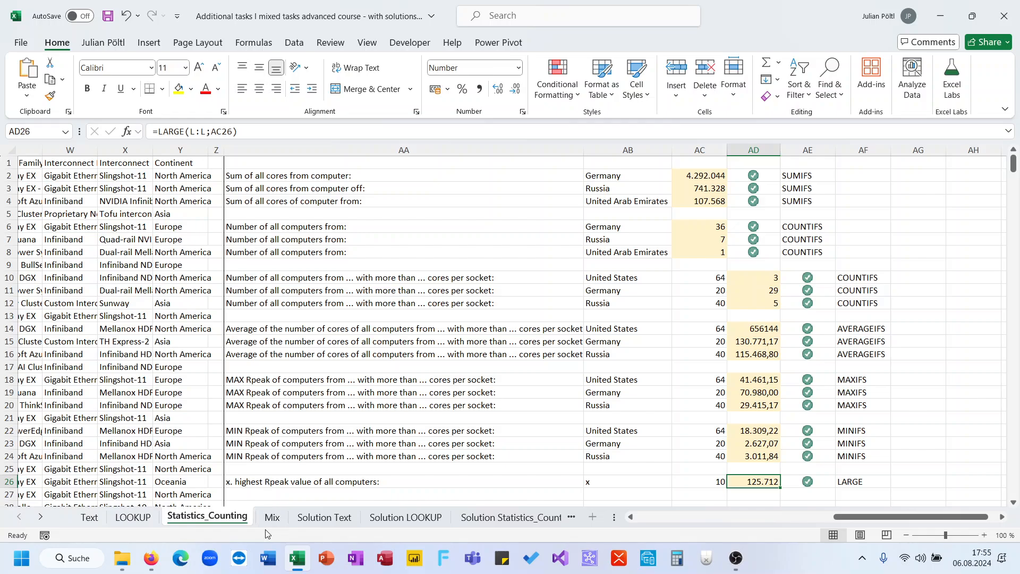
- Switch to the Mix sheet and look at the task descriptions in A2 and A3
{"action": "left_click", "coordinate": [272, 518]}
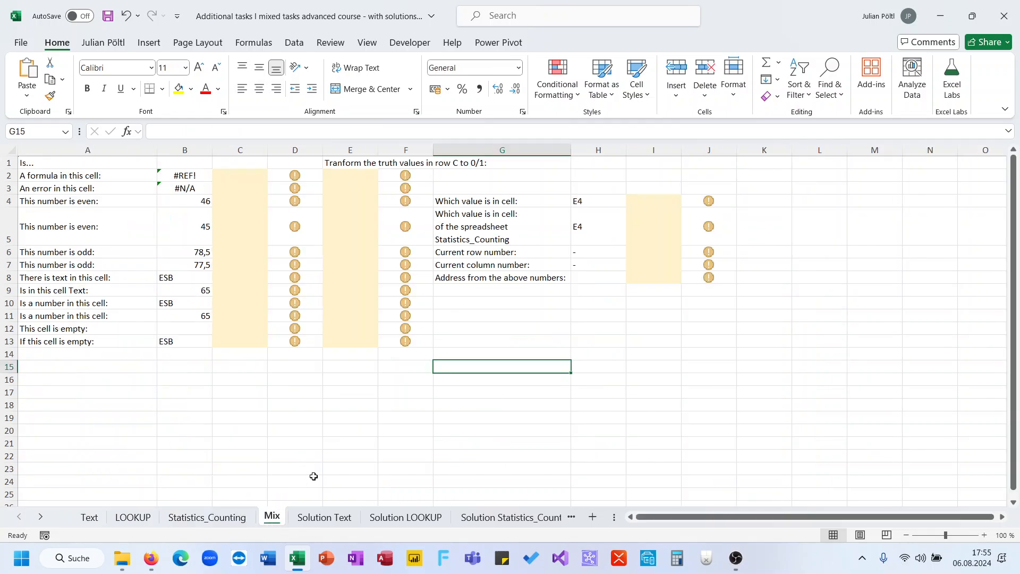
{"action": "left_click", "coordinate": [236, 173]}
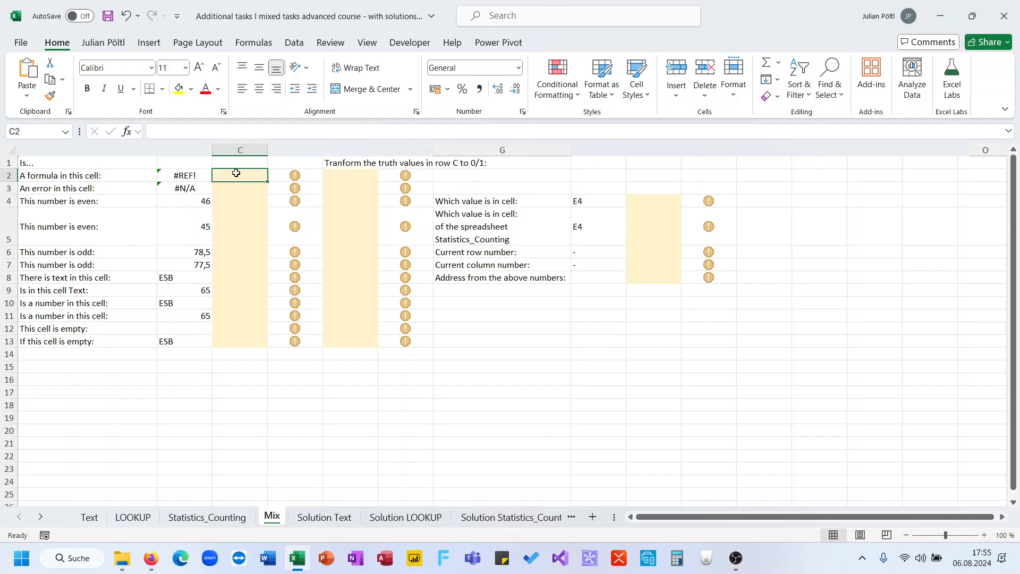
{"action": "left_click", "coordinate": [120, 177]}
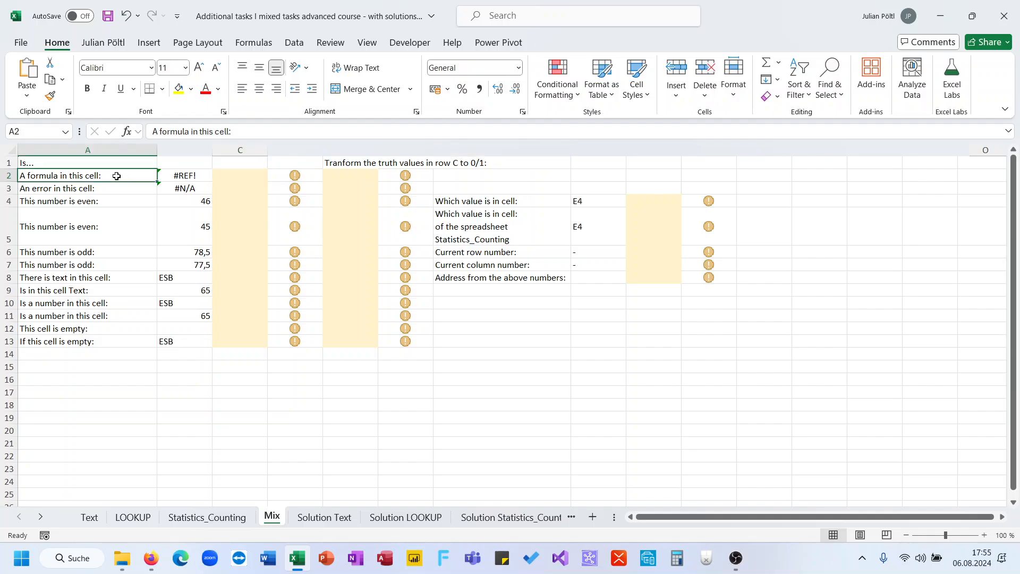
{"action": "left_click", "coordinate": [132, 189]}
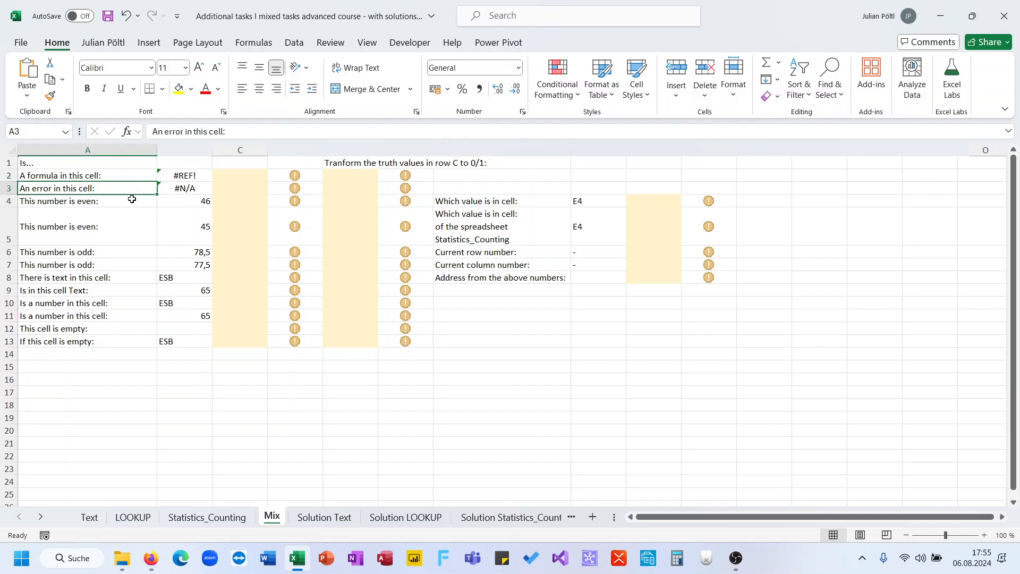
- Enter an ISFORMULA formula in C2 that tests whether B2 contains a formula
{"action": "left_click", "coordinate": [244, 176]}
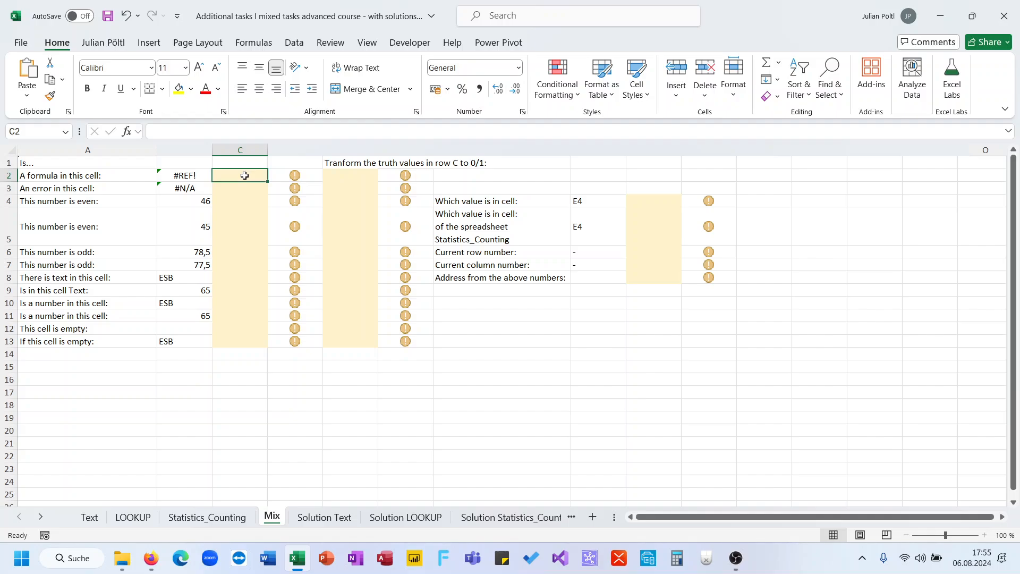
{"action": "type", "text": "=for"}
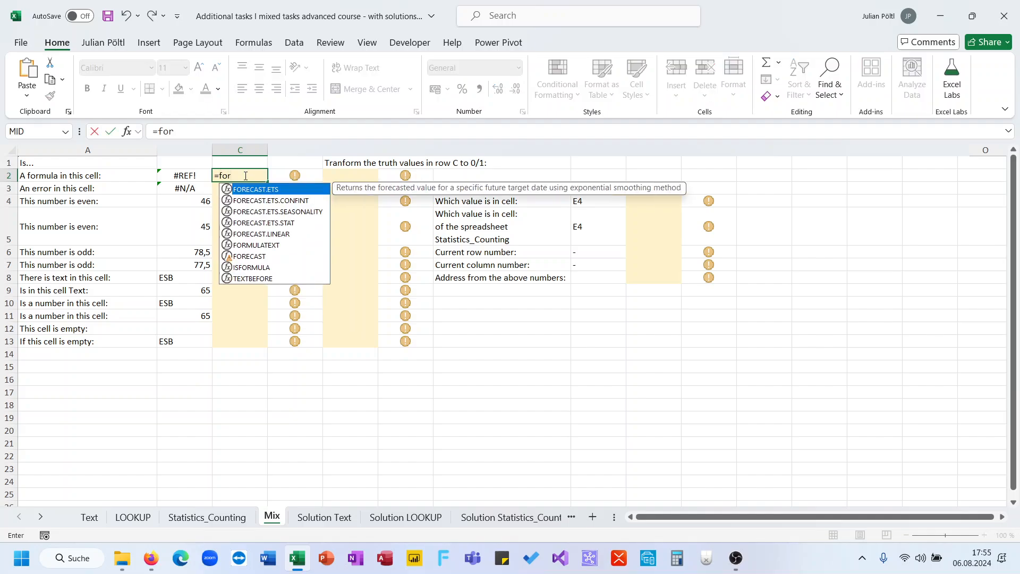
{"action": "key", "text": "BackSpace"}
{"action": "key", "text": "BackSpace"}
{"action": "key", "text": "BackSpace"}
{"action": "type", "text": "isf"}
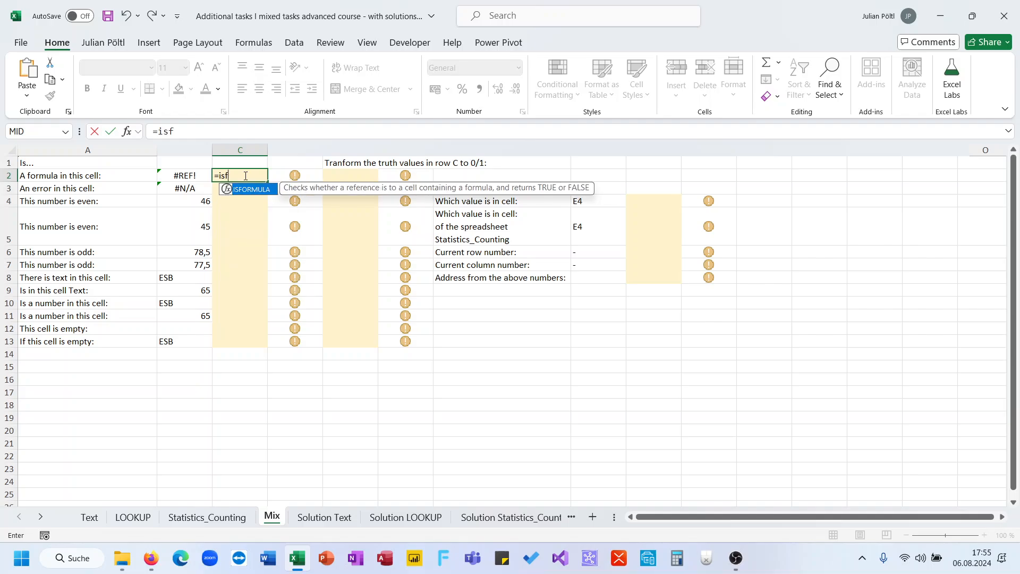
{"action": "key", "text": "Tab"}
{"action": "key", "text": "Left"}
{"action": "key", "text": "Return"}
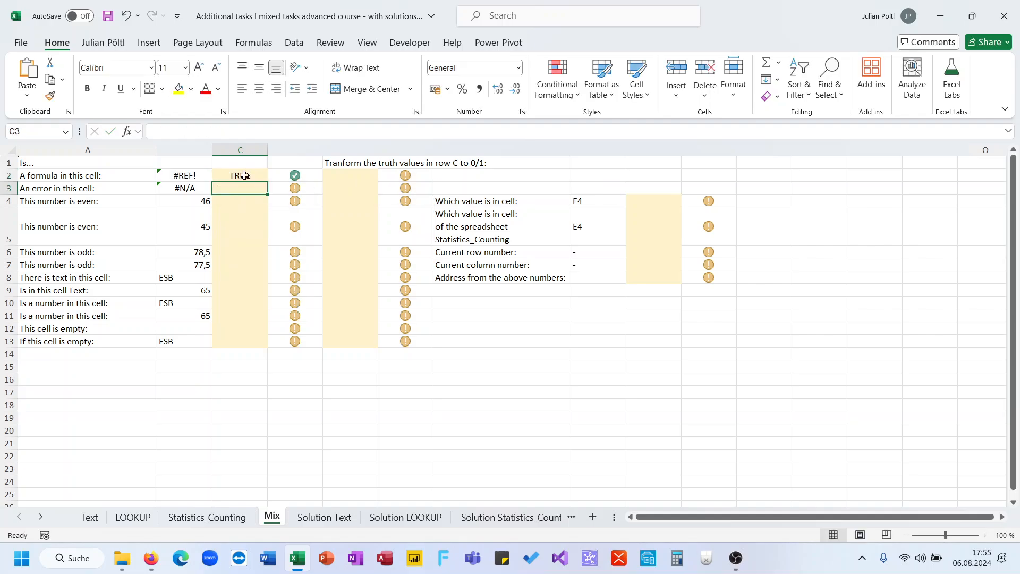
- Enter an ISERROR formula in C3 that tests whether B3 contains an error
{"action": "type", "text": "="}
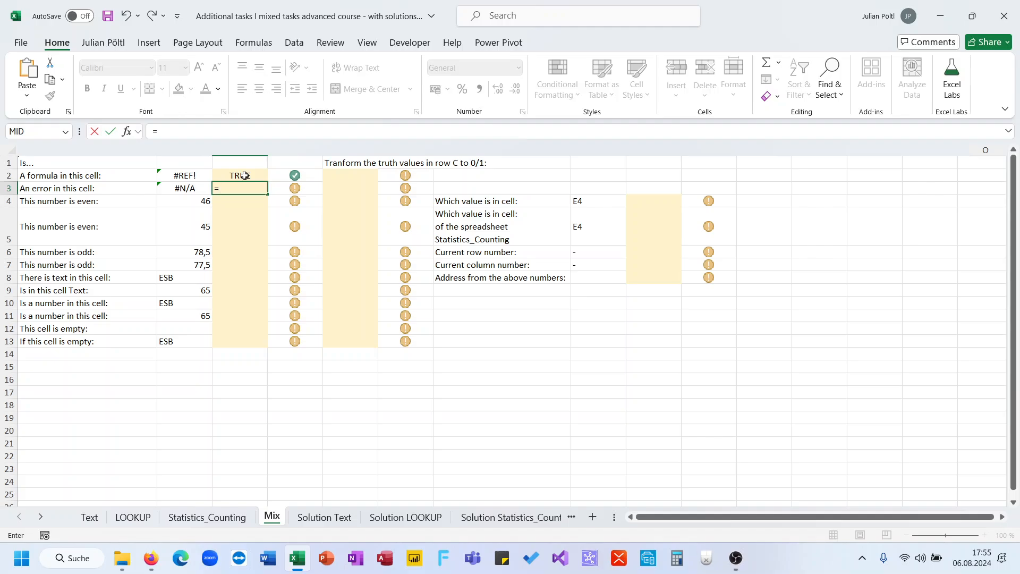
{"action": "type", "text": "is"}
{"action": "key", "text": "Down"}
{"action": "key", "text": "Down"}
{"action": "key", "text": "Tab"}
{"action": "key", "text": "Left"}
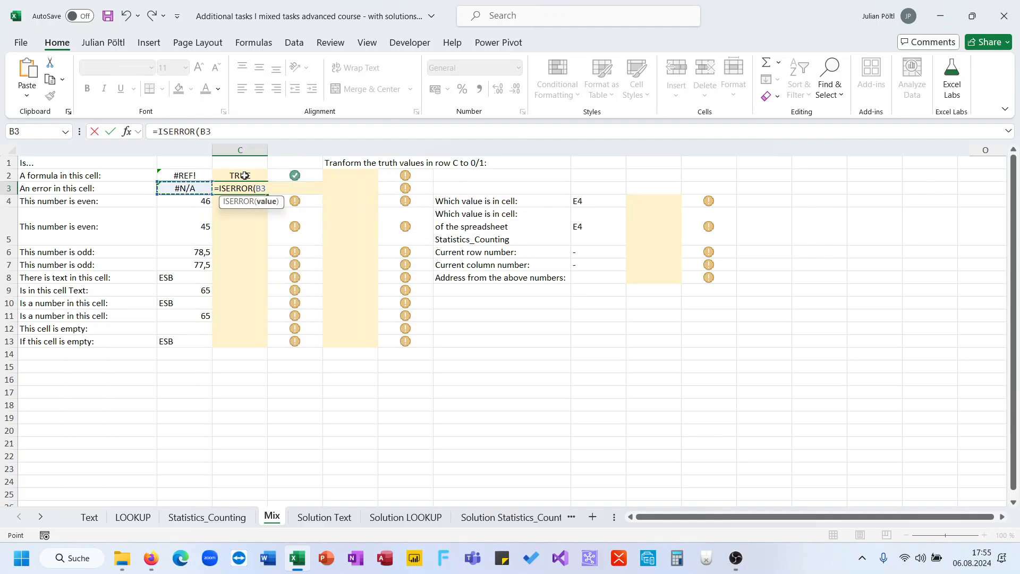
{"action": "key", "text": "Return"}
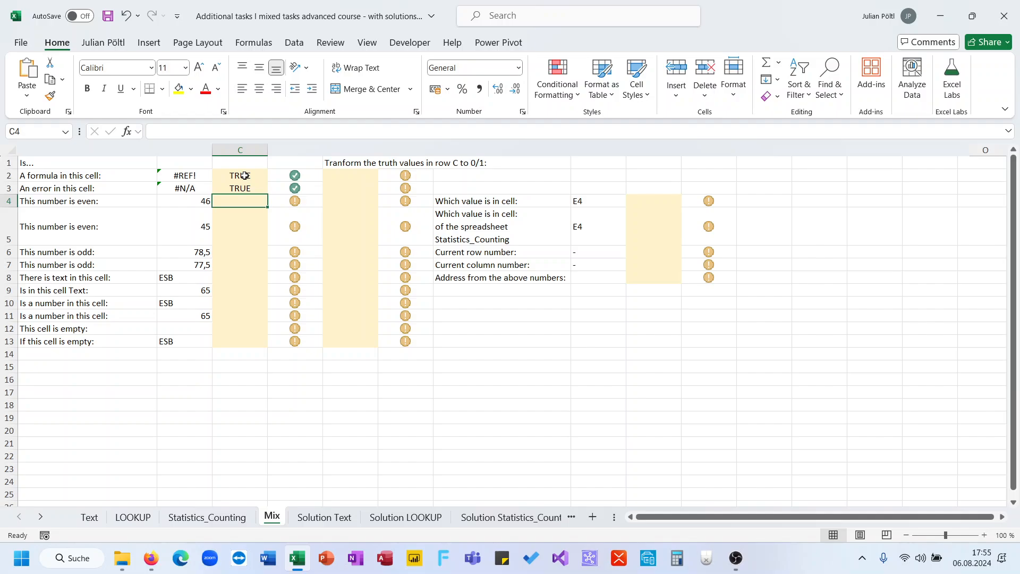
- Enter an ISEVEN formula in C4 that tests whether the number in B4 is even
{"action": "type", "text": "I=is"}
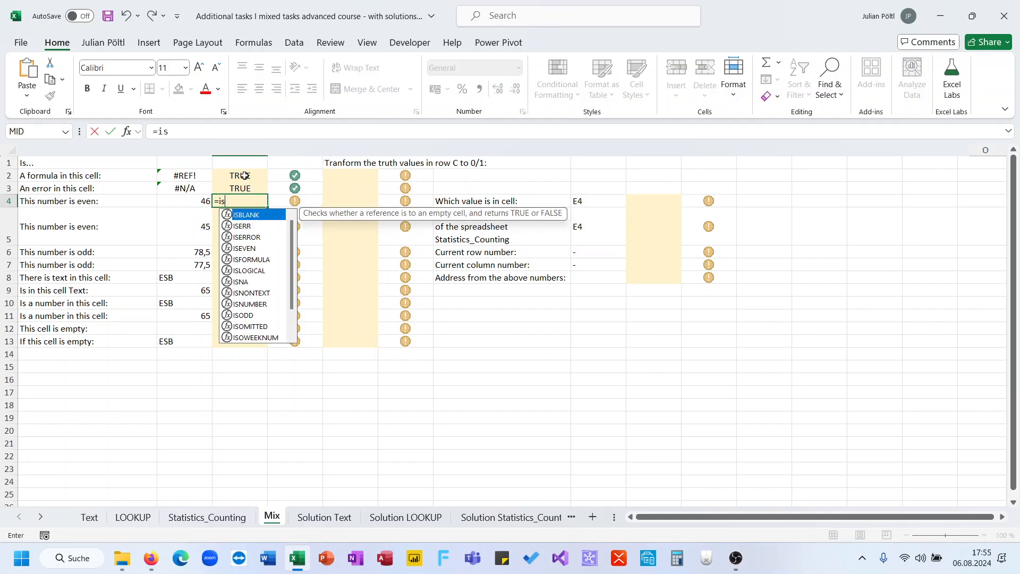
{"action": "type", "text": "ev"}
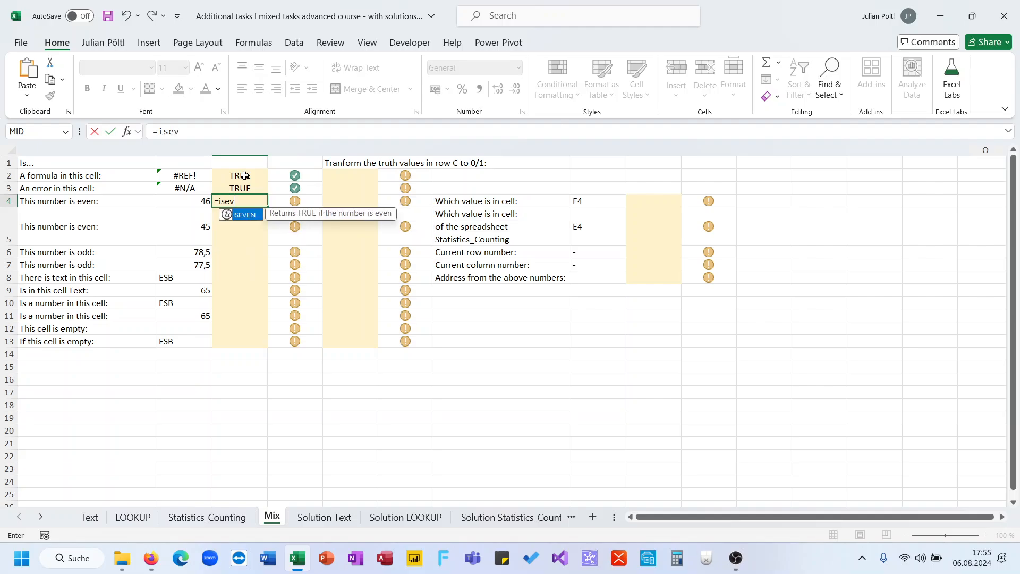
{"action": "key", "text": "Tab"}
{"action": "key", "text": "Left"}
{"action": "type", "text": ")"}
{"action": "key", "text": "Return"}
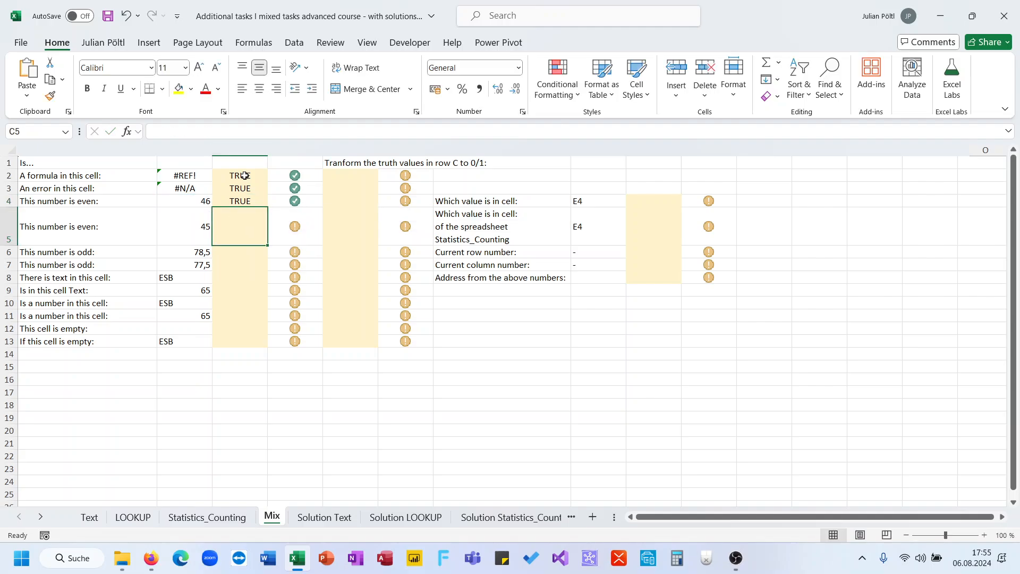
- Copy the ISEVEN formula from C4 to C5 so that it tests B5
{"action": "key", "text": "Up"}
{"action": "key", "text": "ctrl+c"}
{"action": "key", "text": "Down"}
{"action": "key", "text": "ctrl+v"}
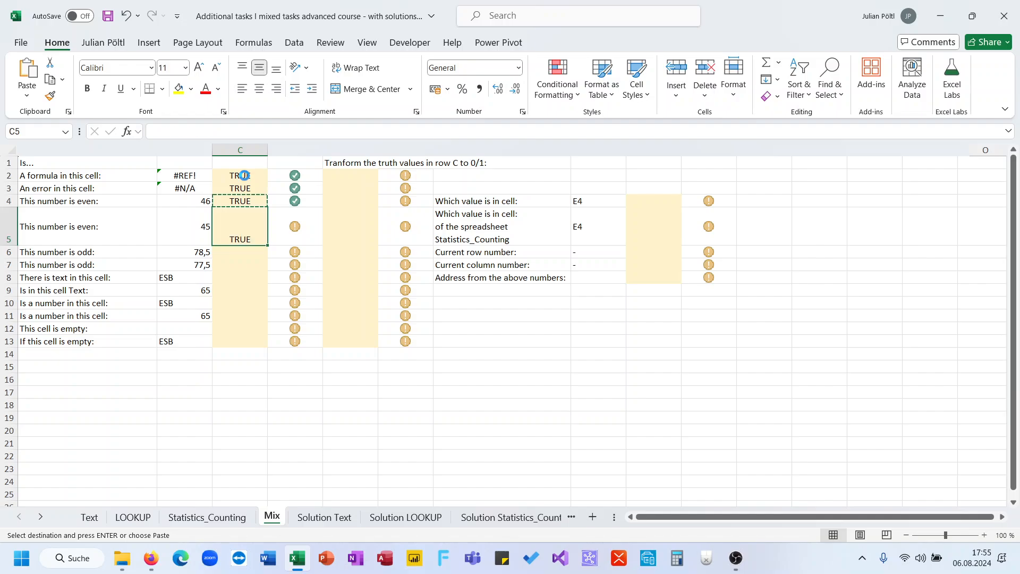
- Enter =ISODD(B6) in C6 to test whether the number in B6 is odd
{"action": "key", "text": "Down"}
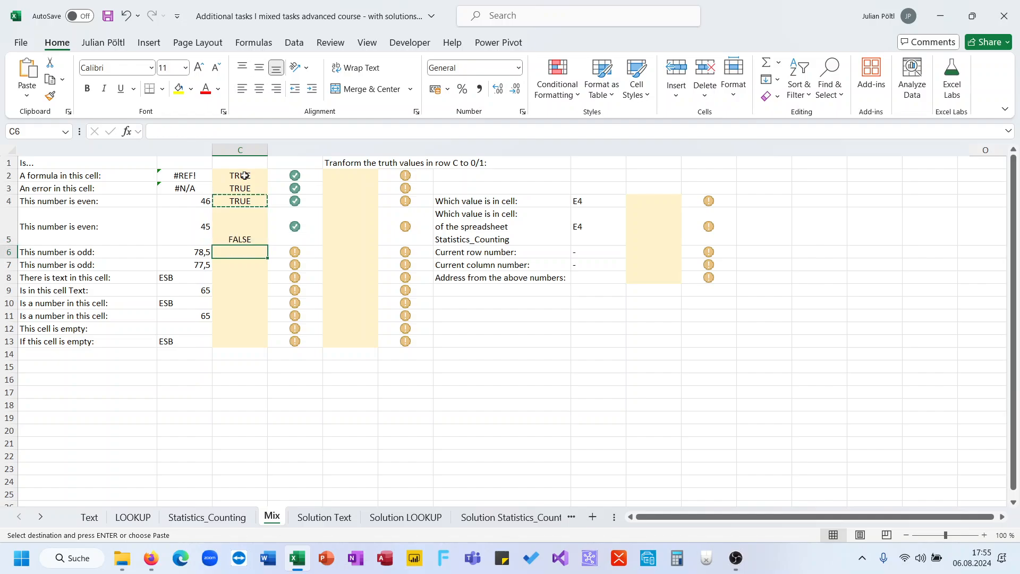
{"action": "type", "text": "=is"}
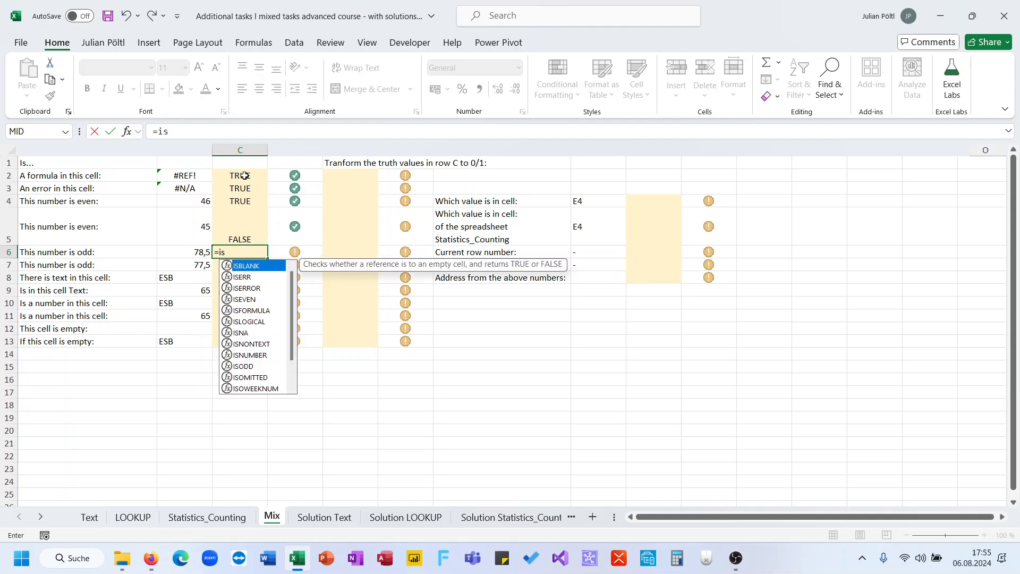
{"action": "type", "text": "o"}
{"action": "key", "text": "Tab"}
{"action": "key", "text": "Left"}
{"action": "type", "text": ")+"}
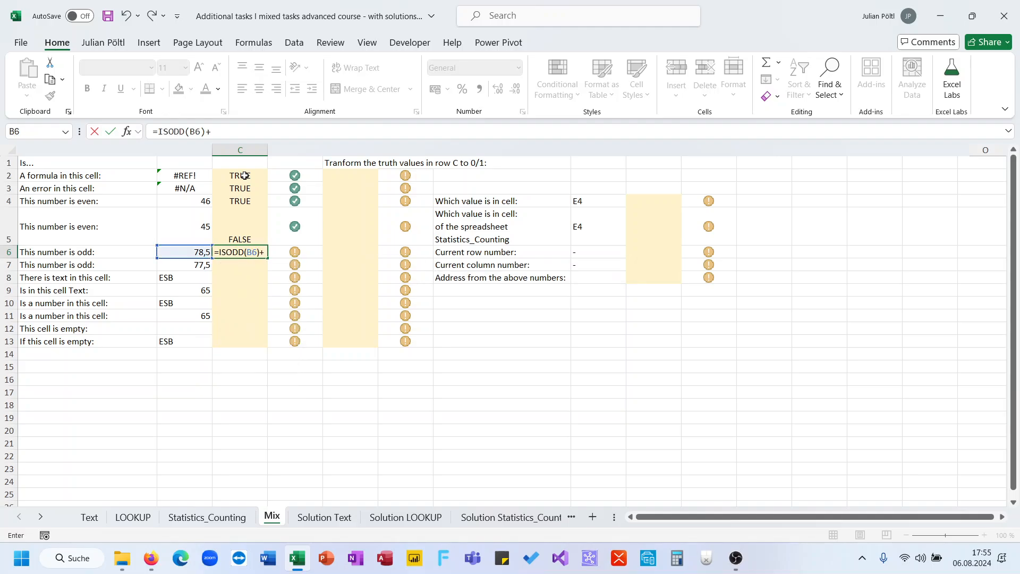
{"action": "key", "text": "Return"}
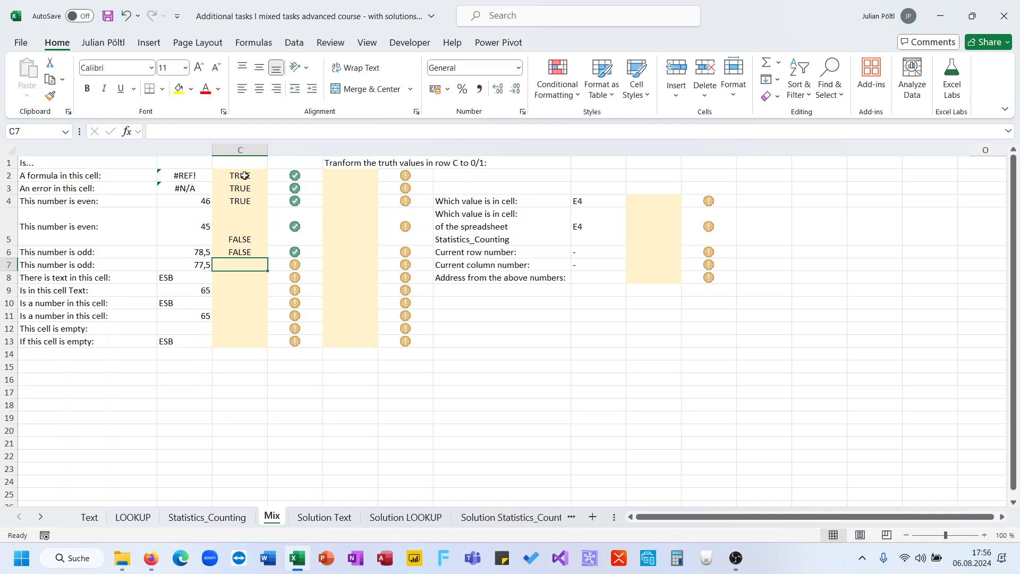
- Copy the ISODD formula from C6 to C7 so that it tests B7
{"action": "key", "text": "Up"}
{"action": "key", "text": "ctrl+c"}
{"action": "key", "text": "ctrl+Down"}
{"action": "key", "text": "ctrl+Up"}
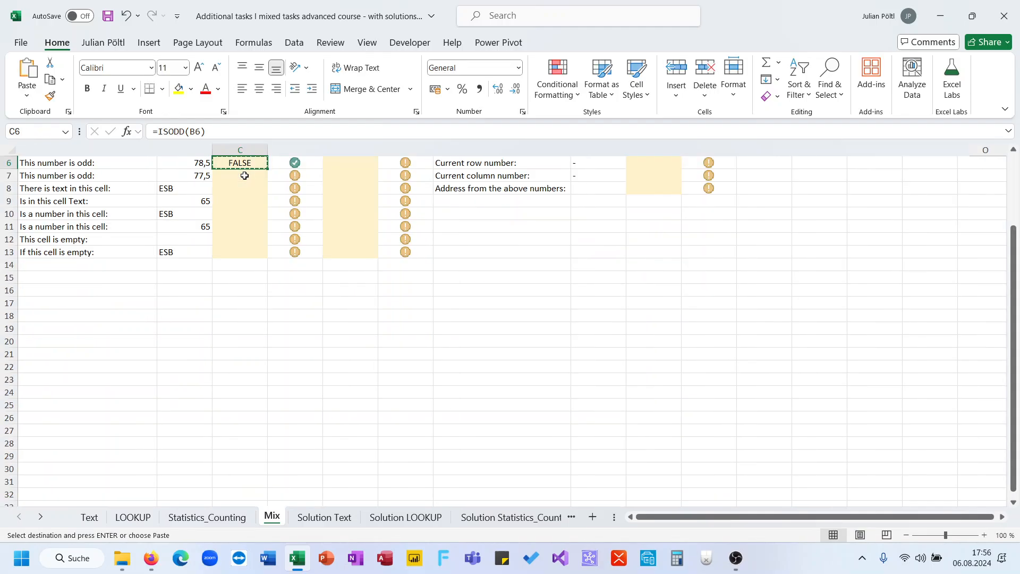
{"action": "key", "text": "Down"}
{"action": "key", "text": "Return"}
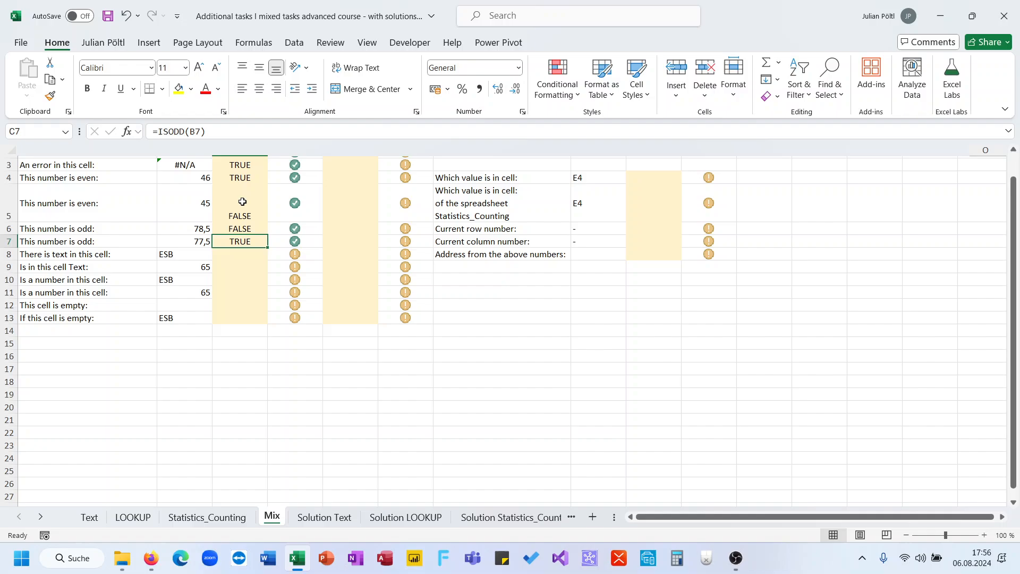
- Enter =ISTEXT(B8) in C8 to test whether B8 contains text
{"action": "left_click", "coordinate": [240, 254]}
{"action": "type", "text": "=ist"}
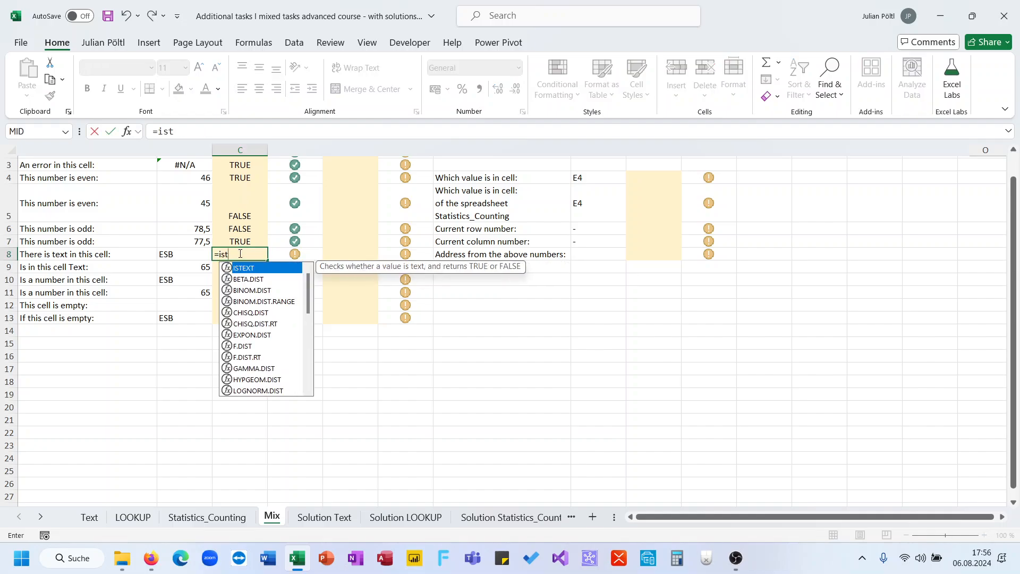
{"action": "key", "text": "Tab"}
{"action": "key", "text": "Left"}
{"action": "type", "text": ")"}
{"action": "key", "text": "Return"}
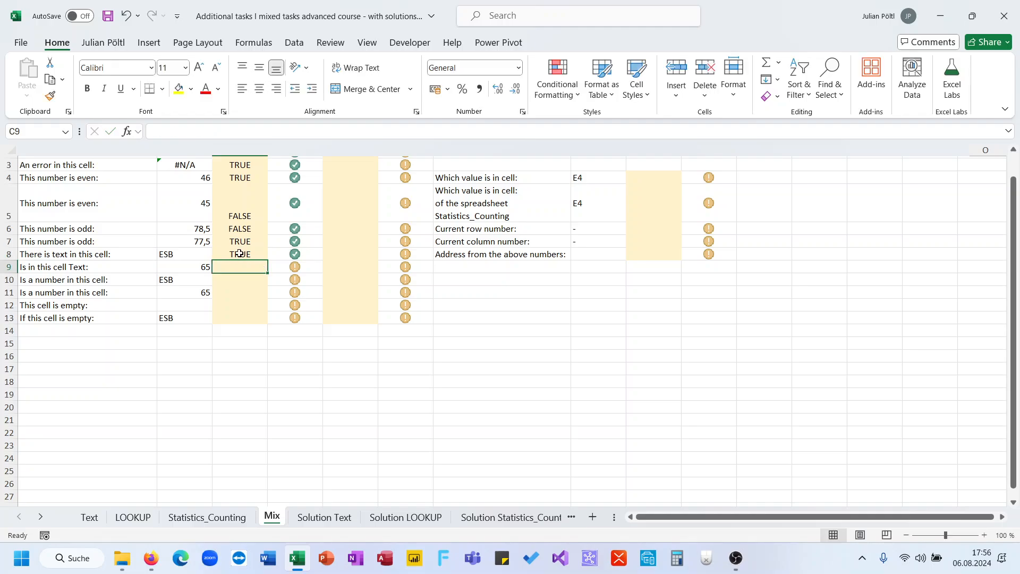
- Copy the ISTEXT formula from C8 to C9 so that it tests B9
{"action": "scroll", "coordinate": [268, 345], "scroll_direction": "up", "scroll_amount": 1}
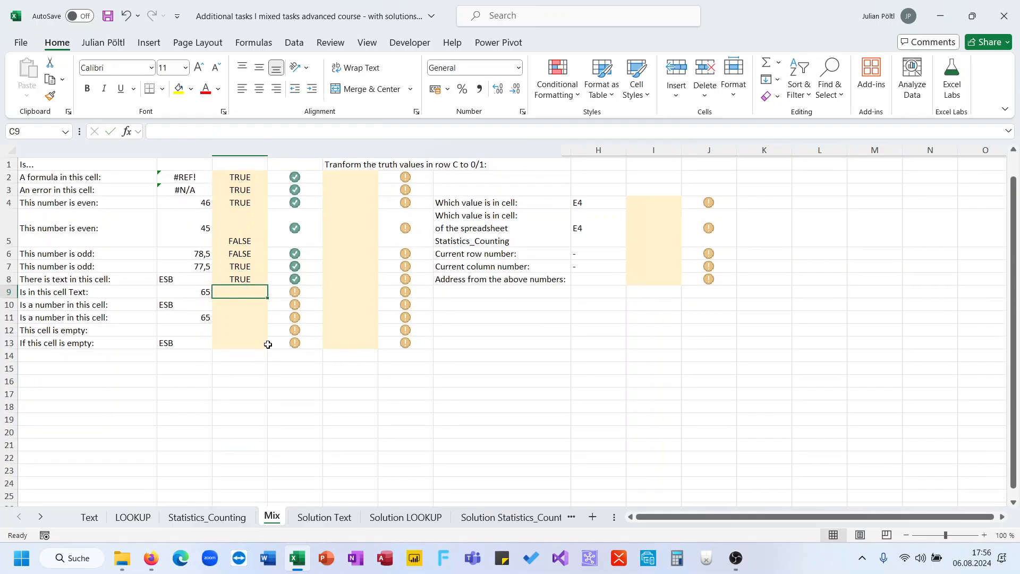
{"action": "key", "text": "Up"}
{"action": "key", "text": "ctrl+c"}
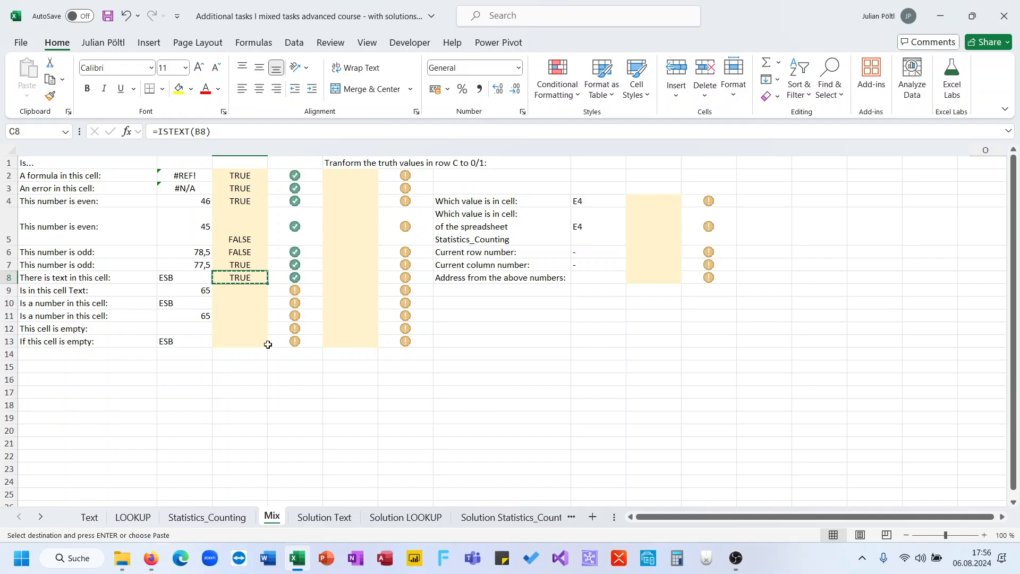
{"action": "key", "text": "Down"}
{"action": "key", "text": "ctrl+v"}
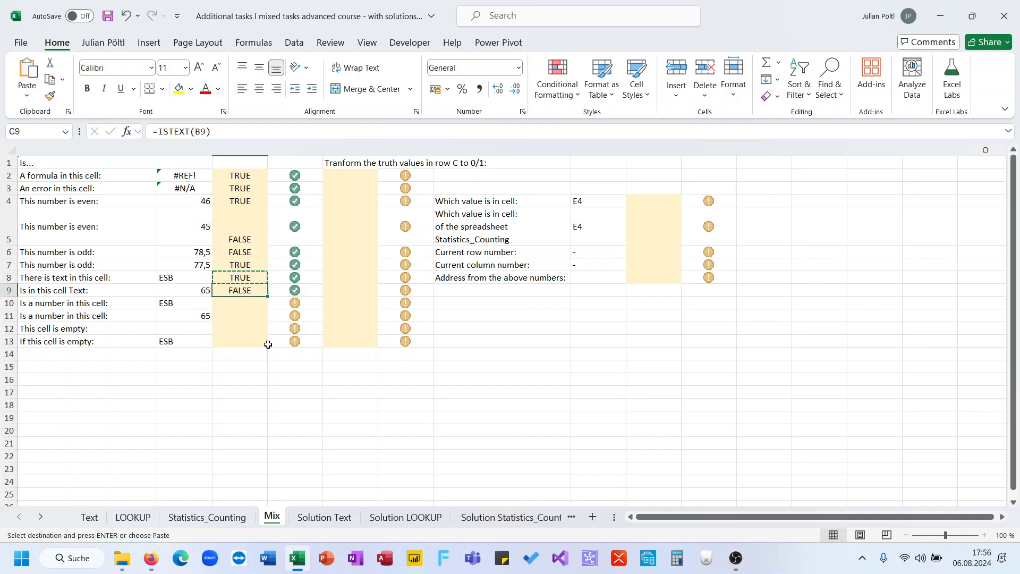
- Enter =ISNUMBER(B10) in C10 to test whether B10 contains a number
{"action": "key", "text": "Down"}
{"action": "type", "text": "=isb"}
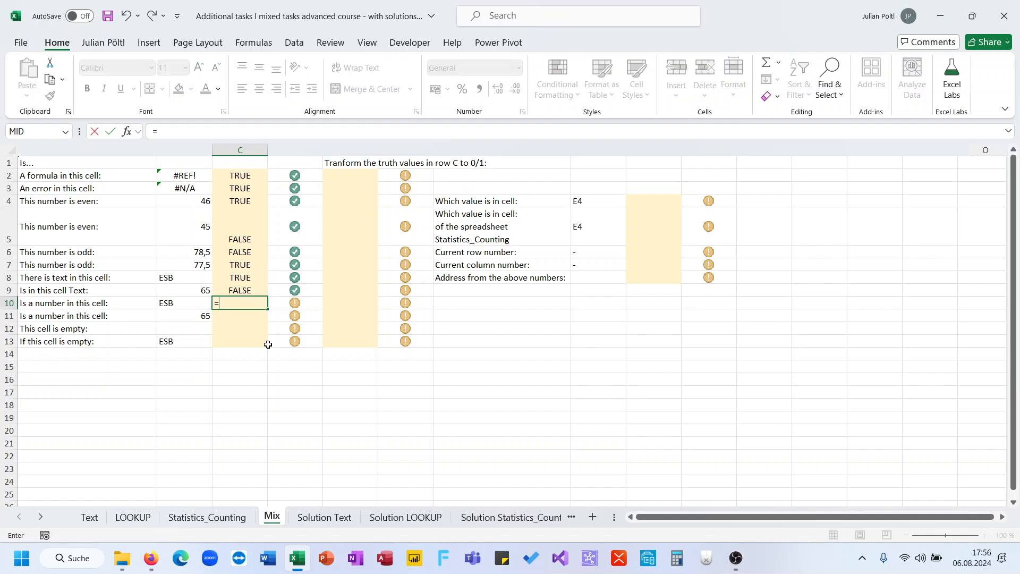
{"action": "key", "text": "BackSpace"}
{"action": "type", "text": "n"}
{"action": "double_click", "coordinate": [268, 342]}
{"action": "key", "text": "Left"}
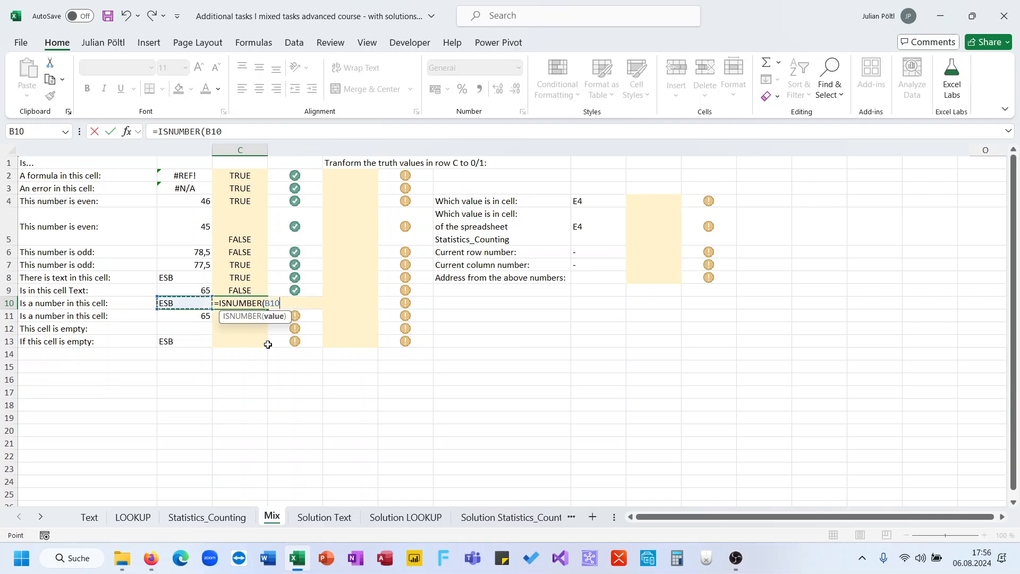
{"action": "key", "text": "Return"}
- Copy the ISNUMBER formula from C10 to C11 so that it tests B11
{"action": "key", "text": "Up"}
{"action": "key", "text": "ctrl+c"}
{"action": "key", "text": "Down"}
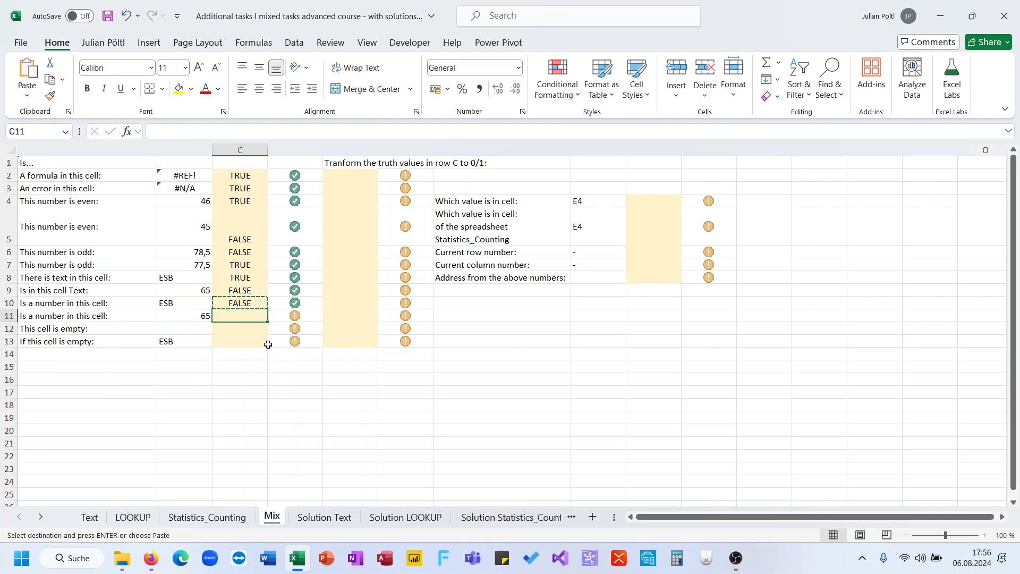
{"action": "key", "text": "ctrl+v"}
- Enter =ISBLANK(B12) in C12 to test whether B12 is empty
{"action": "key", "text": "Down"}
{"action": "type", "text": "=Is"}
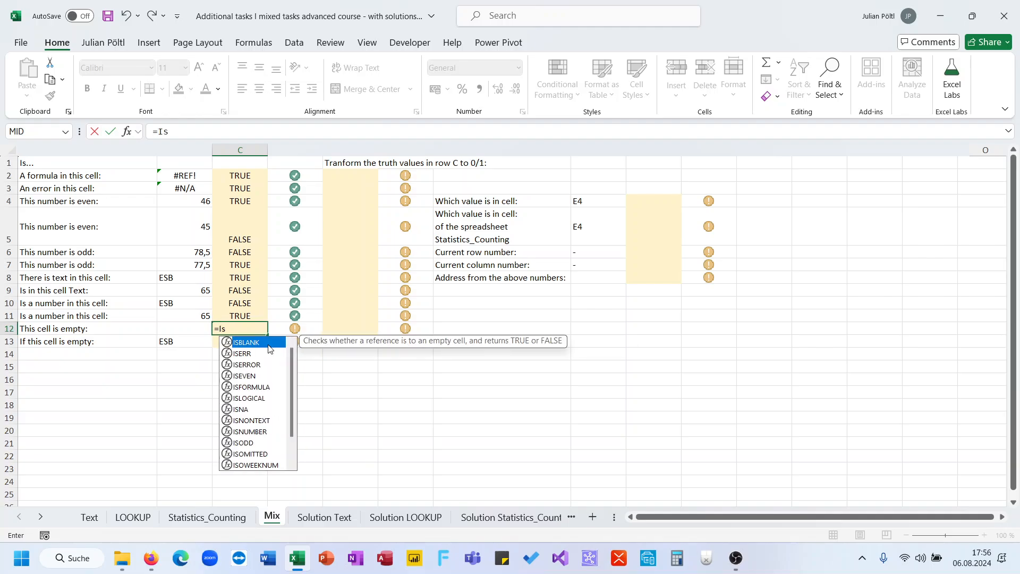
{"action": "double_click", "coordinate": [268, 344]}
{"action": "key", "text": "Left"}
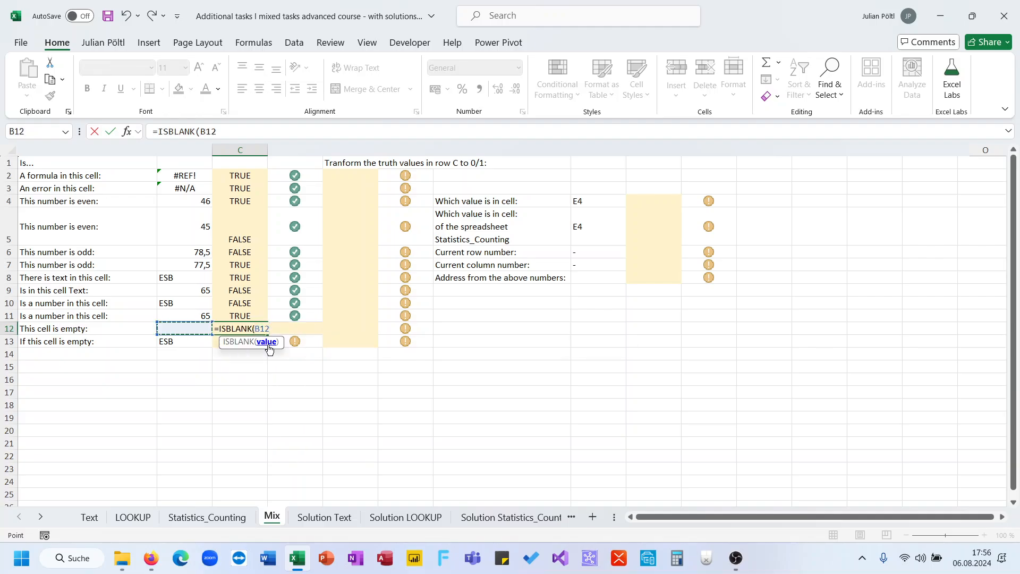
{"action": "key", "text": "Return"}
- Copy the ISBLANK formula from C12 to C13 so that it tests B13
{"action": "key", "text": "Up"}
{"action": "key", "text": "ctrl+c"}
{"action": "key", "text": "Down"}
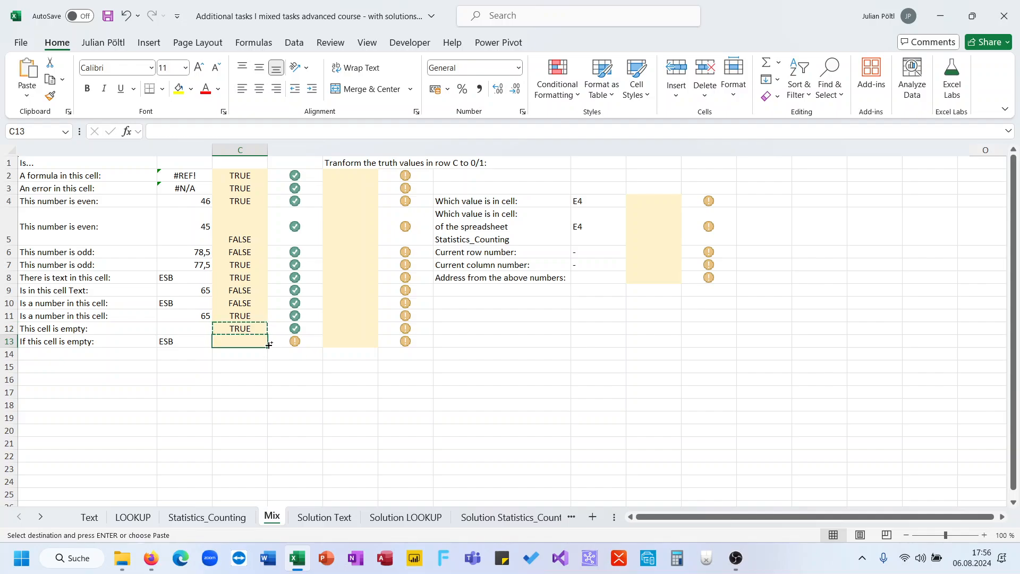
{"action": "key", "text": "ctrl+v"}
- Enter =N(C2) in E2 and fill it down to E13 to convert column C's truth values to 0/1
{"action": "left_click", "coordinate": [364, 177]}
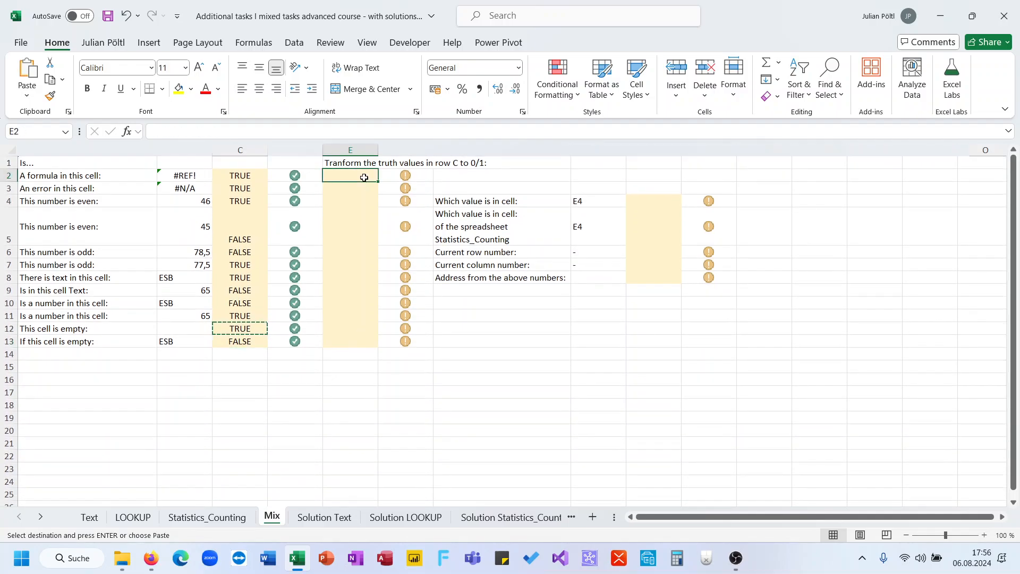
{"action": "key", "text": "Escape"}
{"action": "type", "text": "=N"}
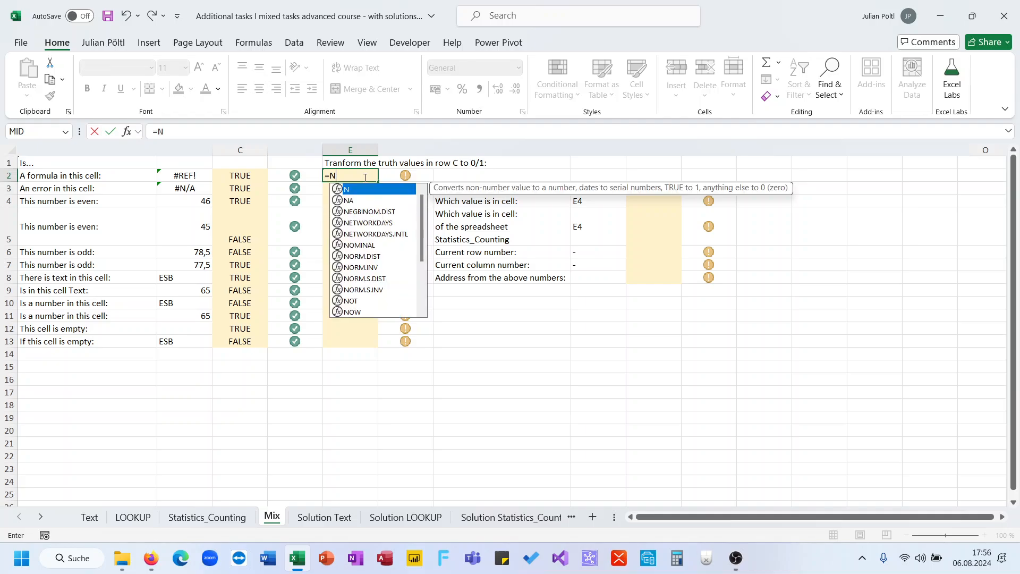
{"action": "type", "text": "("}
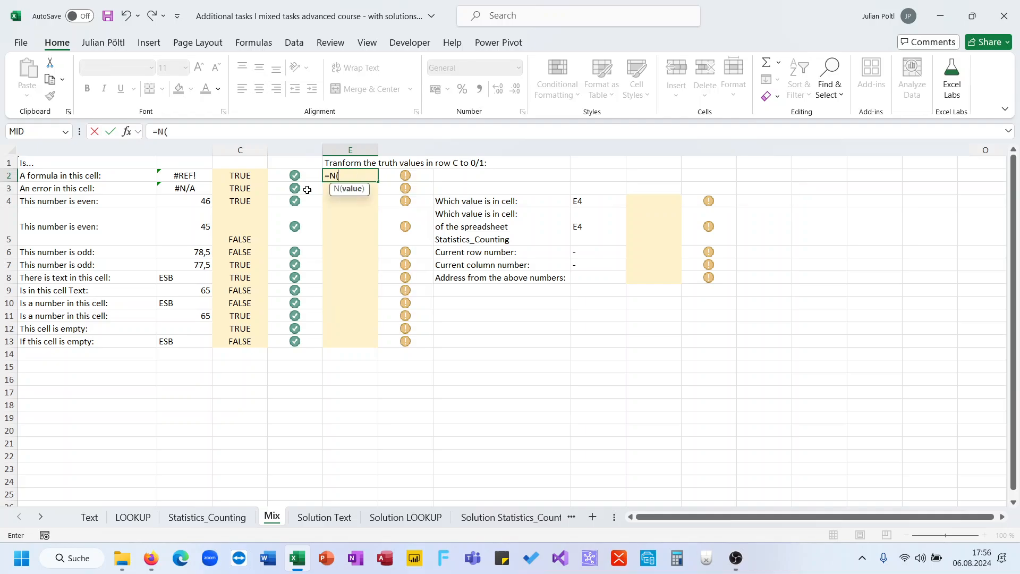
{"action": "left_click", "coordinate": [256, 177]}
{"action": "key", "text": "Return"}
{"action": "left_click", "coordinate": [370, 175]}
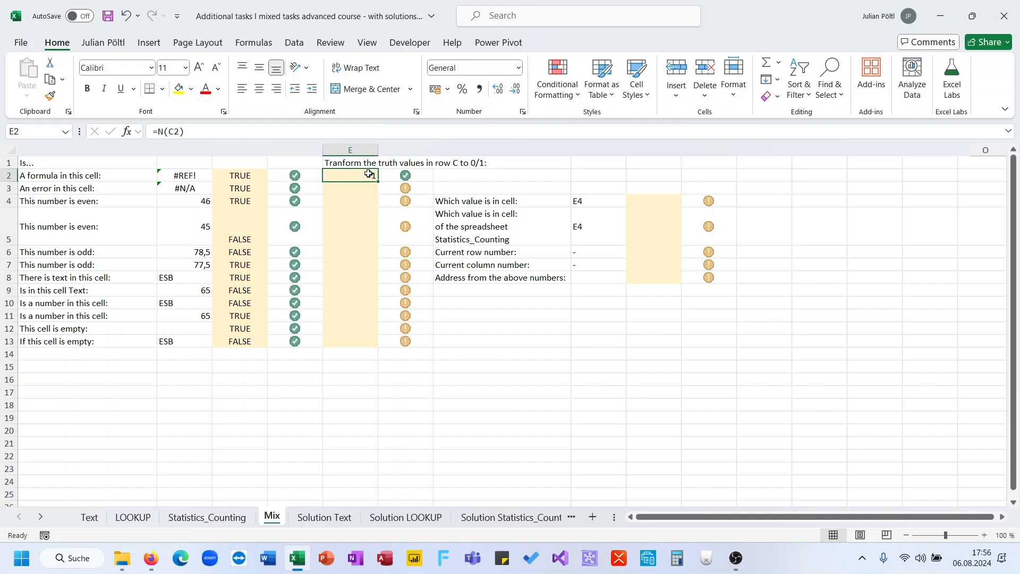
{"action": "double_click", "coordinate": [379, 181]}
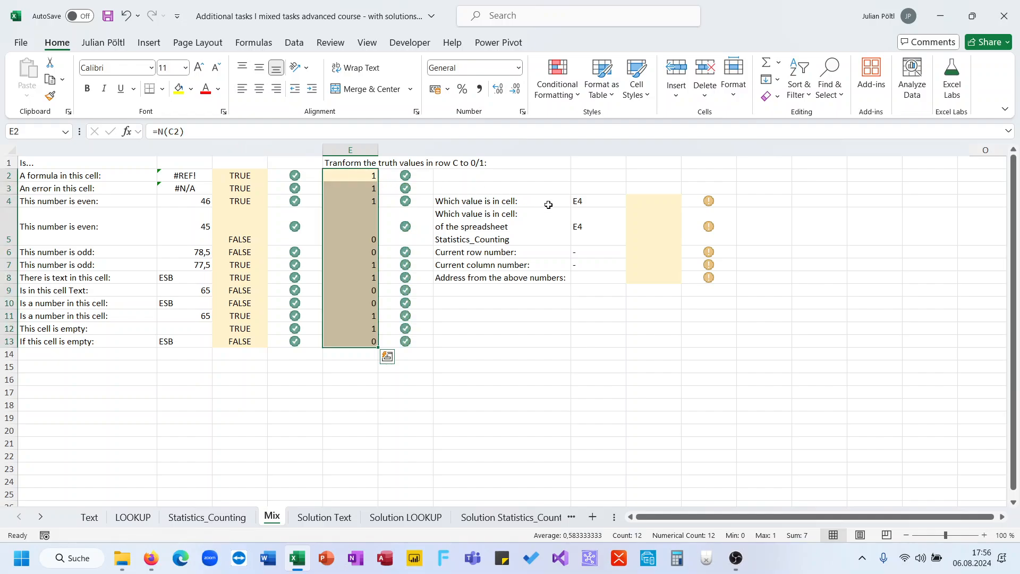
- Enter =INDIRECT(H4) in I4 to return the value of the cell named in H4
{"action": "left_click", "coordinate": [633, 203]}
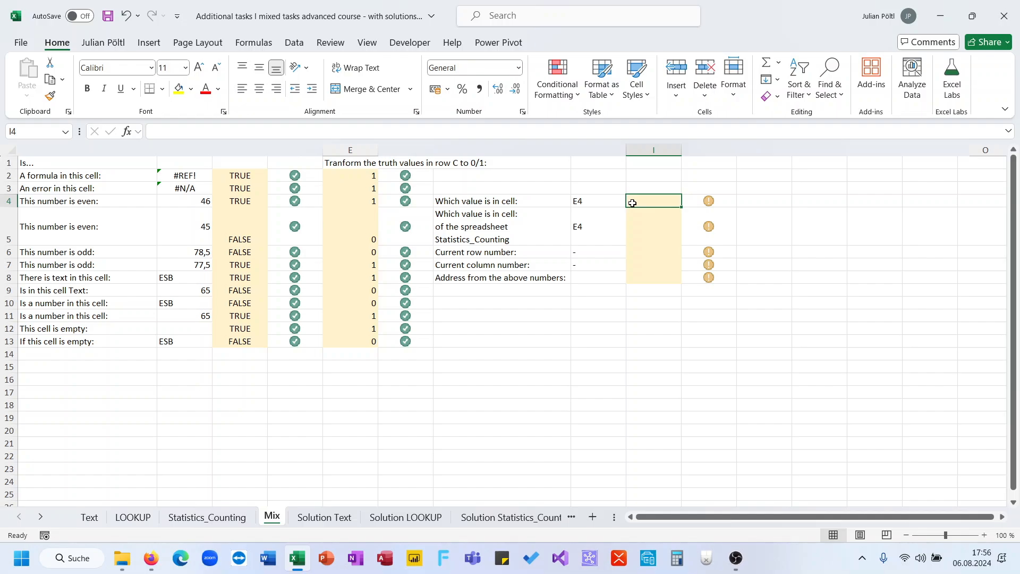
{"action": "type", "text": "=in"}
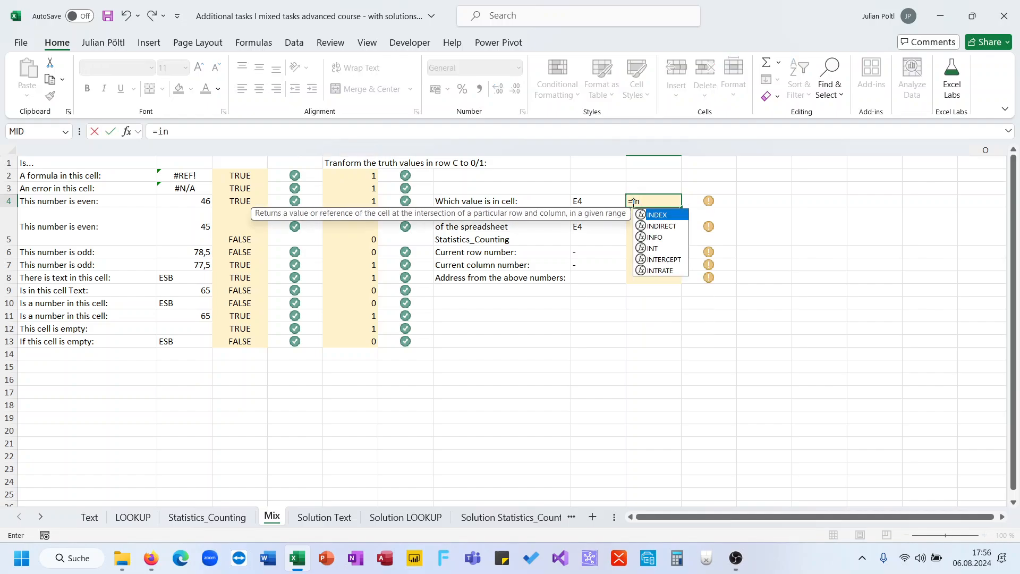
{"action": "key", "text": "Down"}
{"action": "key", "text": "Tab"}
{"action": "key", "text": "Left"}
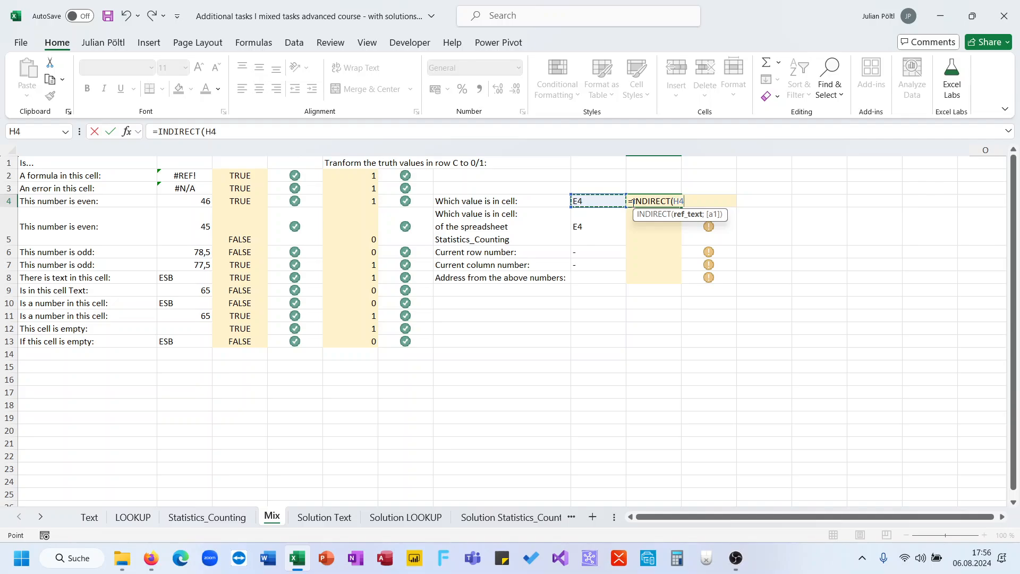
{"action": "key", "text": "Return"}
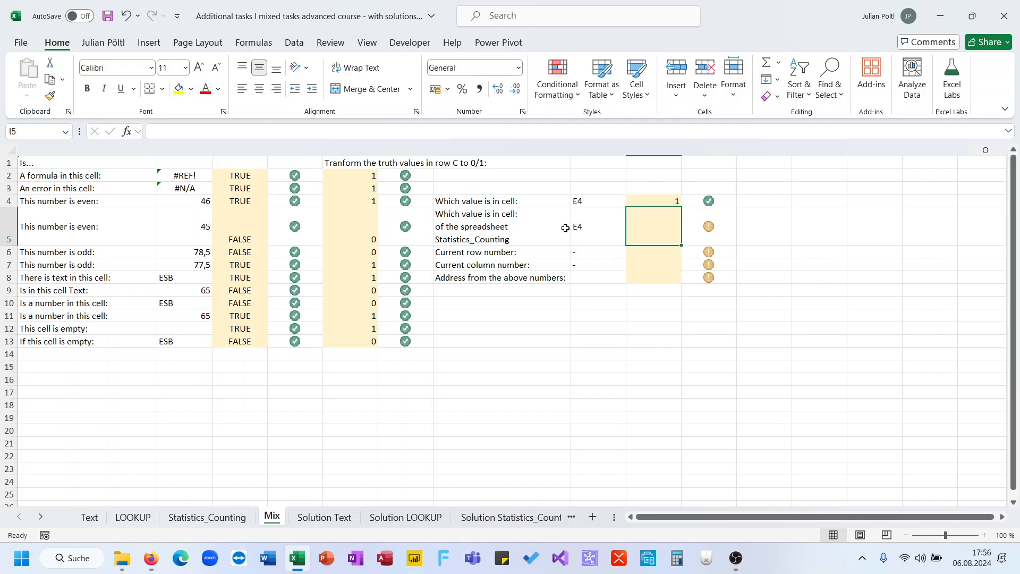
{"action": "type", "text": "=in"}
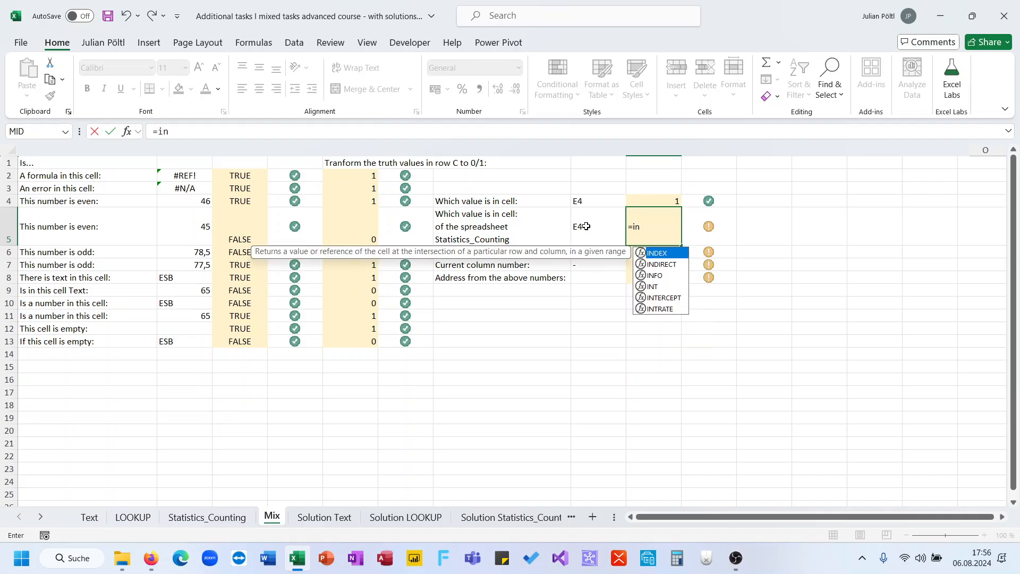
{"action": "key", "text": "Down"}
{"action": "key", "text": "Tab"}
{"action": "left_click", "coordinate": [586, 226]}
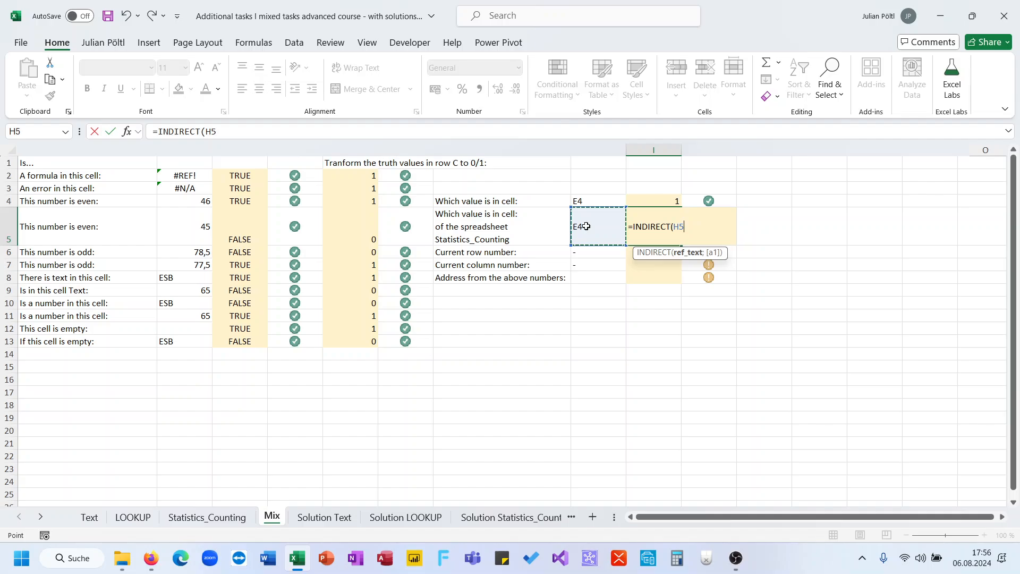
{"action": "key", "text": "Escape"}
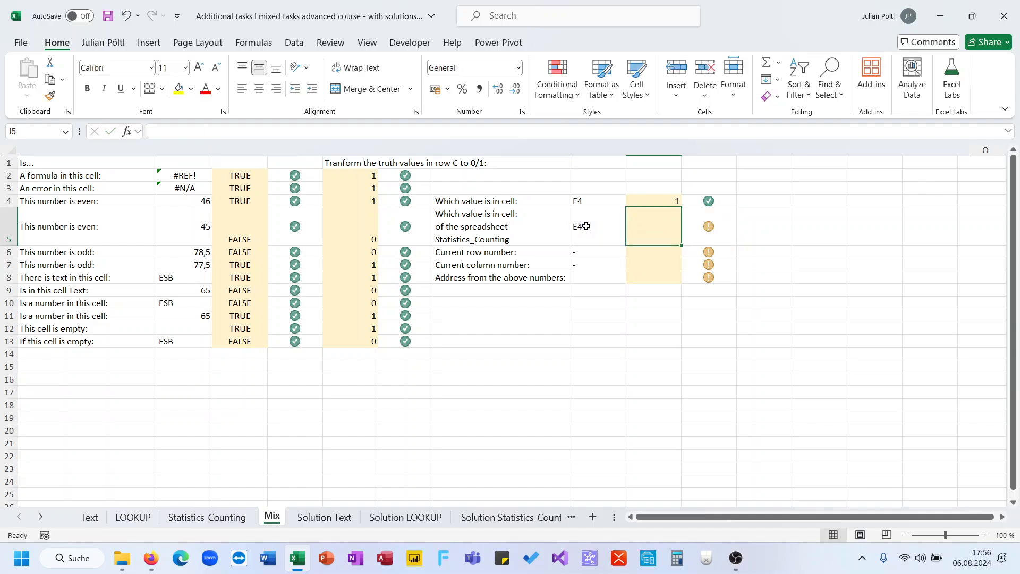
- Start an ADDRESS formula in I5 with ROW of H5 as its row number
{"action": "type", "text": "=ad"}
{"action": "key", "text": "Tab"}
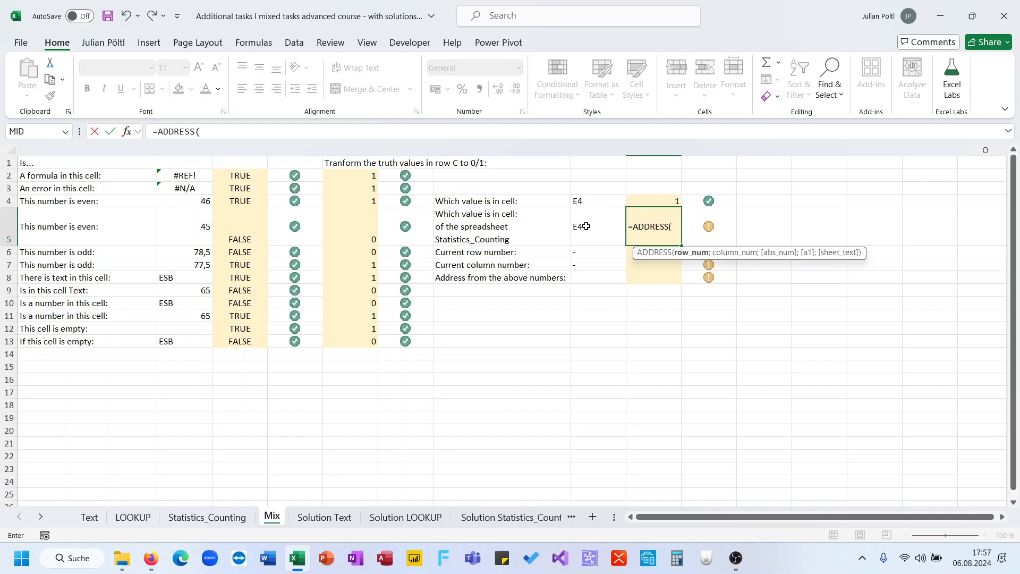
{"action": "type", "text": "ro"}
{"action": "key", "text": "Down"}
{"action": "key", "text": "Down"}
{"action": "key", "text": "Down"}
{"action": "key", "text": "Down"}
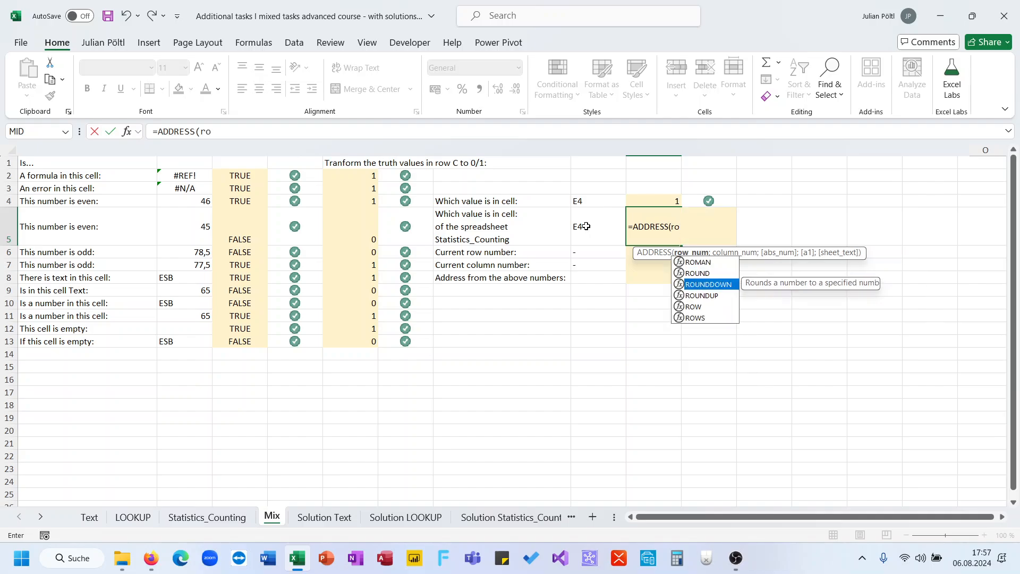
{"action": "key", "text": "Tab"}
{"action": "left_click", "coordinate": [586, 226]}
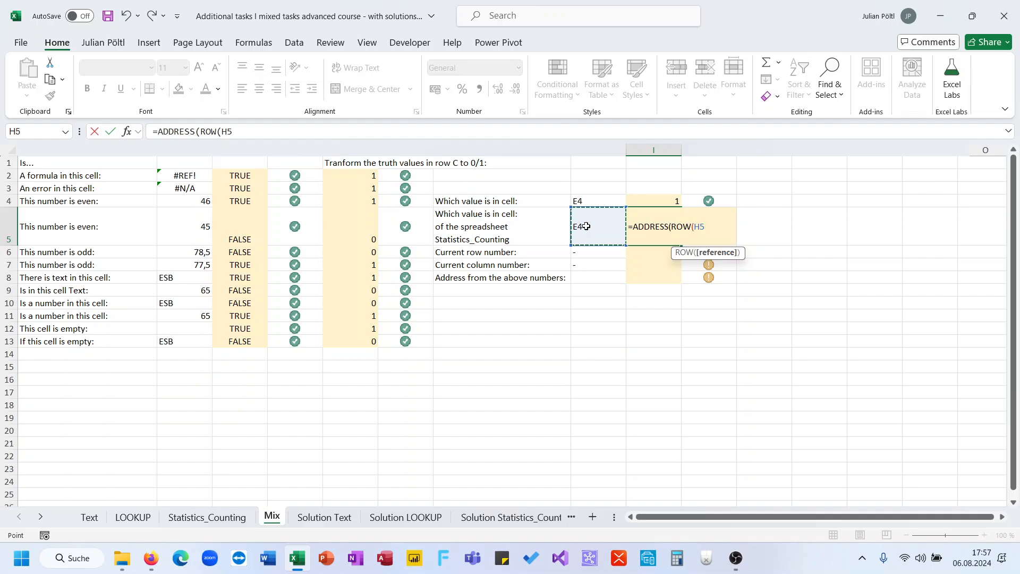
- Add COLUMN(H5) as the column number of the ADDRESS formula in I5
{"action": "type", "text": ");col"}
{"action": "key", "text": "Tab"}
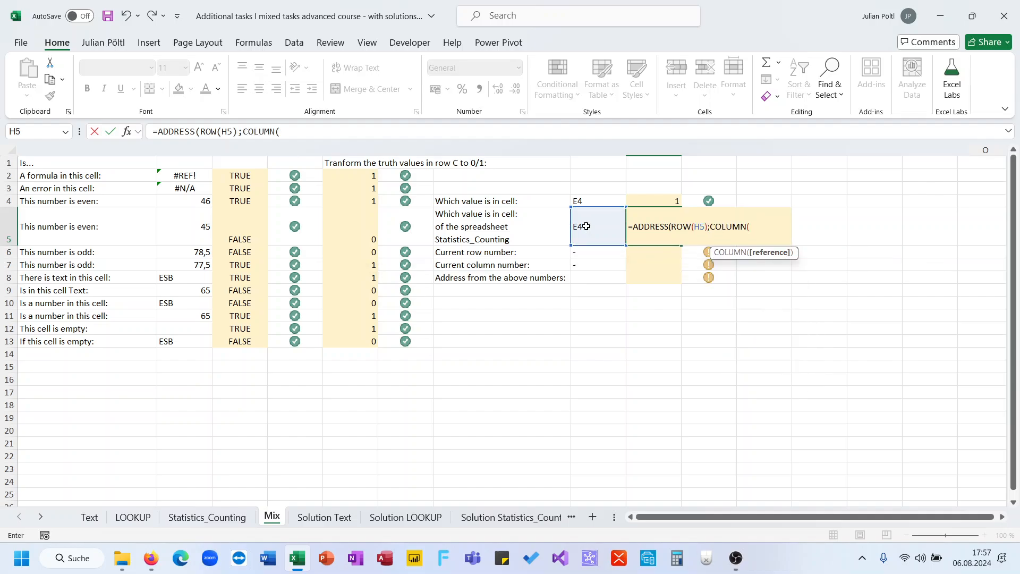
{"action": "left_click", "coordinate": [586, 227]}
{"action": "type", "text": ";"}
{"action": "key", "text": "BackSpace"}
{"action": "type", "text": ");"}
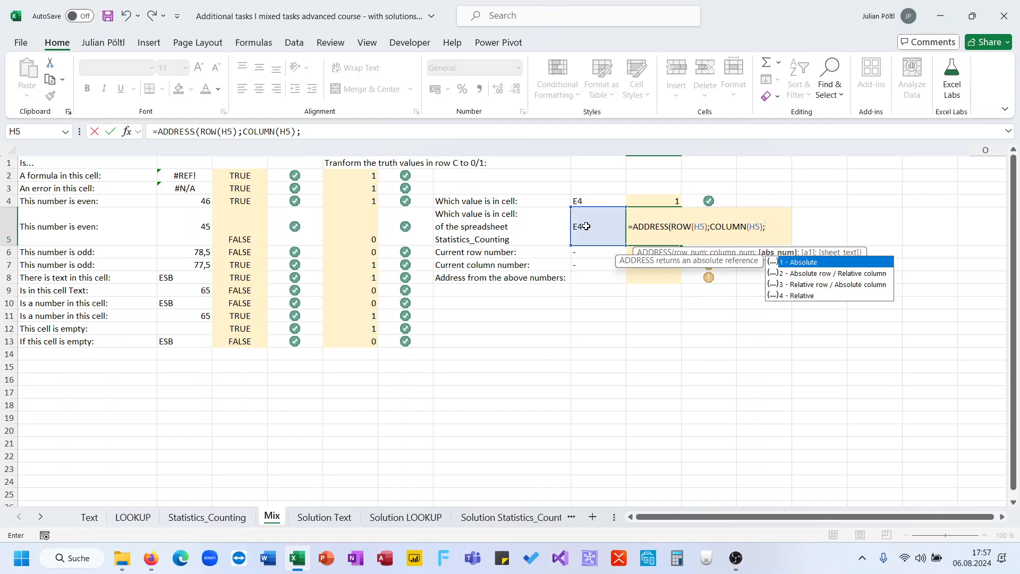
{"action": "type", "text": ";;"}
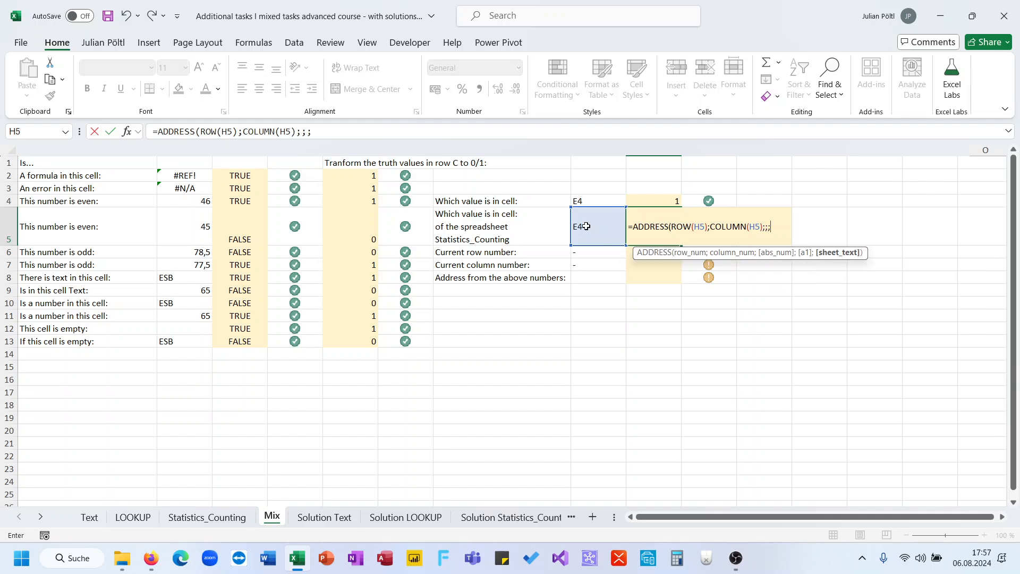
{"action": "type", "text": "\"Stati"}
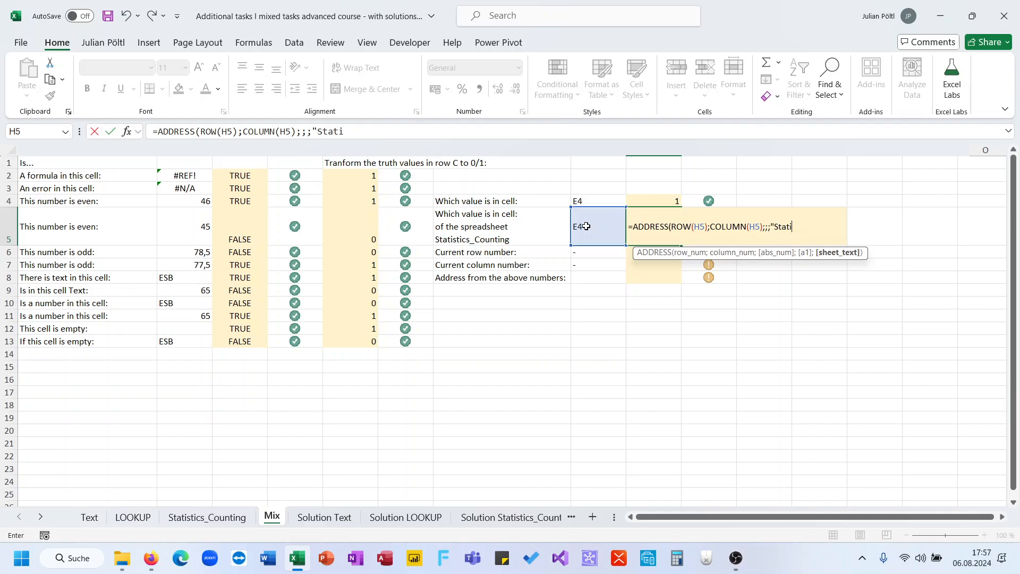
{"action": "type", "text": "ctisc"}
- Leave the abs_num and a1 arguments empty, and finish I5's ADDRESS formula with "Statics_Counting" as the sheet text
{"action": "key", "text": "BackSpace"}
{"action": "key", "text": "BackSpace"}
{"action": "key", "text": "BackSpace"}
{"action": "key", "text": "BackSpace"}
{"action": "key", "text": "BackSpace"}
{"action": "type", "text": "s_Counting\")"}
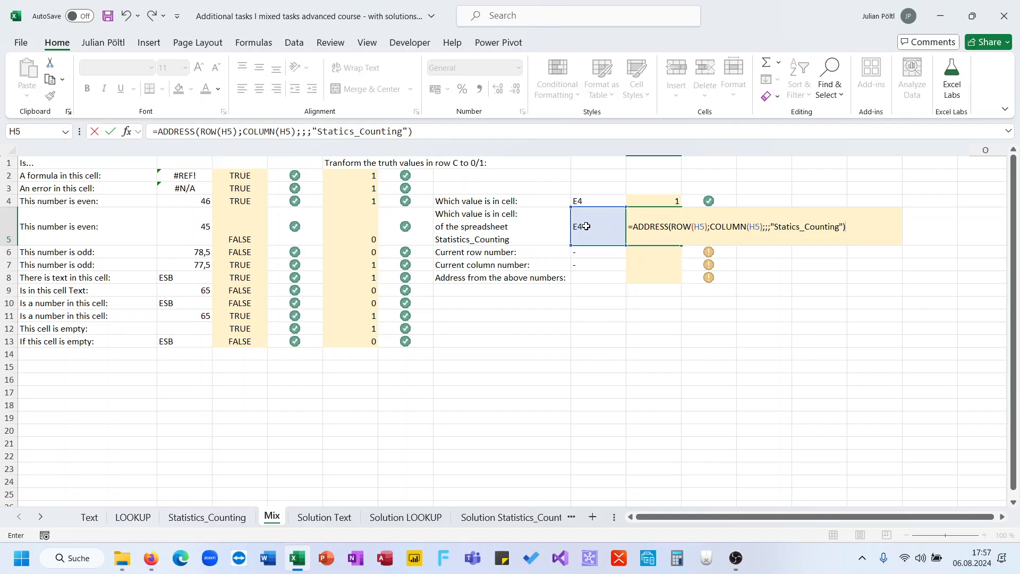
{"action": "key", "text": "Return"}
- Wrap the ADDRESS formula in I5 in INDIRECT so that it returns the referenced cell's value
{"action": "key", "text": "Up"}
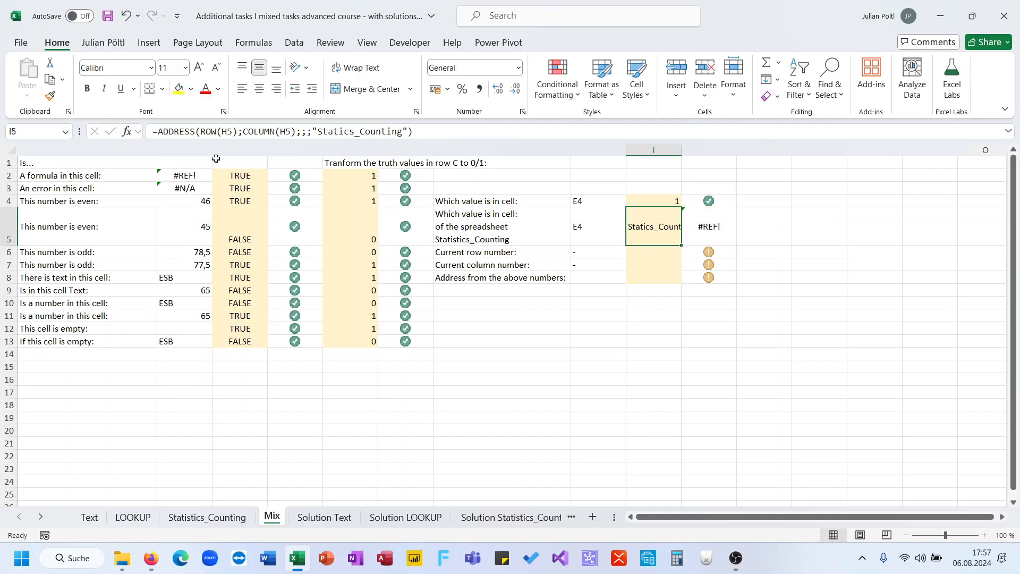
{"action": "left_click", "coordinate": [160, 131]}
{"action": "type", "text": "INDEX("}
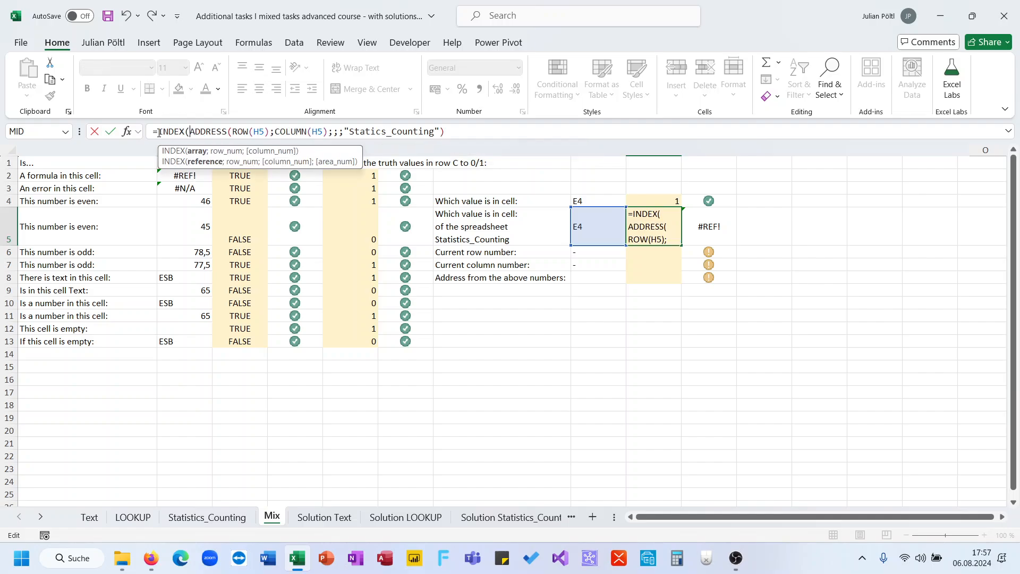
{"action": "key", "text": "BackSpace"}
{"action": "key", "text": "BackSpace"}
{"action": "key", "text": "BackSpace"}
{"action": "type", "text": "I"}
{"action": "key", "text": "Tab"}
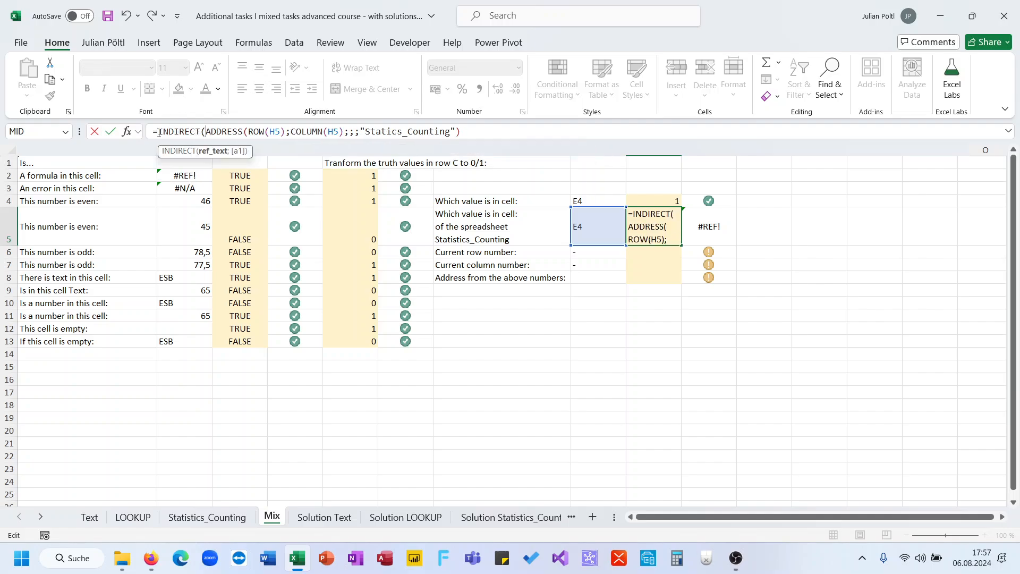
{"action": "left_click", "coordinate": [459, 131]}
{"action": "type", "text": ")"}
{"action": "key", "text": "Return"}
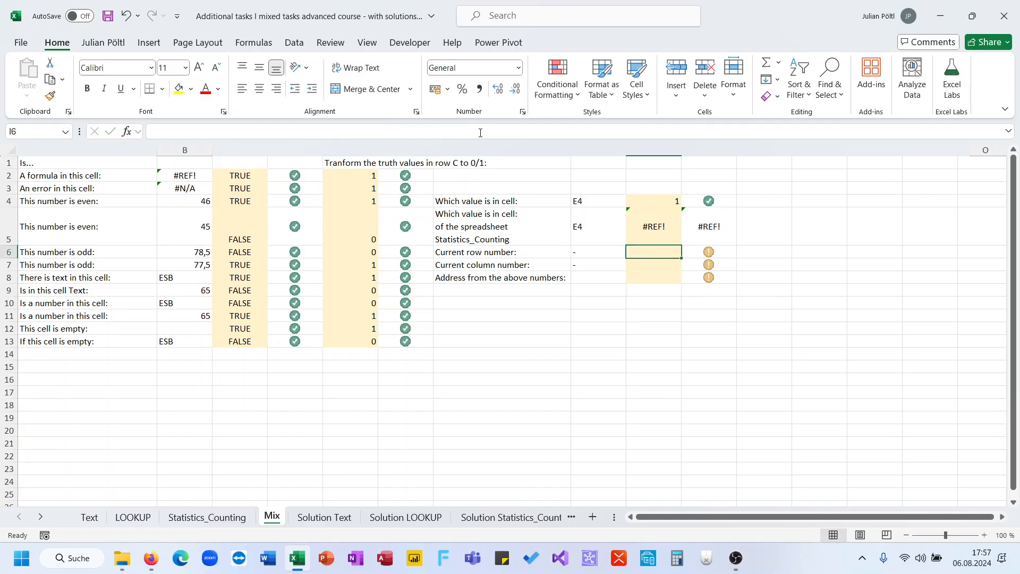
- Correct the sheet name in I5's formula to "Statistics_Counting" and select the check cell J5
{"action": "key", "text": "Up"}
{"action": "left_click", "coordinate": [480, 133]}
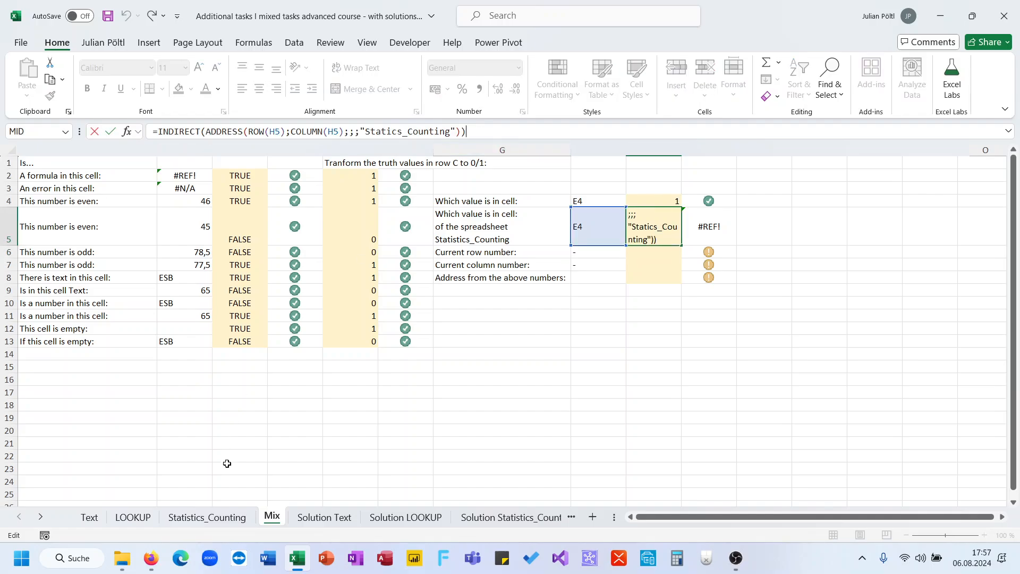
{"action": "left_click", "coordinate": [217, 516]}
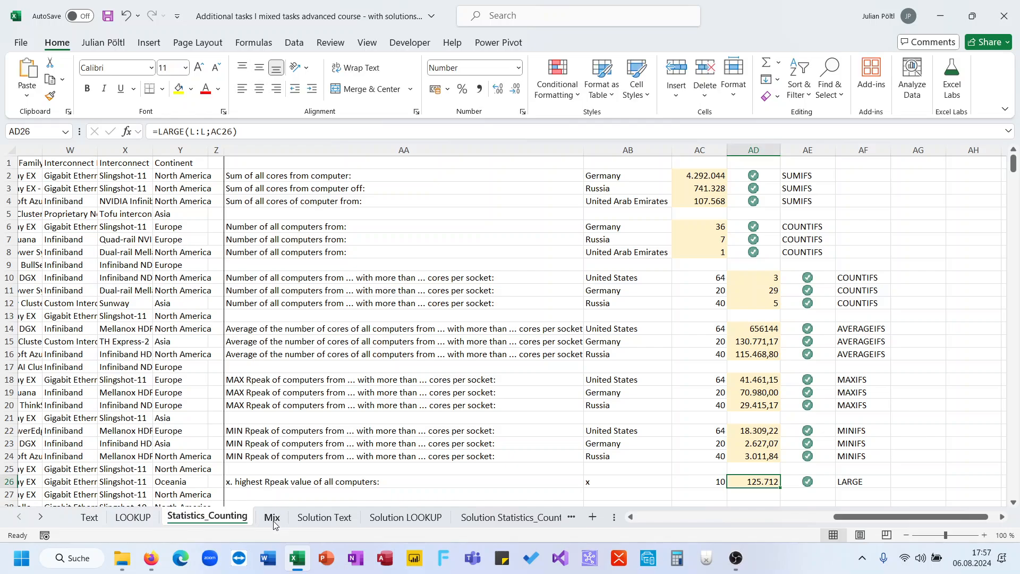
{"action": "left_click", "coordinate": [272, 517]}
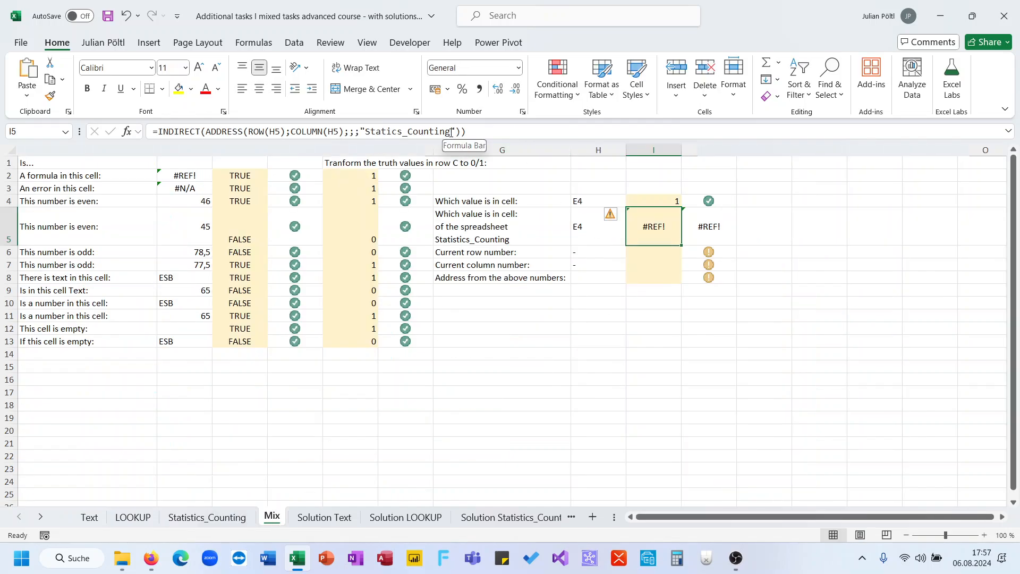
{"action": "left_click_drag", "start_coordinate": [450, 133], "coordinate": [367, 137]}
{"action": "key", "text": "ctrl+v"}
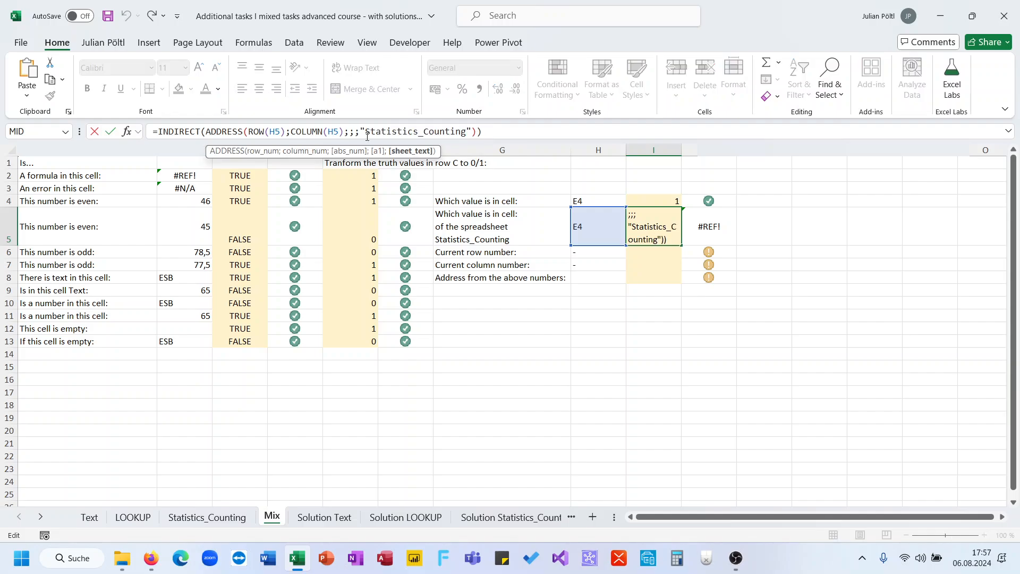
{"action": "key", "text": "Return"}
{"action": "key", "text": "Up"}
{"action": "key", "text": "Right"}
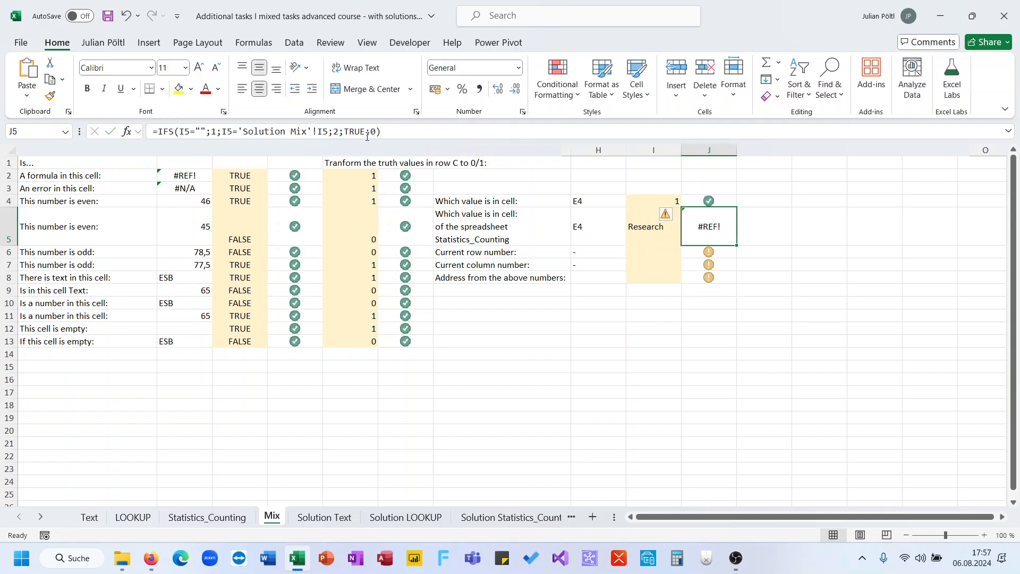
- Try copying the check formula from J4 into J5 and compare the references in both formulas
{"action": "key", "text": "Up"}
{"action": "key", "text": "ctrl+c"}
{"action": "key", "text": "Down"}
{"action": "key", "text": "Return"}
{"action": "key", "text": "Up"}
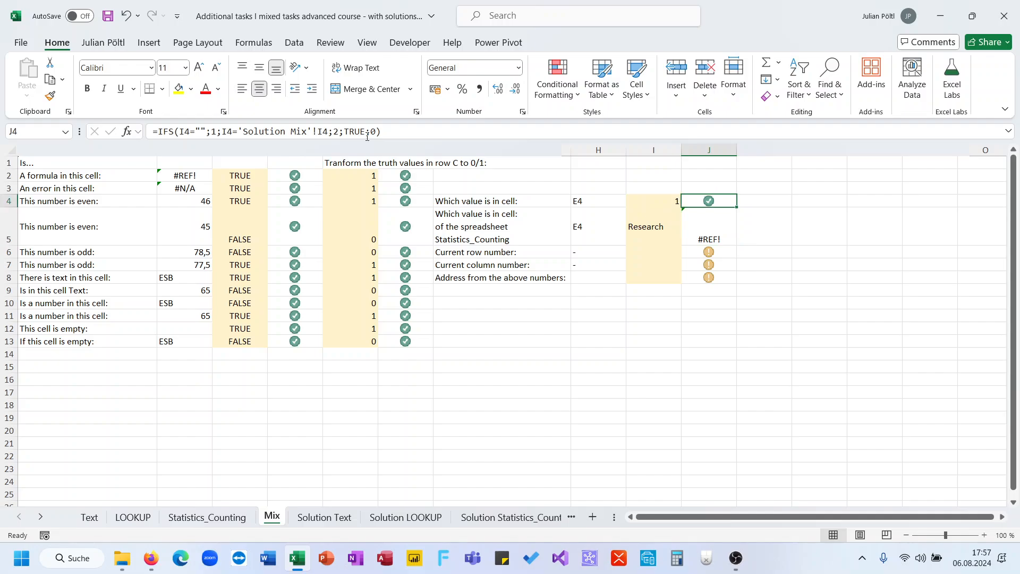
{"action": "left_click", "coordinate": [387, 133]}
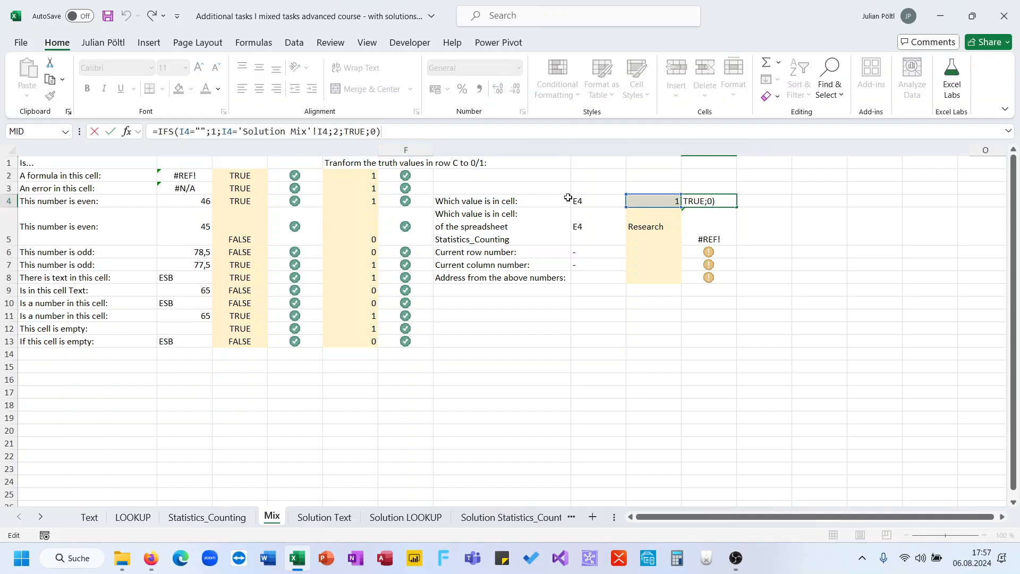
{"action": "key", "text": "Escape"}
{"action": "key", "text": "Down"}
{"action": "key", "text": "Down"}
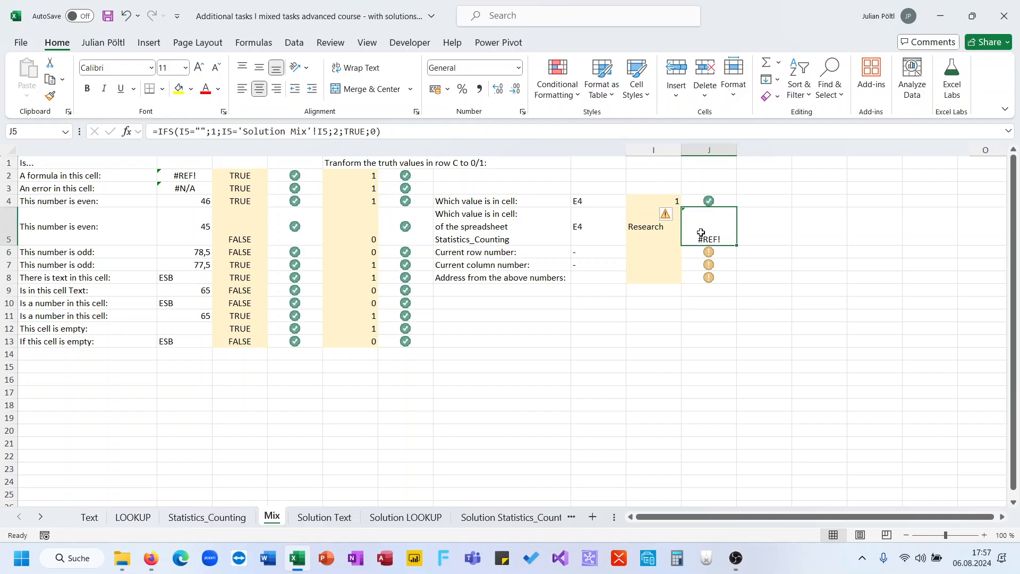
- Examine the reference formula in I5 on the Solution Mix sheet that J5's check compares against
{"action": "left_click", "coordinate": [701, 233]}
{"action": "left_click", "coordinate": [40, 517]}
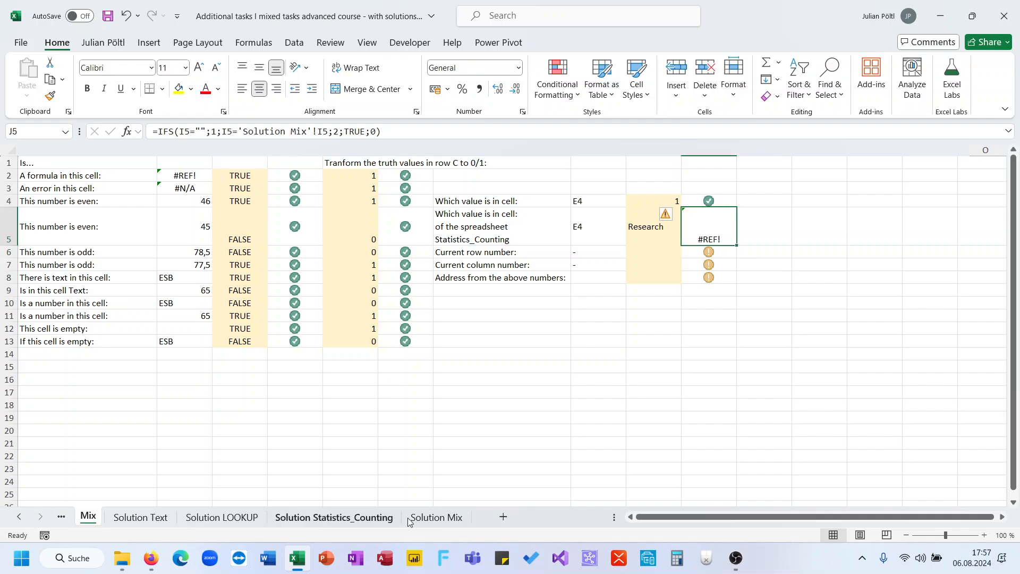
{"action": "left_click", "coordinate": [451, 517]}
{"action": "left_click", "coordinate": [632, 238]}
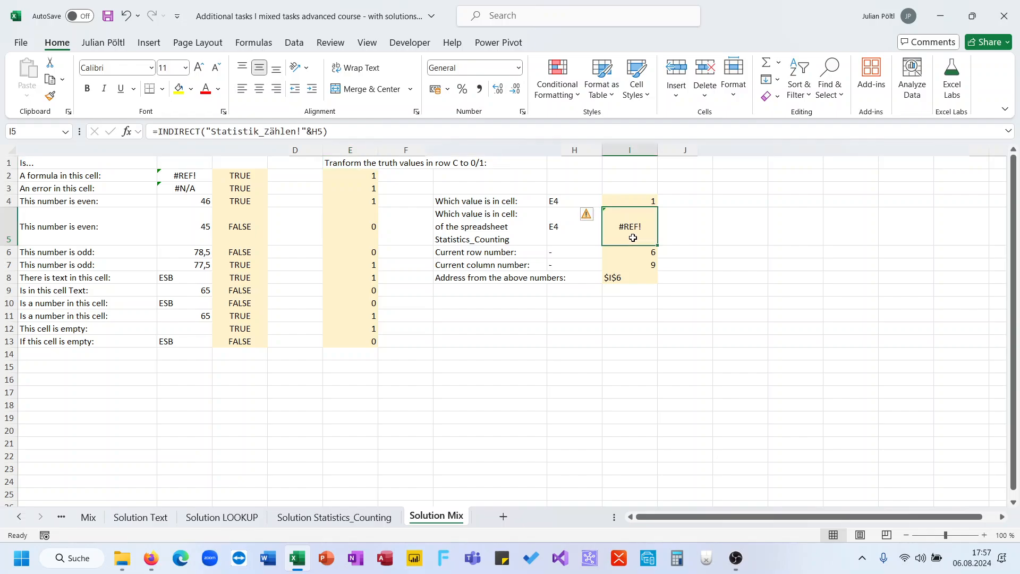
{"action": "left_click", "coordinate": [215, 519]}
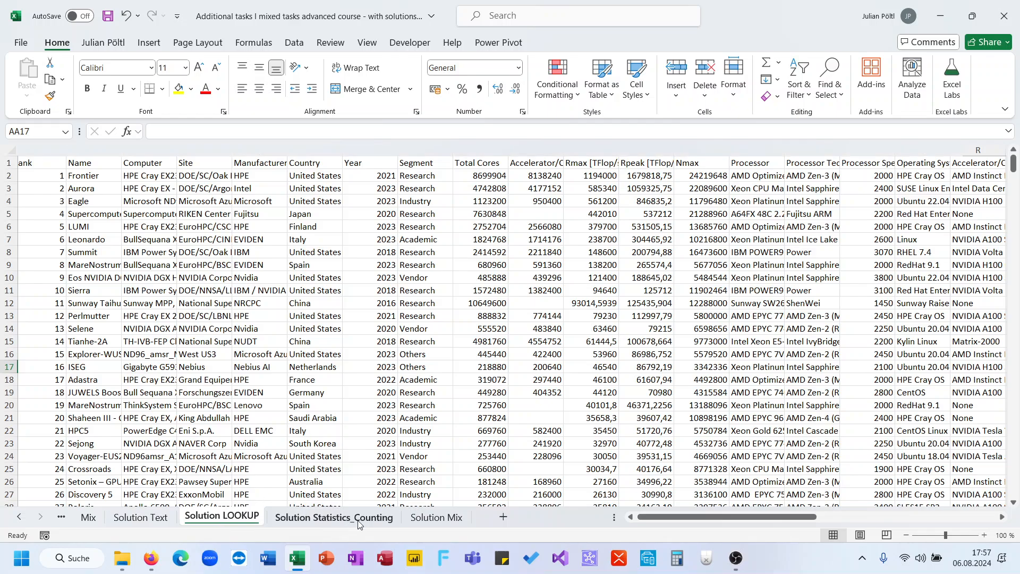
{"action": "left_click", "coordinate": [418, 518]}
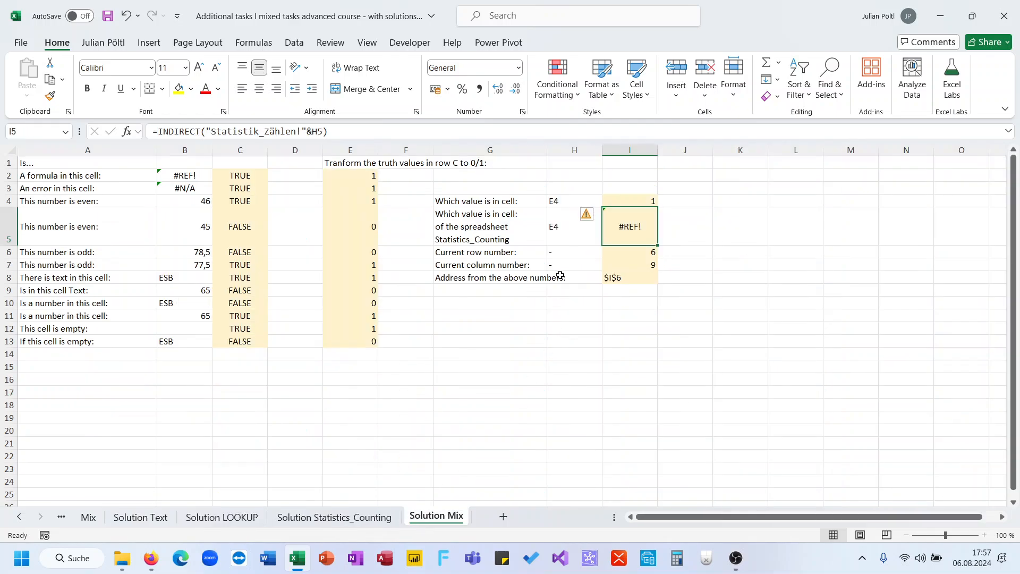
{"action": "left_click", "coordinate": [566, 244]}
{"action": "left_click", "coordinate": [609, 238]}
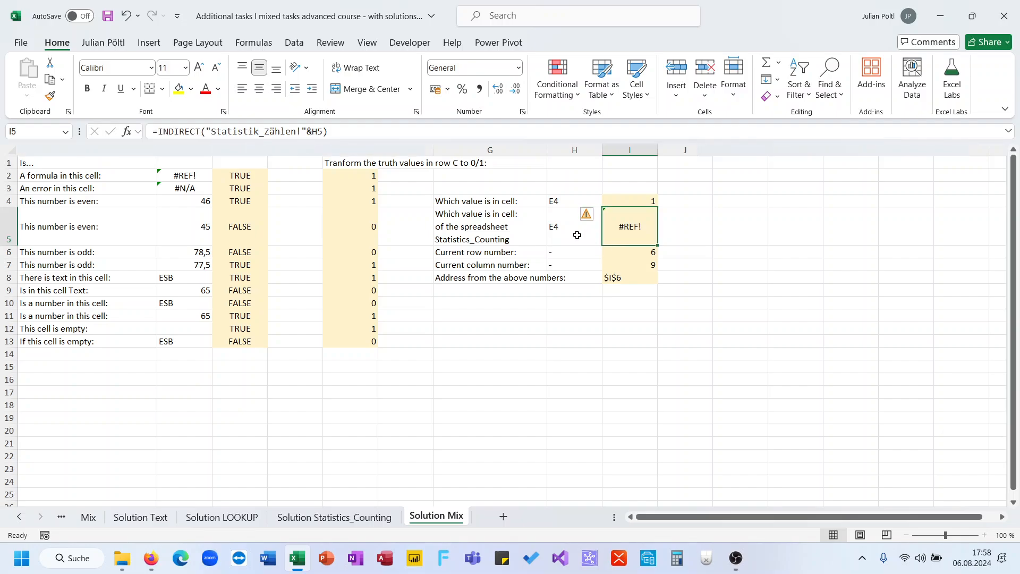
{"action": "left_click", "coordinate": [577, 235]}
- Look up cell E4 on the Solution Statistics_Counting sheet, view the Statistics_Counting sheet, and return to the Mix sheet
{"action": "left_click", "coordinate": [334, 517]}
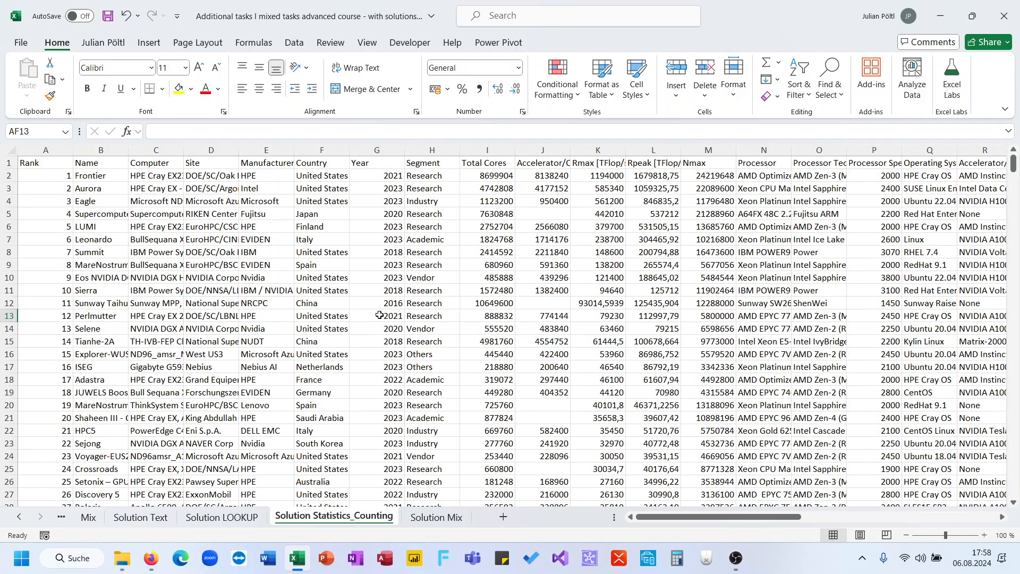
{"action": "left_click", "coordinate": [283, 214]}
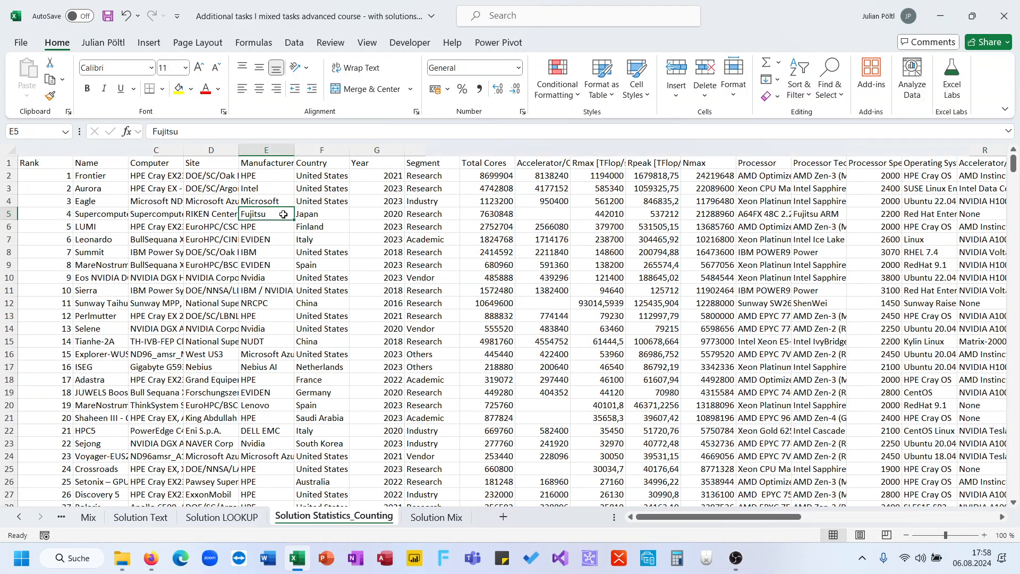
{"action": "left_click", "coordinate": [283, 198]}
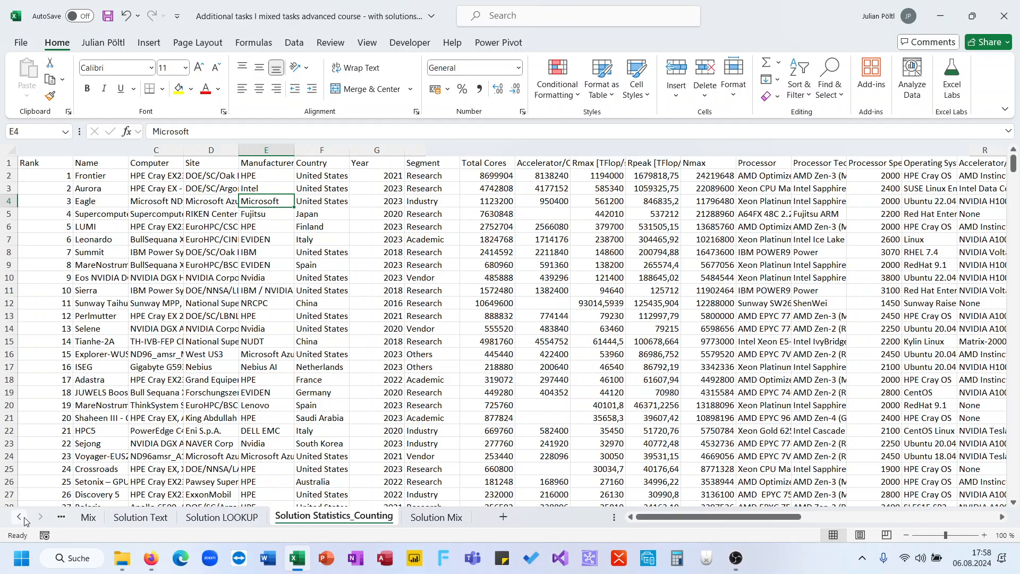
{"action": "left_click", "coordinate": [19, 517]}
{"action": "left_click", "coordinate": [208, 516]}
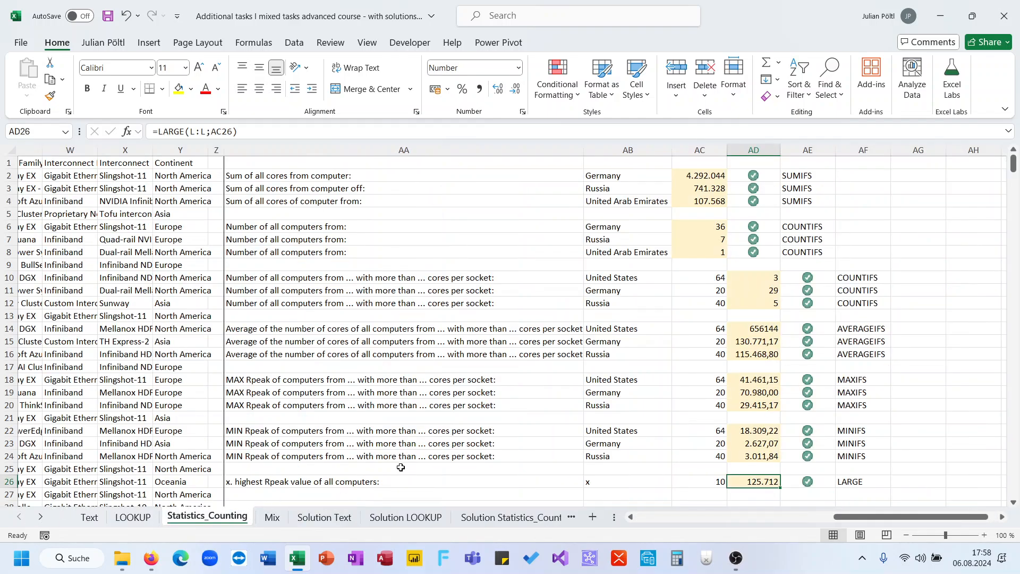
{"action": "left_click", "coordinate": [277, 517]}
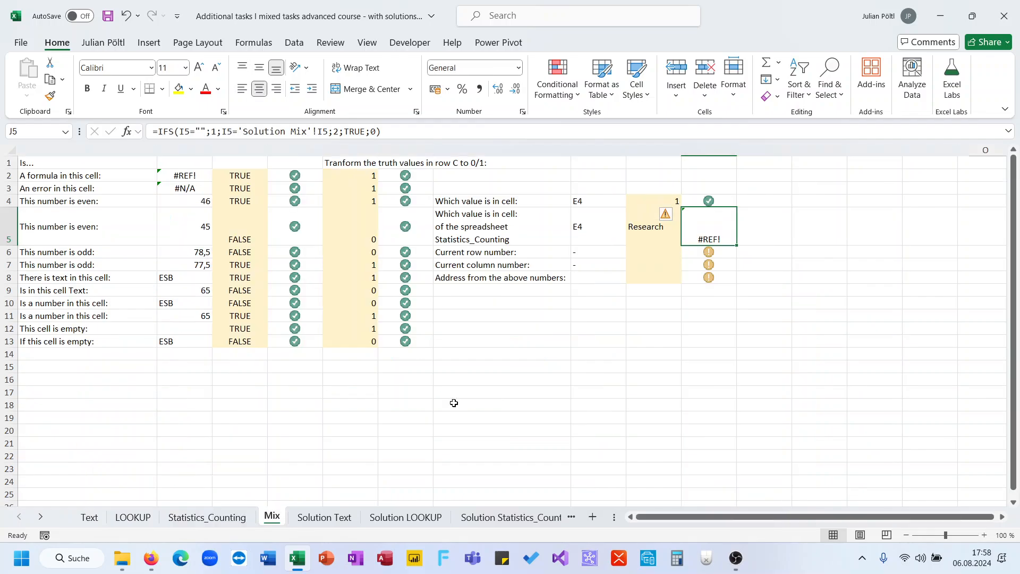
- Replace J5's check formula on the Mix sheet with J4's check result pasted as the plain value 2
{"action": "left_click", "coordinate": [653, 234]}
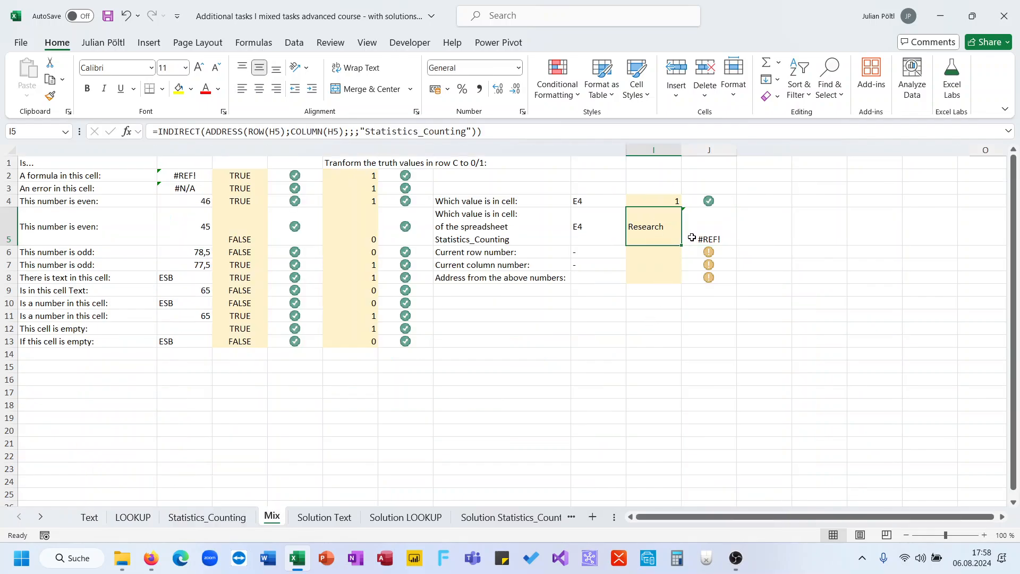
{"action": "left_click", "coordinate": [692, 237]}
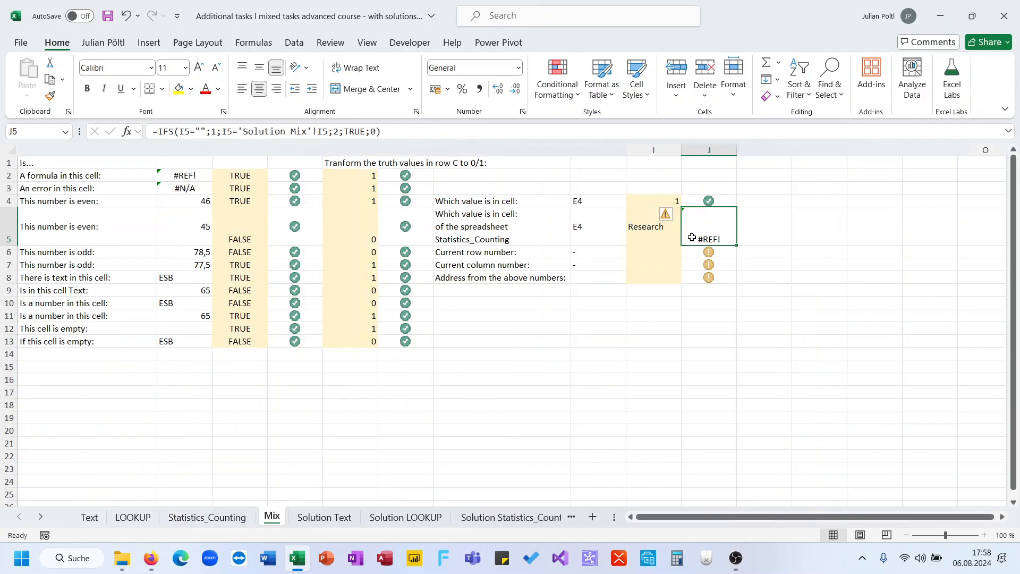
{"action": "left_click", "coordinate": [712, 201]}
{"action": "key", "text": "ctrl+c"}
{"action": "left_click", "coordinate": [713, 221]}
{"action": "key", "text": "ctrl+v"}
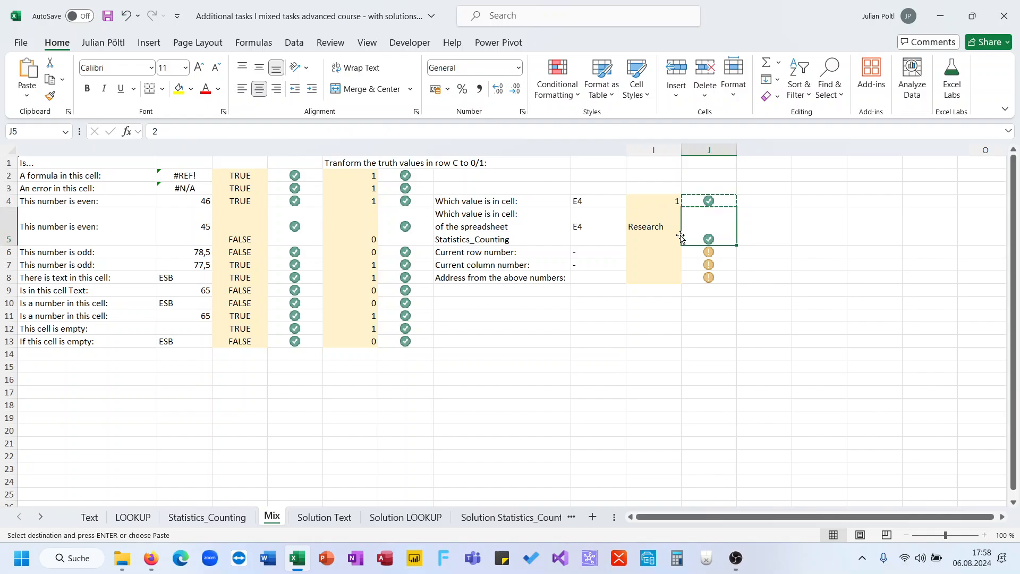
- Enter =ROW() in I6 for the current row number and =COLUMN() in I7 for the current column number
{"action": "left_click", "coordinate": [648, 251]}
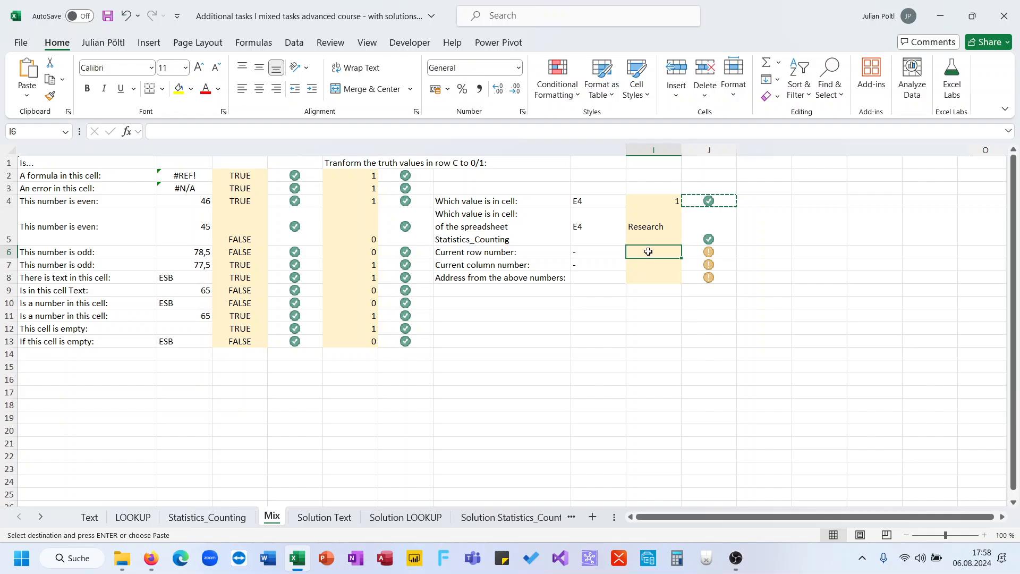
{"action": "type", "text": "=row()"}
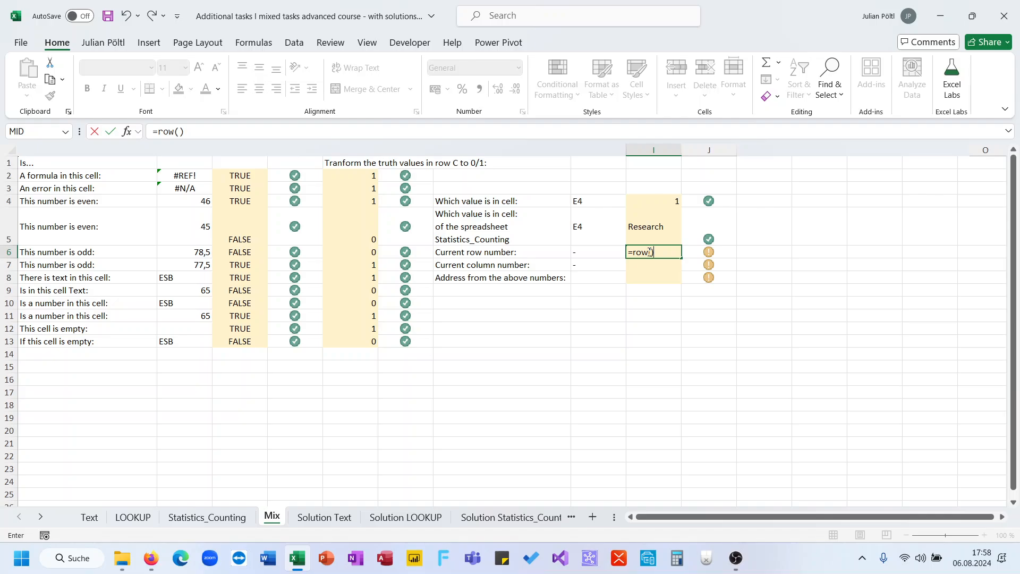
{"action": "key", "text": "Return"}
{"action": "type", "text": "=col"}
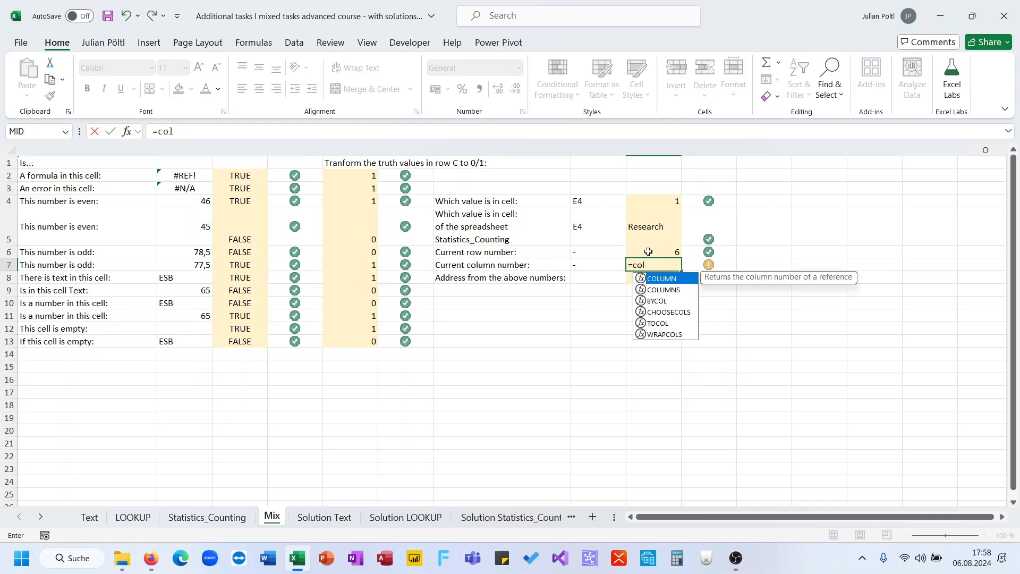
{"action": "key", "text": "Tab"}
{"action": "type", "text": ")"}
{"action": "key", "text": "Return"}
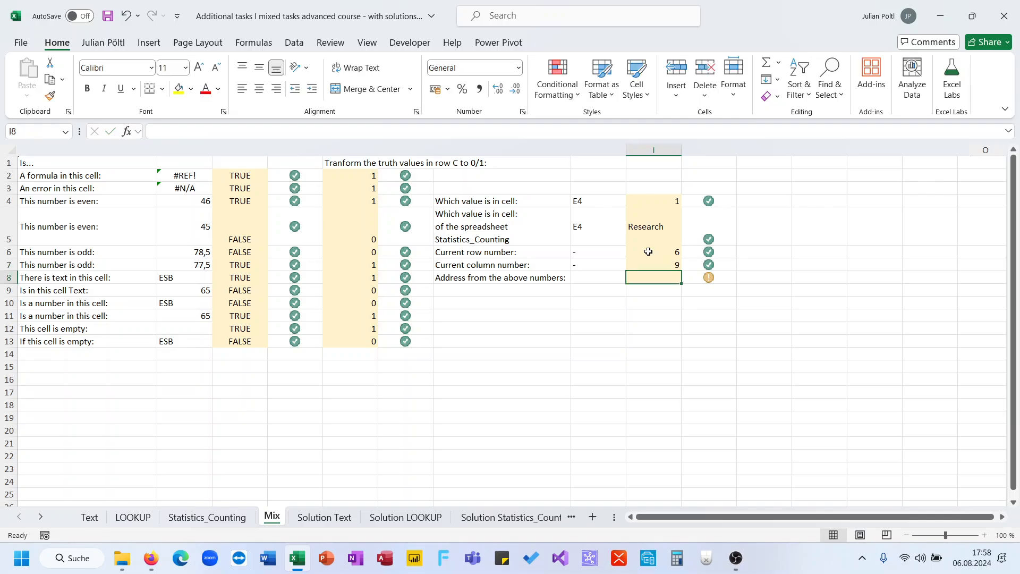
- Enter =ADDRESS(I6;I7) in I8 to build the cell address from the row and column numbers above
{"action": "type", "text": "="}
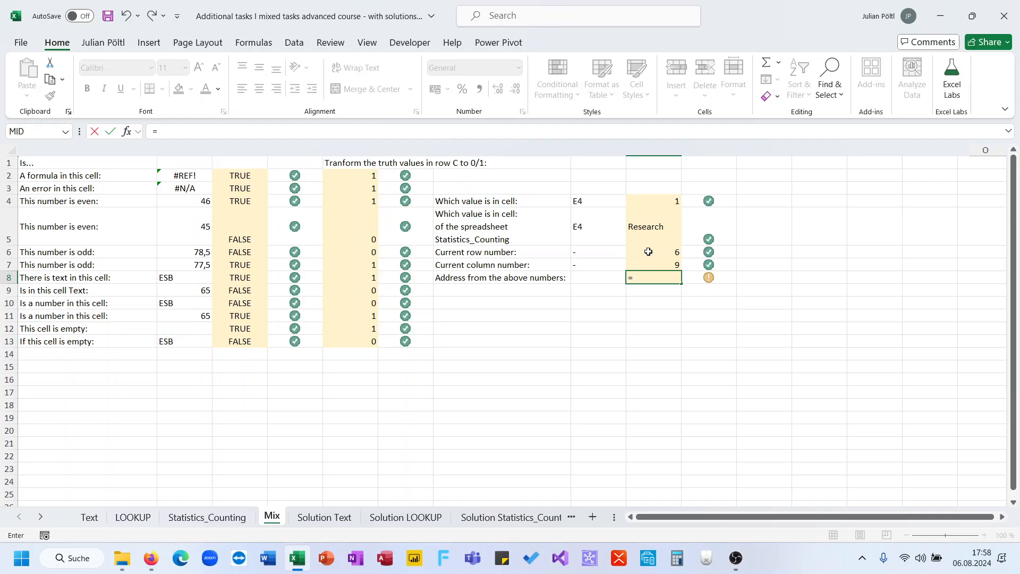
{"action": "type", "text": "adr"}
{"action": "key", "text": "BackSpace"}
{"action": "type", "text": "d"}
{"action": "key", "text": "Tab"}
{"action": "left_click", "coordinate": [648, 251]}
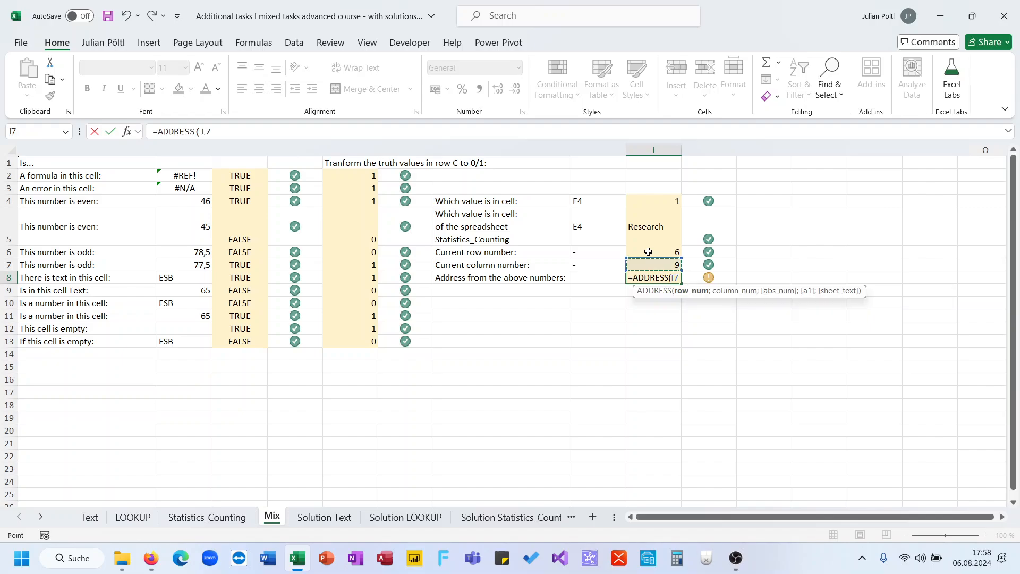
{"action": "type", "text": ";"}
{"action": "key", "text": "Up"}
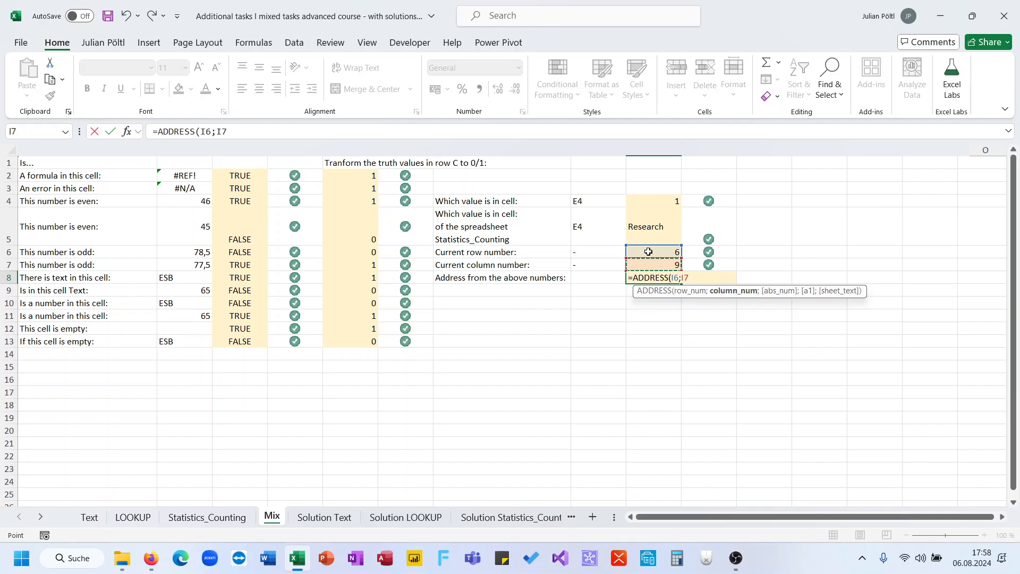
{"action": "type", "text": ")"}
{"action": "key", "text": "Return"}
{"action": "key", "text": "Up"}
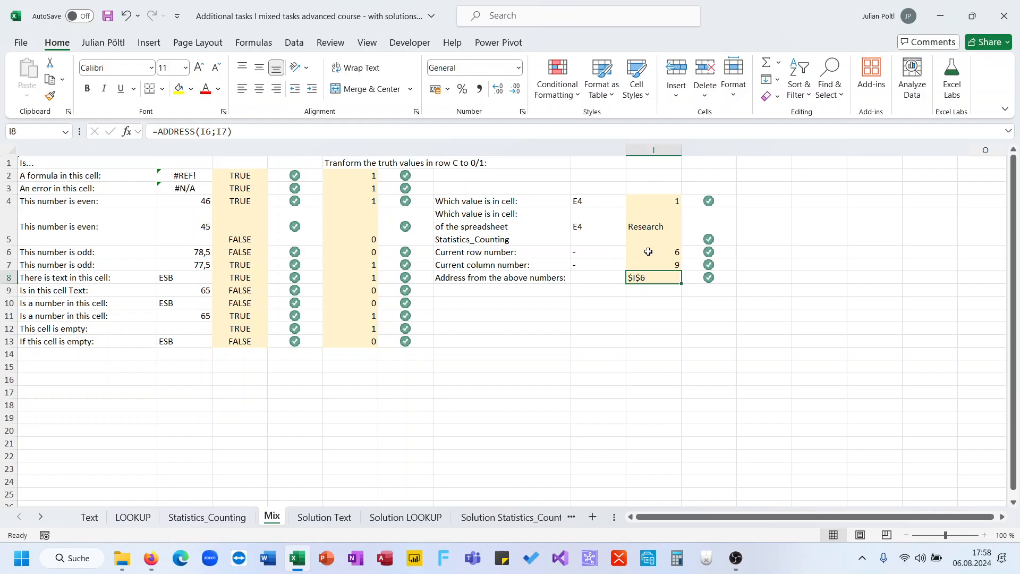